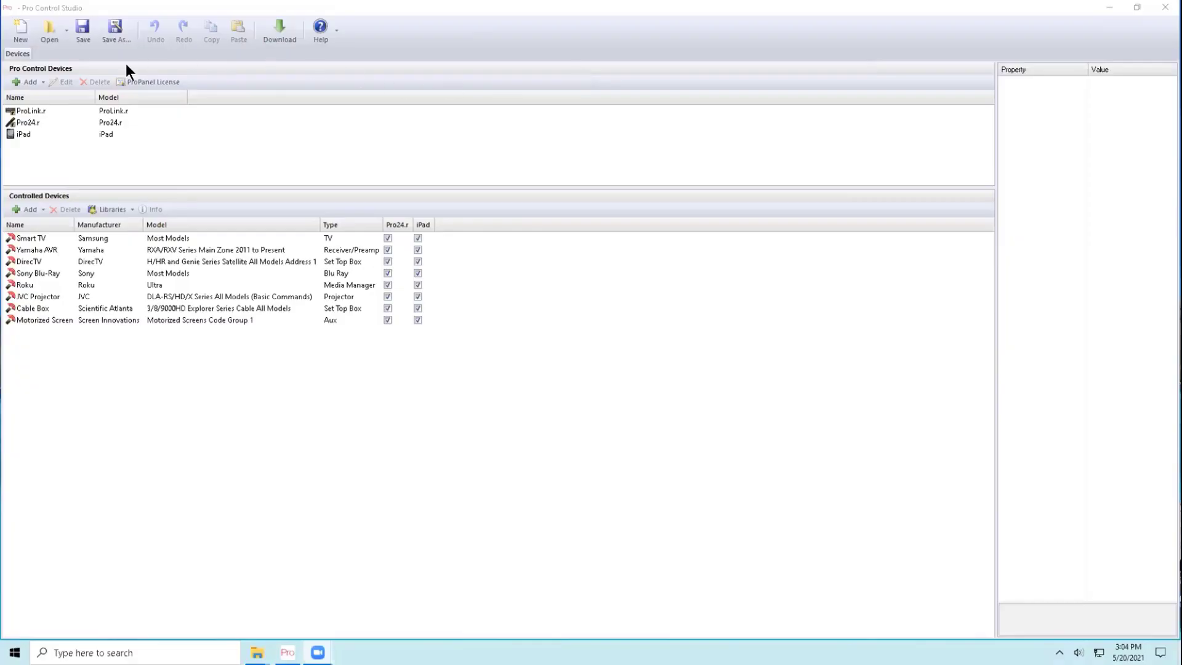
Set the System Zone Code of the ProLink.r processor to 150.
left_click(51, 110)
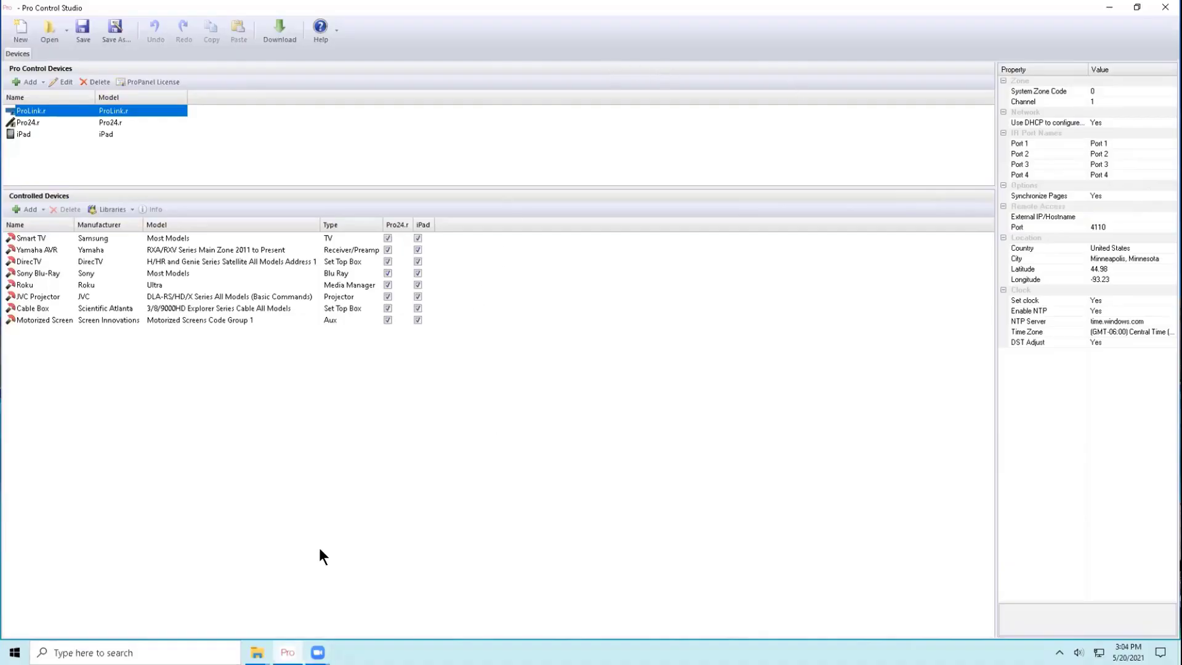
left_click(1127, 90)
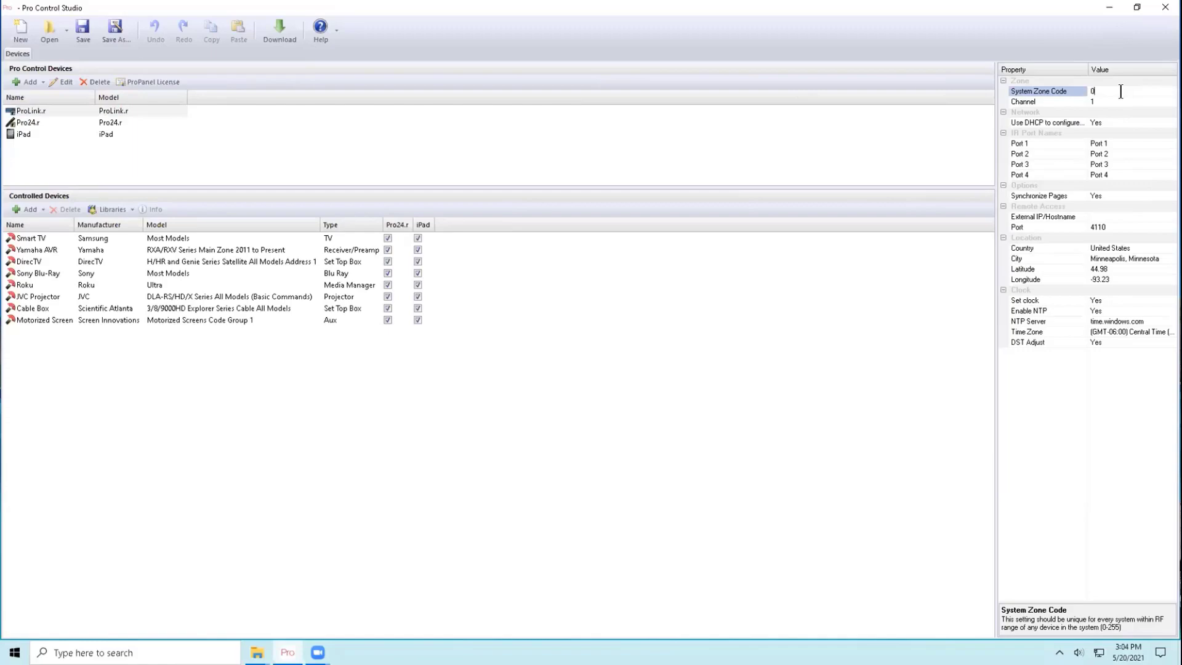
left_click(1053, 94)
type("150")
Set the ProLink.r's Channel to 6.
left_click(1129, 99)
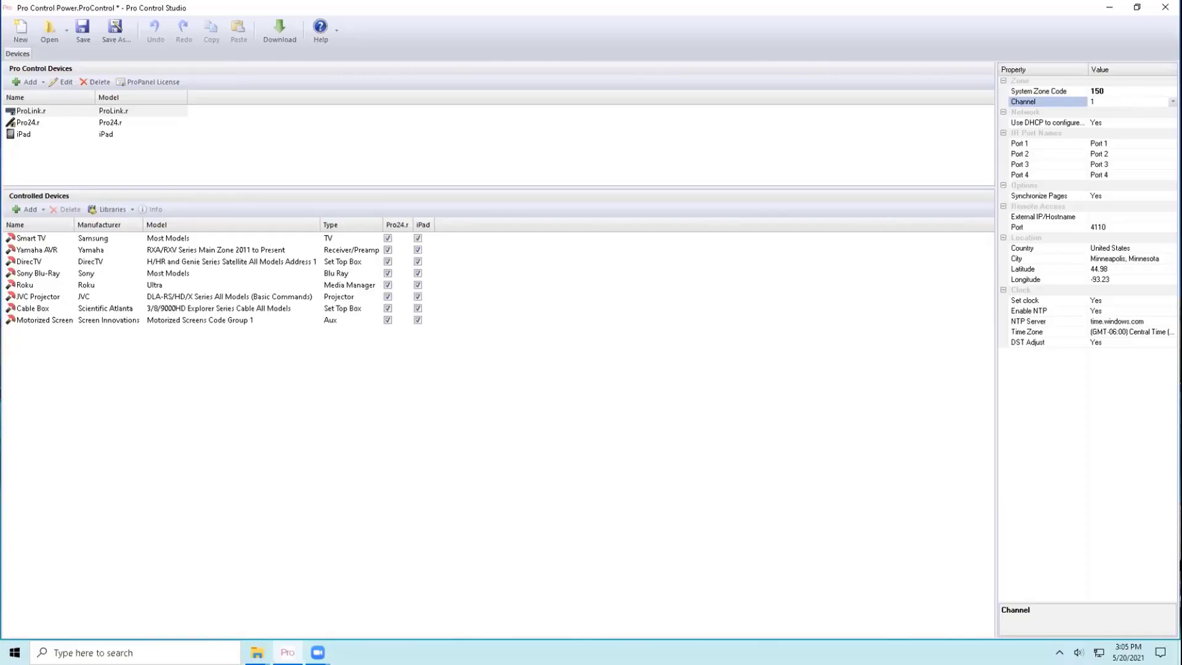
left_click(1172, 102)
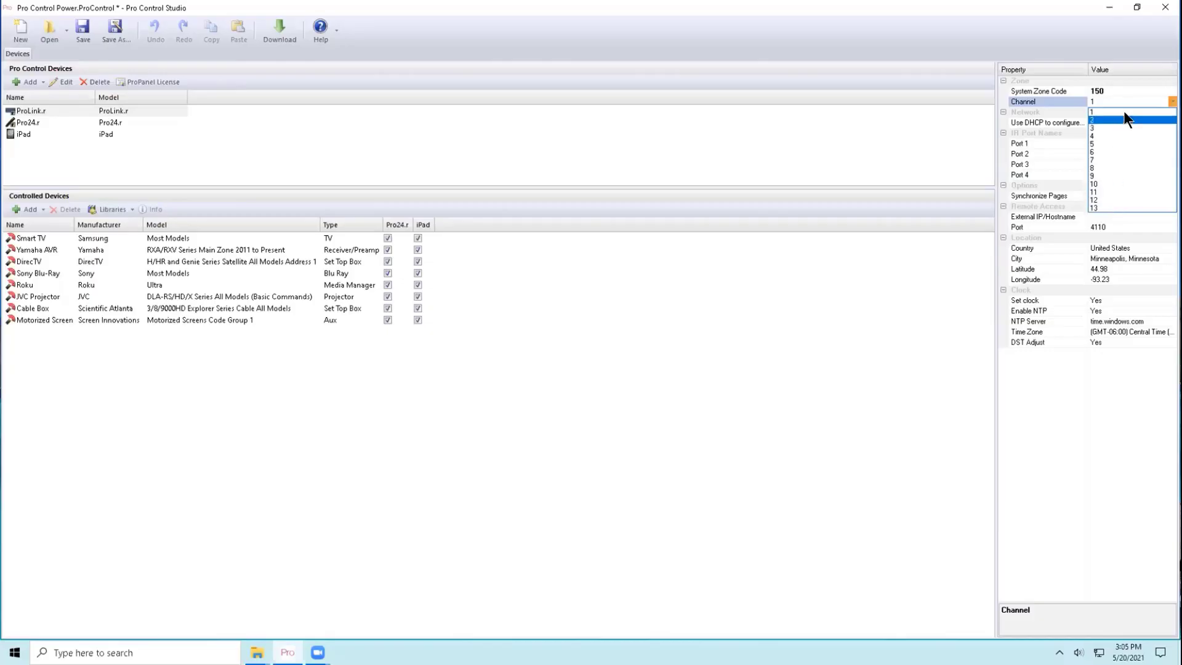
left_click(1132, 96)
left_click(1172, 102)
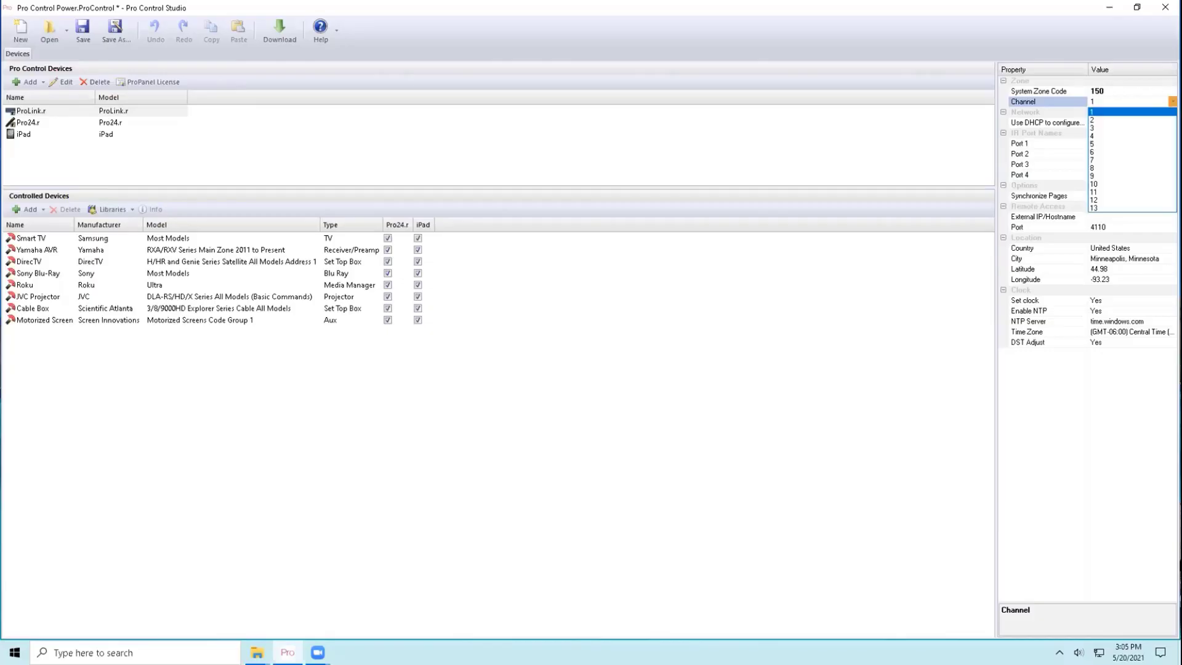
left_click(1124, 149)
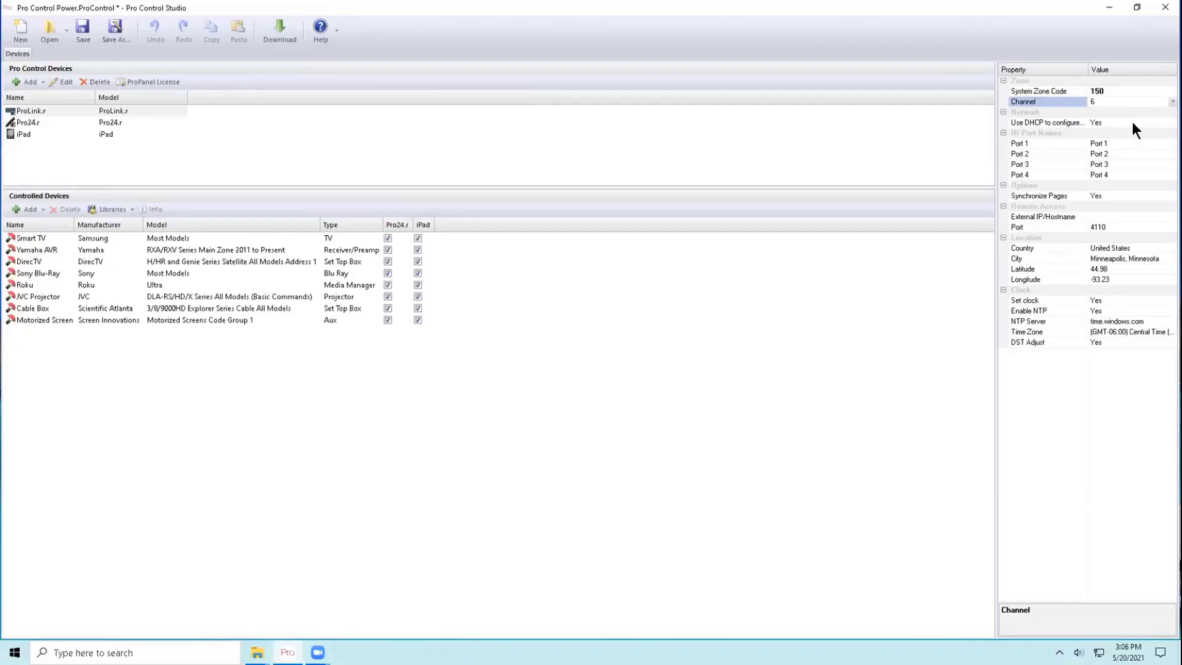
Switch the ProLink.r's Use DHCP to configure networking option to No to view the static address fields, and set it back to Yes.
left_click(1111, 122)
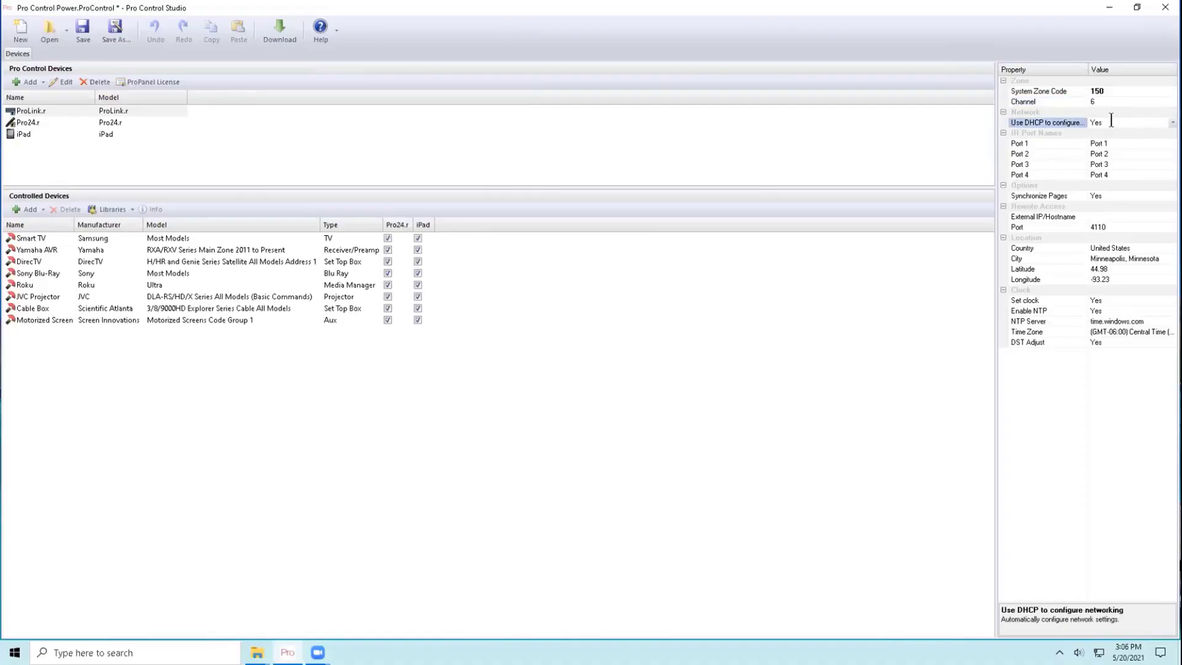
left_click(1173, 123)
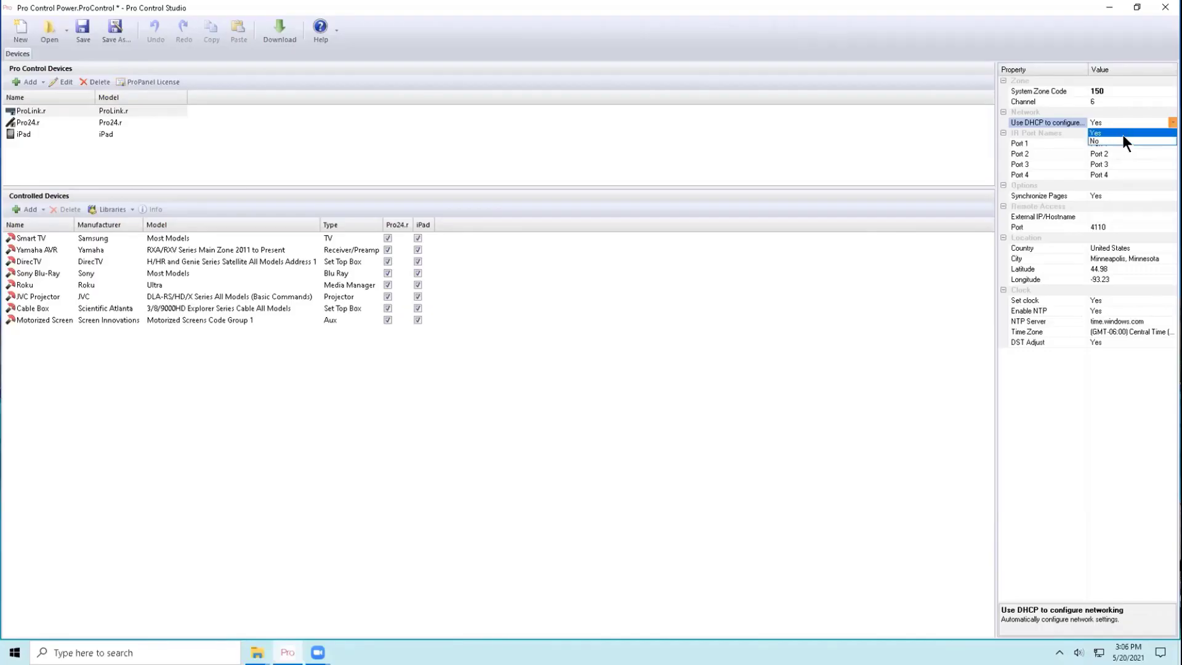
left_click(992, 91)
left_click_drag(996, 93, 933, 93)
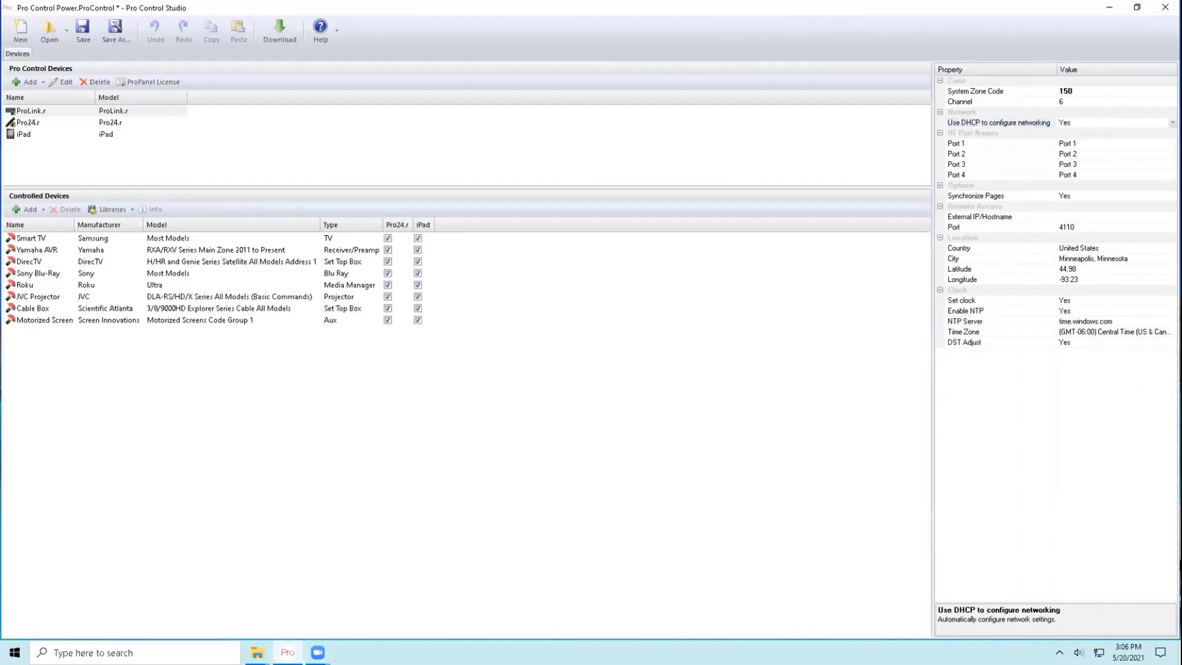
left_click(1173, 123)
left_click(1148, 136)
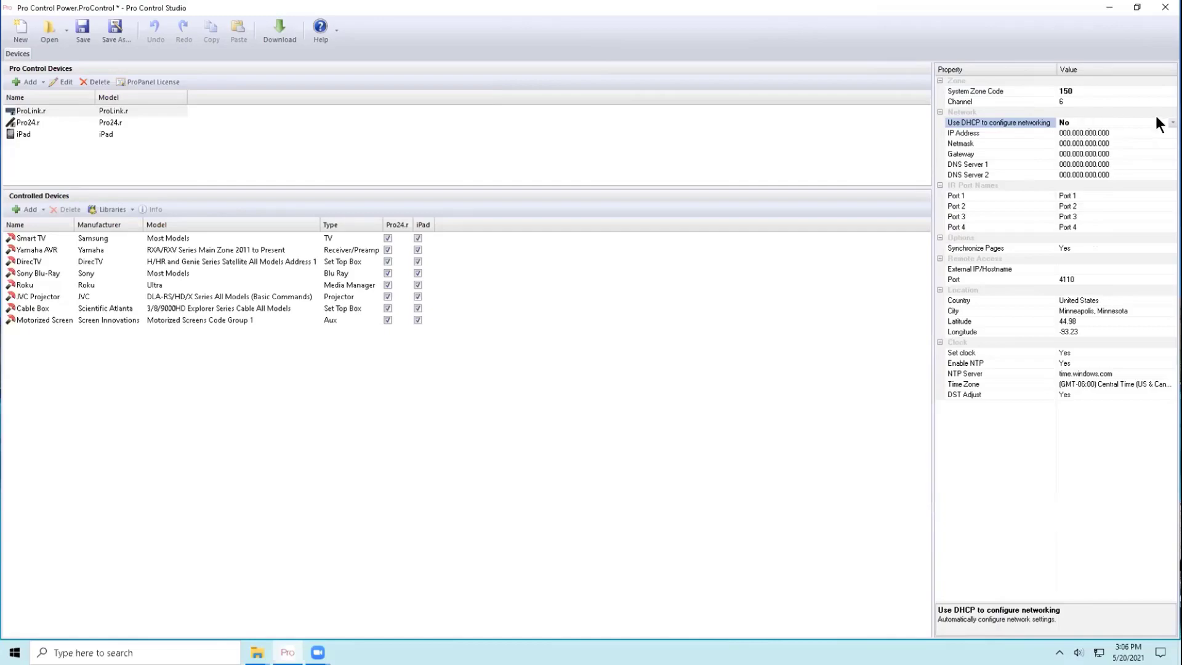
left_click(1172, 123)
left_click(1120, 131)
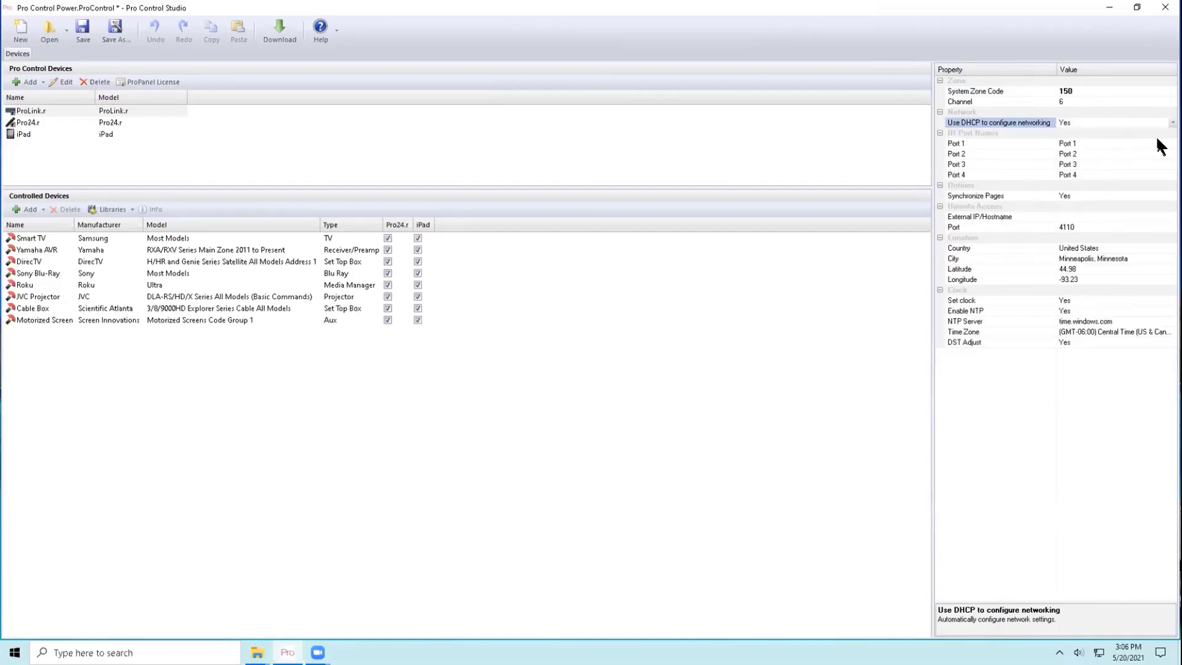
Name the ProLink.r's IR ports 1 to 4 Smart TV, Yamaha AVR, DirecTV and Bluray/Roku.
left_click(1095, 145)
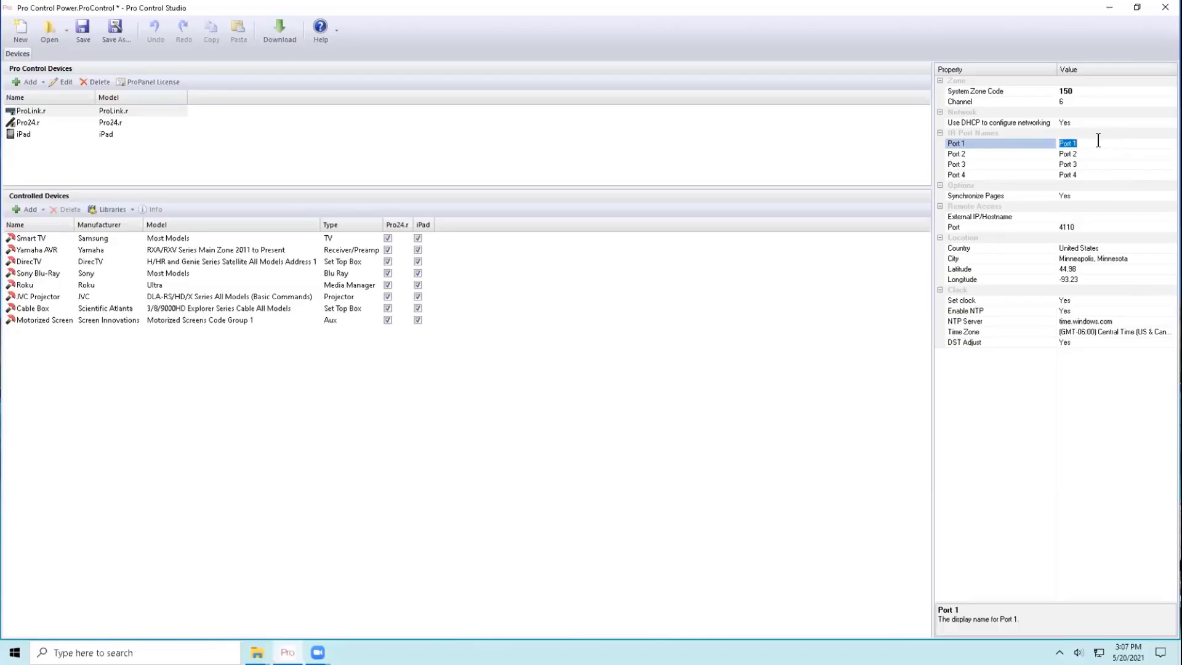
type("Smart TV")
left_click(1054, 157)
type("Yamha")
key("BackSpace")
key("BackSpace")
type("aha AVR")
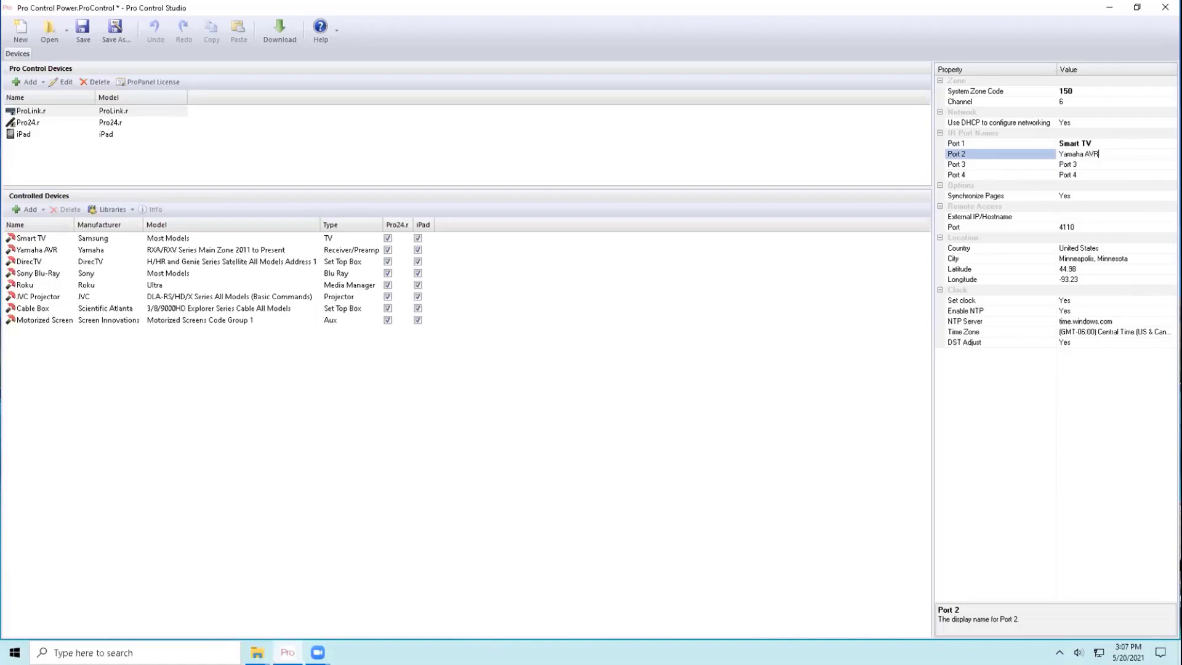
left_click(1053, 164)
type("DirecTV")
left_click(1036, 177)
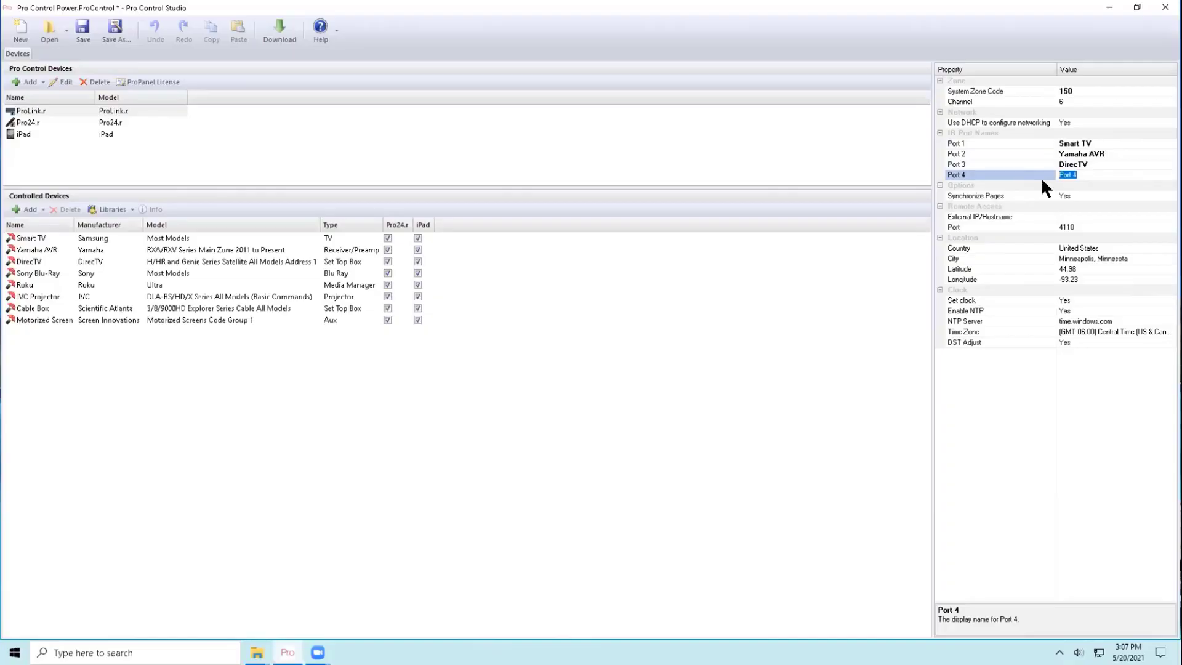
type("Bluray/Roku")
Set the ProLink.r's External IP/Hostname for remote access to dns.smith.com.
left_click(1110, 195)
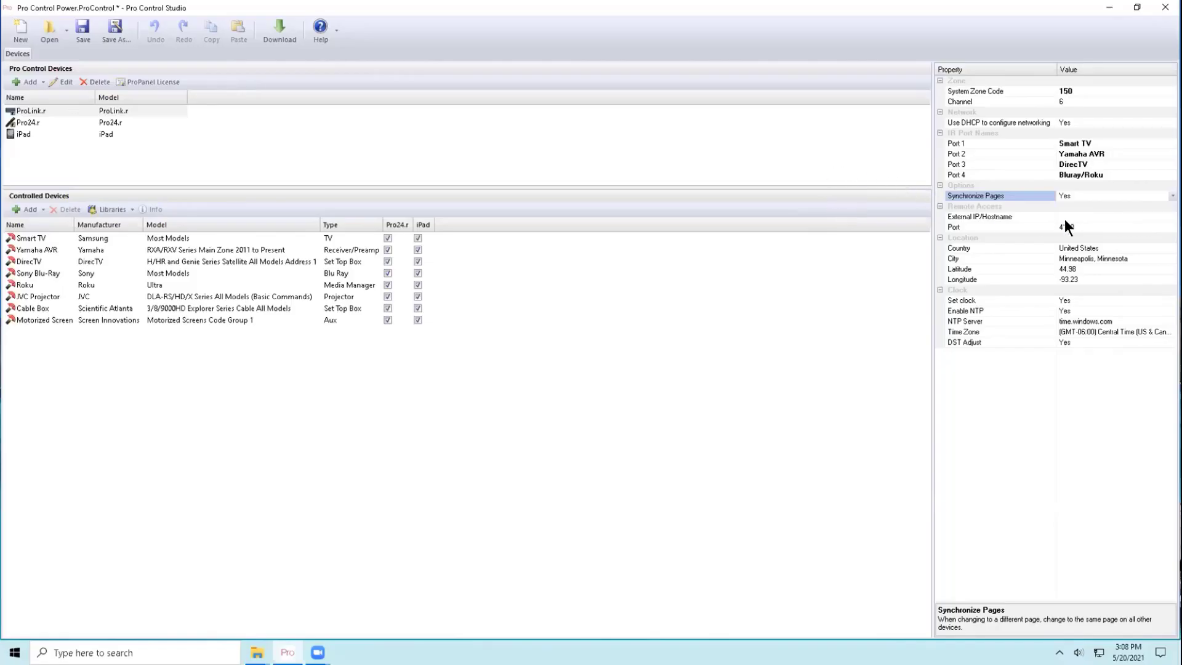
left_click(1105, 208)
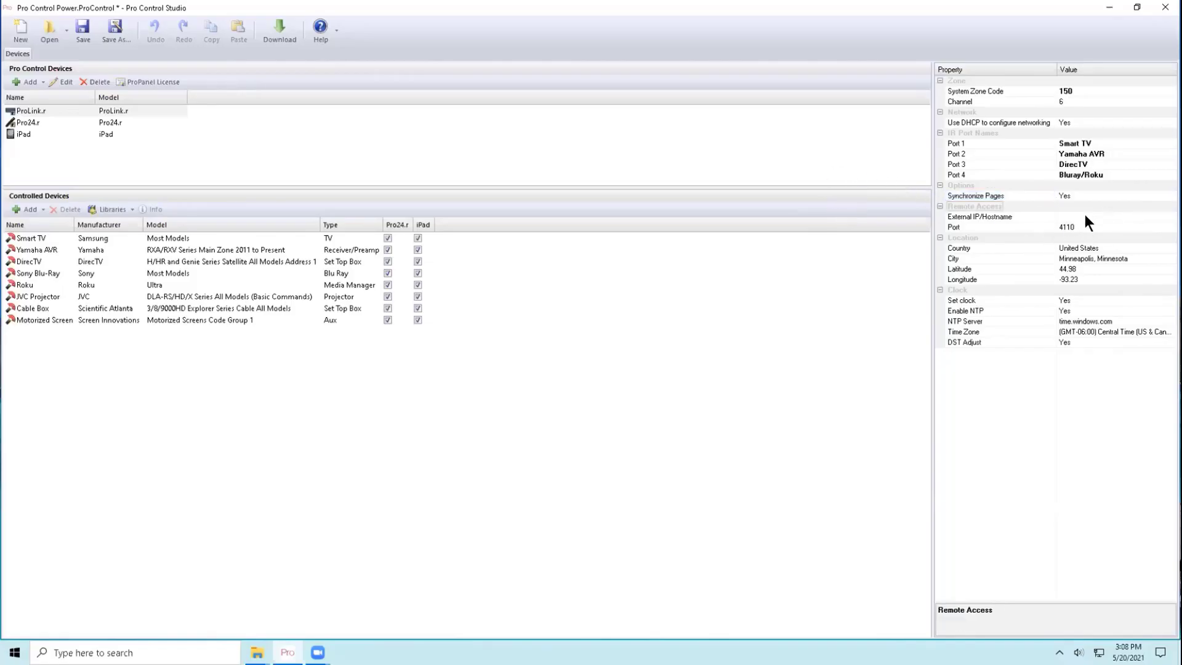
left_click(1086, 216)
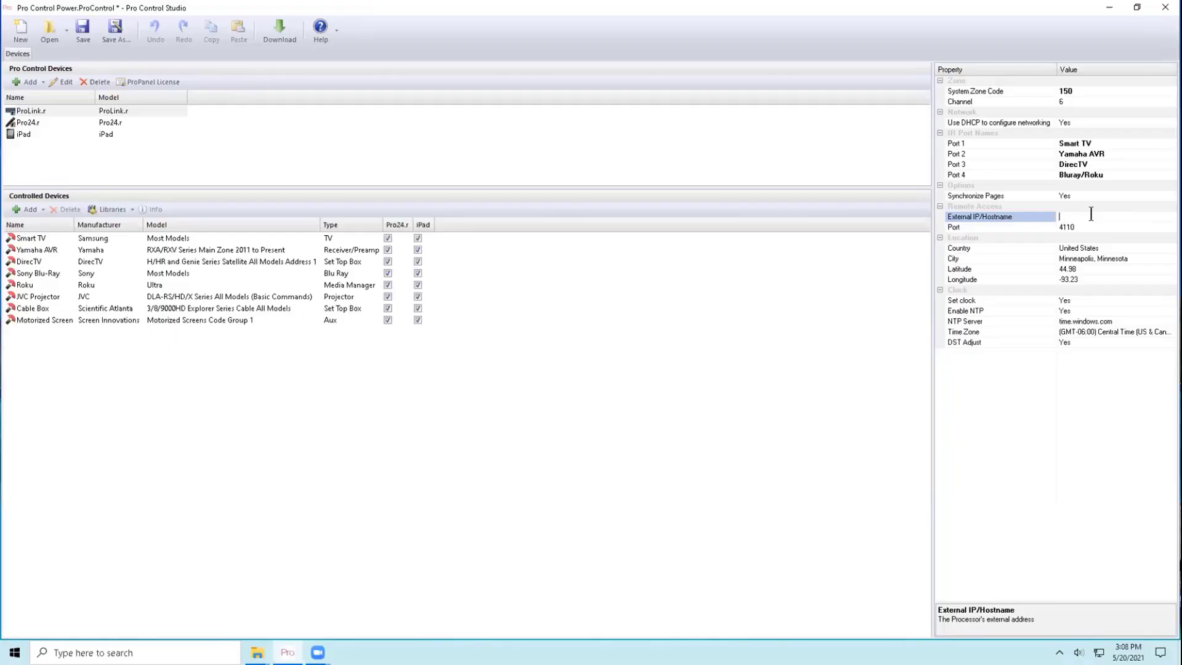
type("dns.smith.com")
left_click(1087, 227)
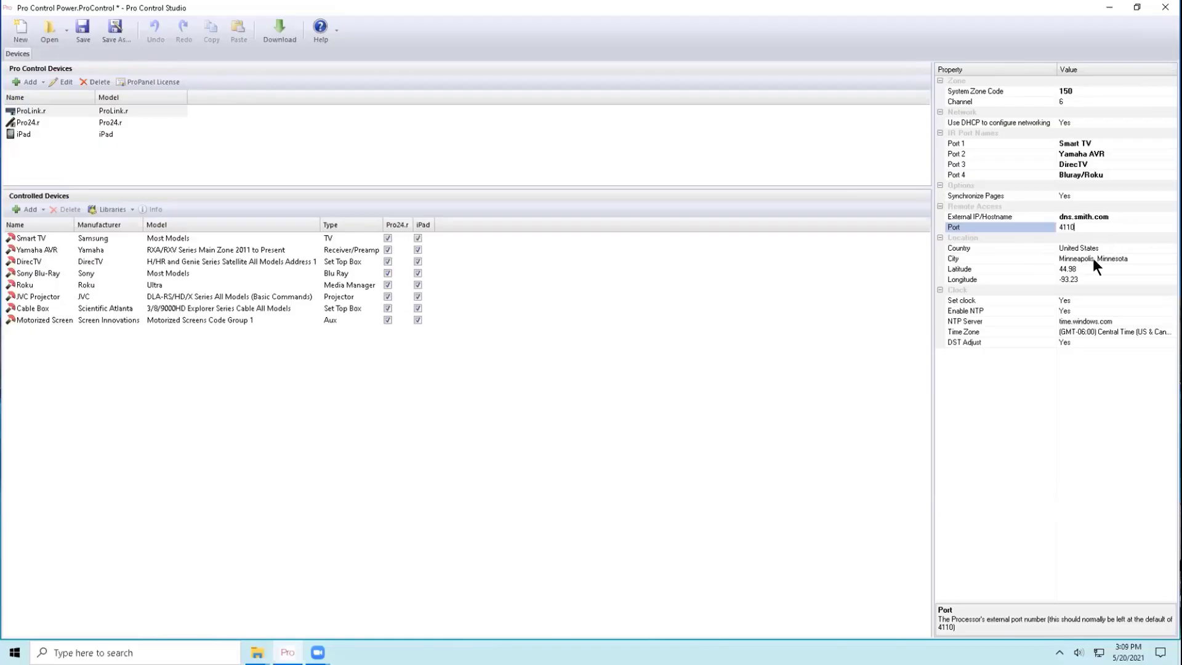
Review the cities available for the ProLink.r's location without picking a different one.
left_click(1132, 258)
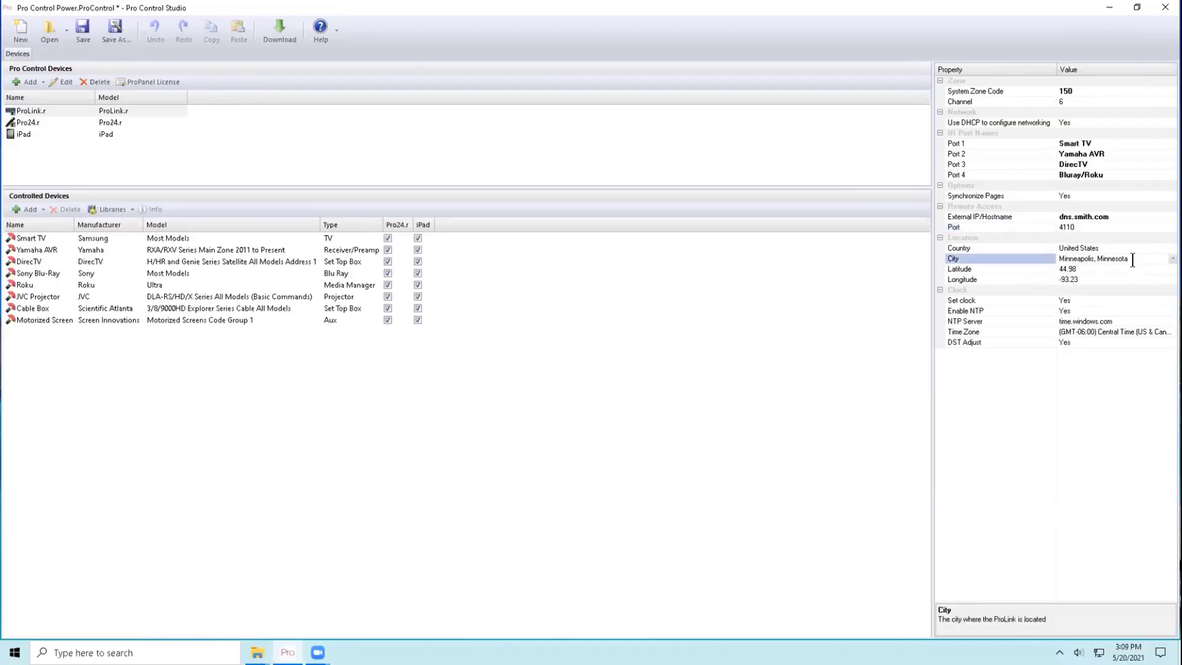
left_click(1173, 258)
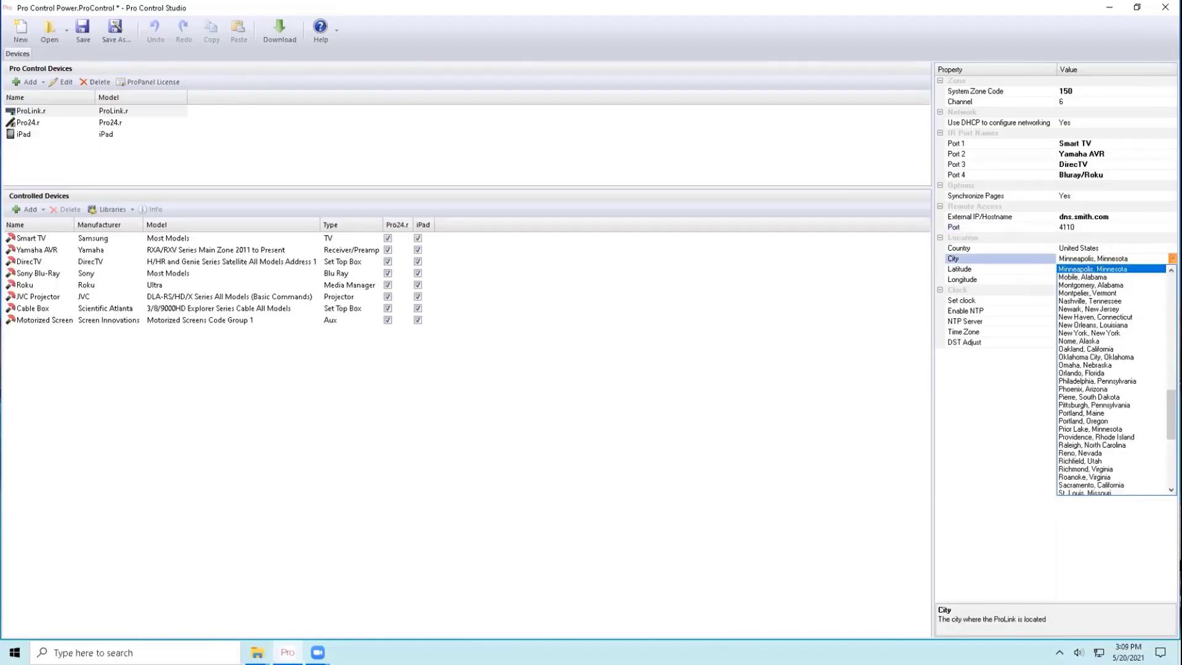
left_click(1173, 259)
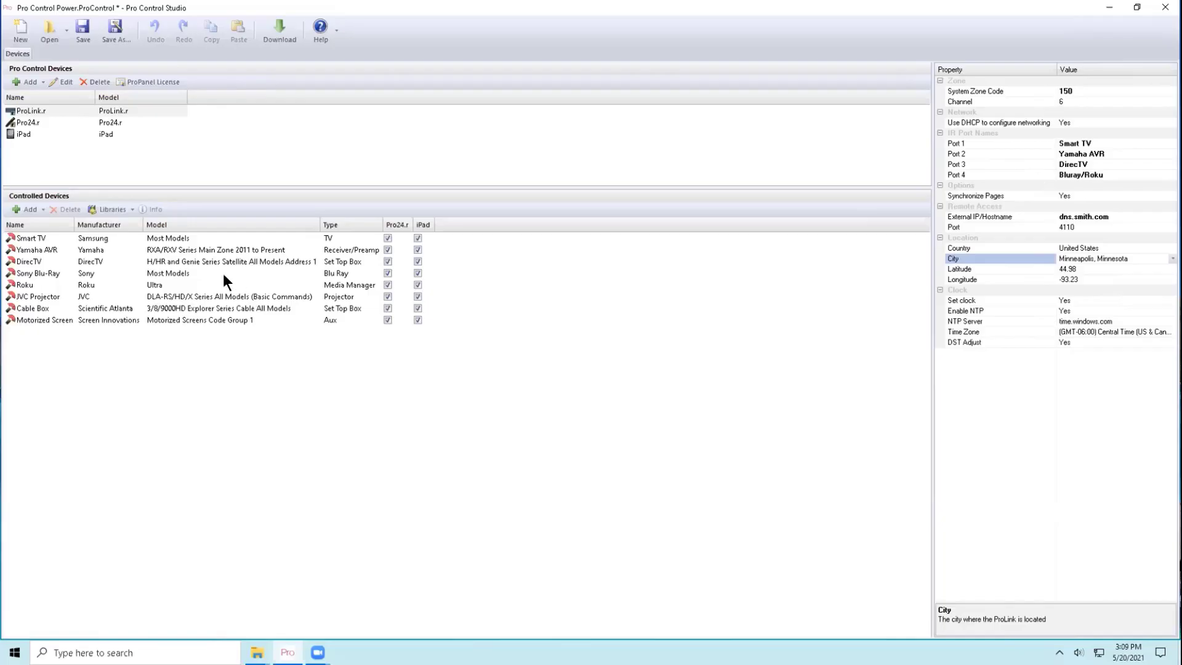
Show the properties of the Pro24.r remote and choose Yes for Enable Tilt Switch.
left_click(38, 120)
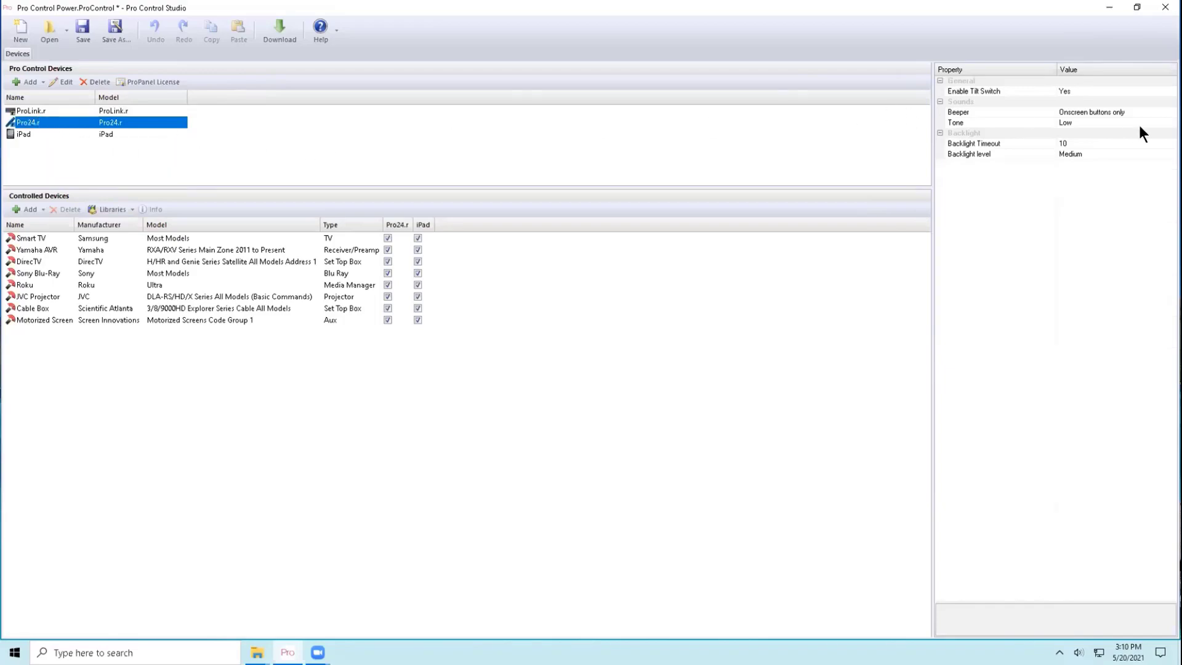
left_click(1091, 91)
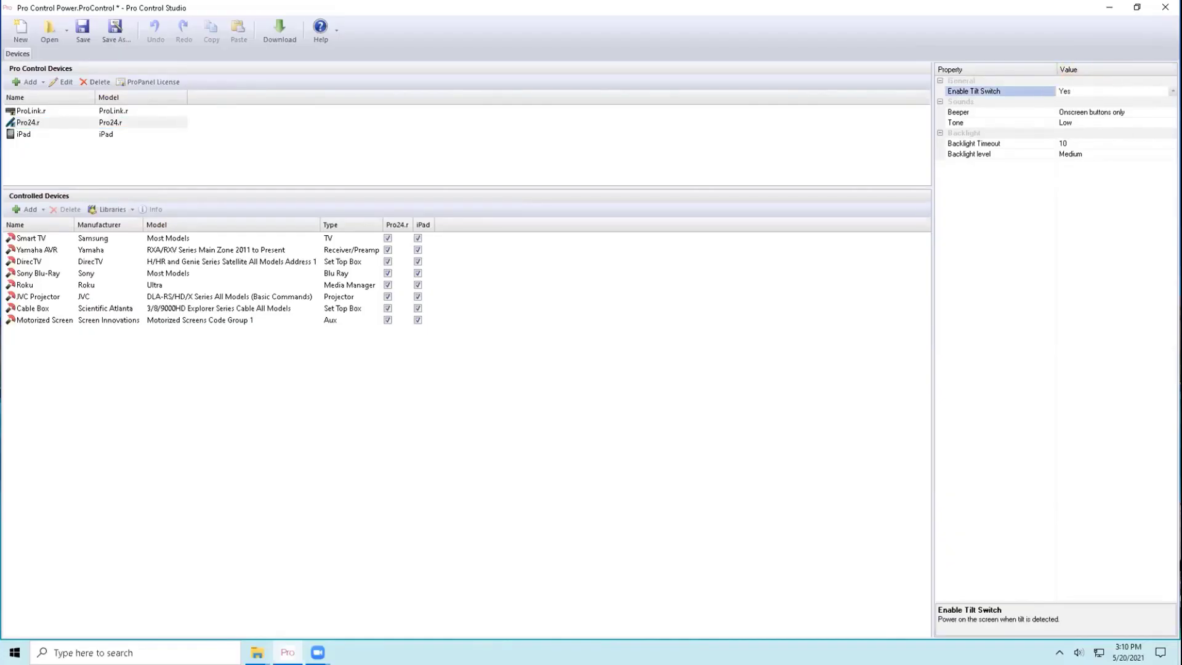
left_click(1173, 91)
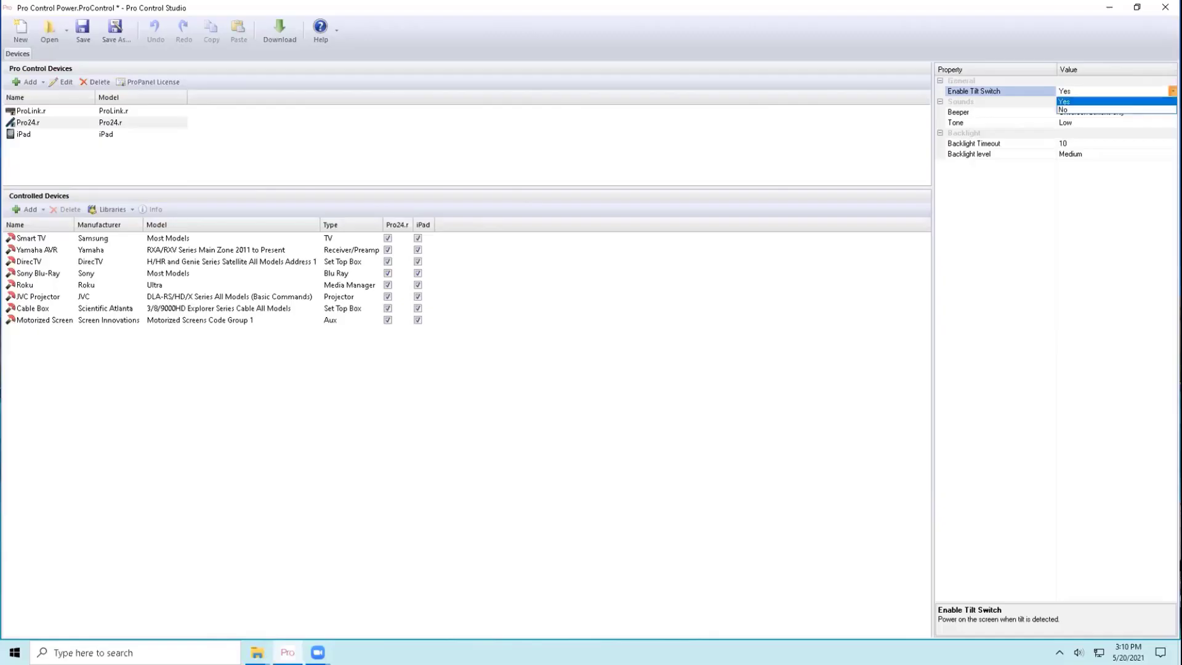
left_click(1156, 103)
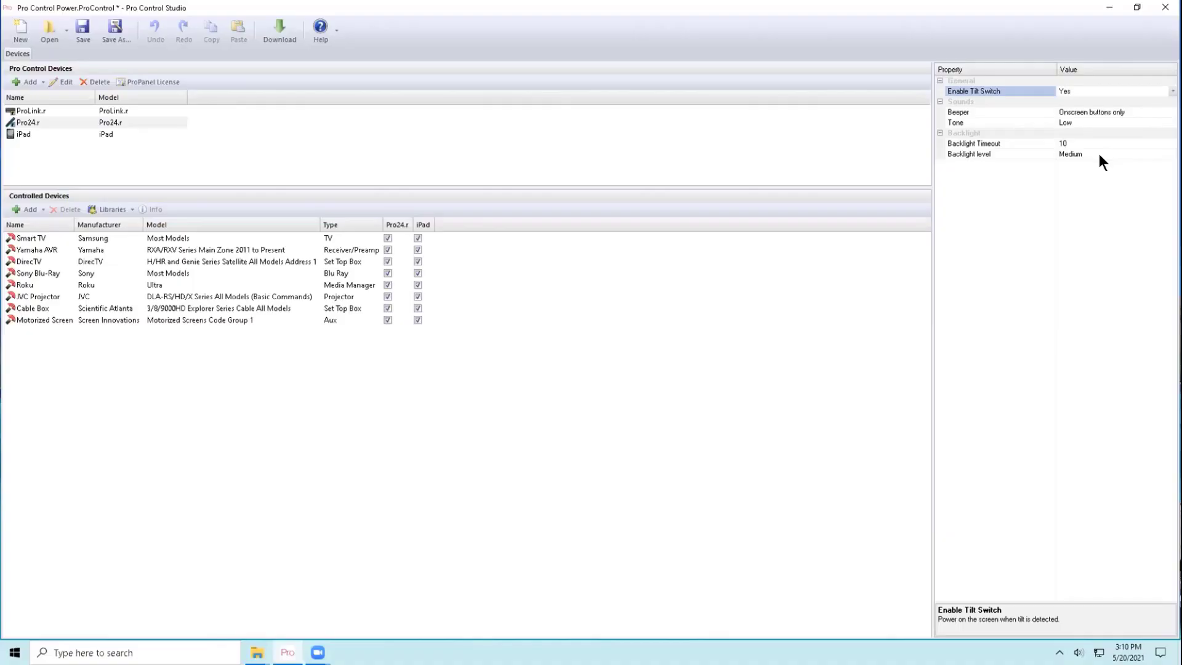
Review the Beeper and Tone sound options of the Pro24.r remote.
left_click(1108, 112)
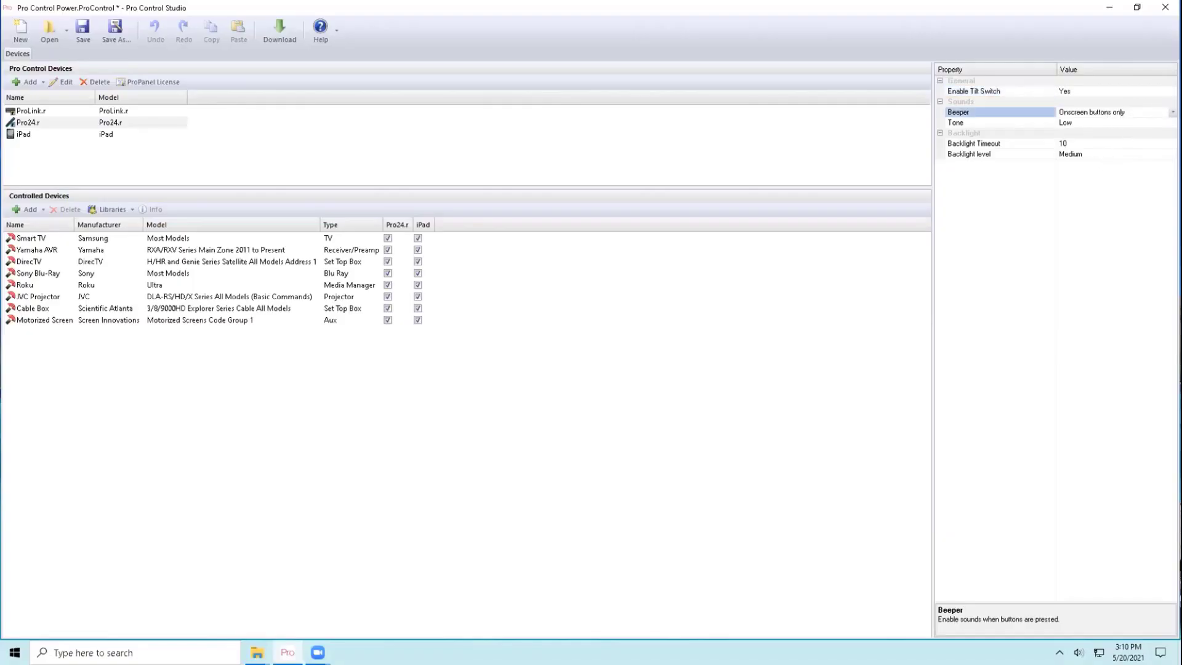
left_click(1172, 112)
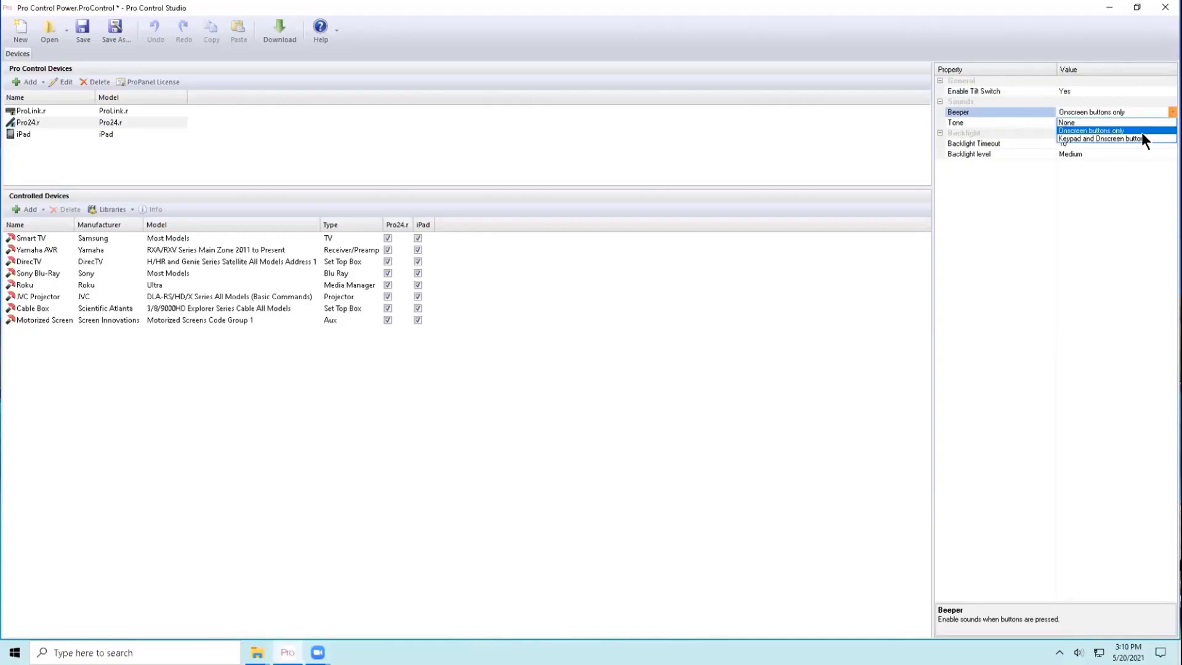
left_click(1152, 114)
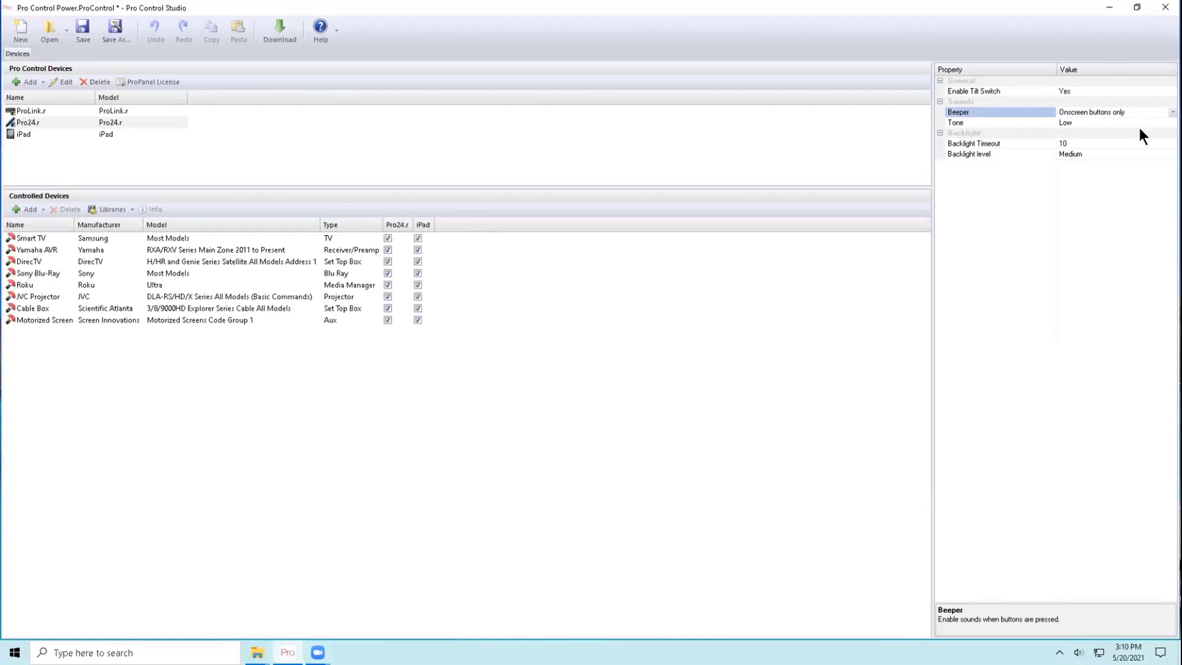
left_click(1121, 123)
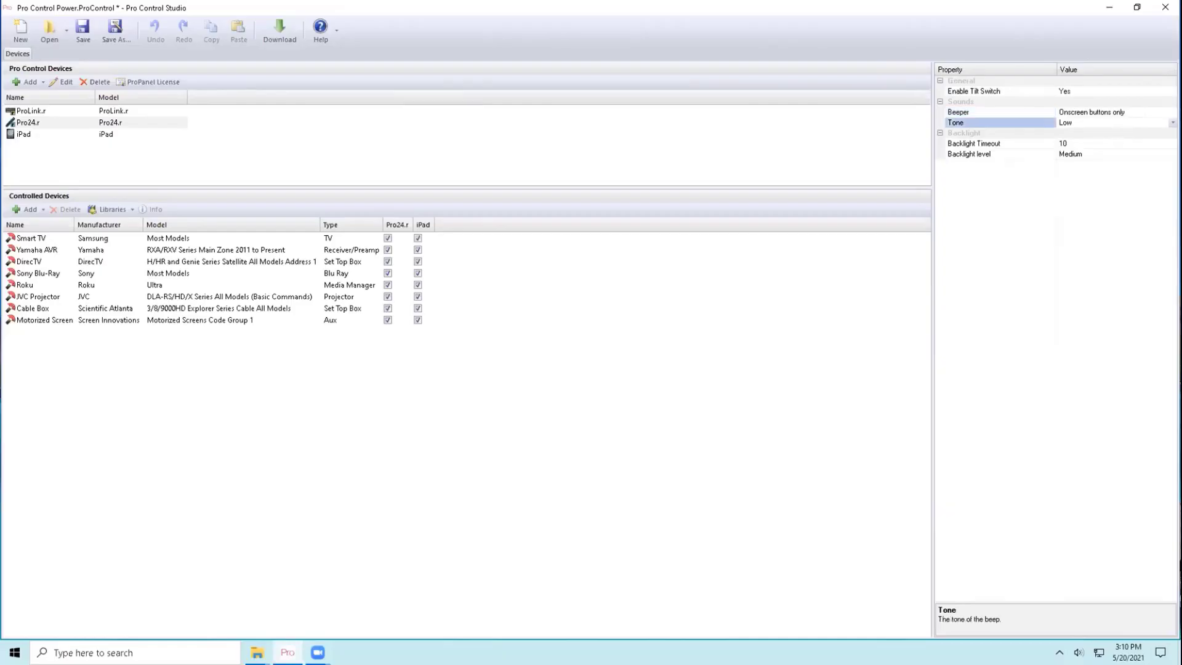
left_click(1173, 122)
left_click(1116, 133)
left_click(1101, 141)
left_click(1085, 136)
Set the Pro24.r's Backlight Timeout to 40 seconds and choose Medium as its Backlight level.
left_click(1071, 146)
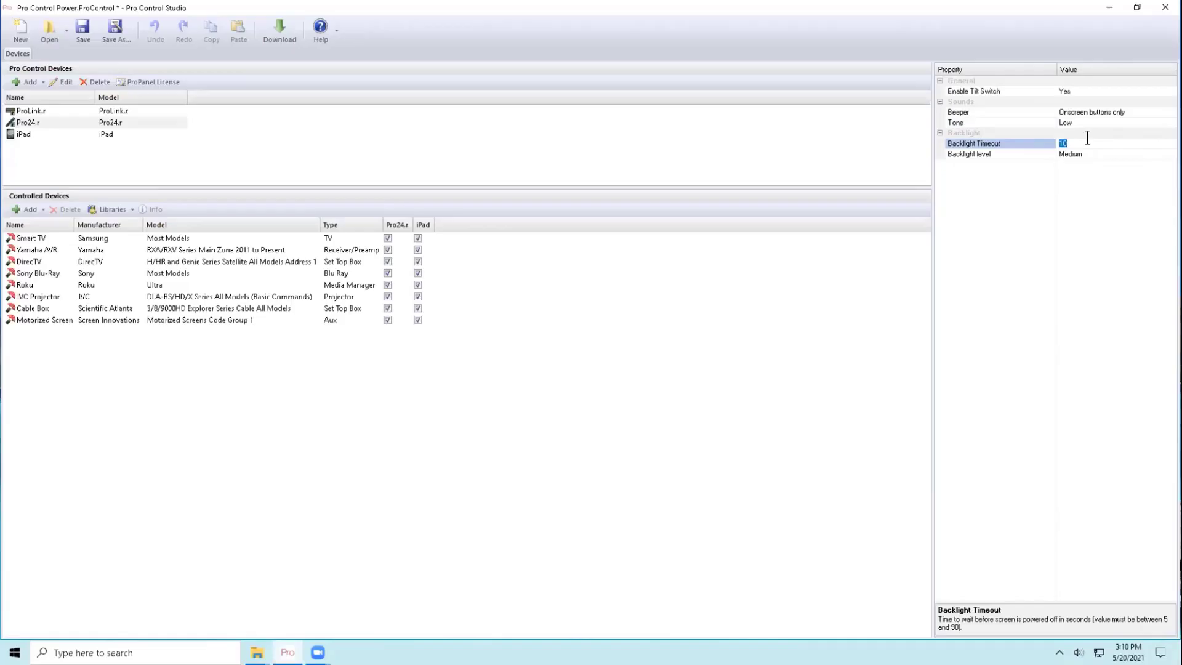
type("40")
left_click(1123, 155)
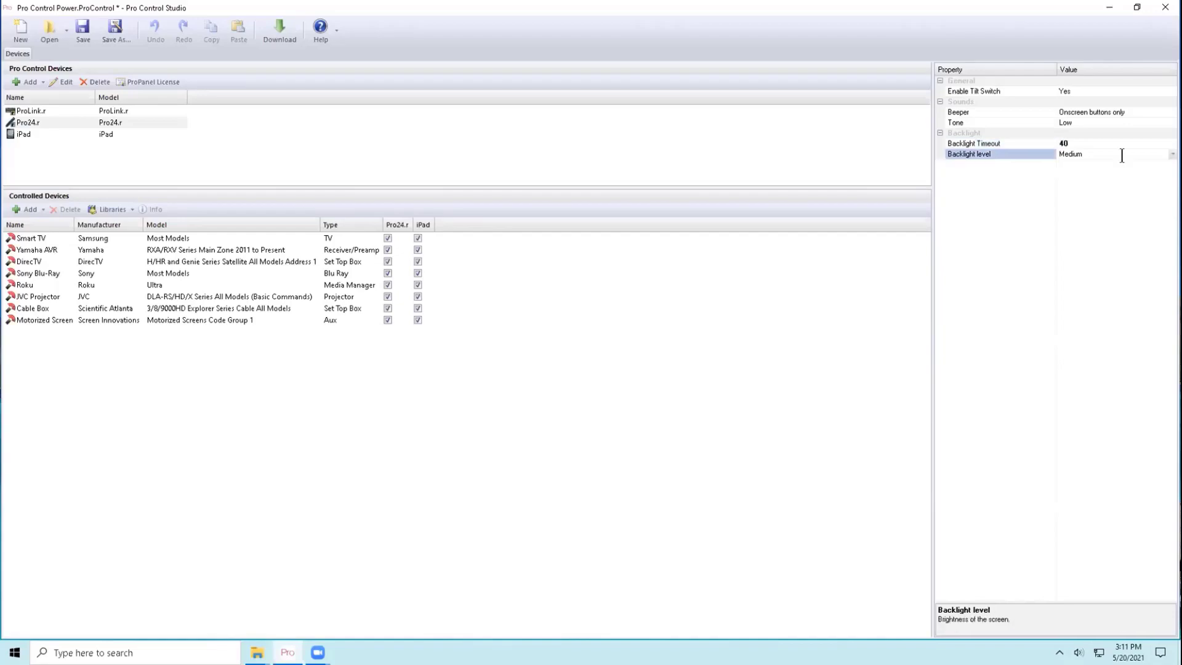
left_click(1172, 154)
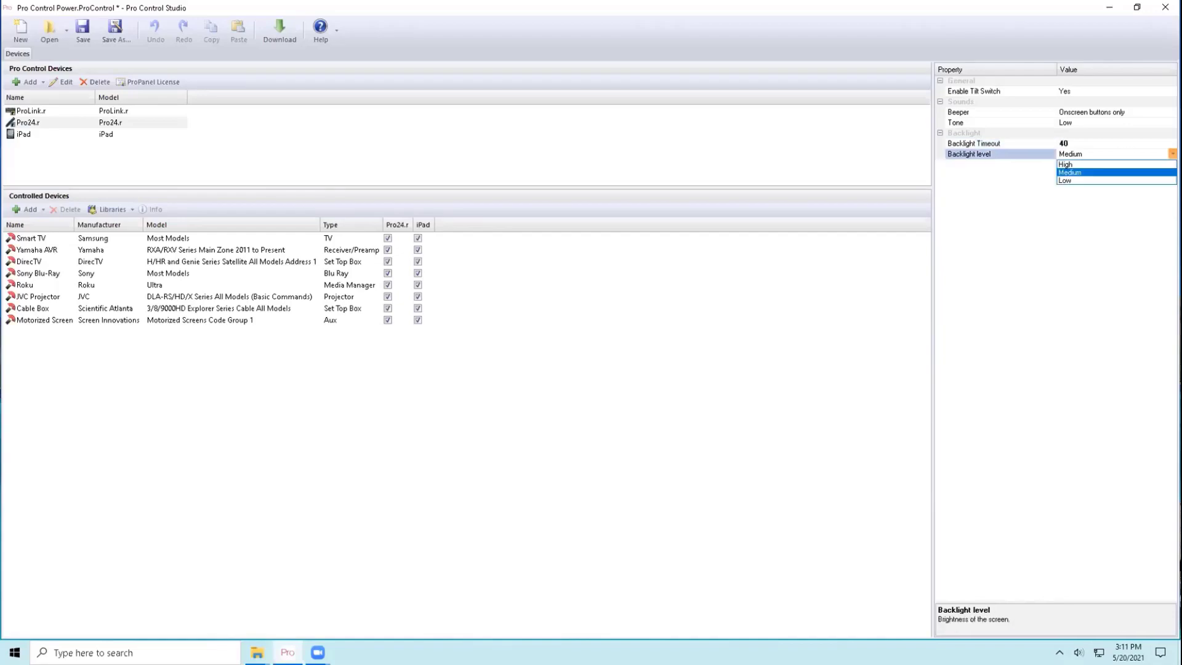
left_click(1071, 172)
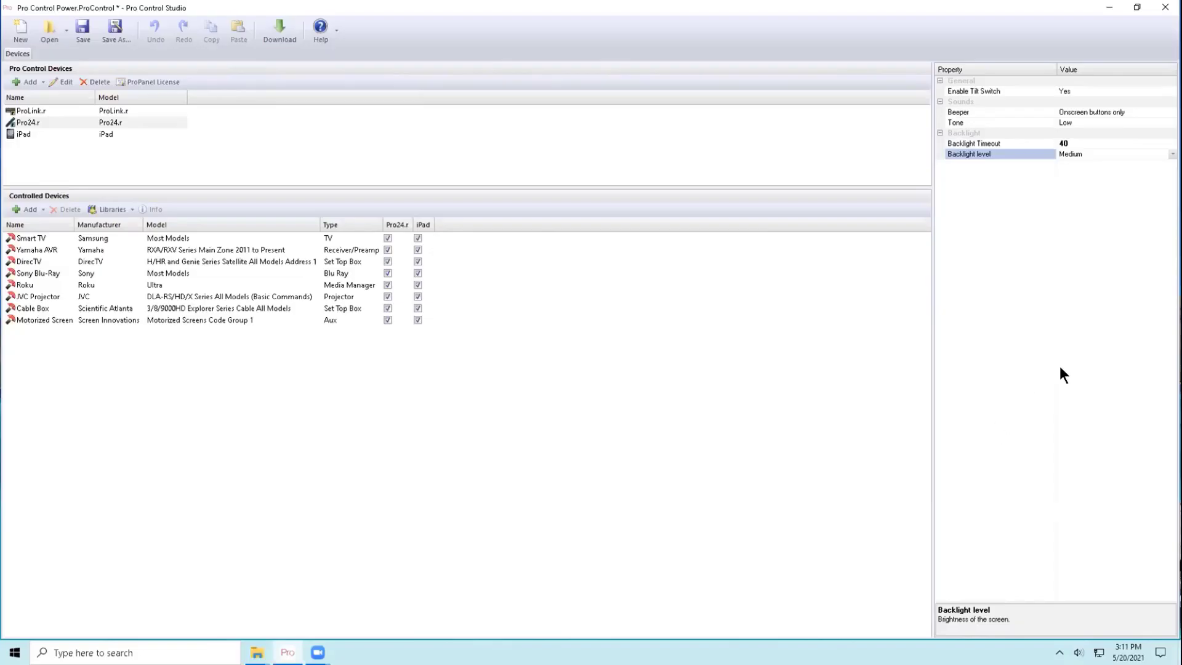
Review the iPad's ProPanel licenses and the online purchase form for a 5 license pack without ordering.
left_click(39, 136)
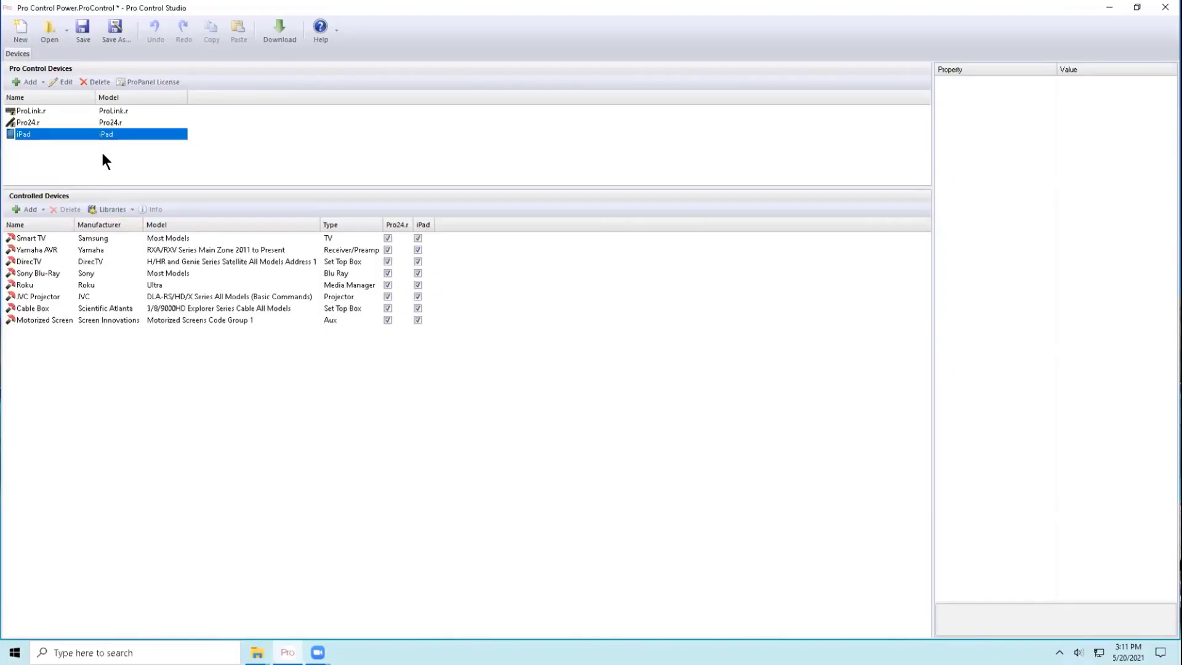
left_click(156, 84)
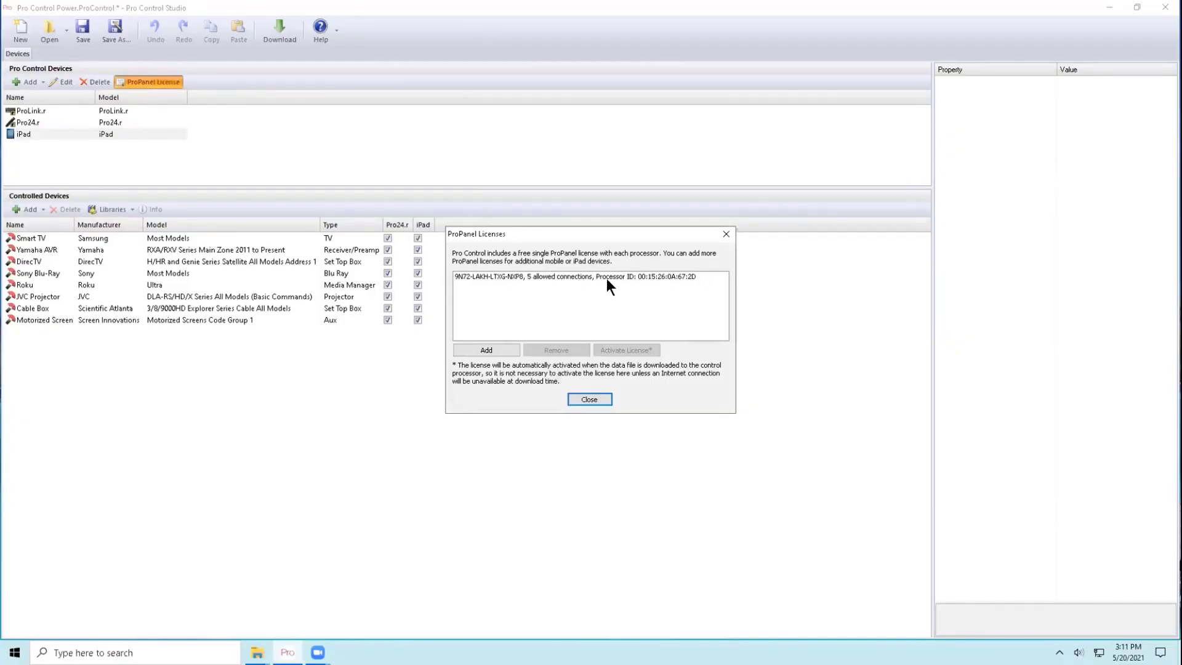
left_click(486, 350)
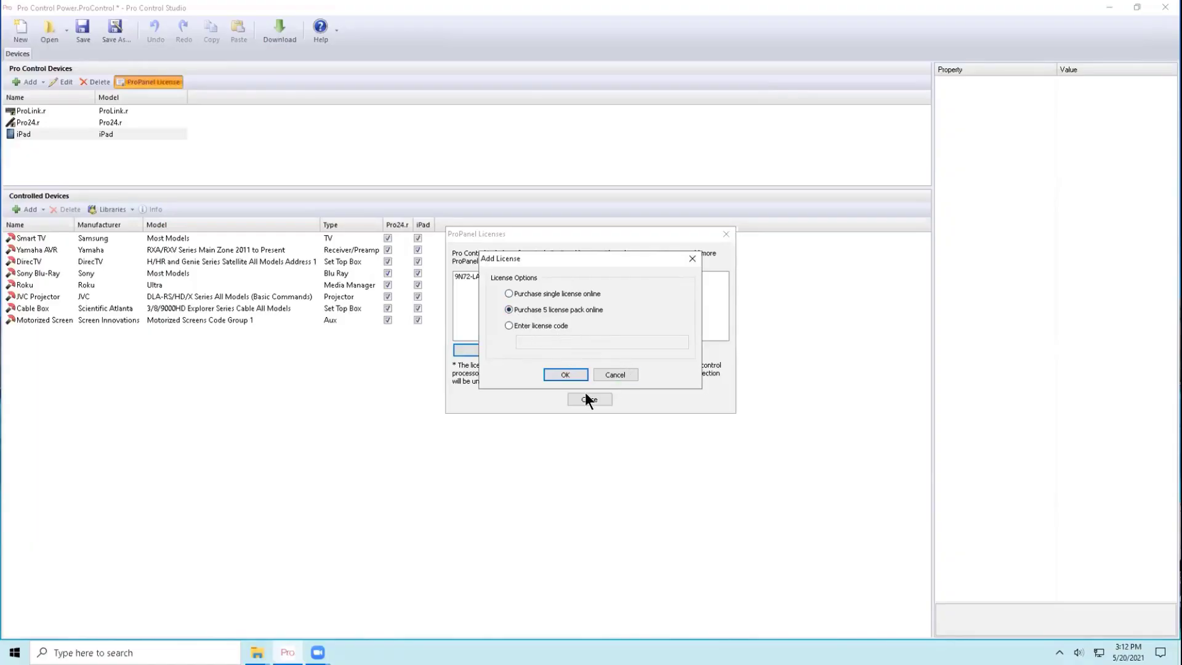
left_click(567, 370)
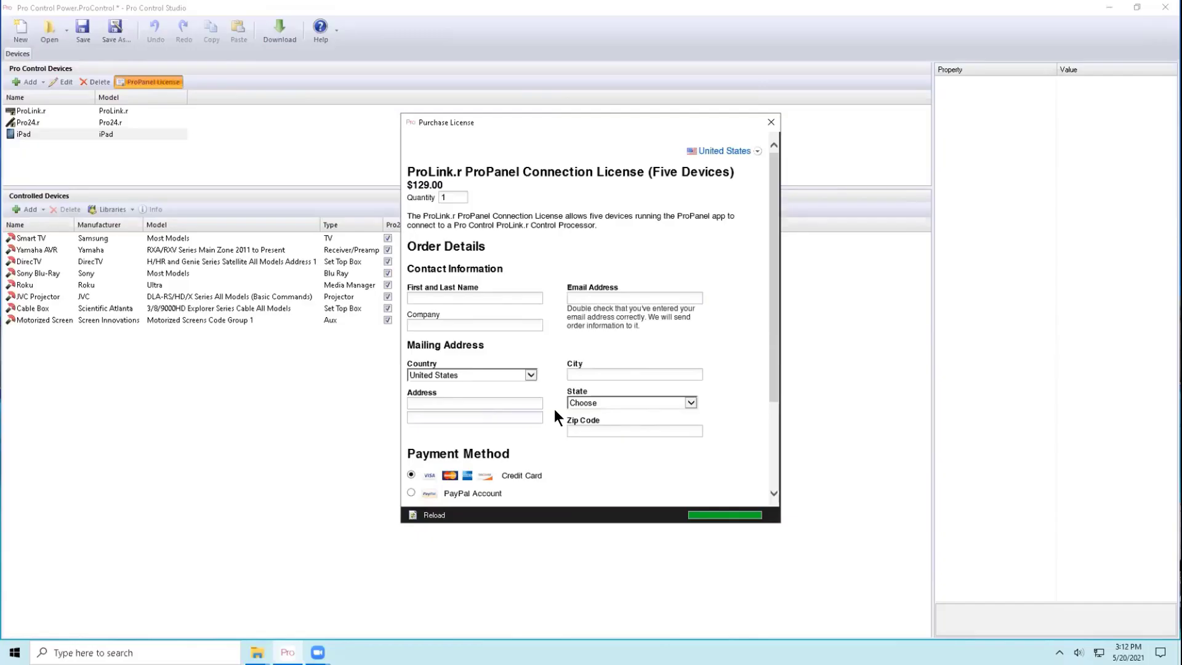
scroll(574, 400, "down", 2)
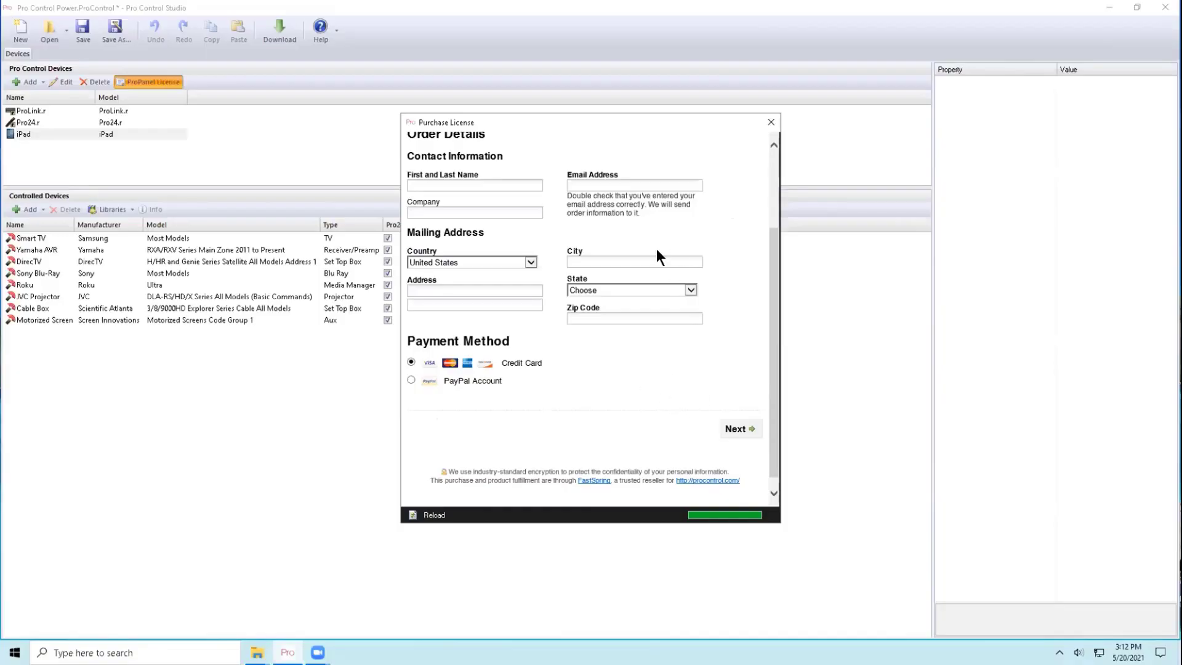
left_click(769, 123)
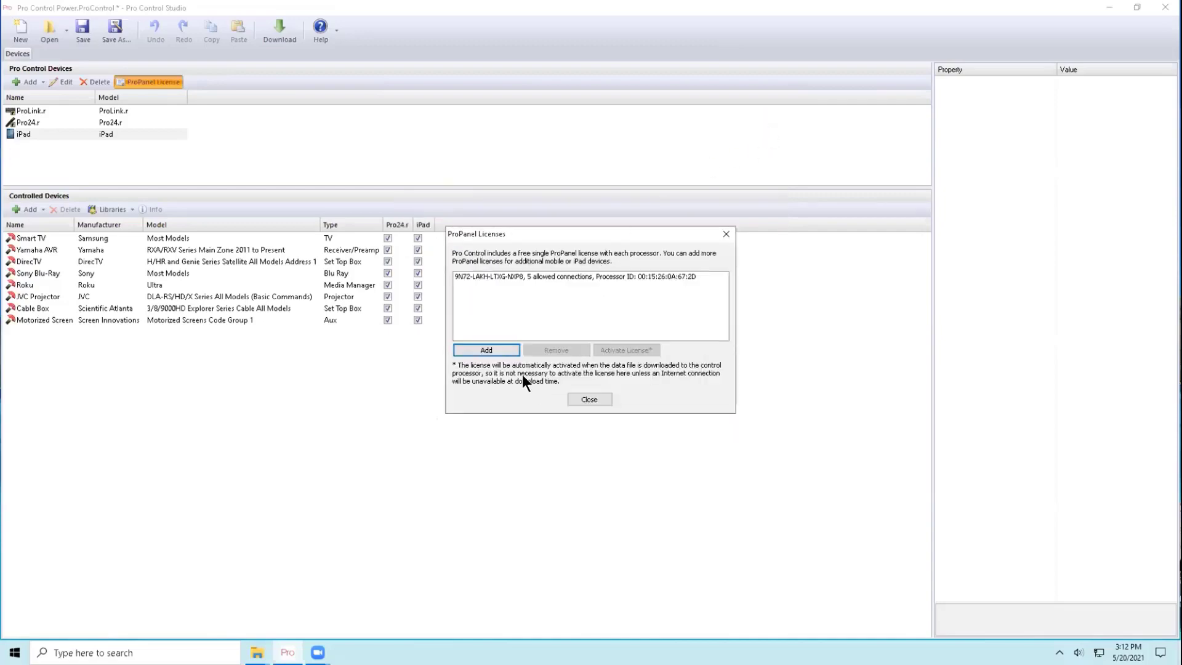
Review the option to enter a ProPanel license code without adding one, and inspect the existing license's available actions.
left_click(486, 348)
left_click(509, 326)
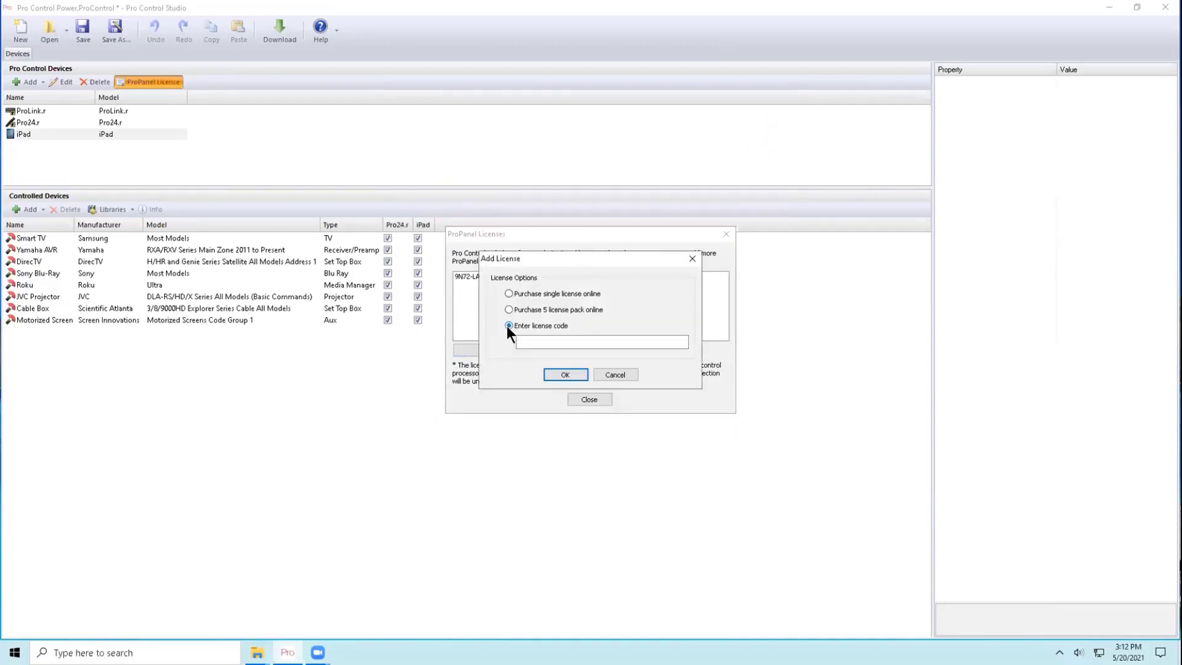
left_click(617, 373)
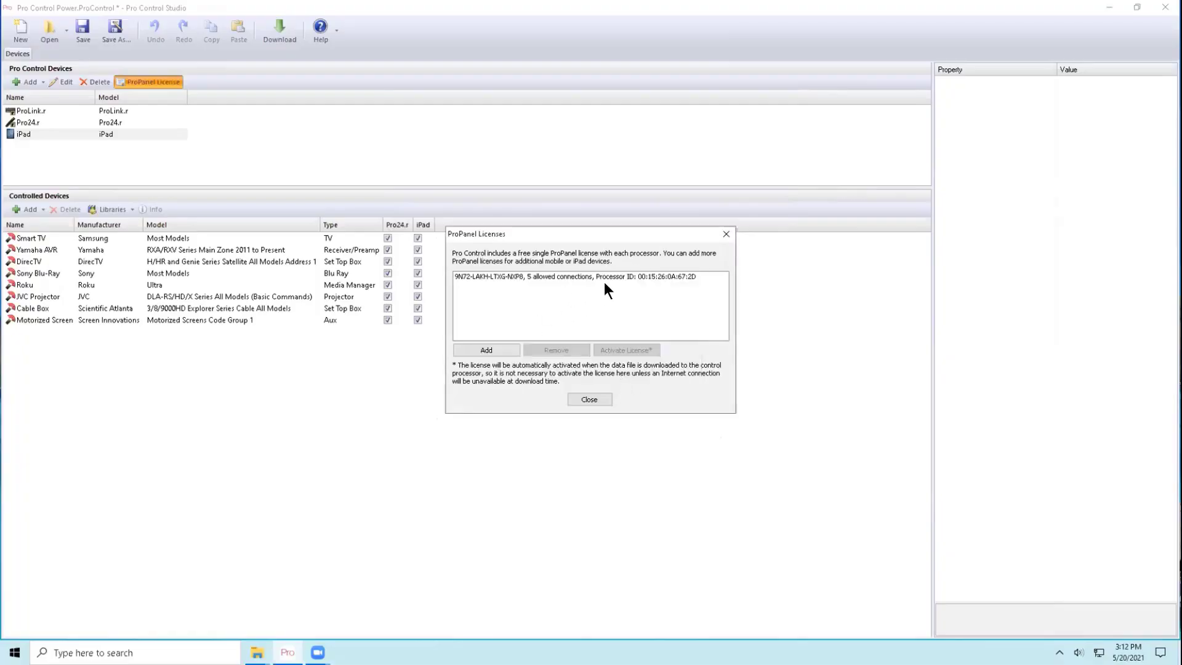
left_click(487, 277)
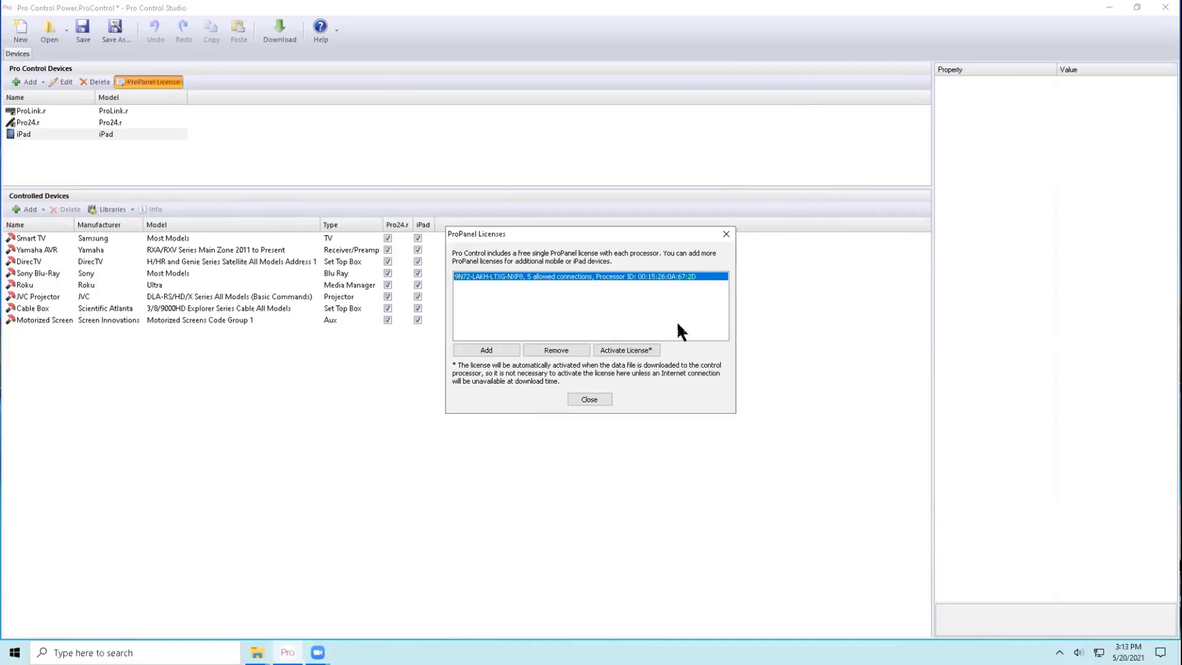
left_click(589, 399)
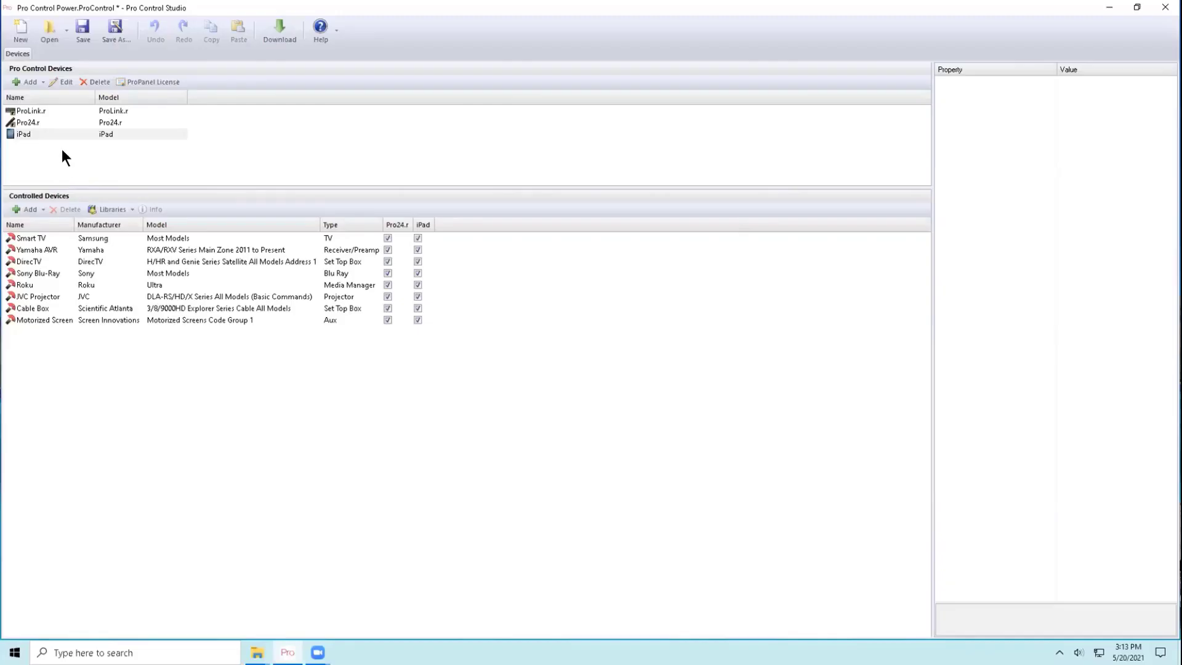
Open the Pro24.r remote's page editor and set its zoom to 150%.
left_click(32, 120)
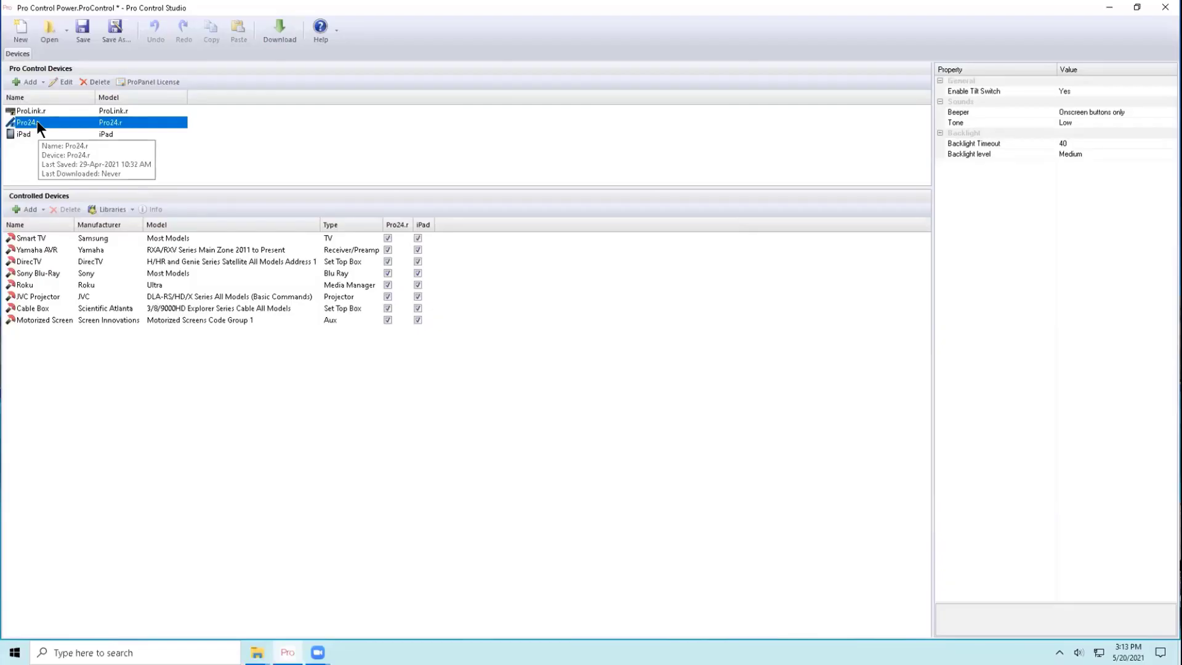
double_click(39, 120)
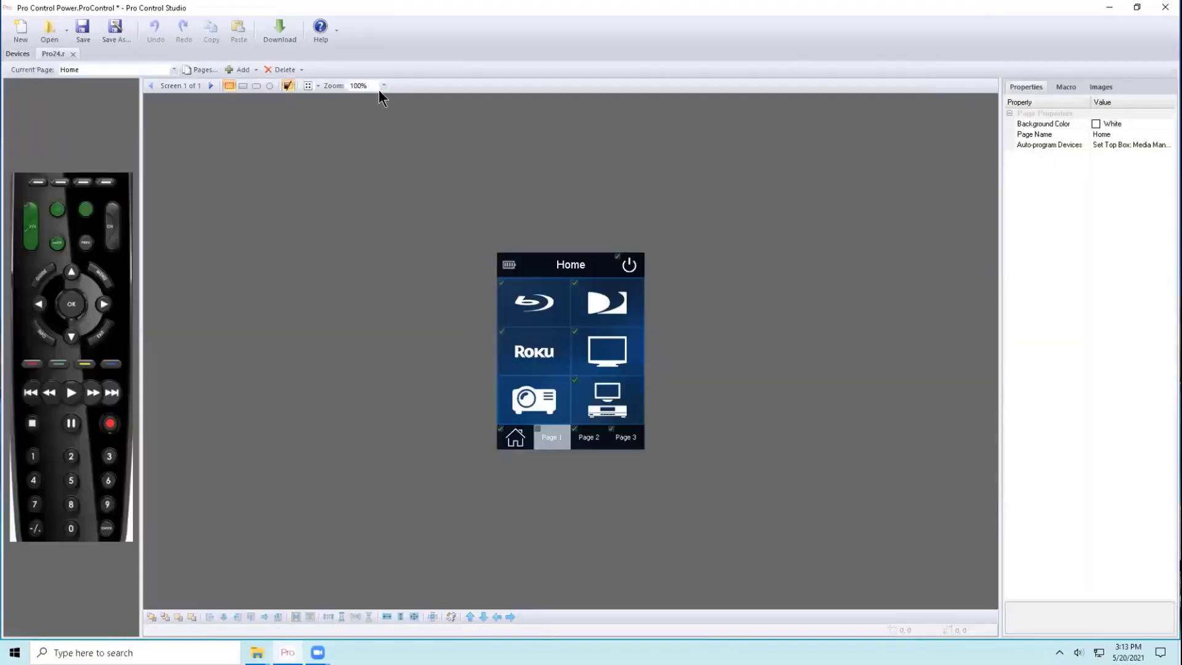
left_click(383, 85)
left_click(376, 136)
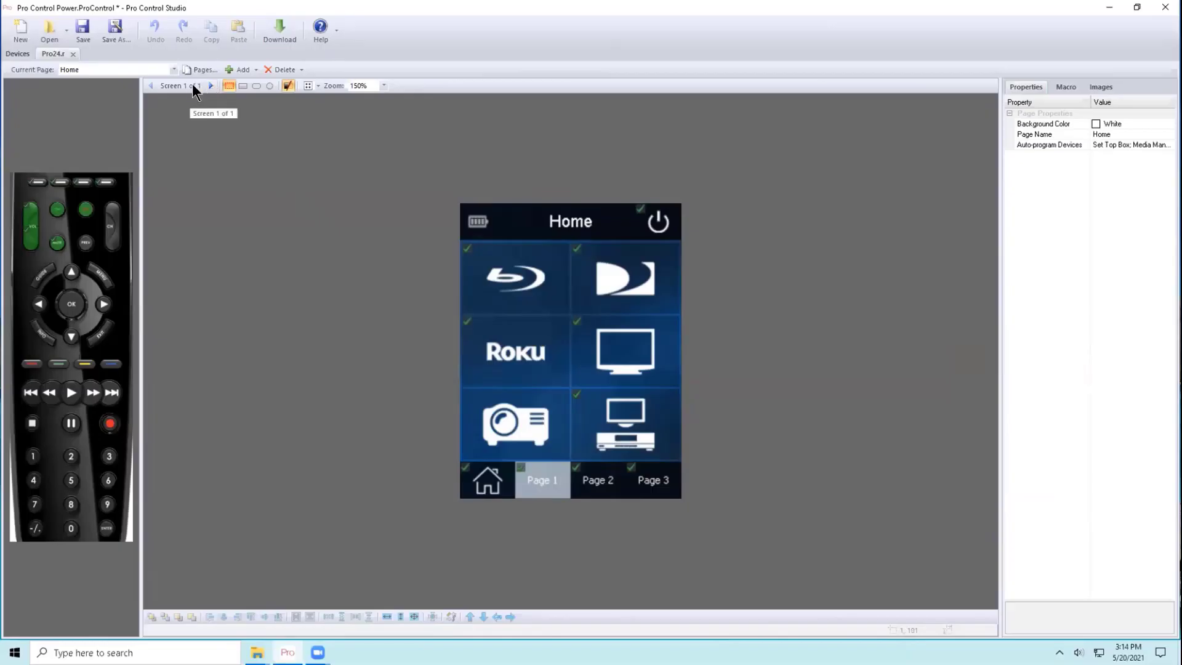
Go to a second screen of the Home page and filter the Shelby Remote Images library by "source".
left_click(211, 86)
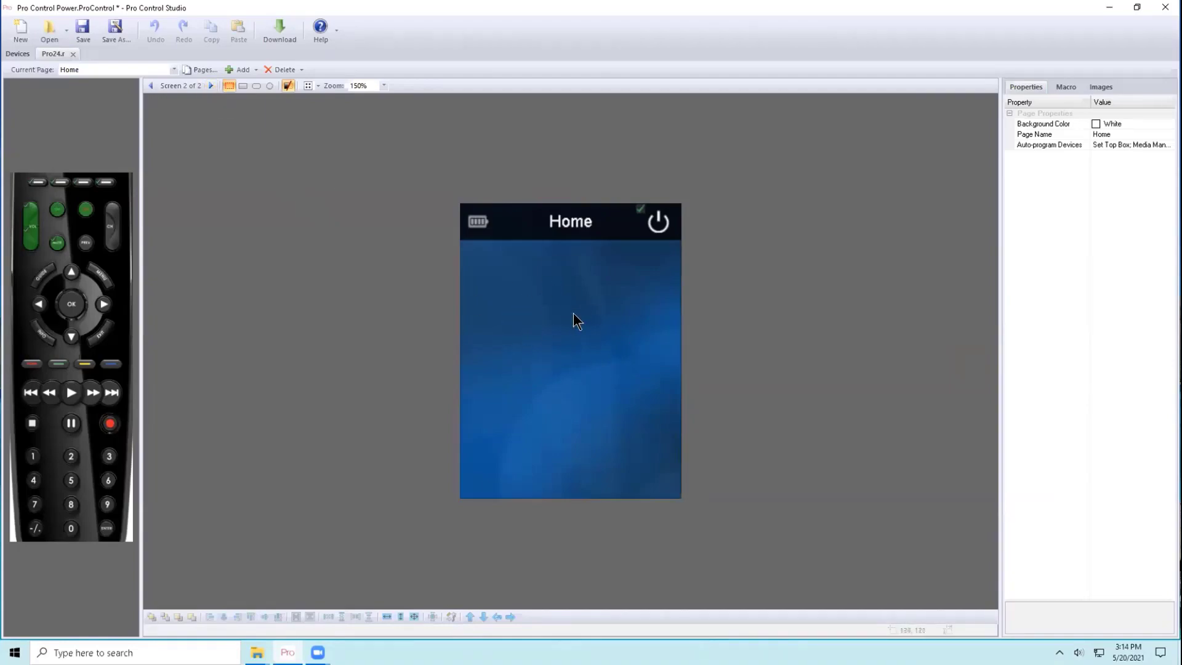
left_click(1102, 87)
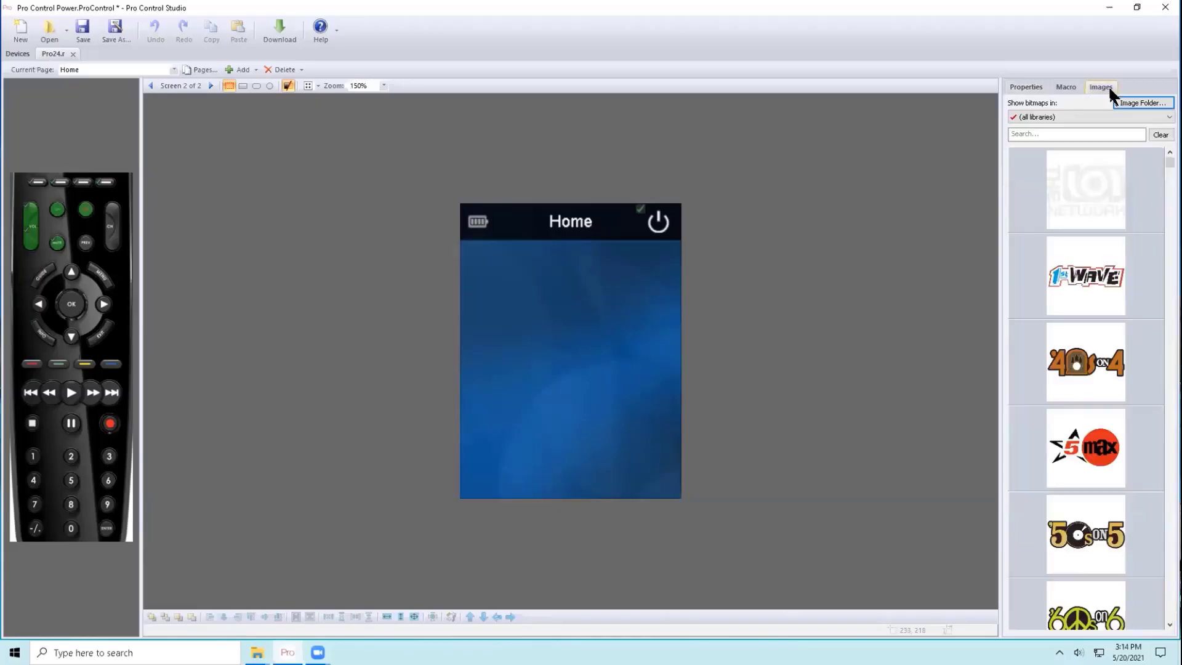
scroll(1080, 281, "down", 5)
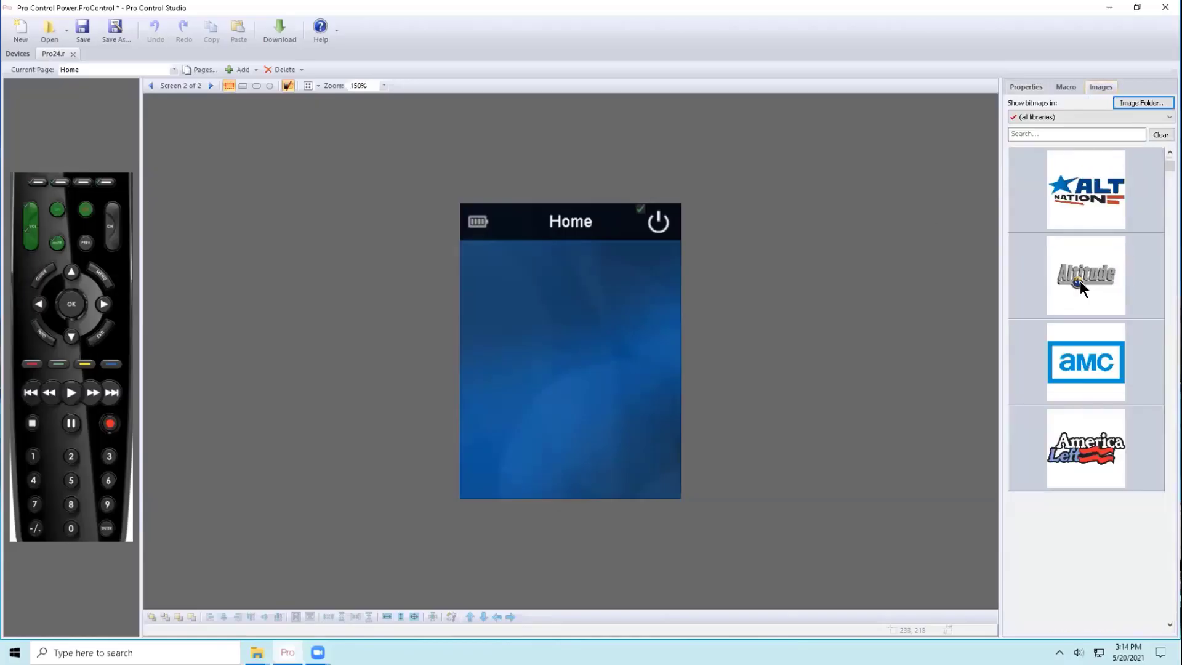
left_click(1065, 119)
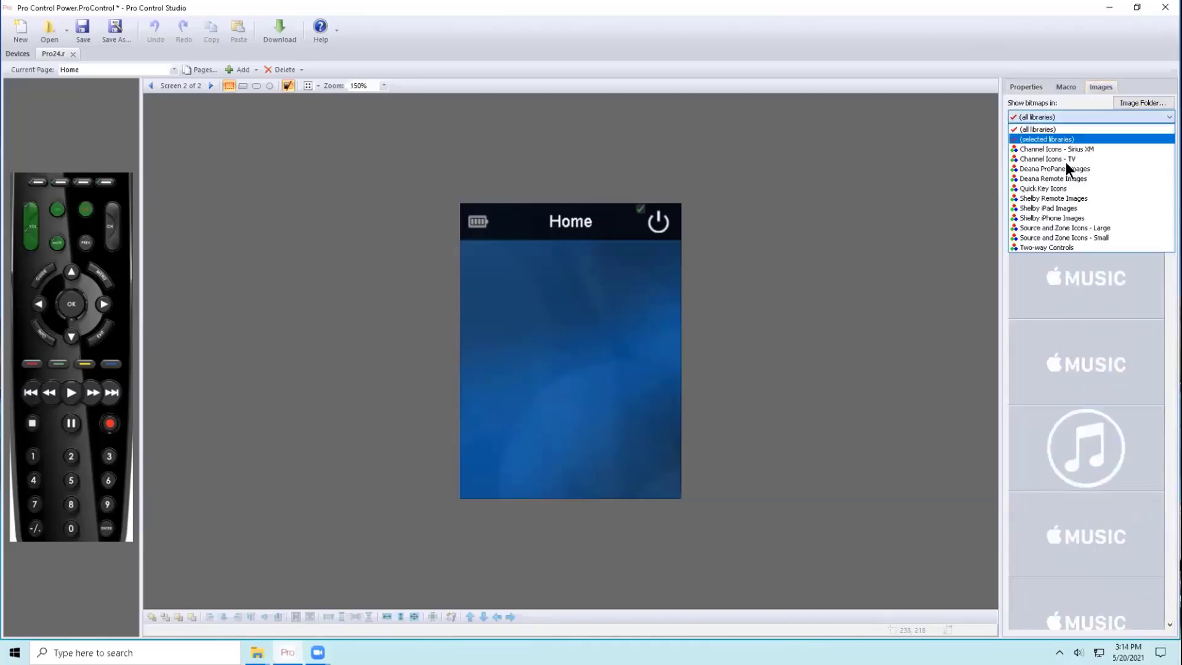
left_click(1065, 198)
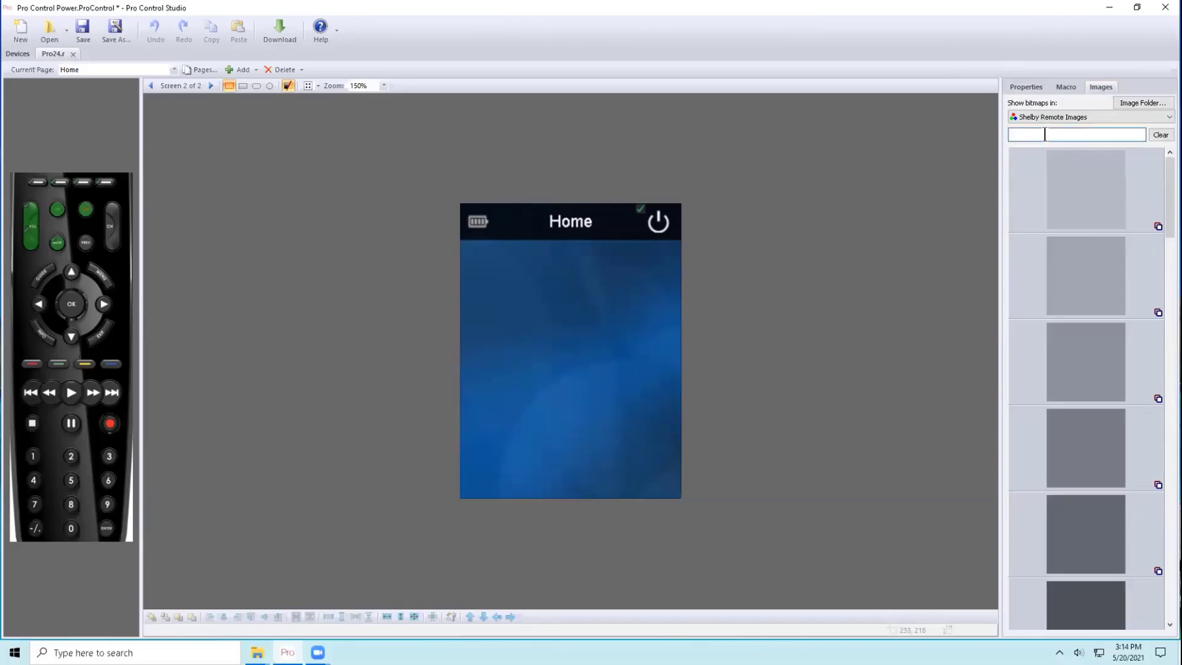
left_click(1045, 134)
type("source")
Place a dark source button on the second Home screen, duplicate it, and arrange the two side by side below the title bar.
left_click_drag(1110, 294, 520, 272)
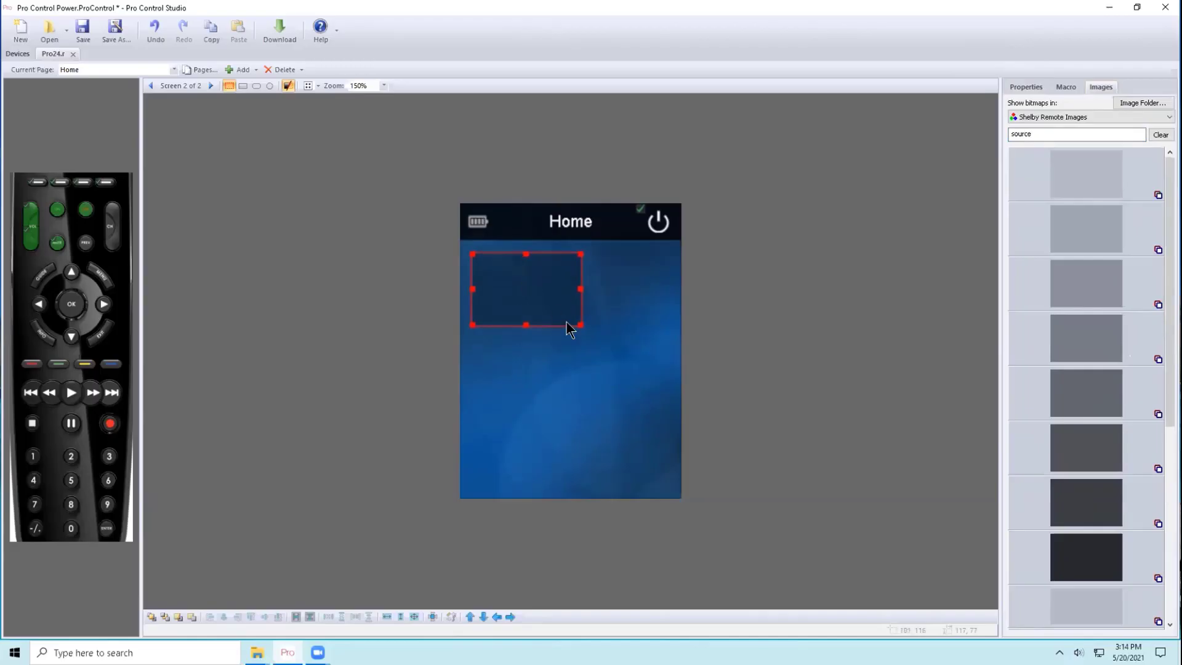
key("ctrl+c")
key("ctrl+v")
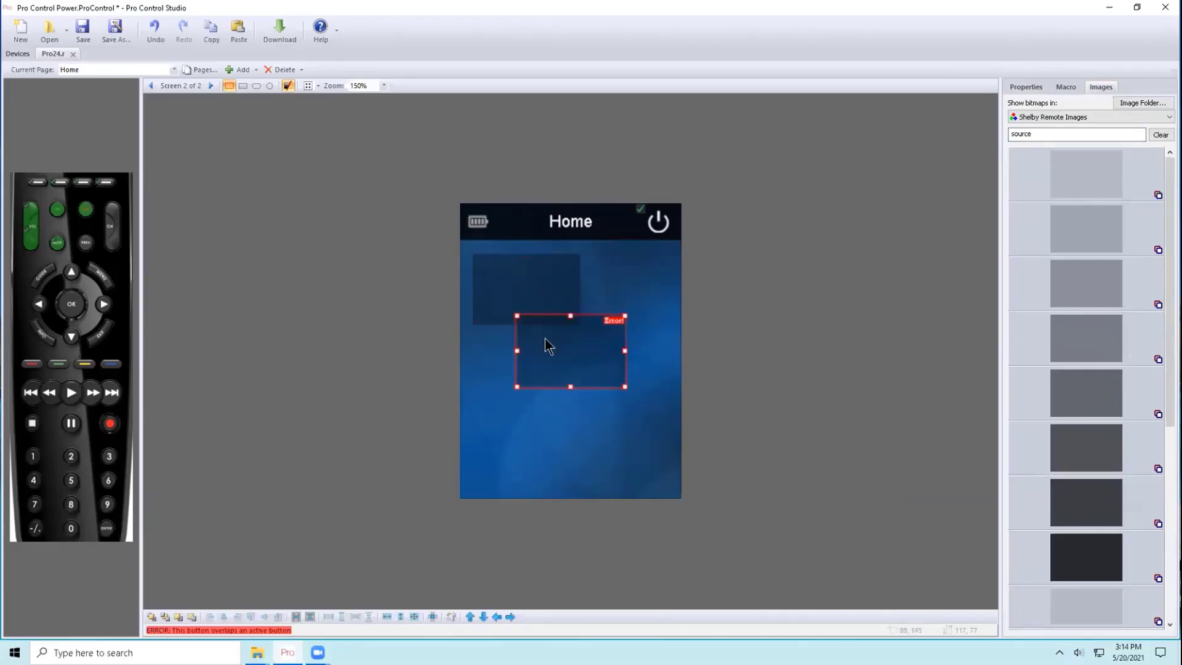
left_click_drag(545, 342, 638, 285)
left_click_drag(502, 272, 497, 273)
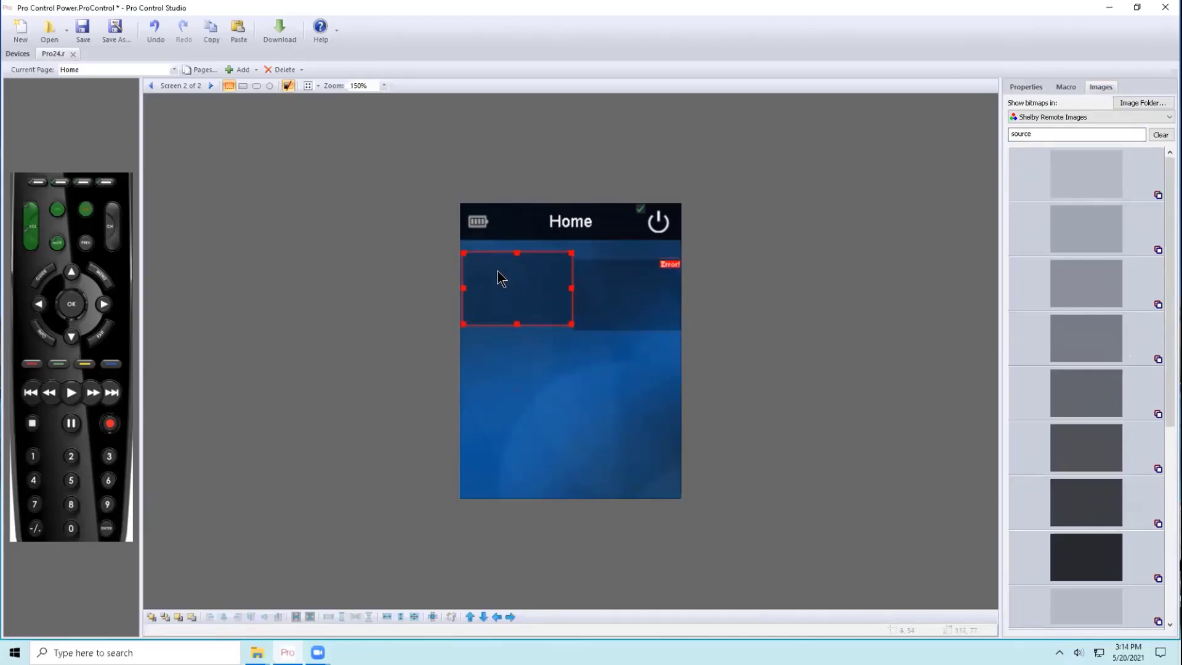
left_click(623, 286)
left_click(597, 348)
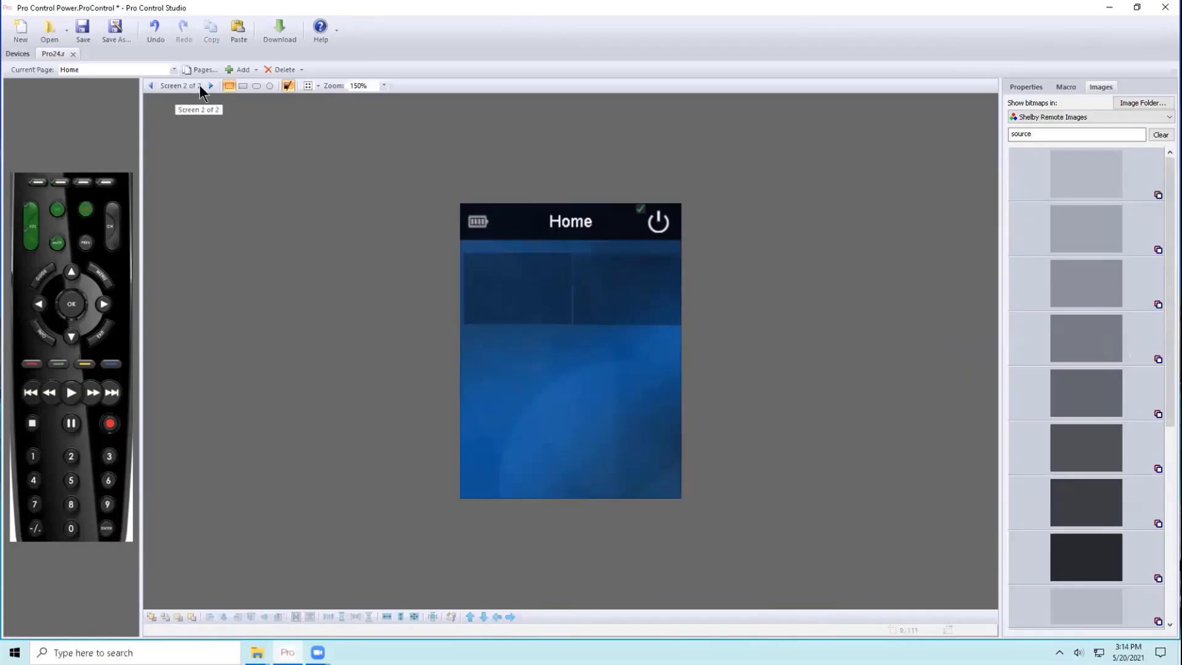
On the first Home screen, delete the page-change command from the Page 2 button's macro.
left_click(150, 86)
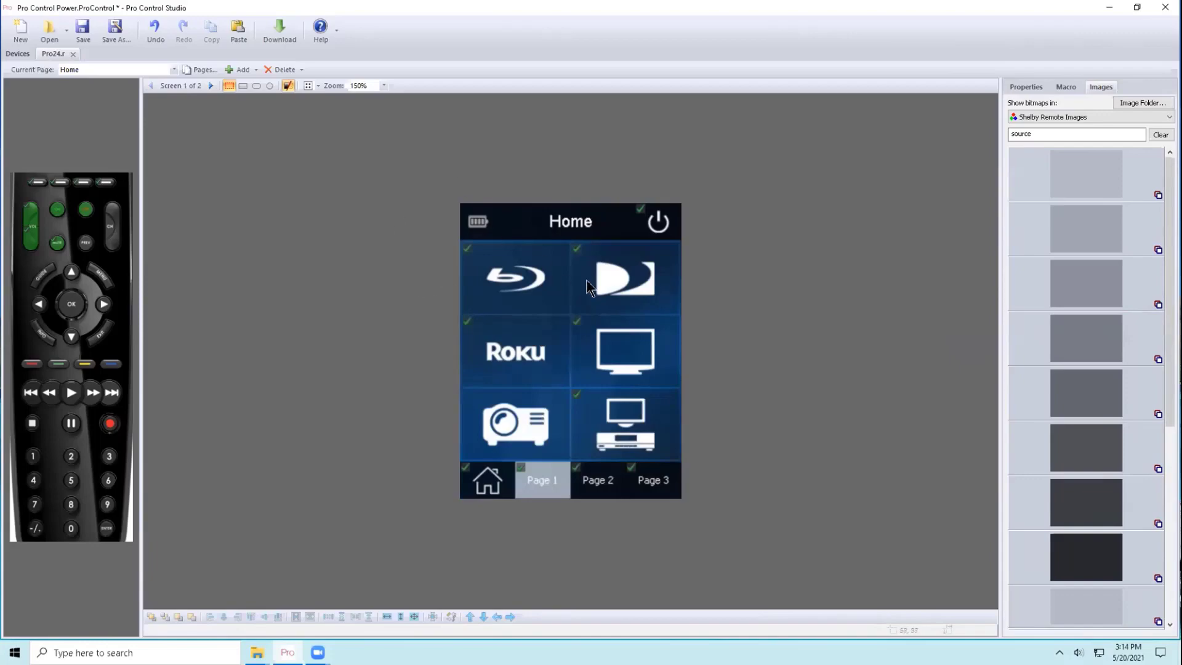
left_click(591, 480)
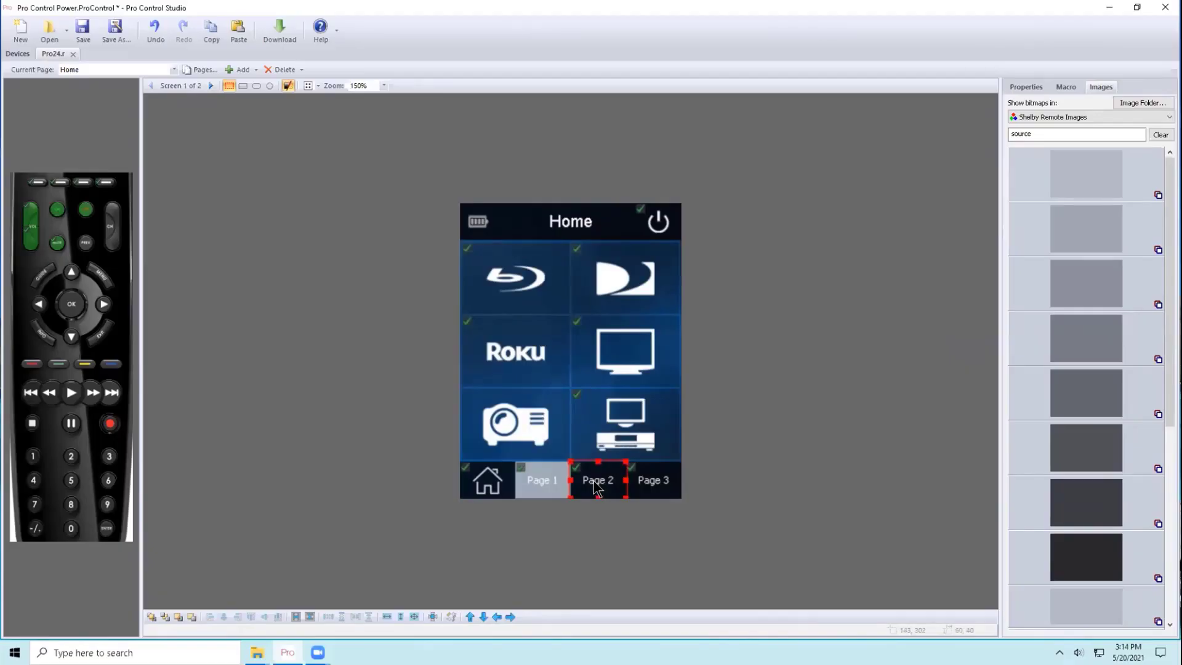
left_click(1064, 89)
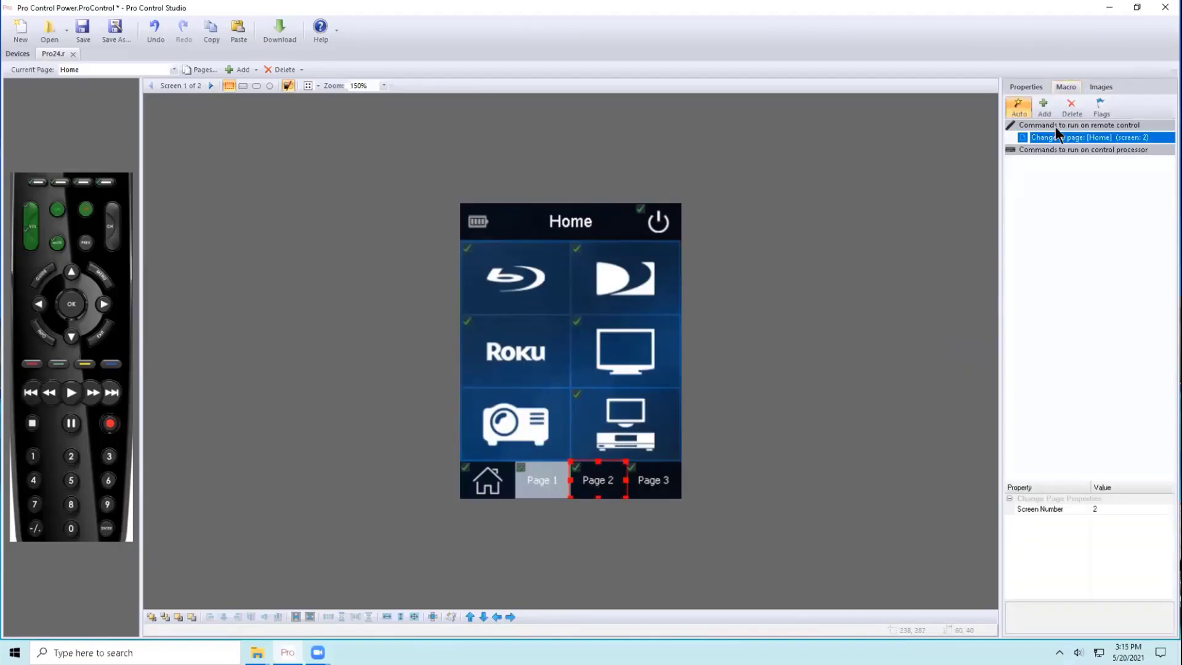
left_click(1072, 108)
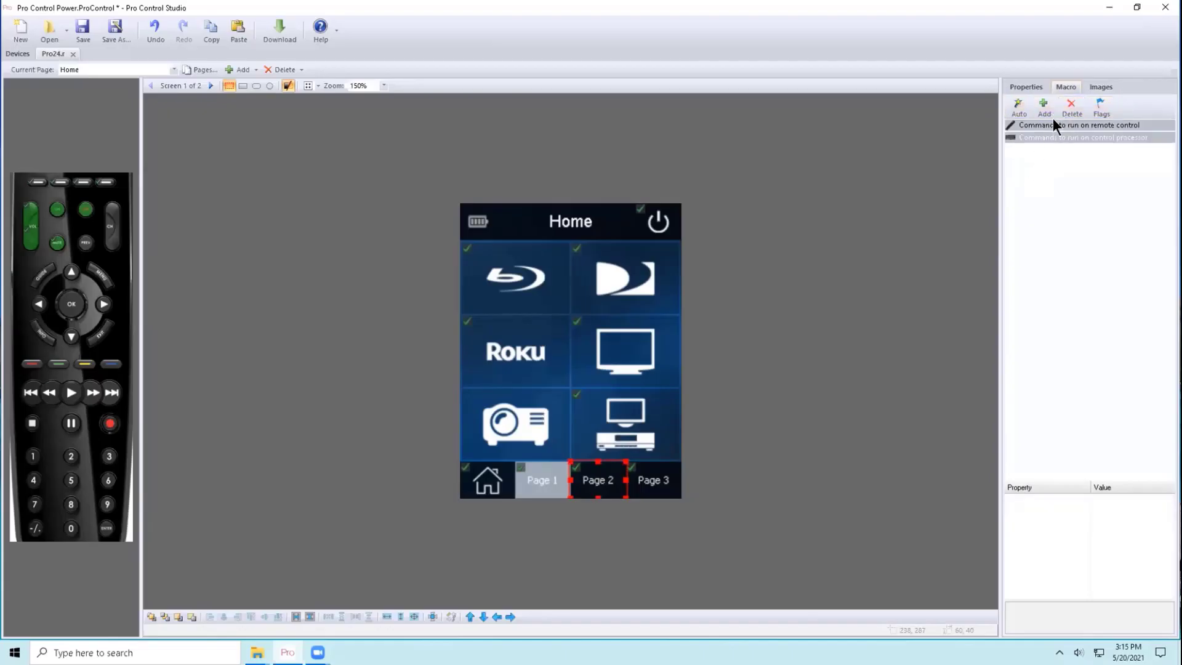
Add a page link to Home to the Page 2 button's macro as a command run on the remote control.
left_click(1044, 108)
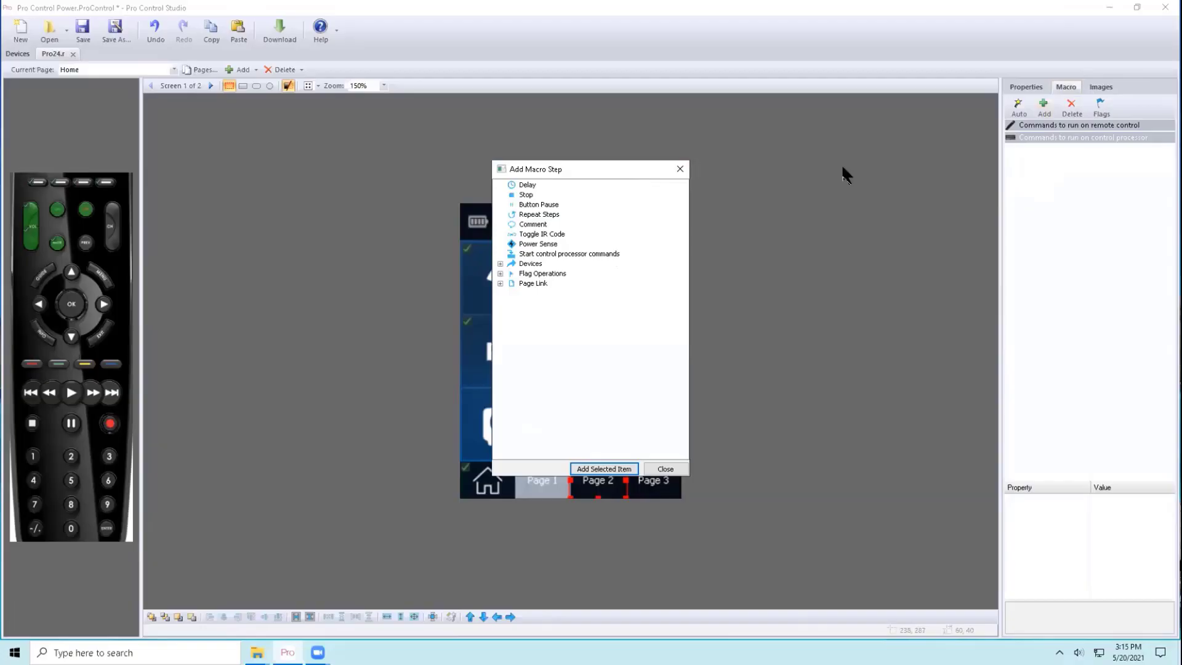
double_click(734, 268)
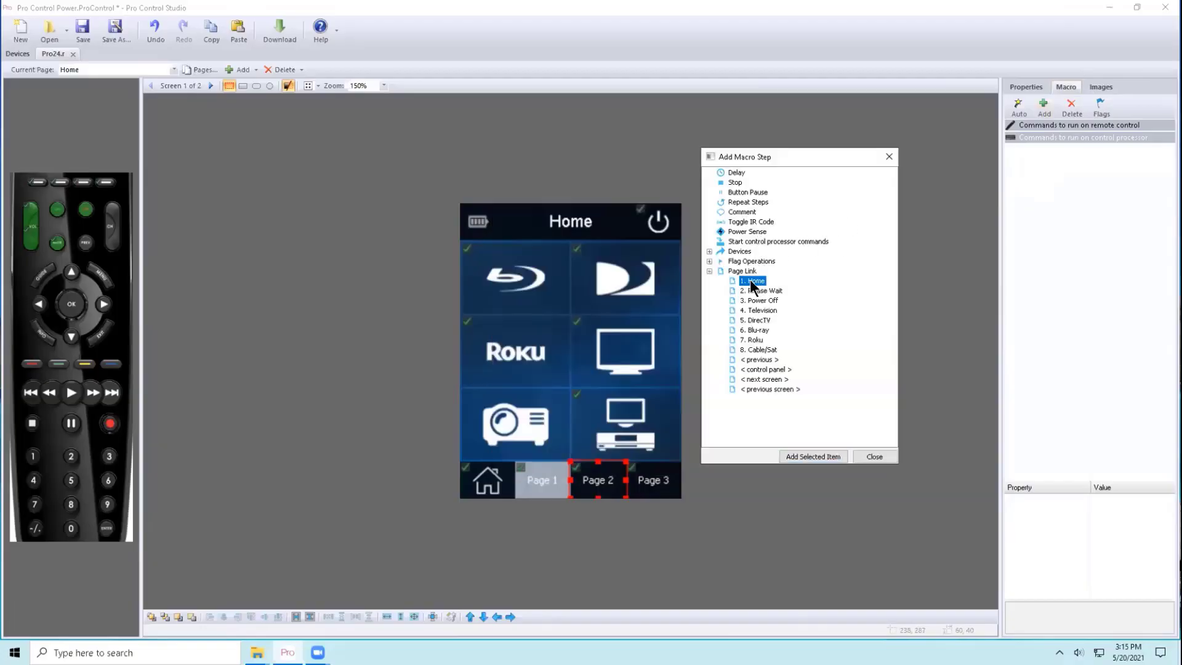
double_click(751, 282)
left_click(1075, 138)
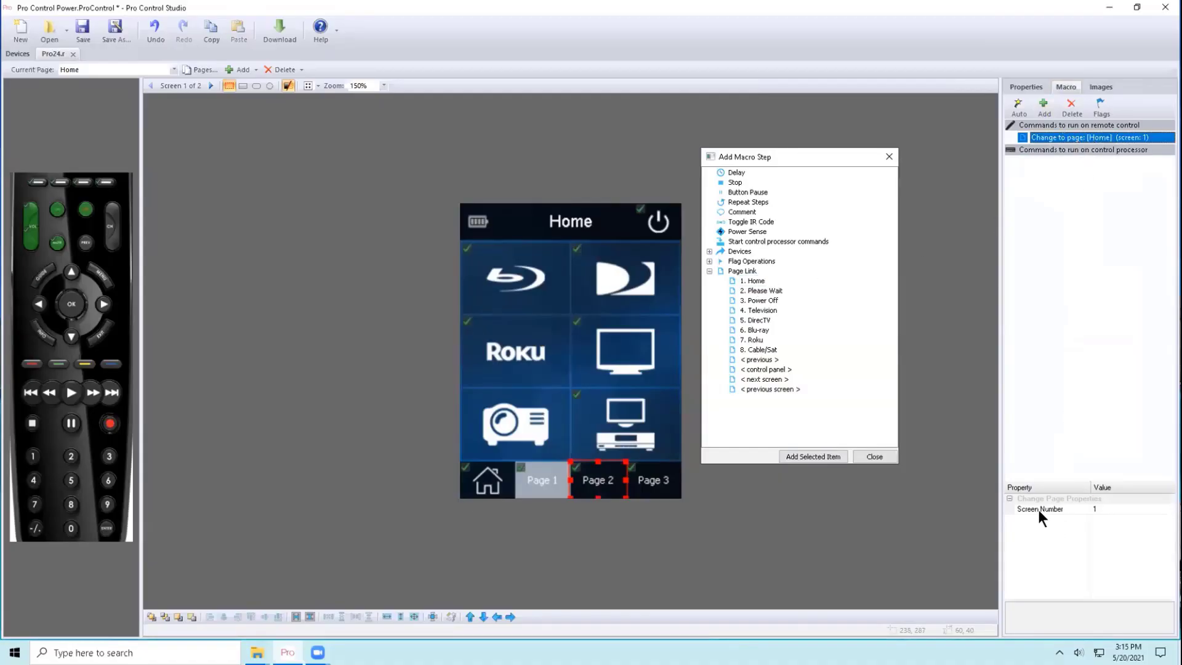
Set the Screen Number of the Page 2 button's Home page link to 2.
left_click(1109, 507)
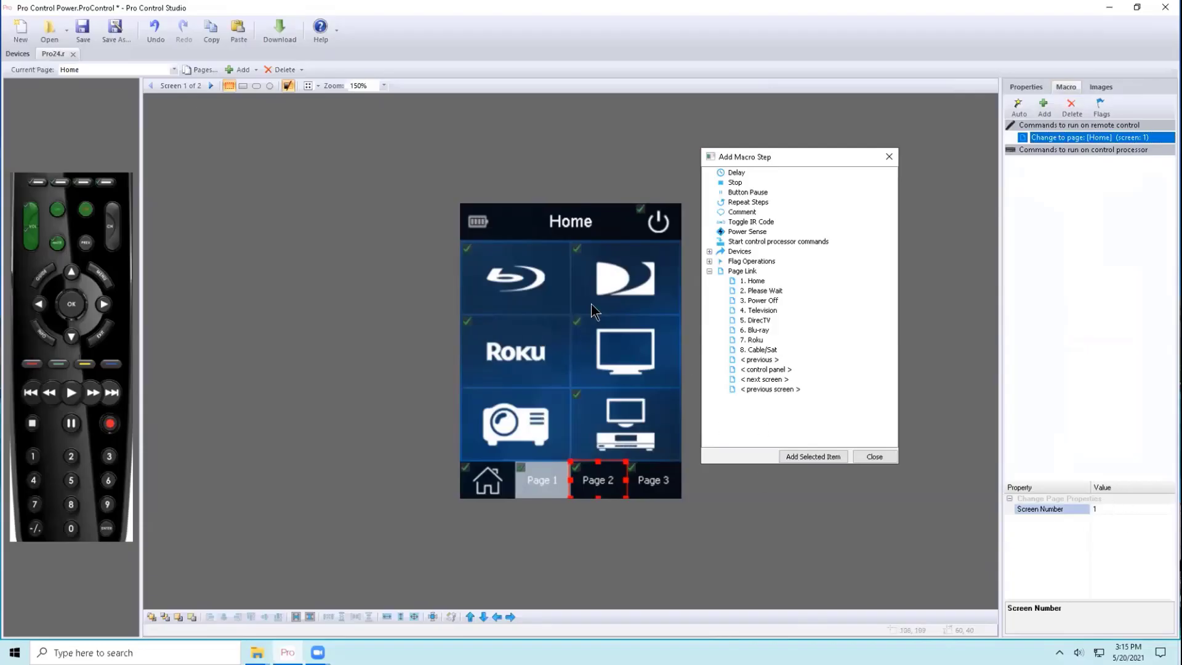
left_click_drag(1107, 508, 1078, 507)
type("2")
left_click(1132, 430)
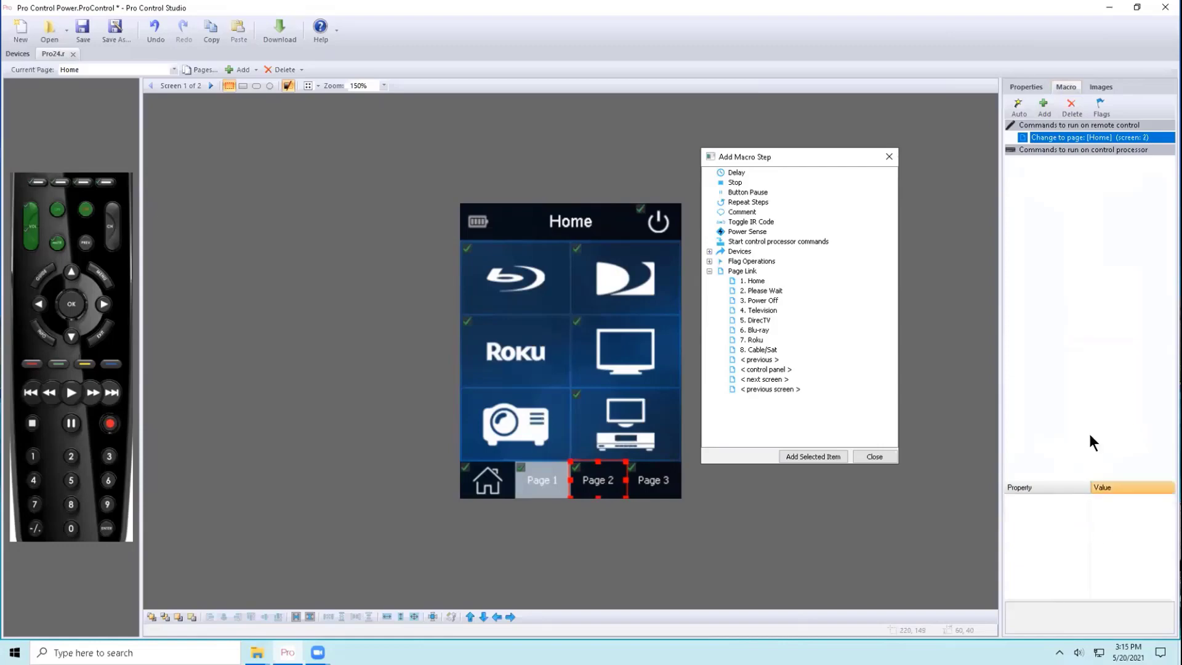
left_click(1076, 139)
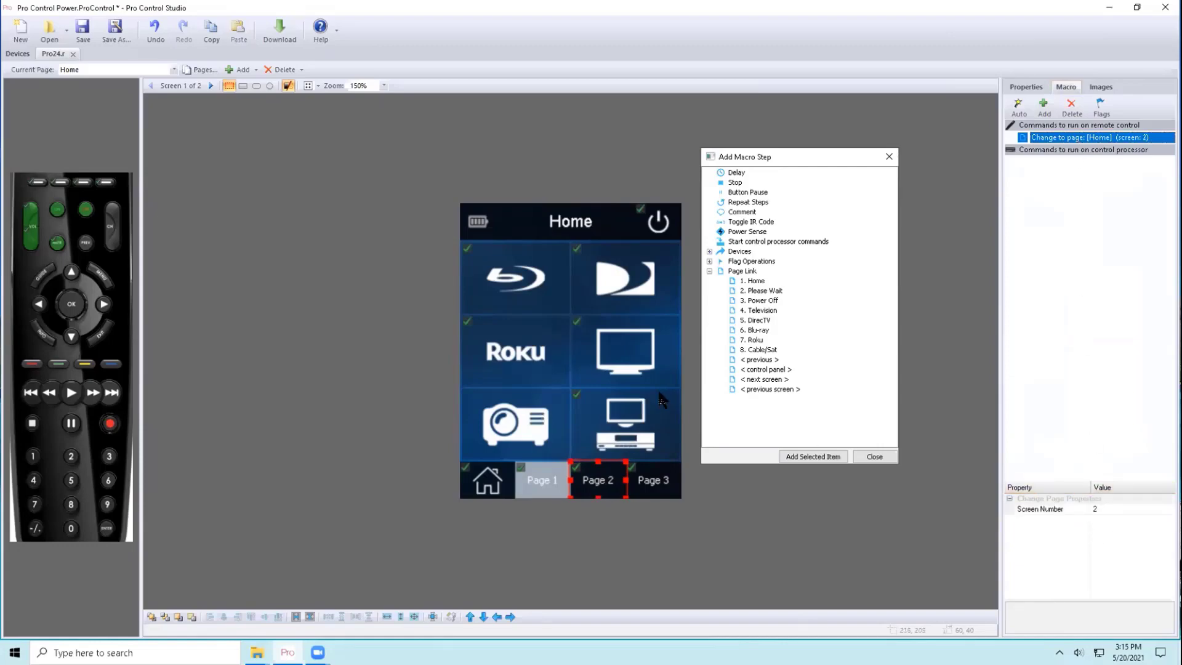
left_click(607, 490)
Open the list of Shelby theme page templates for adding pages, and move its dialog aside.
left_click(234, 69)
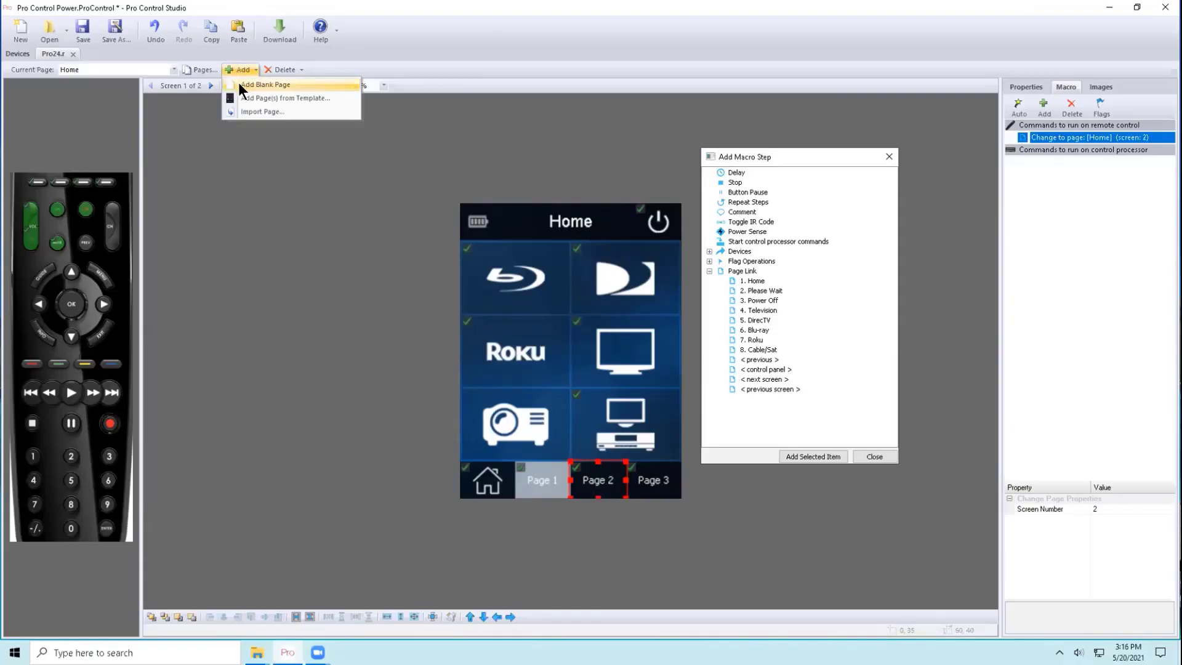
left_click(258, 95)
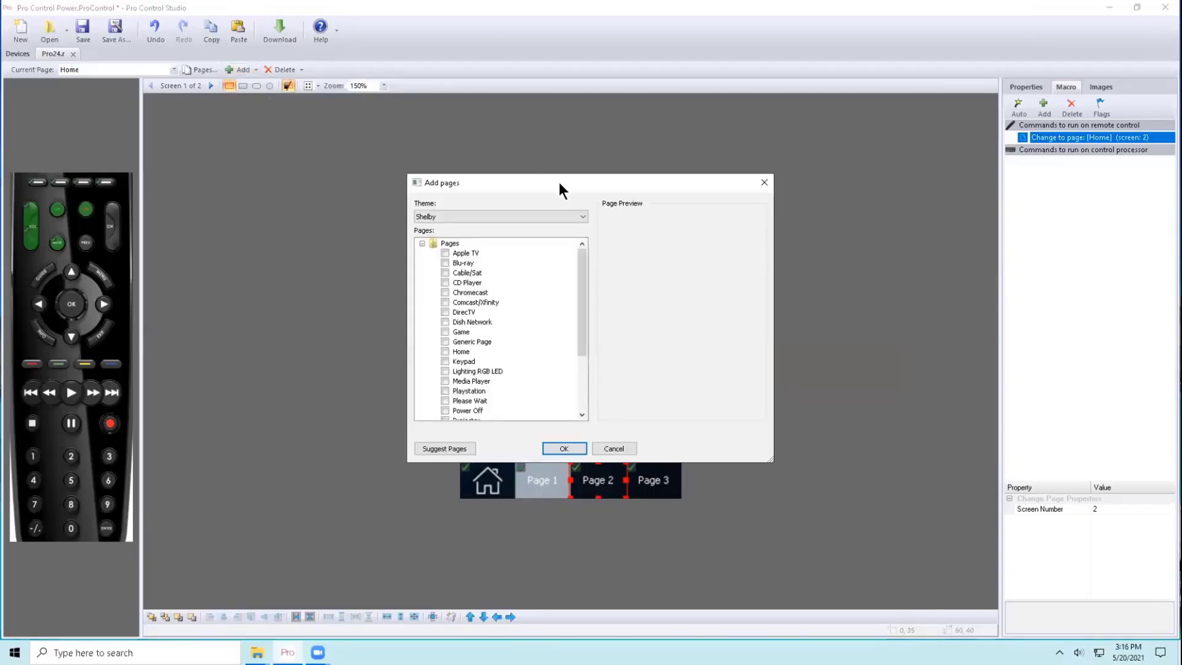
left_click_drag(549, 179, 369, 143)
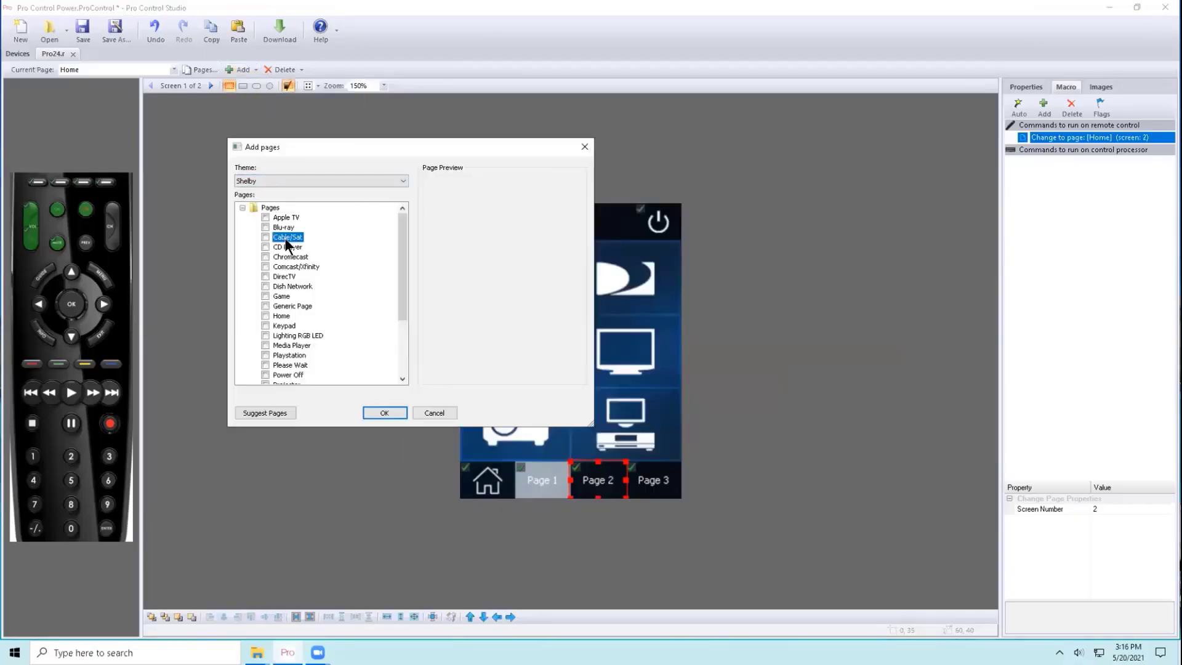
Mark the Cable/Sat, Chromecast, DirecTV and Game page templates, and unmark all four again.
left_click(284, 238)
left_click(286, 256)
left_click(285, 276)
left_click(290, 294)
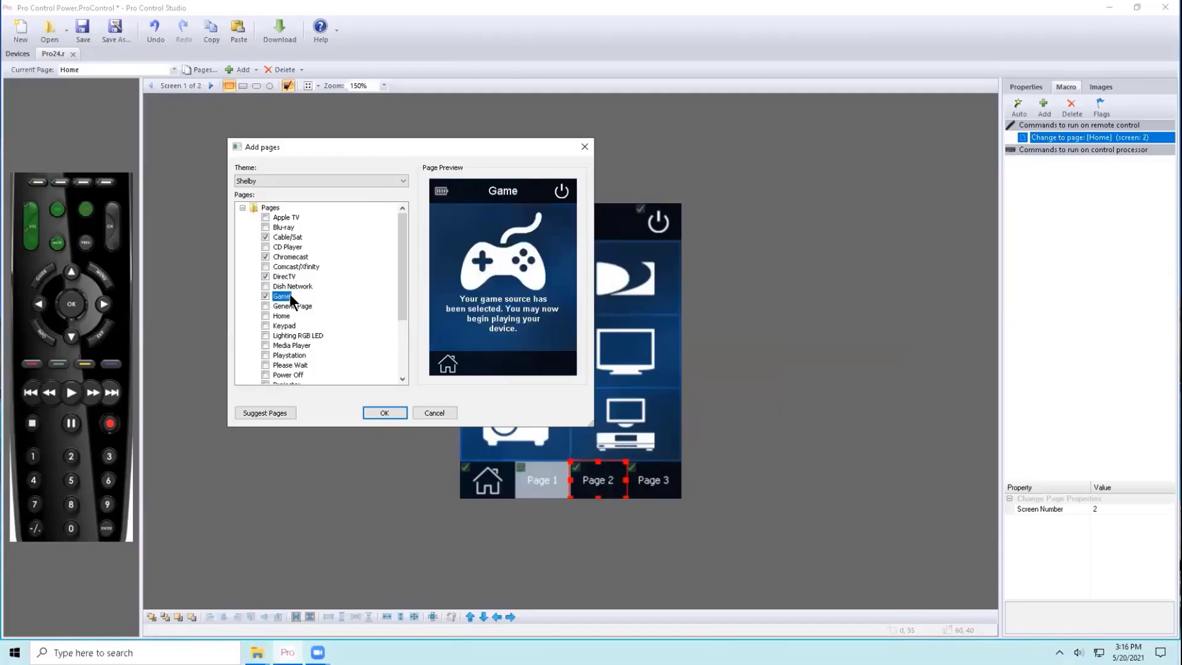
left_click(266, 257)
left_click(266, 237)
left_click(266, 277)
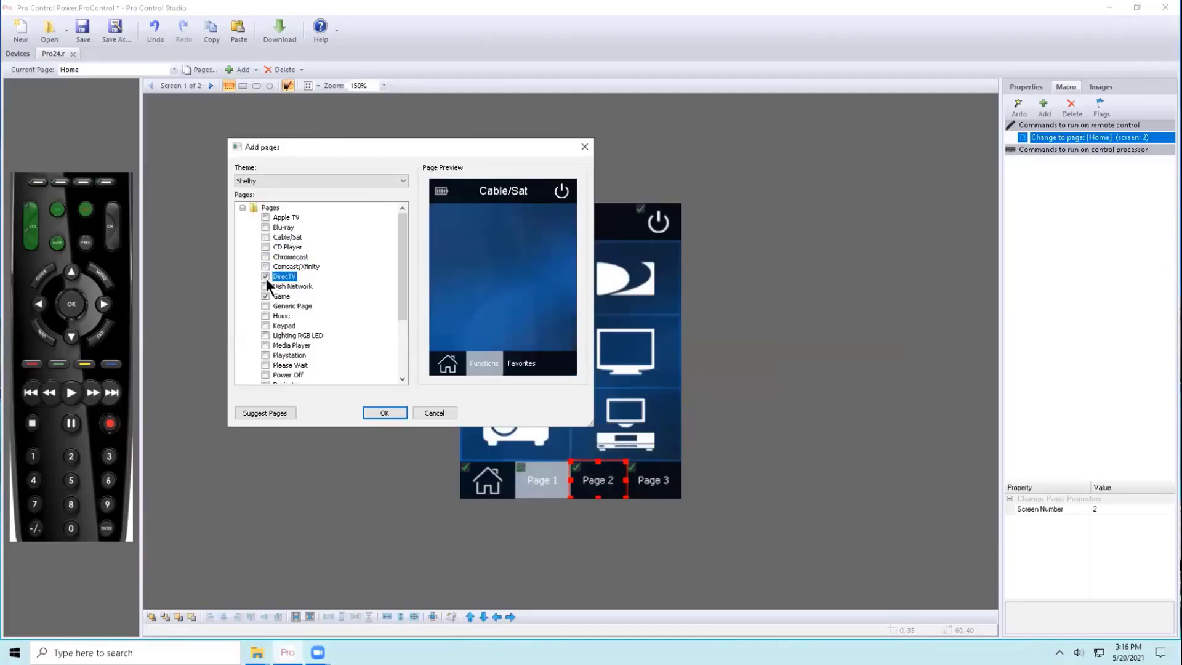
left_click(266, 295)
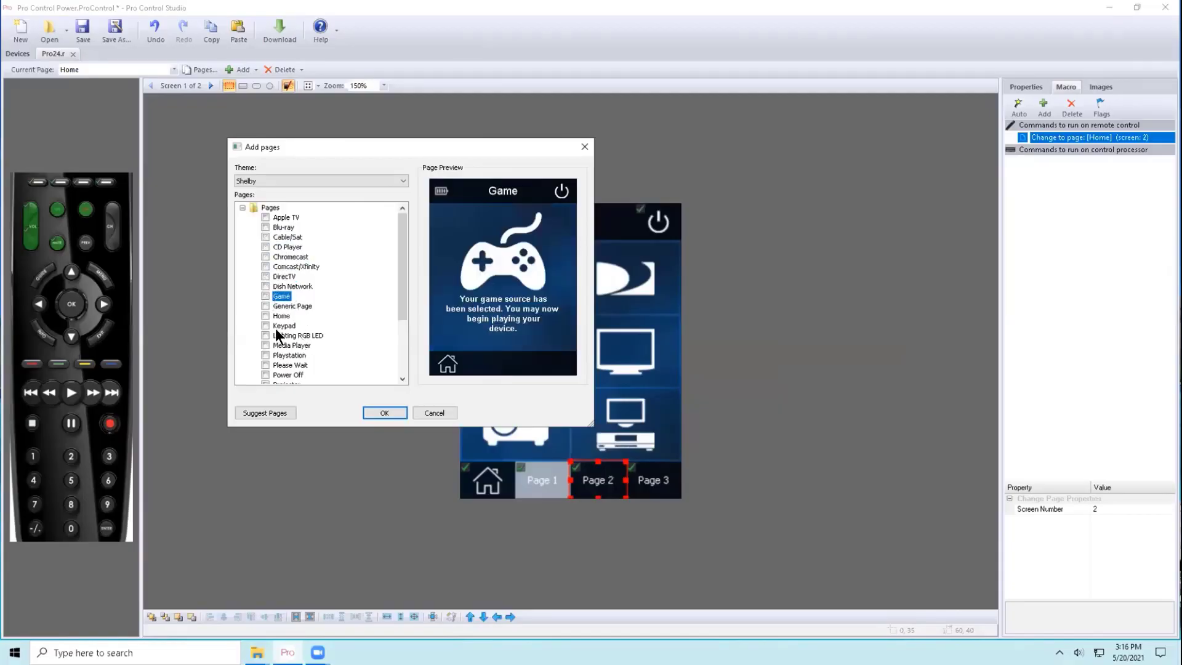
Add the Generic Page from the Shelby templates and place a source button image near the upper left of the new page.
scroll(290, 337, "down", 3)
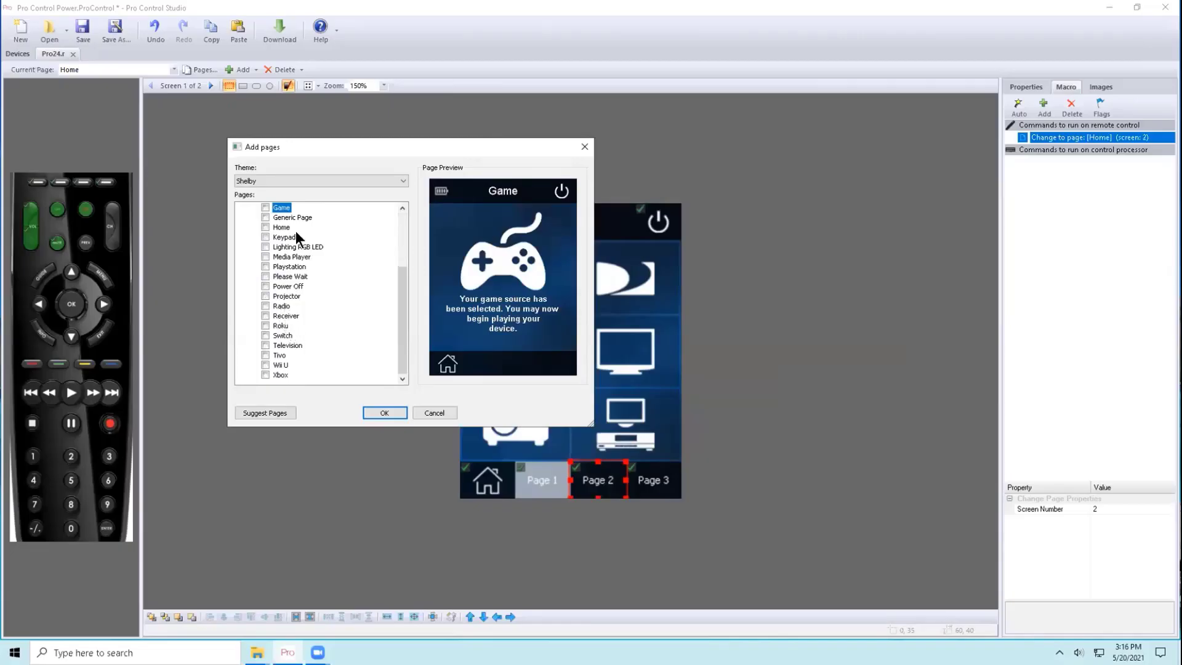
scroll(296, 243, "up", 1)
left_click(265, 247)
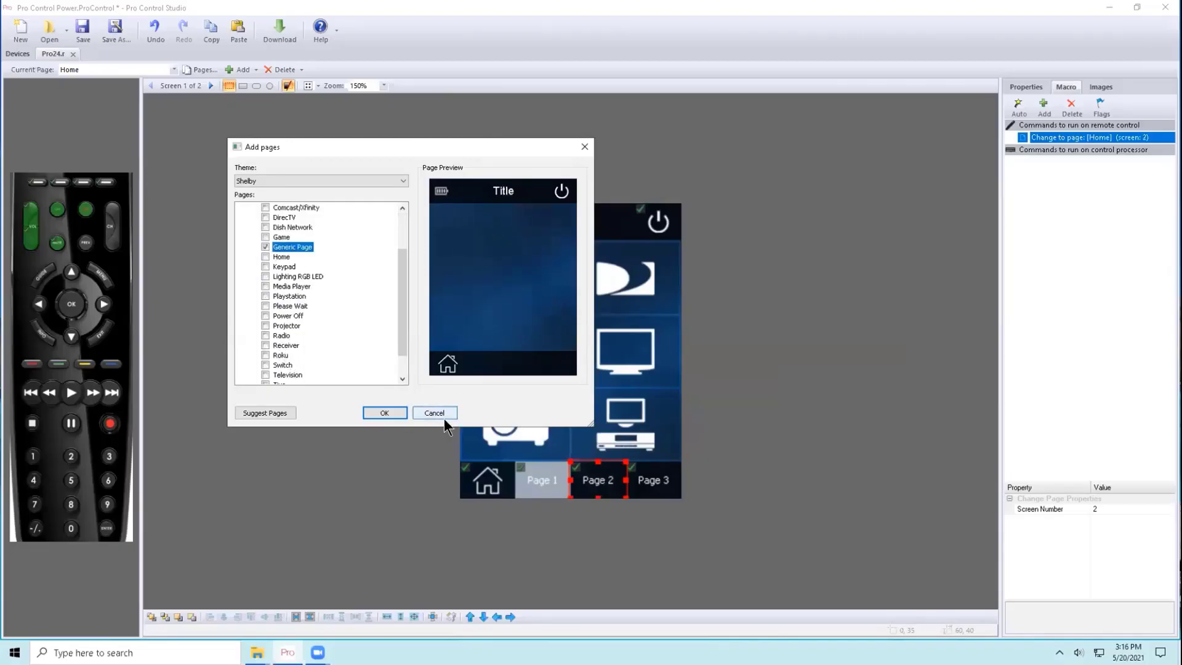
left_click(384, 412)
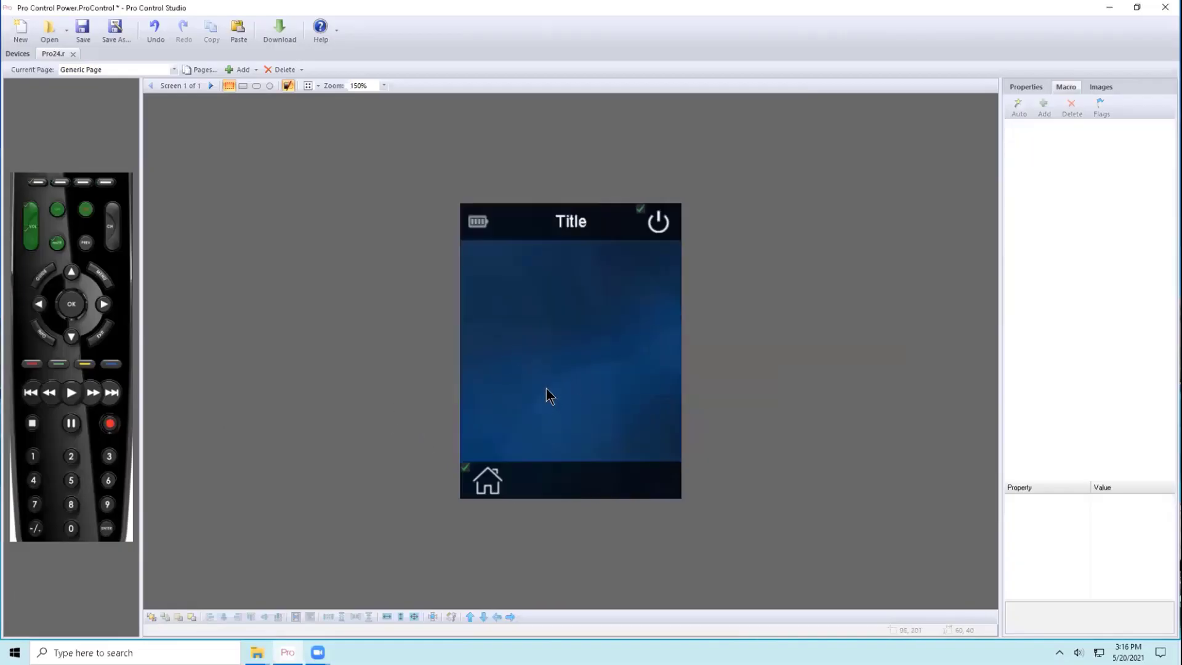
left_click(1101, 87)
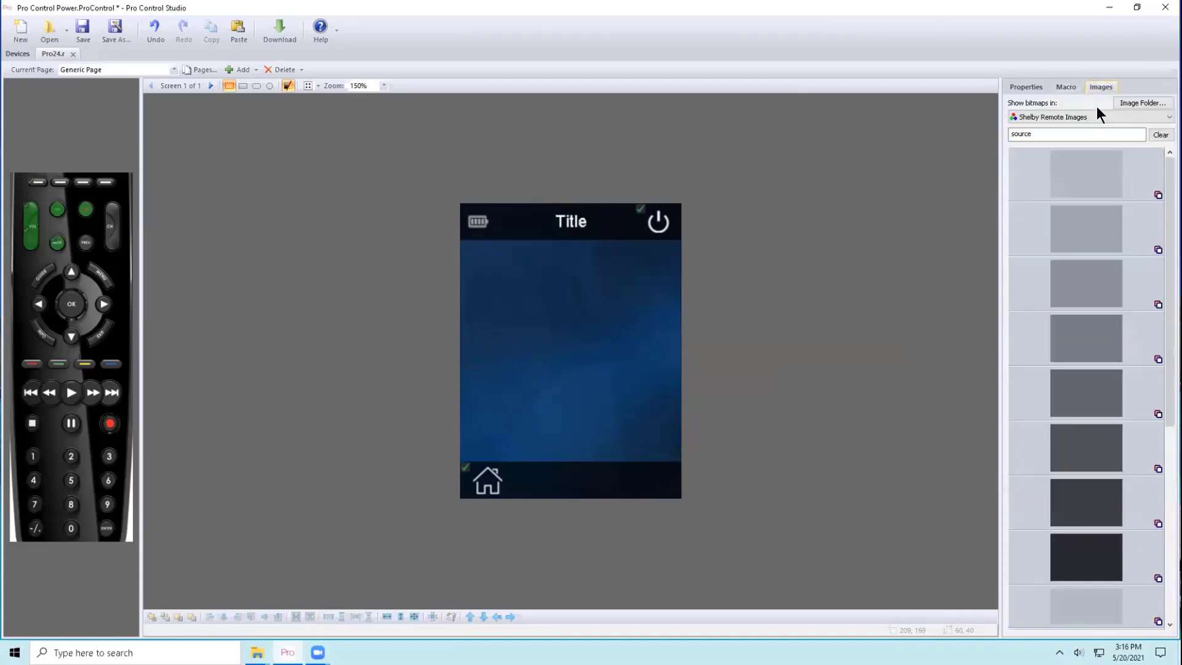
left_click_drag(1072, 280, 543, 315)
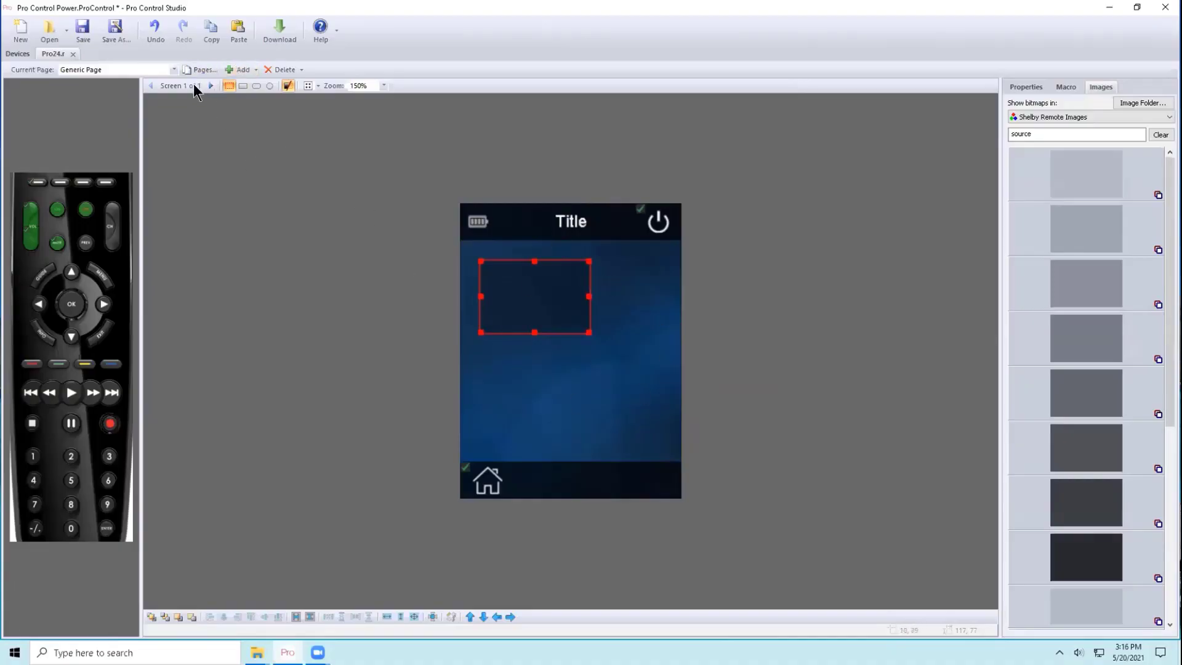
On the Home page, delete the Home page link from the Page 2 button's macro.
left_click(147, 73)
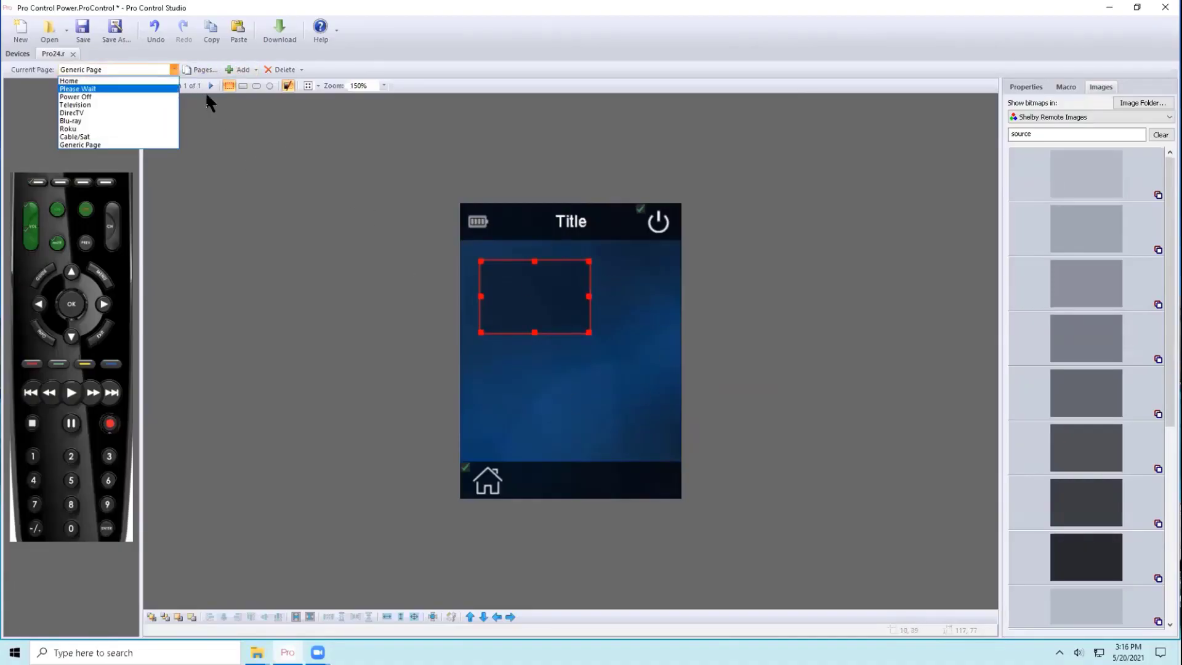
left_click(119, 81)
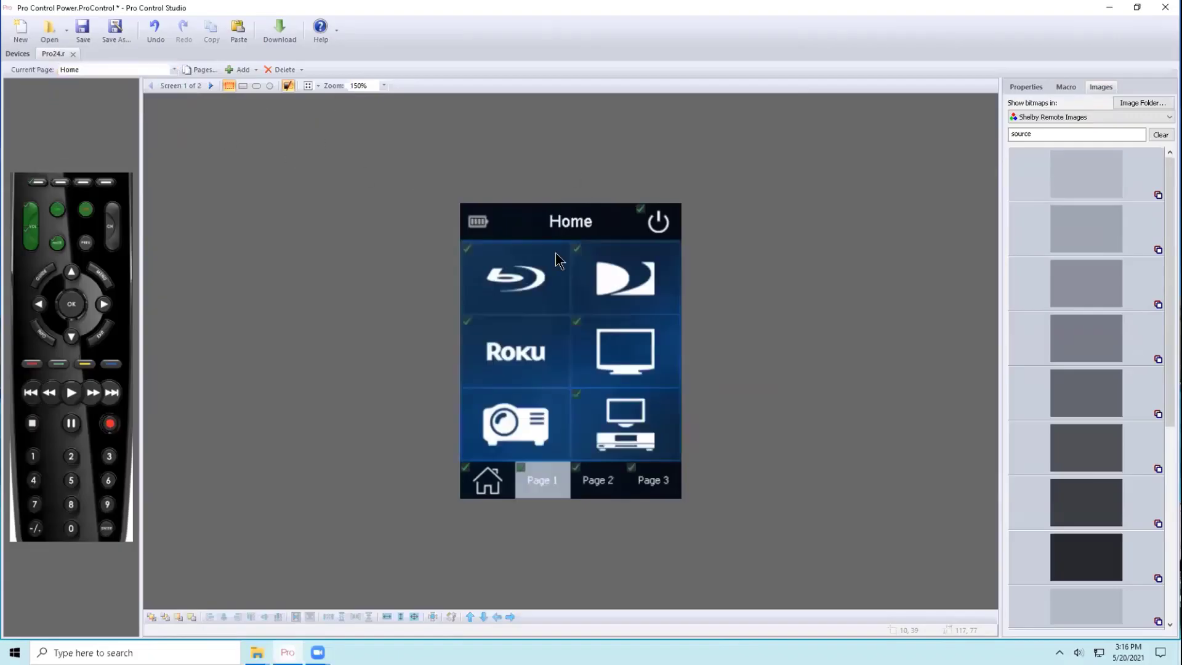
left_click(597, 486)
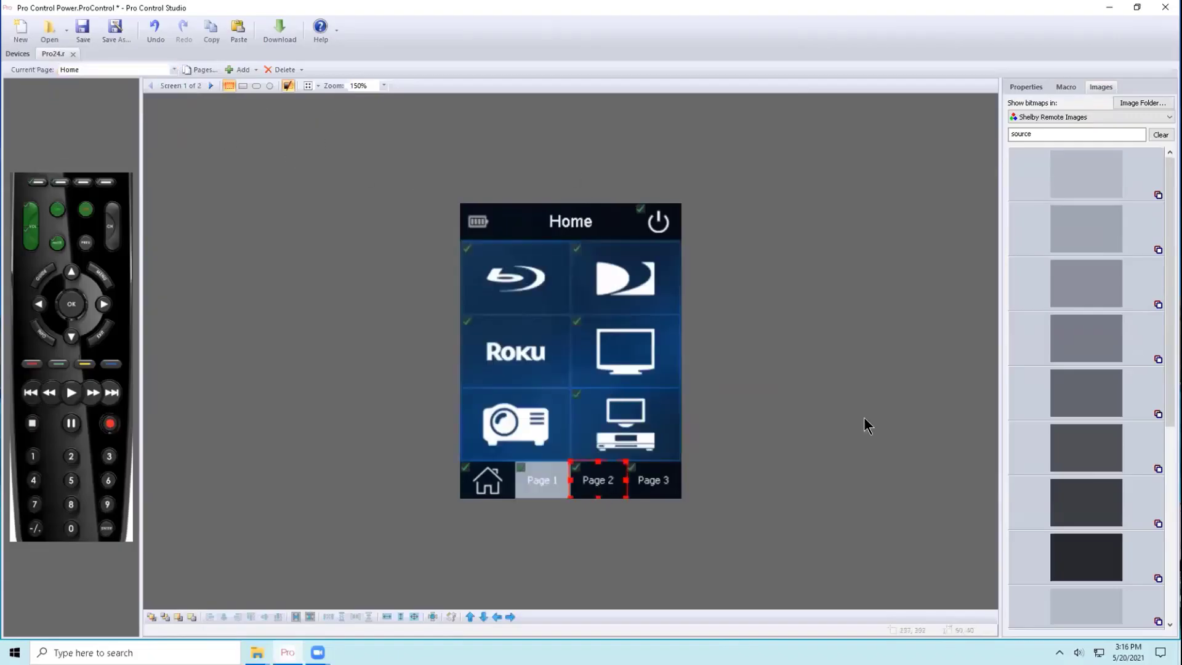
left_click(1070, 89)
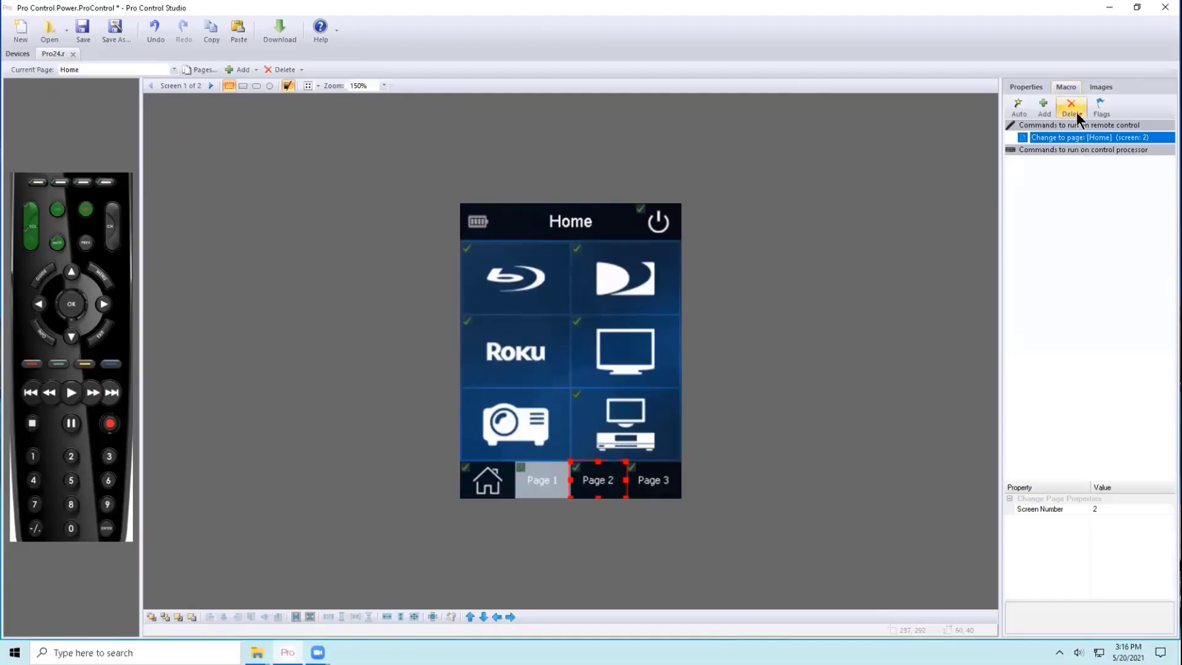
left_click(1074, 112)
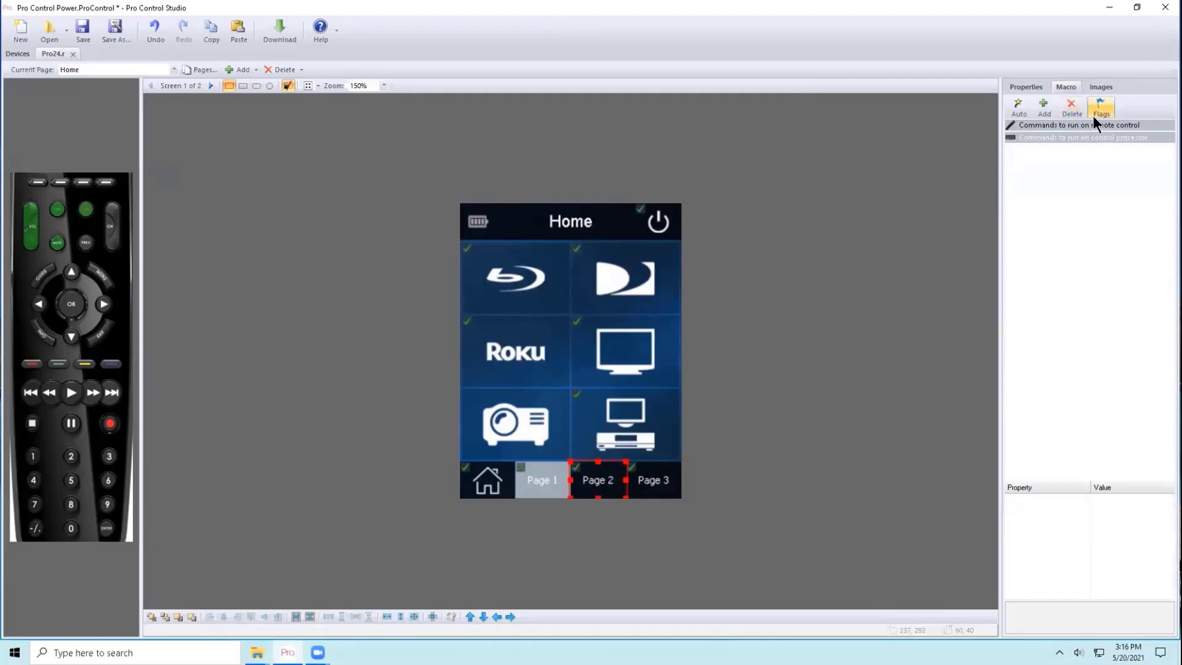
Add a page link to Generic Page to the Page 2 button's macro.
left_click(1043, 109)
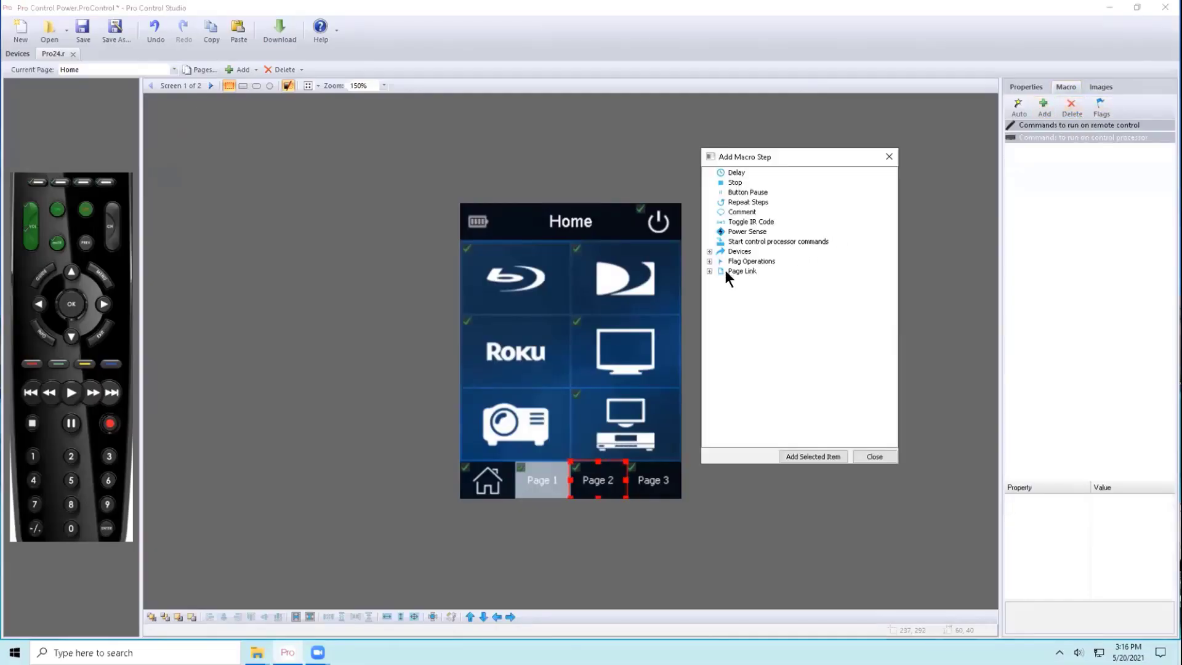
double_click(725, 270)
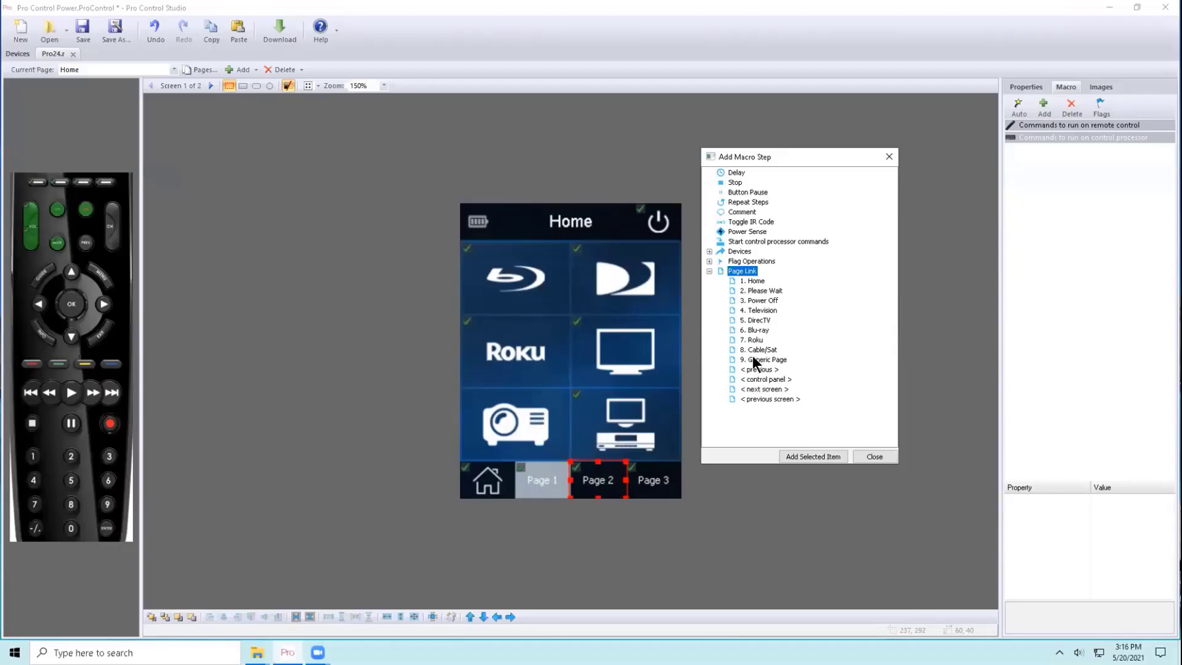
left_click(780, 359)
double_click(754, 360)
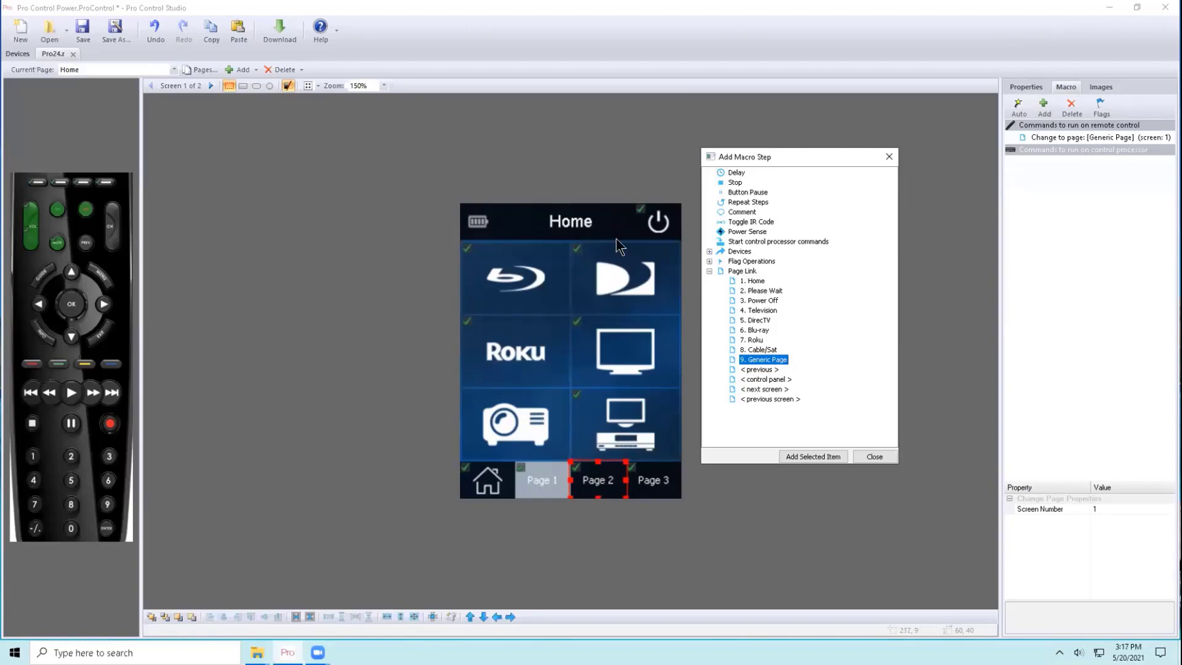
In an enlarged overview of all pages, move Generic Page up two positions so it sits directly above Roku.
left_click(201, 70)
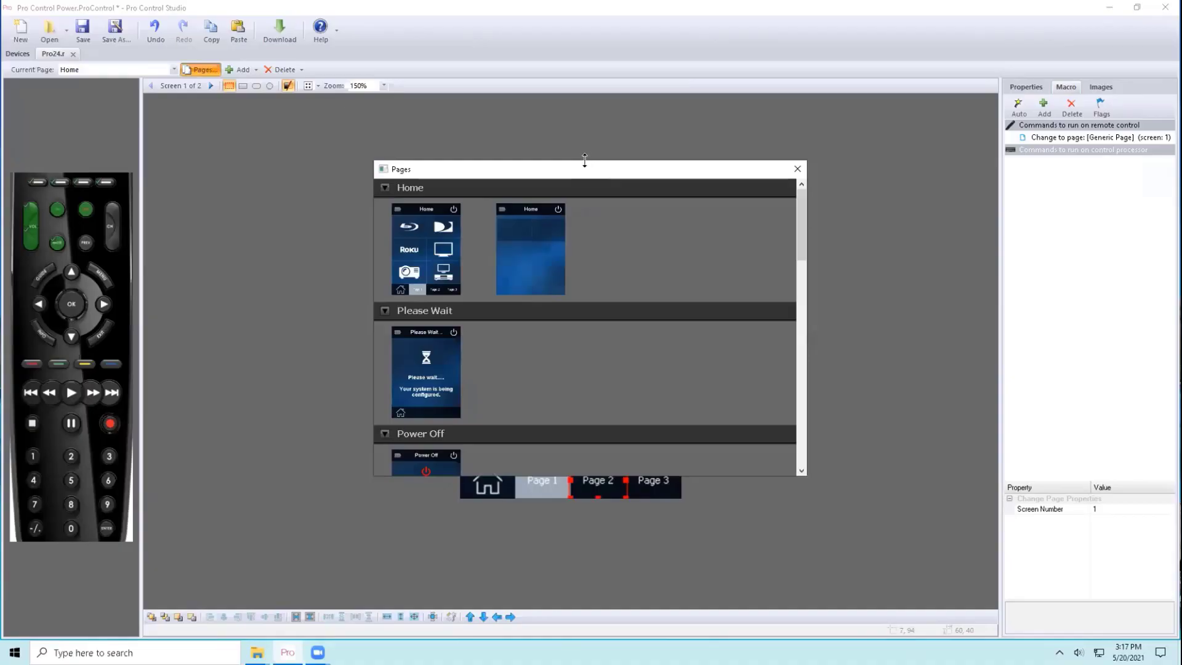
left_click_drag(584, 160, 585, 102)
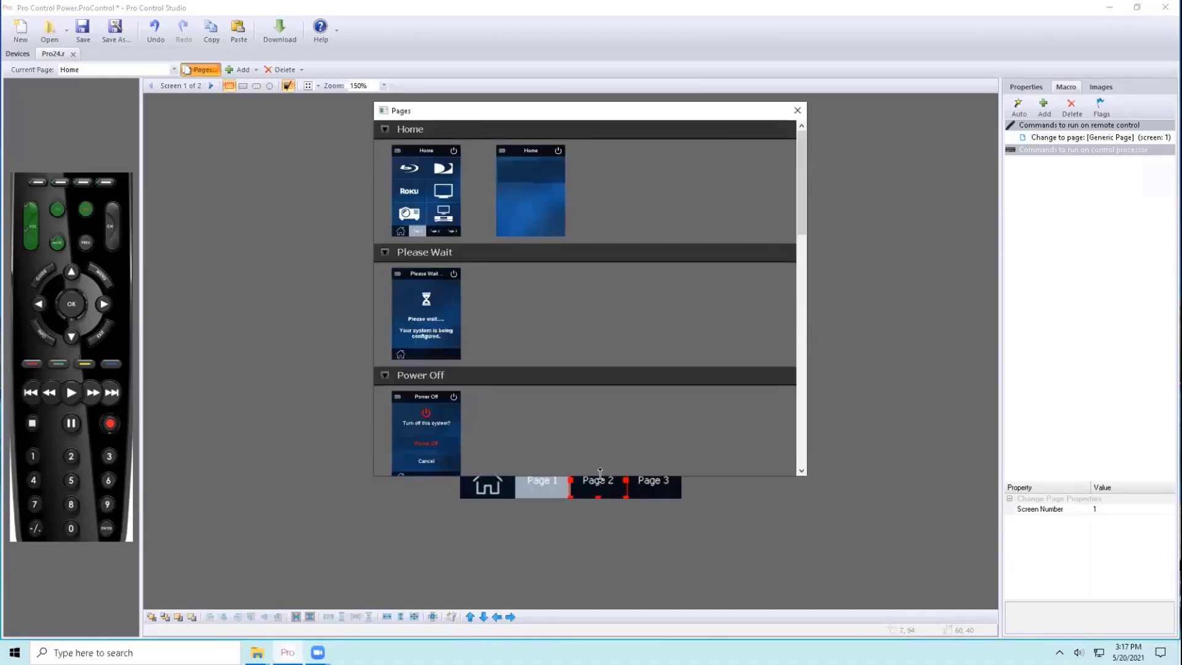
left_click_drag(601, 474, 601, 600)
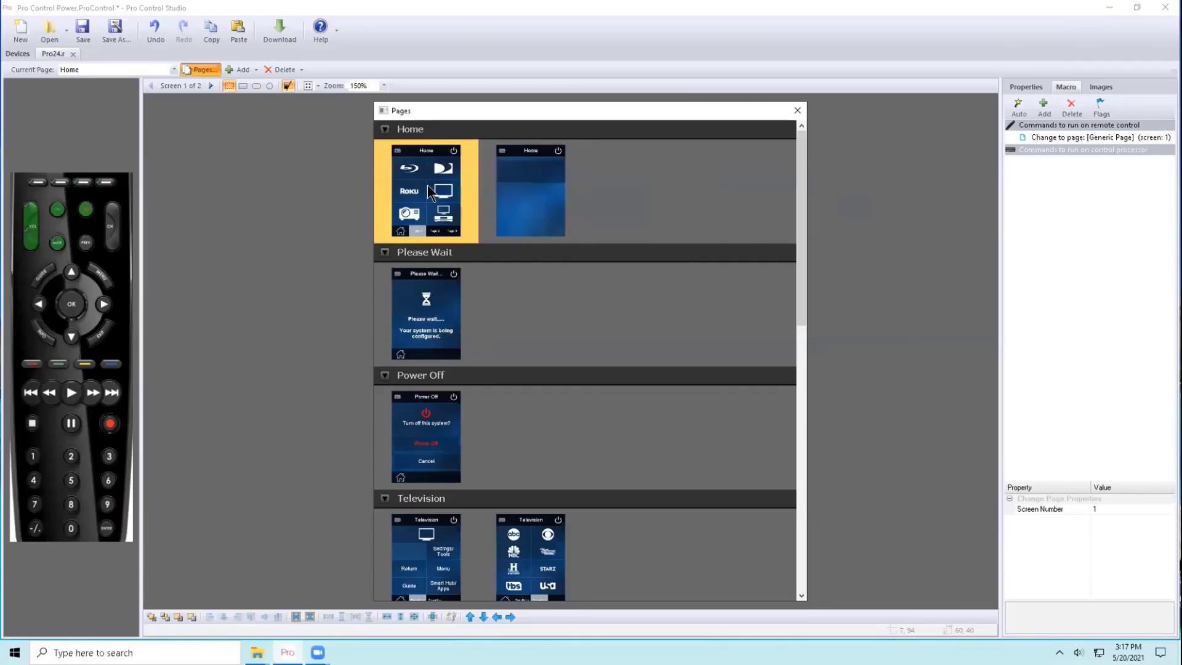
scroll(541, 304, "down", 3)
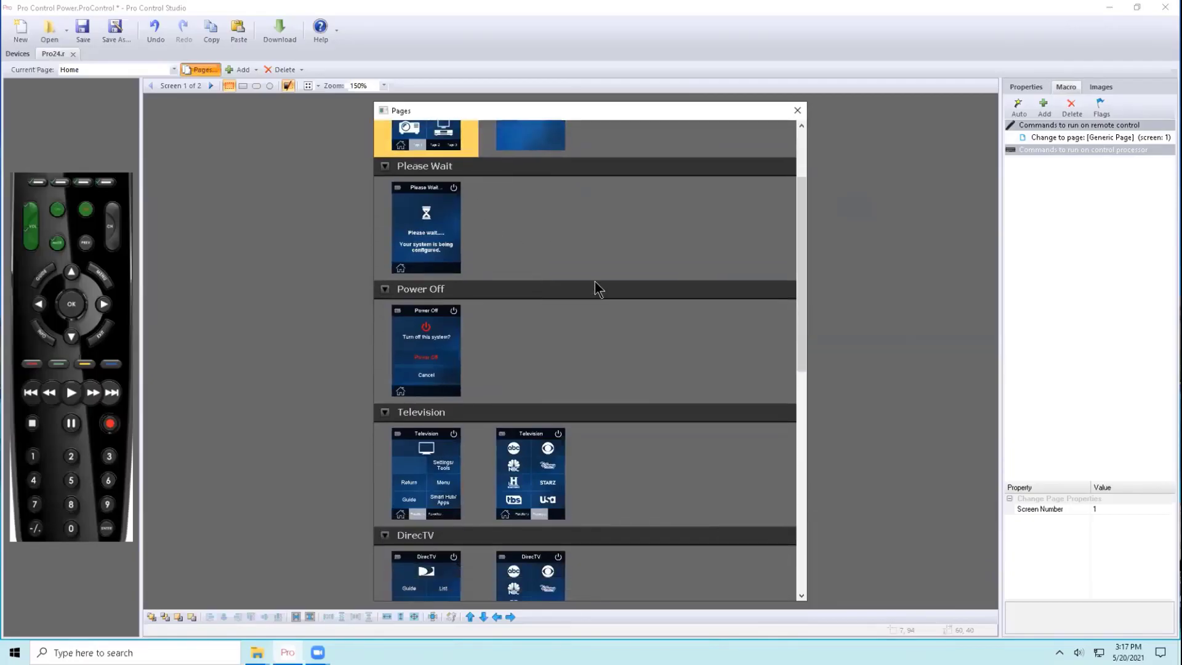
scroll(620, 277, "down", 10)
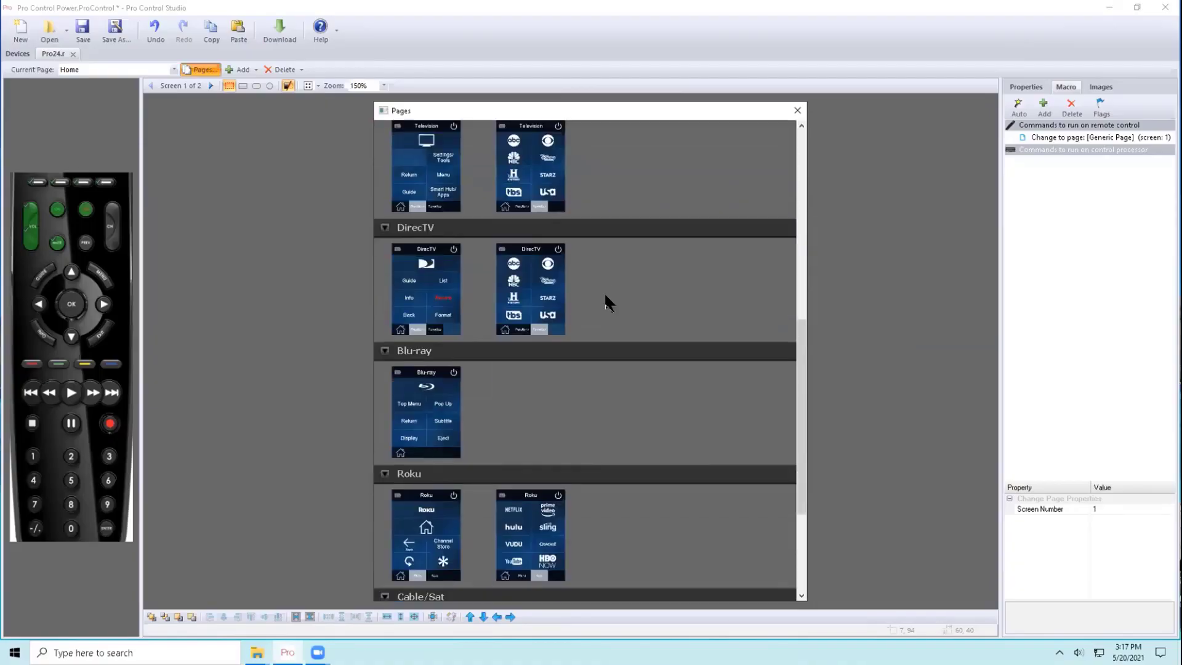
scroll(605, 297, "down", 1)
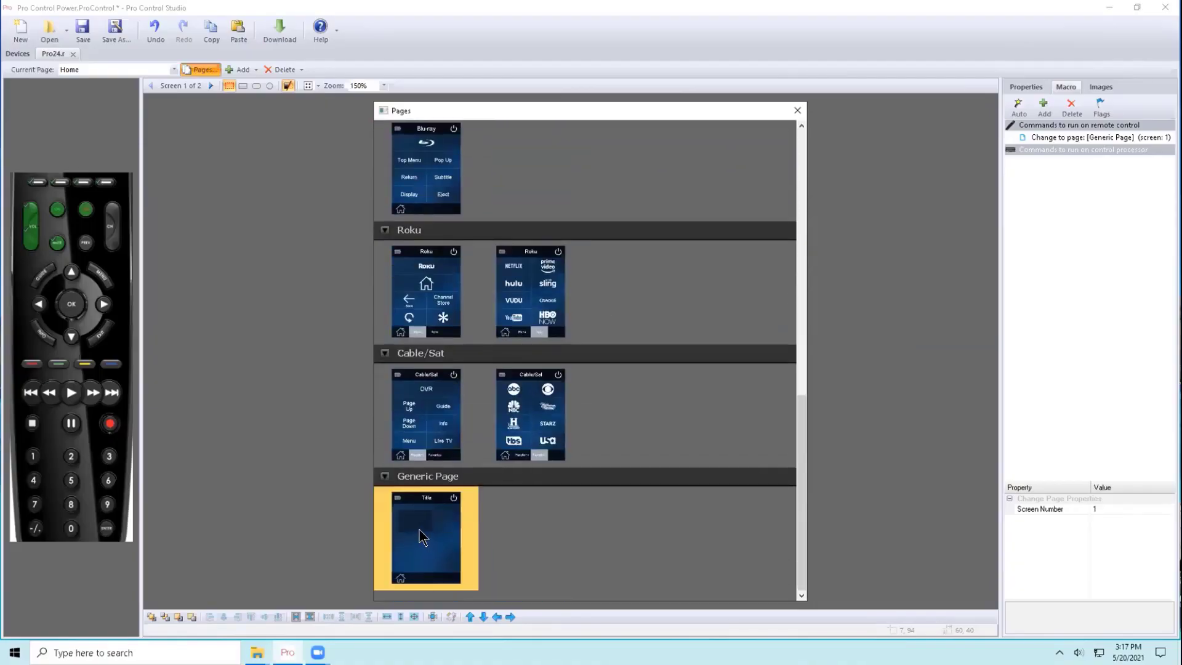
right_click(385, 474)
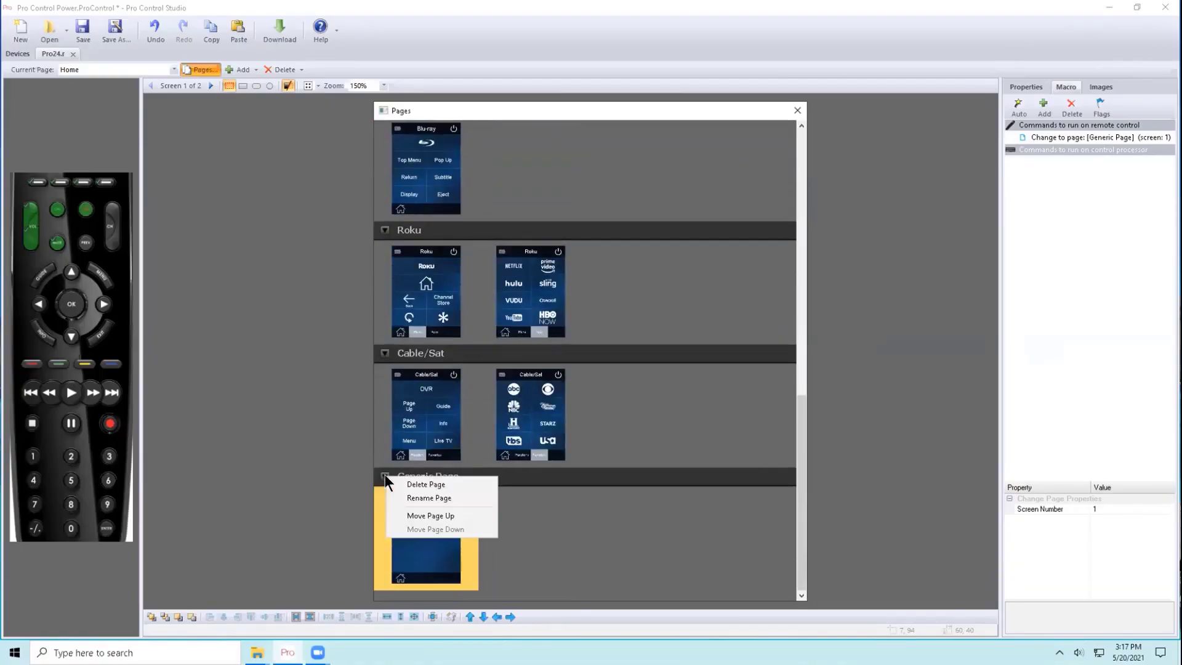
left_click(409, 515)
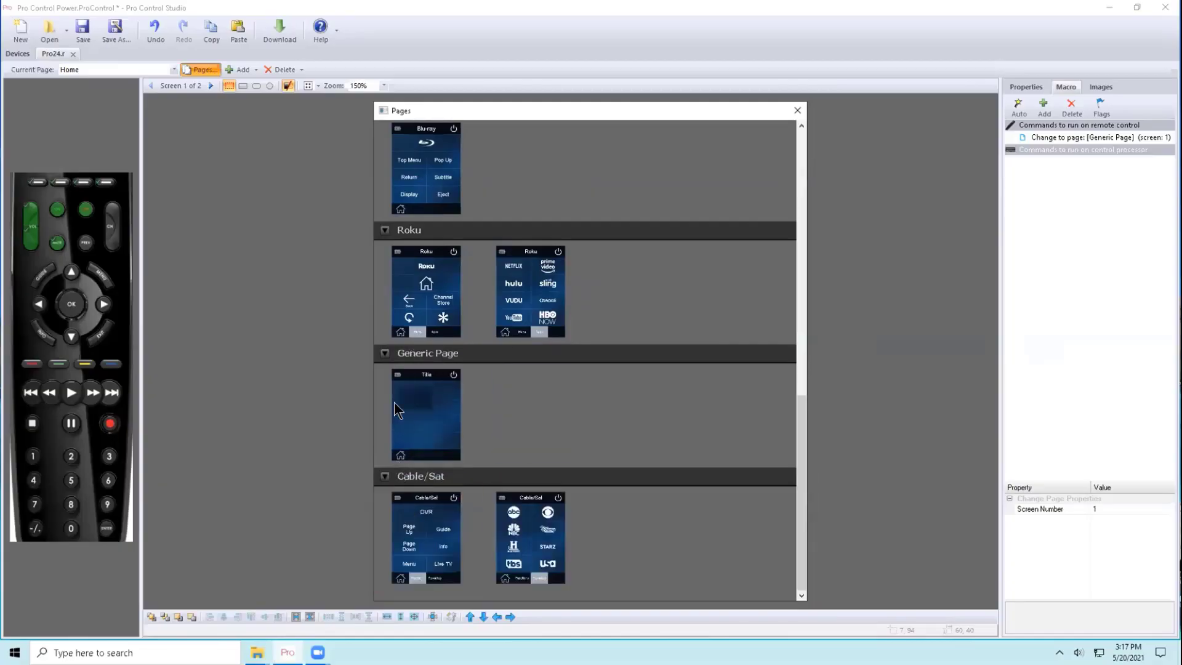
right_click(391, 352)
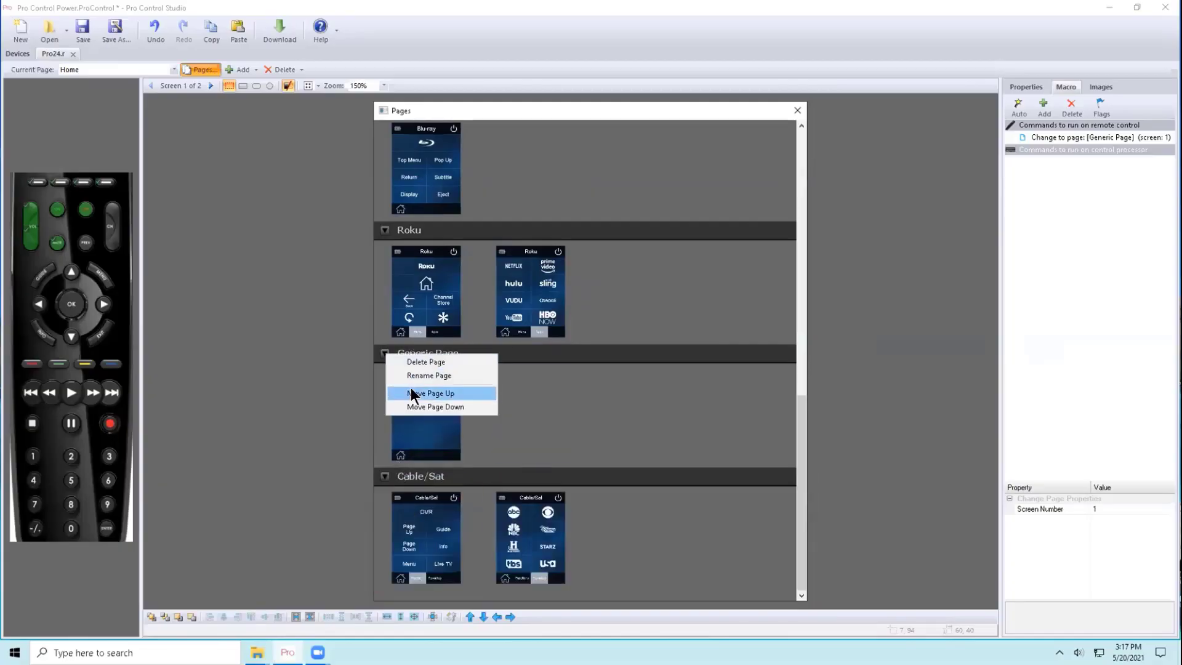
left_click(411, 388)
right_click(387, 353)
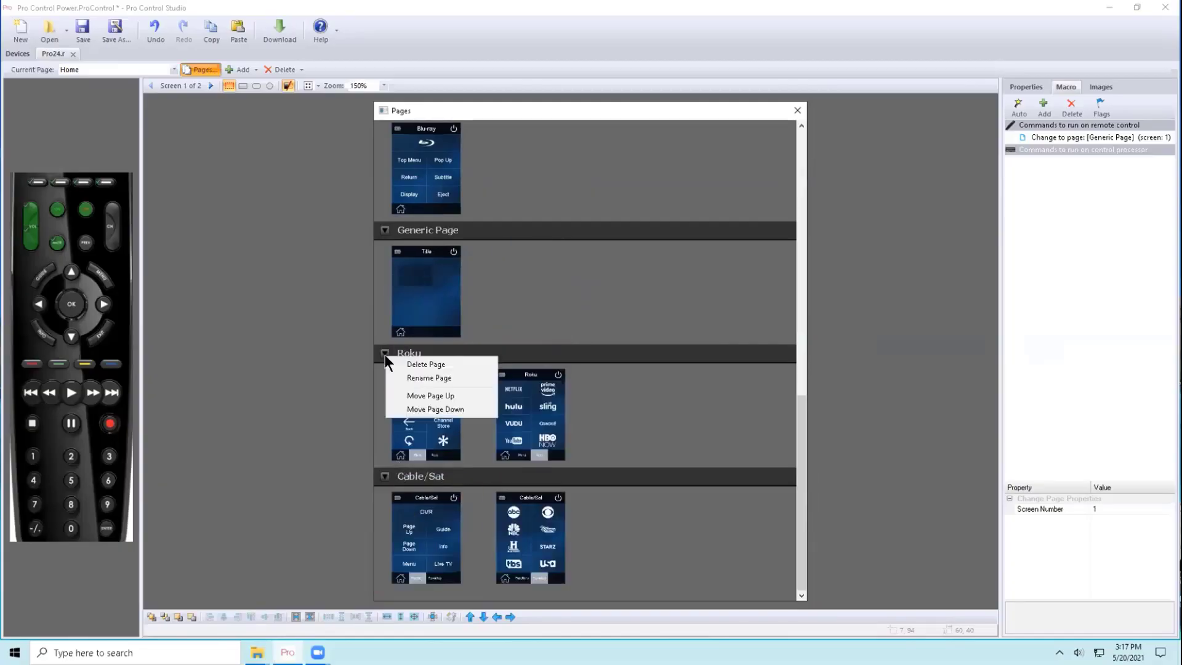
left_click(571, 427)
Move the Cable/Sat page's channel favorites screen ahead of its functions screen.
left_click(527, 531)
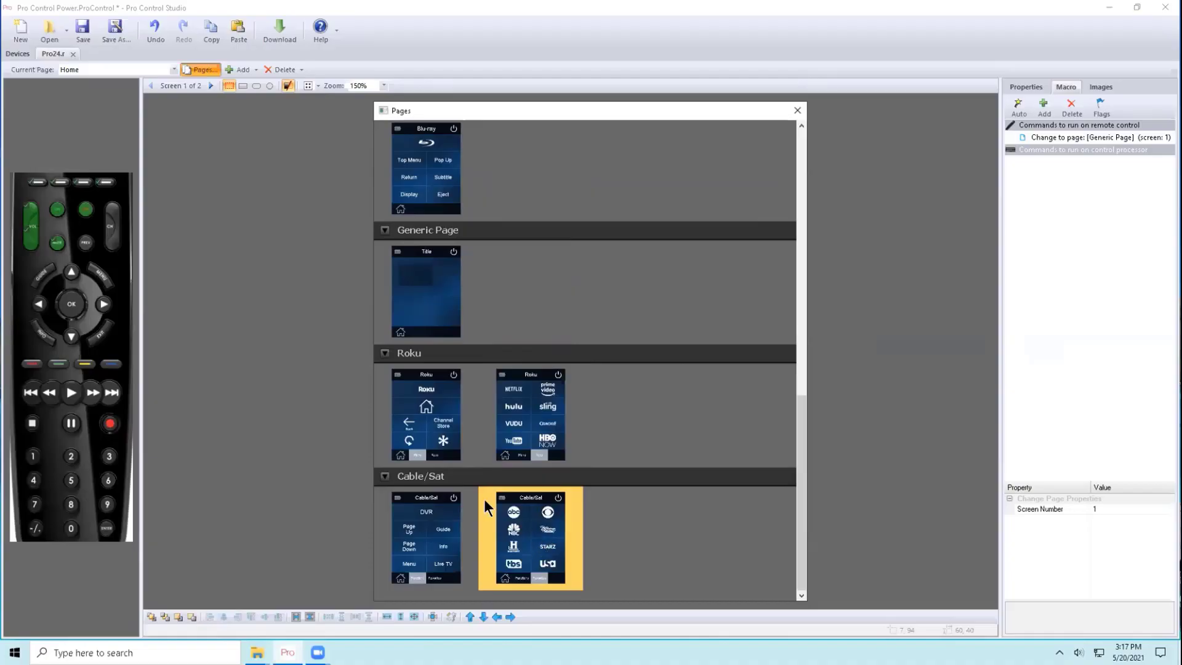
right_click(506, 519)
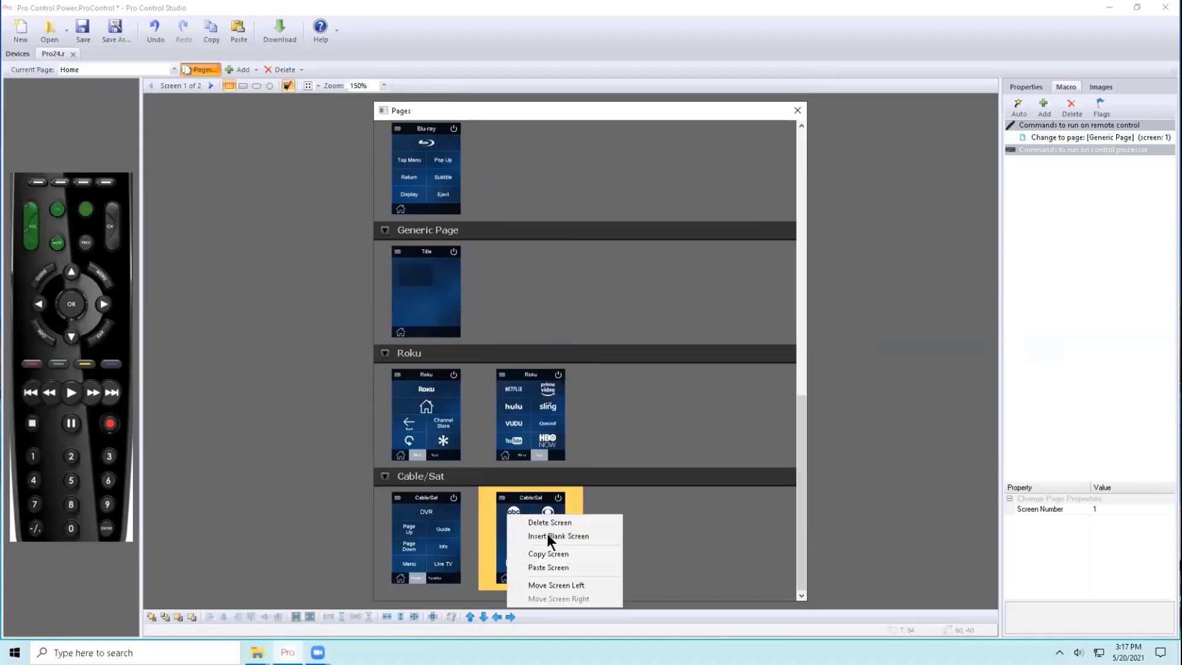
left_click(558, 584)
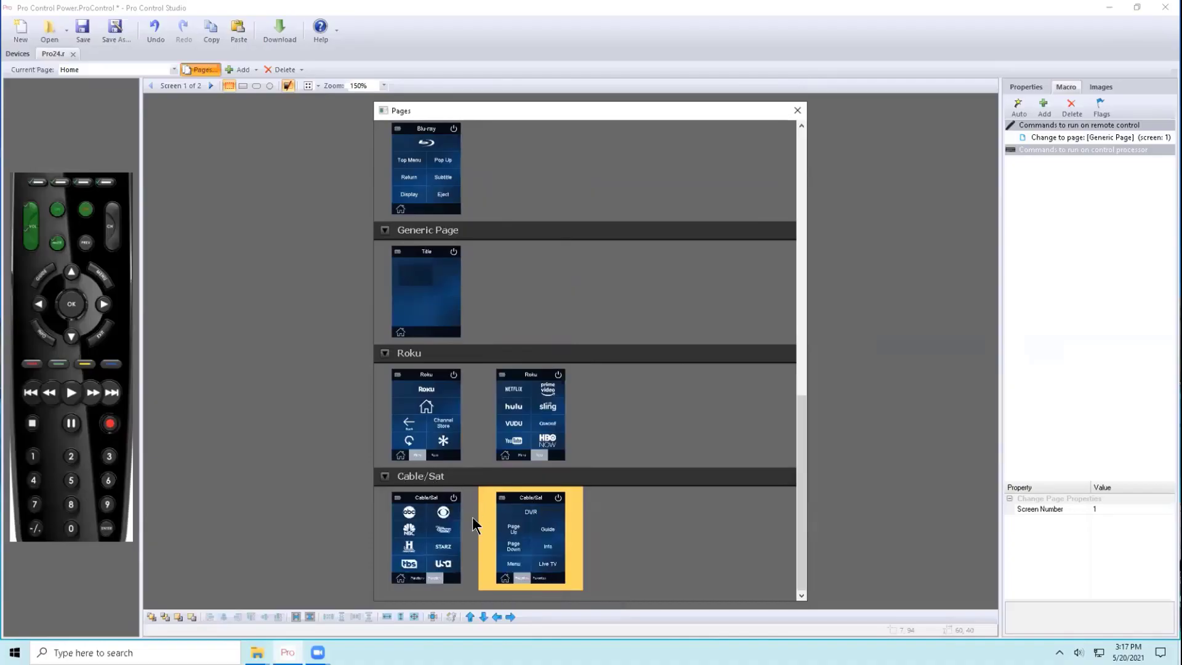
Move the Cable/Sat favorites screen back behind the functions screen and close the pages overview.
left_click(439, 531)
right_click(440, 531)
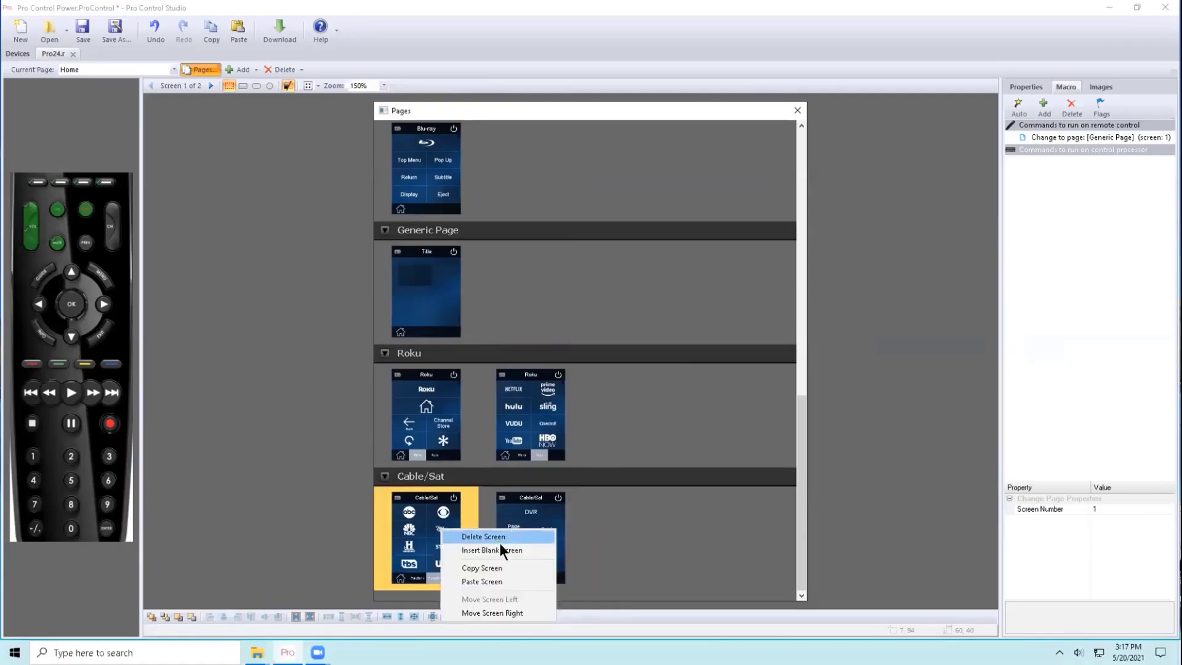
left_click(518, 611)
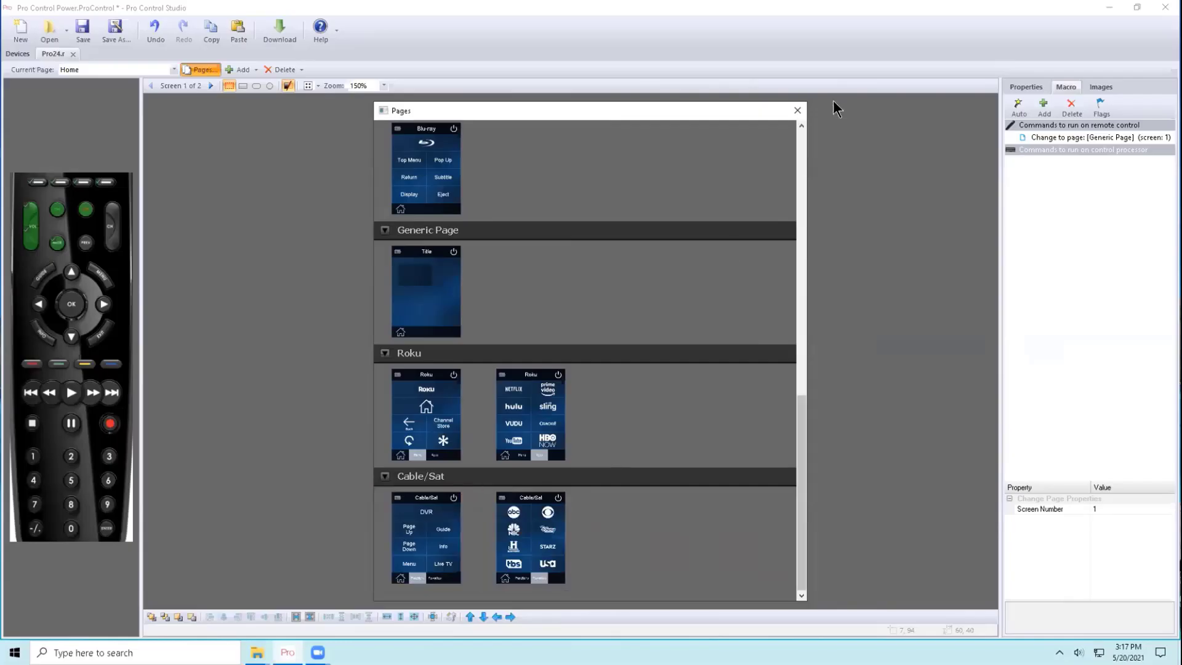
left_click(797, 110)
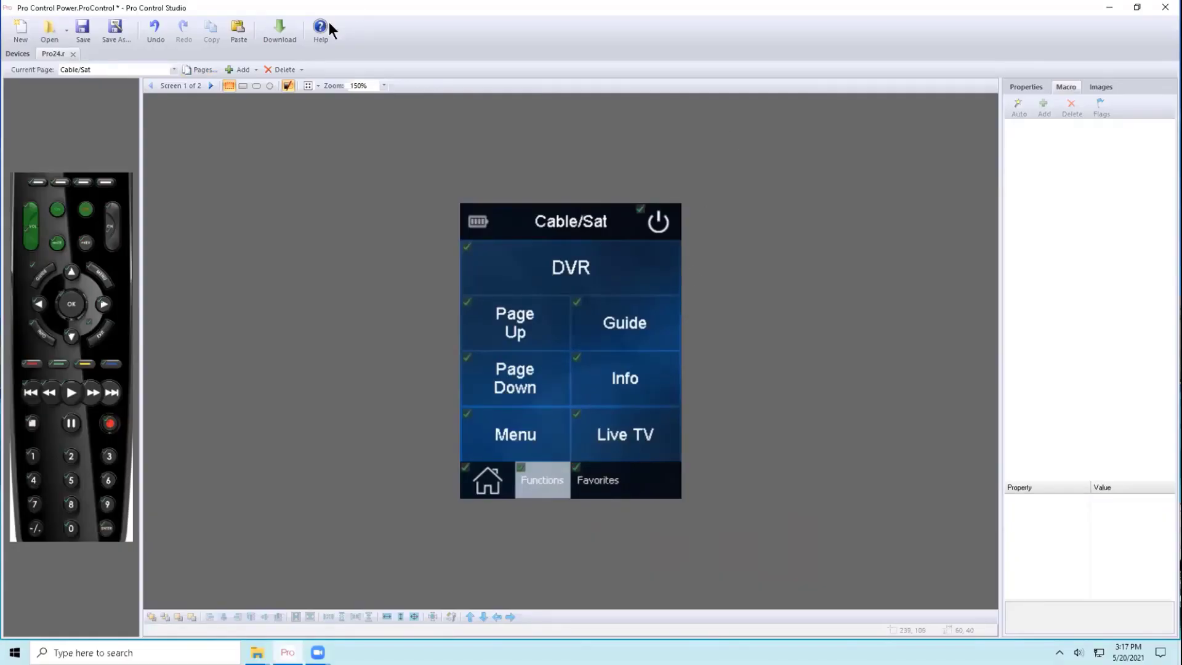
Return to the project's device list and open the iPad for editing.
left_click(109, 69)
left_click(50, 52)
left_click(29, 54)
double_click(42, 129)
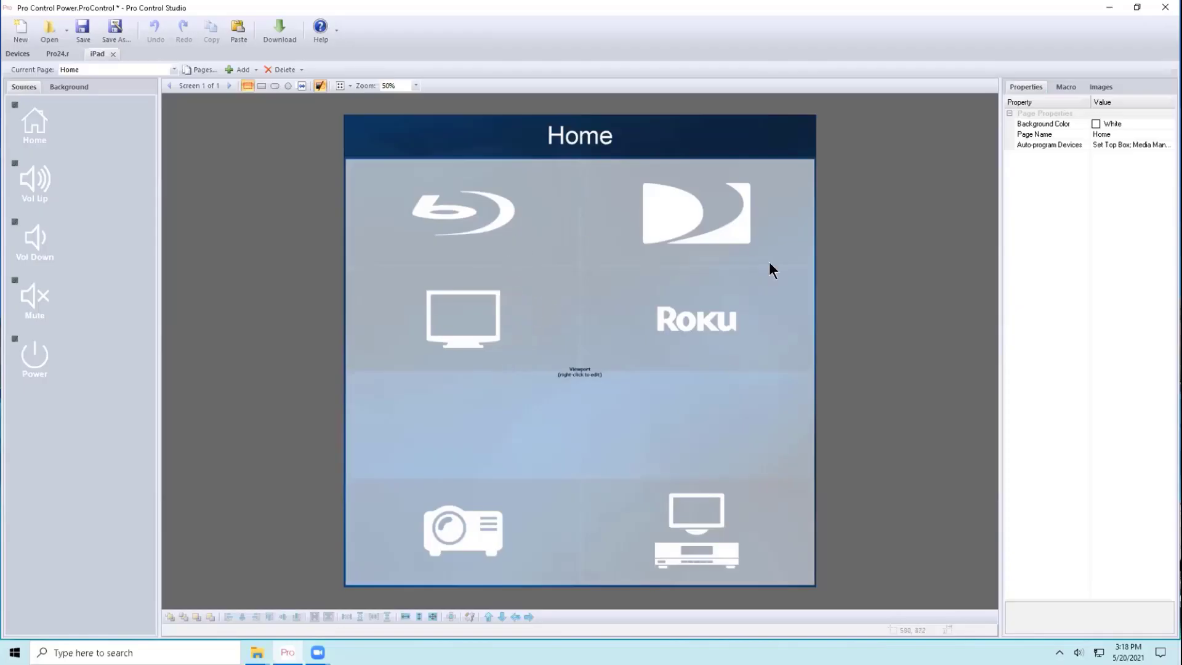
Open the viewport on the iPad's Home page for editing and add a second panel.
right_click(577, 379)
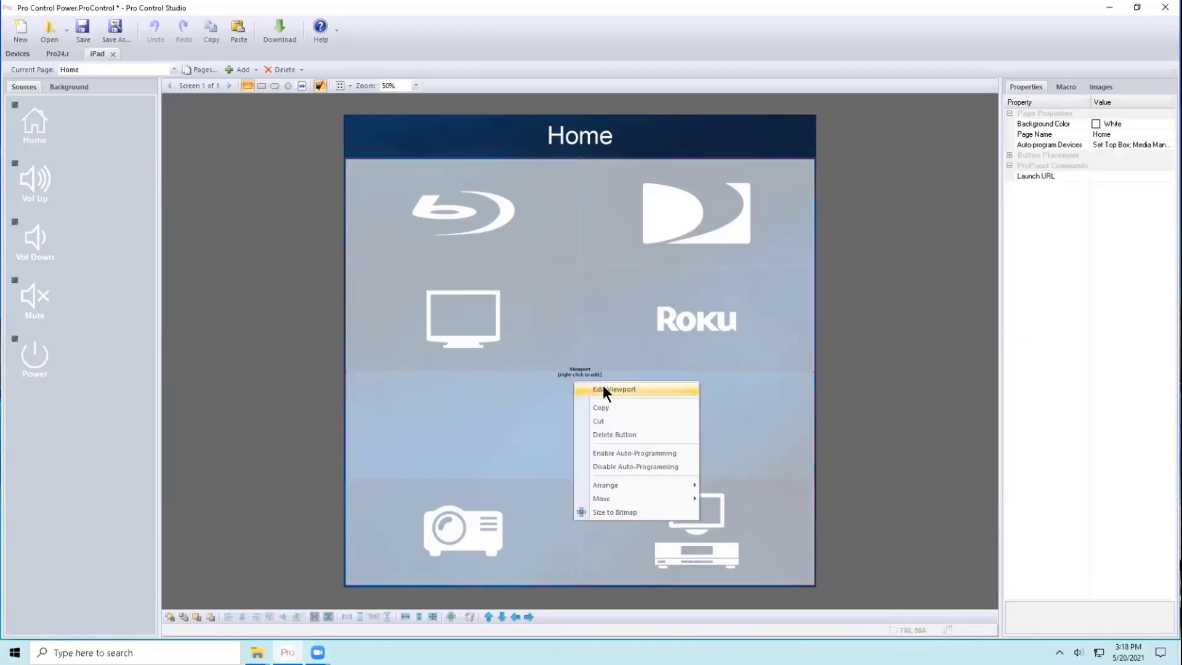
left_click(605, 388)
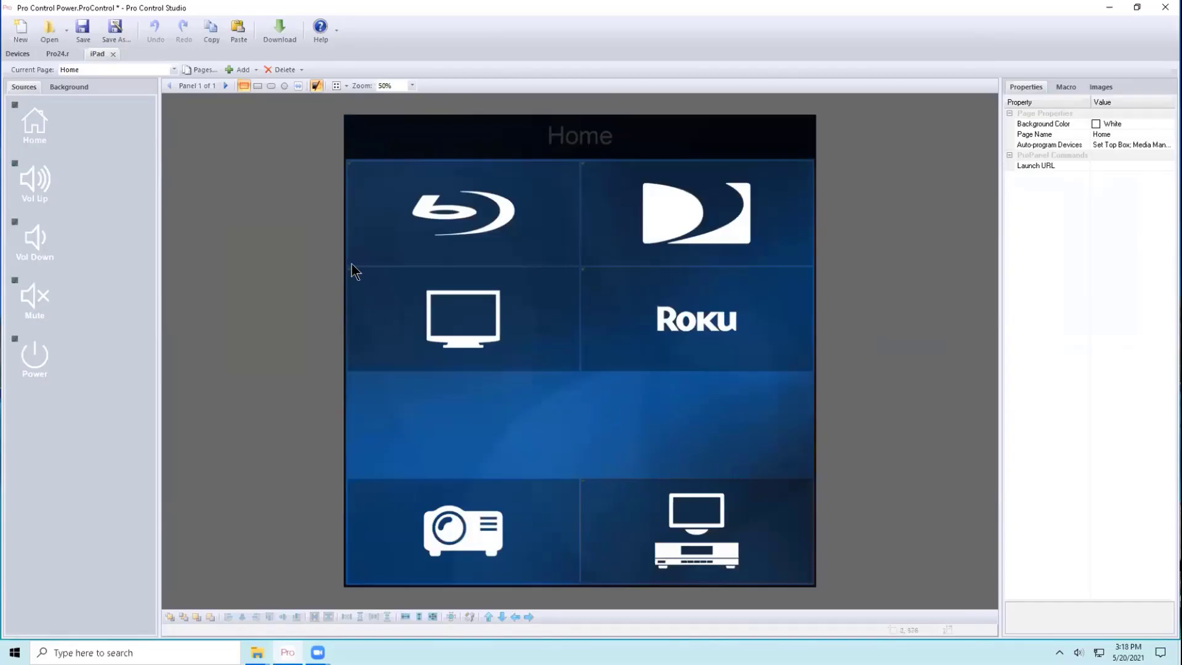
left_click(226, 86)
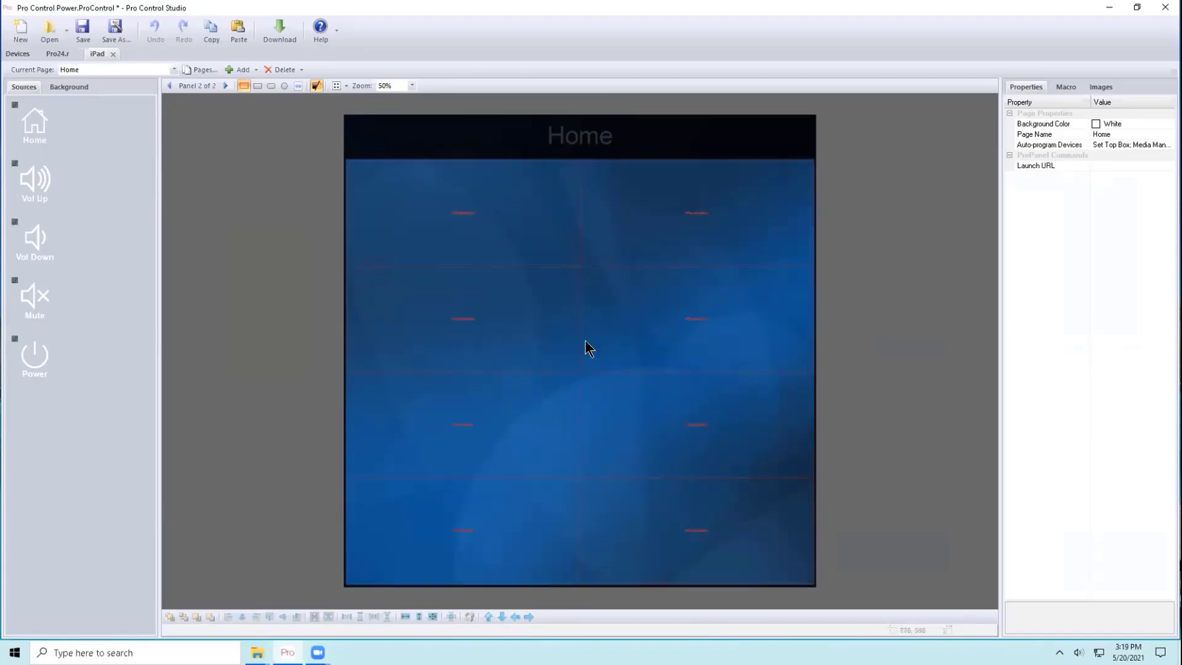
Delete all placeholder buttons from the viewport's second panel.
left_click(495, 248)
left_click(647, 247, "ctrl")
left_click(486, 306)
left_click(634, 308, "ctrl")
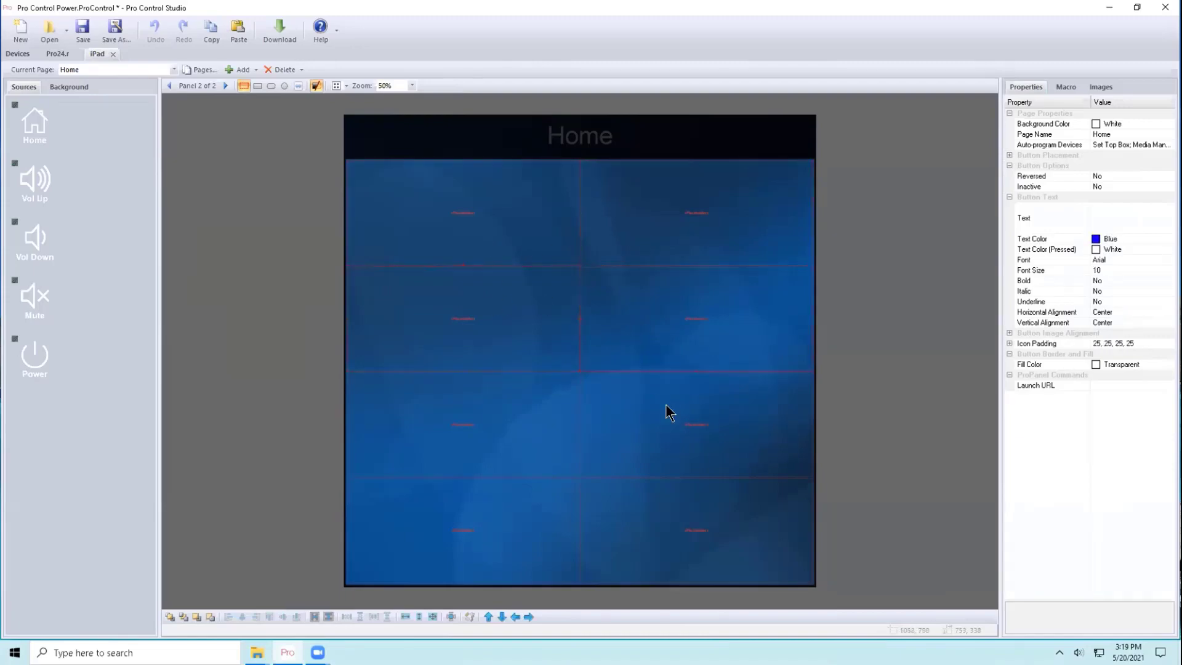
left_click(563, 410)
left_click(496, 527)
key("Delete")
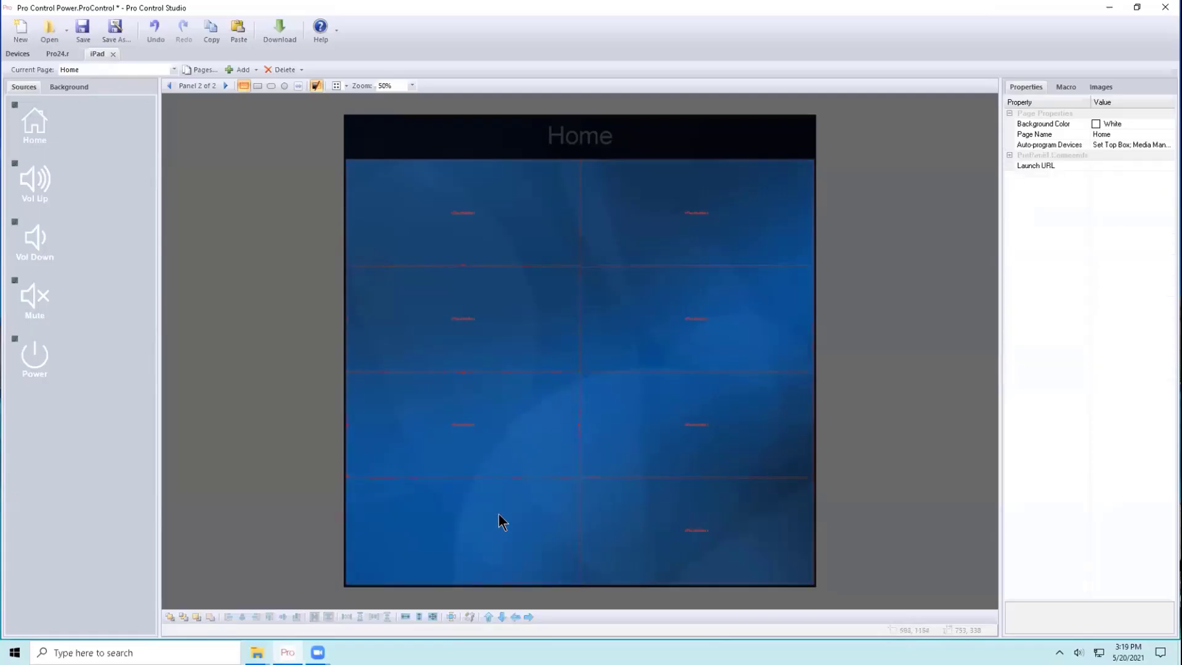
key("ctrl+a")
key("Delete")
Search the Shelby iPad Images library for "home" and place the third image near the upper left of the second panel.
left_click(1096, 88)
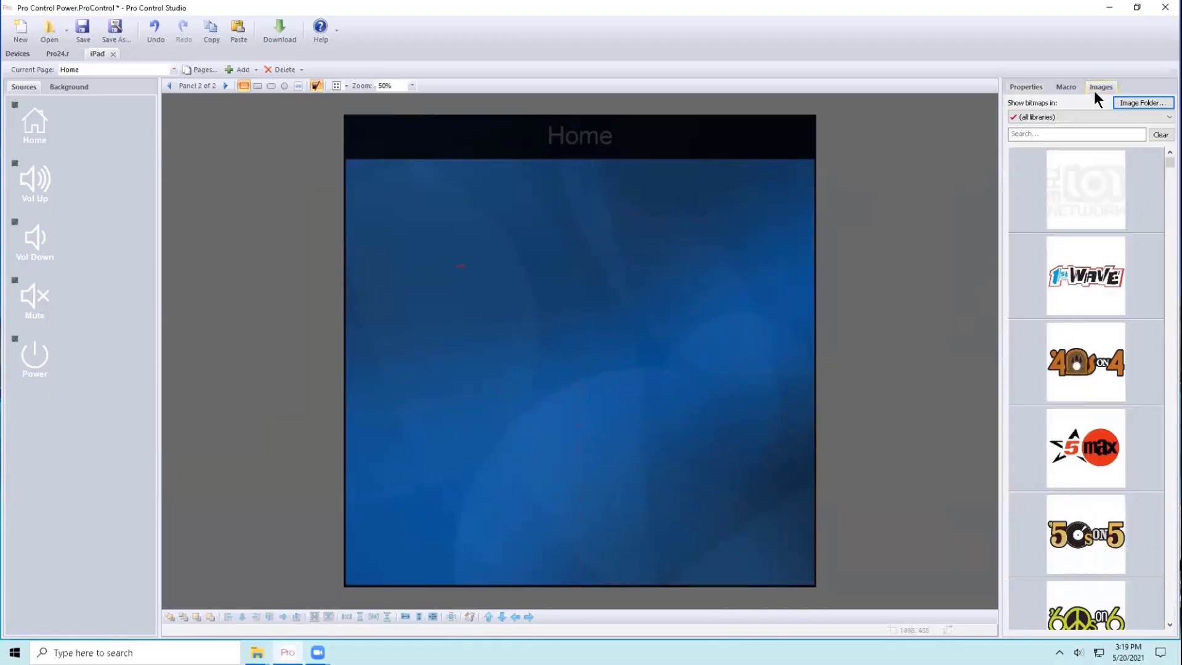
left_click(1074, 116)
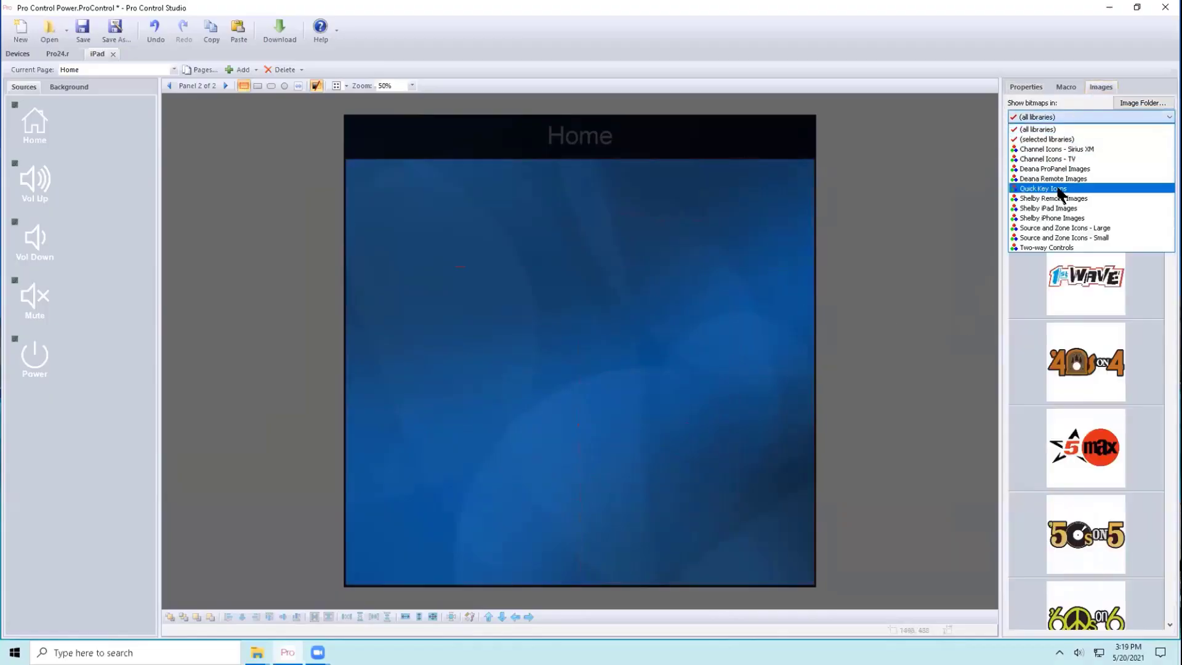
left_click(1059, 209)
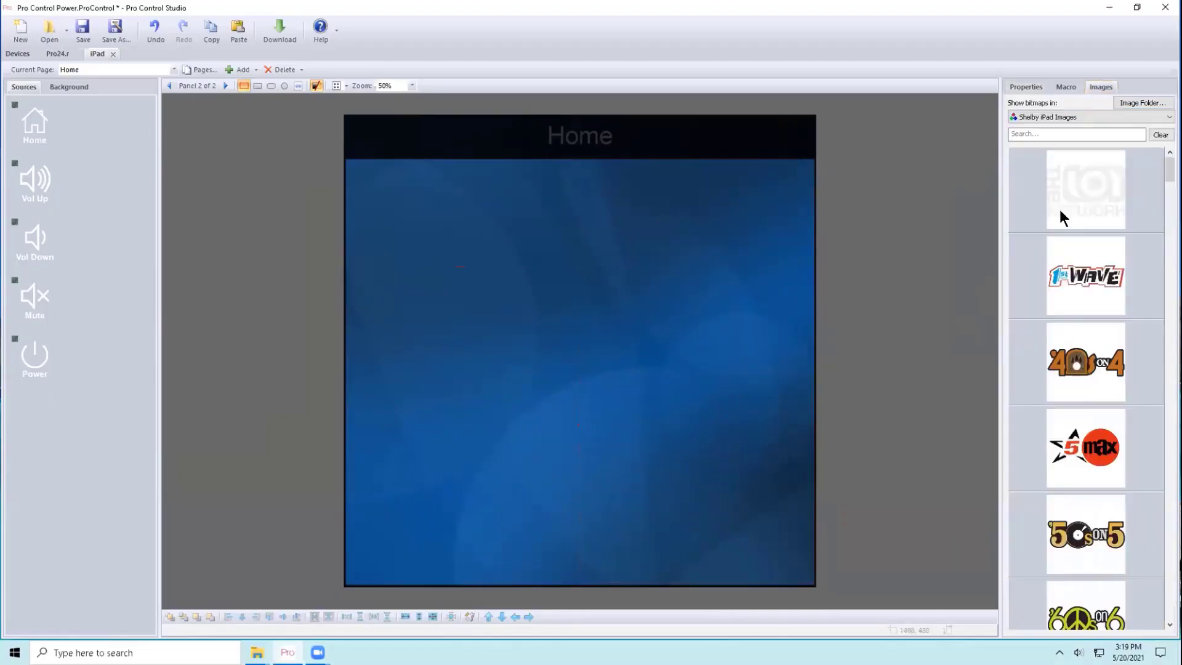
left_click(1057, 132)
type("source")
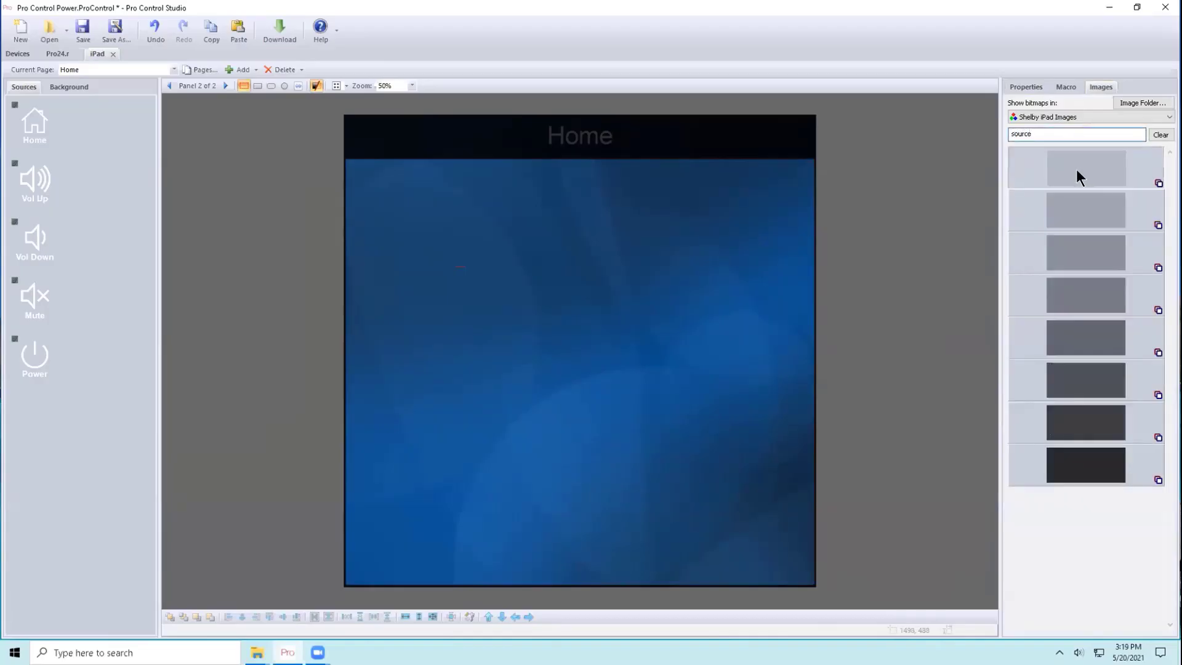
double_click(1046, 134)
type("home")
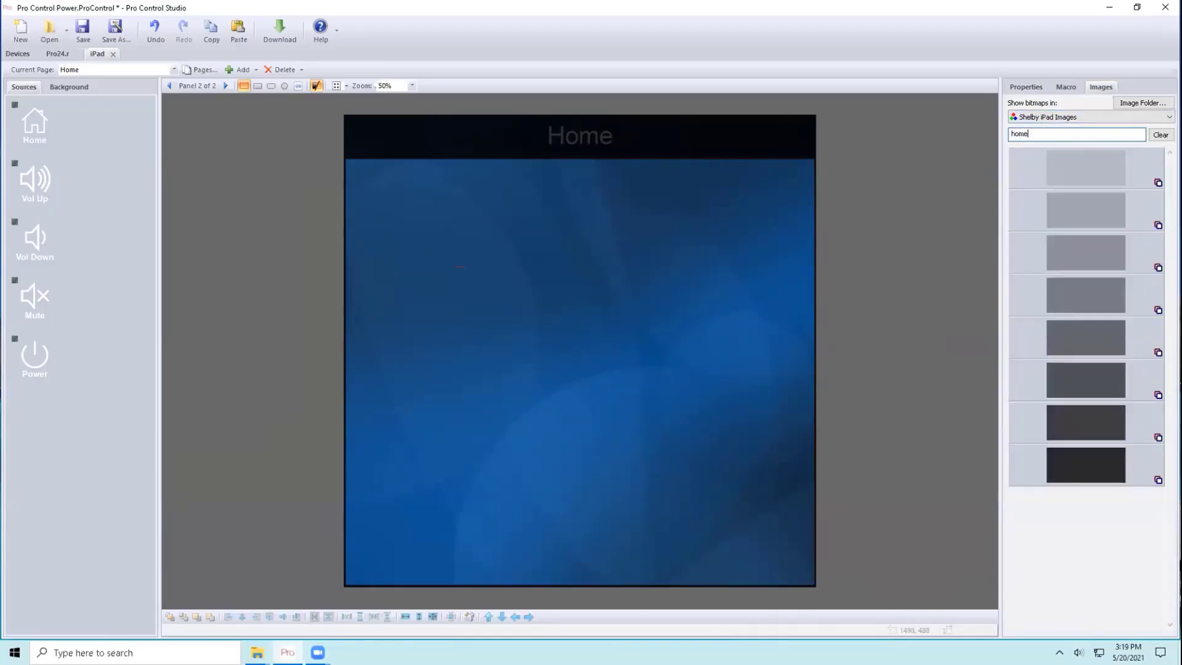
left_click_drag(1079, 251, 467, 216)
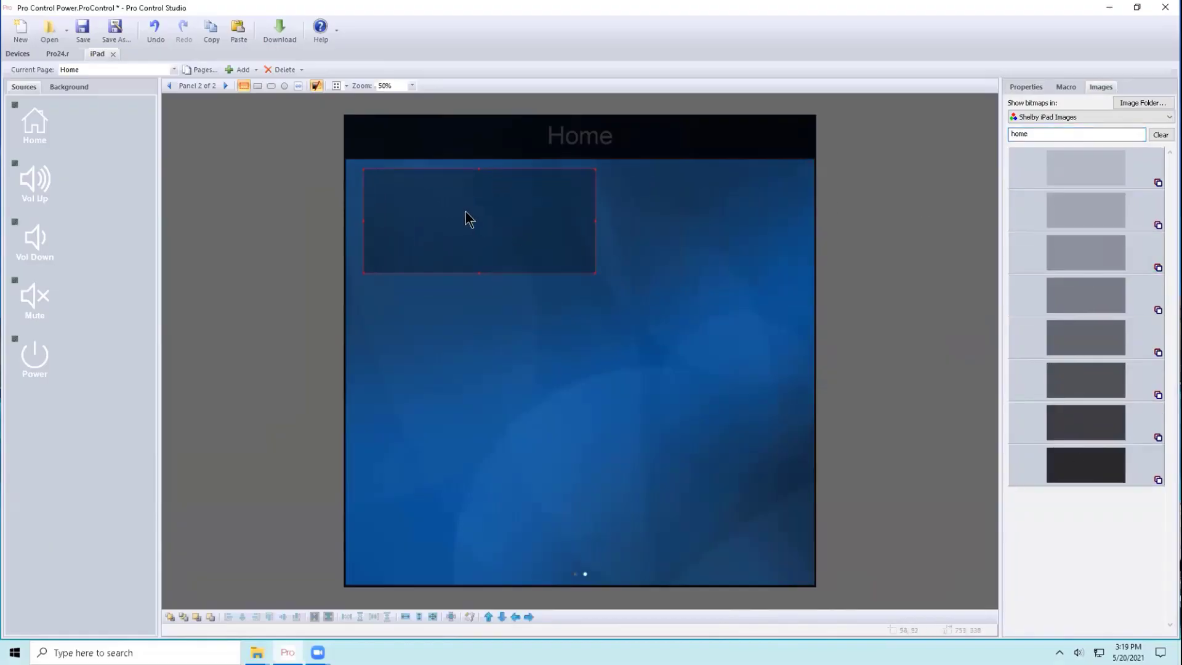
Copy the placed button and paste two copies, one right of the panel's centre and one in its lower part.
key("ctrl+c")
key("ctrl+v")
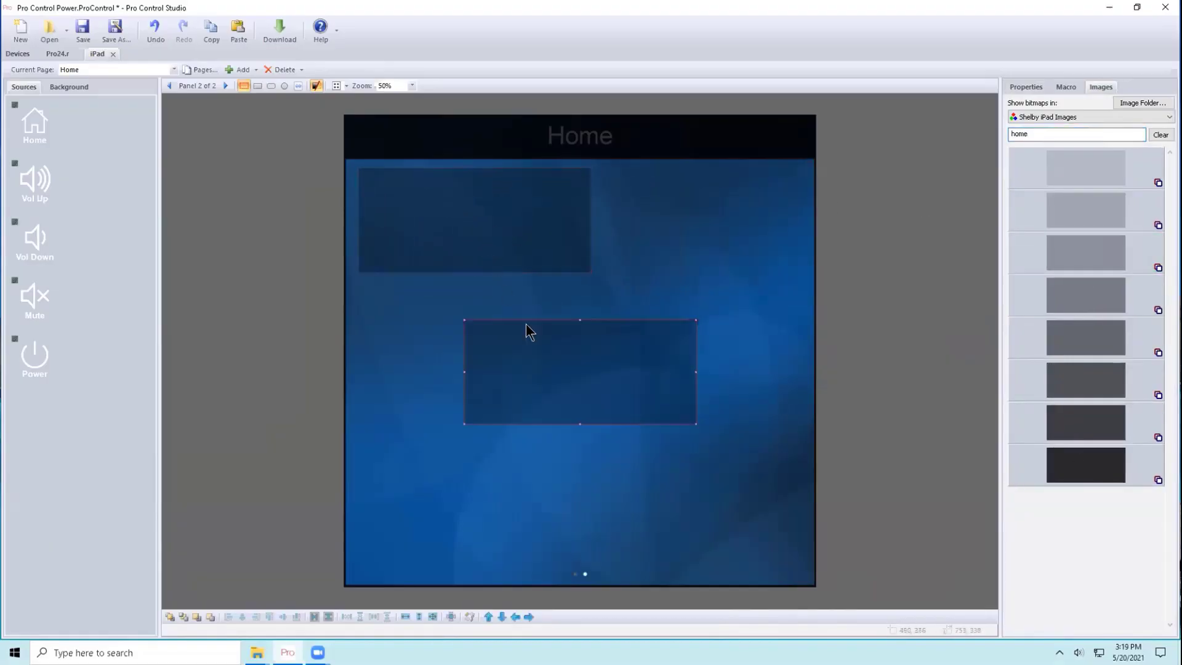
left_click_drag(543, 338, 612, 329)
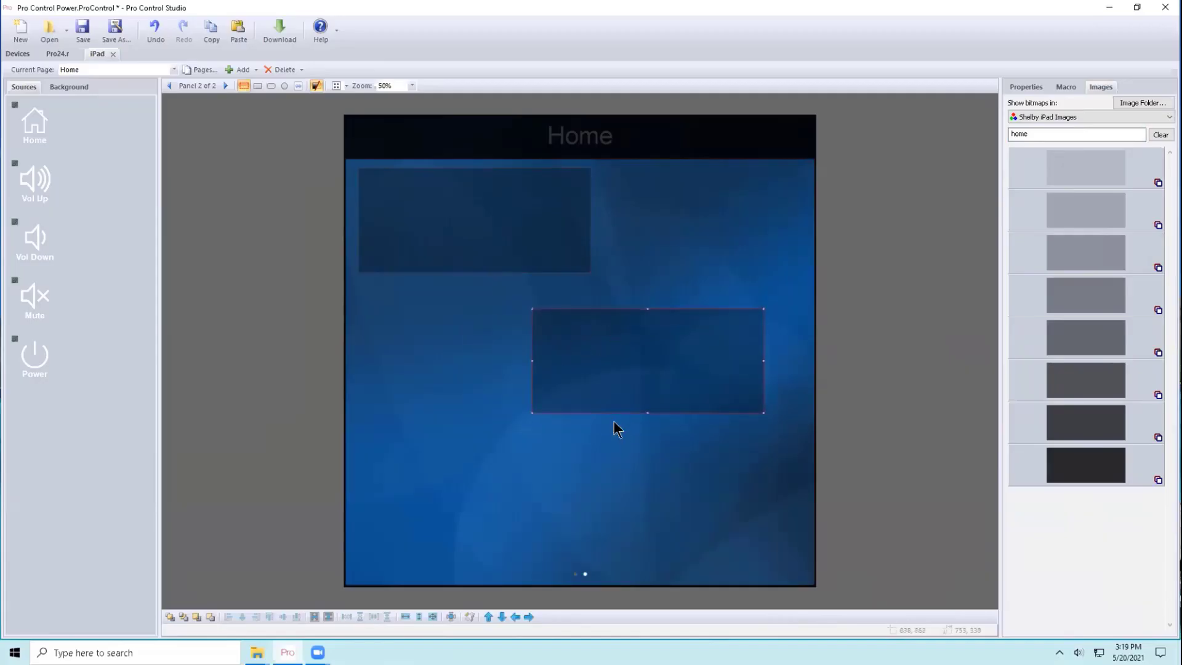
key("ctrl+v")
left_click_drag(618, 405, 570, 509)
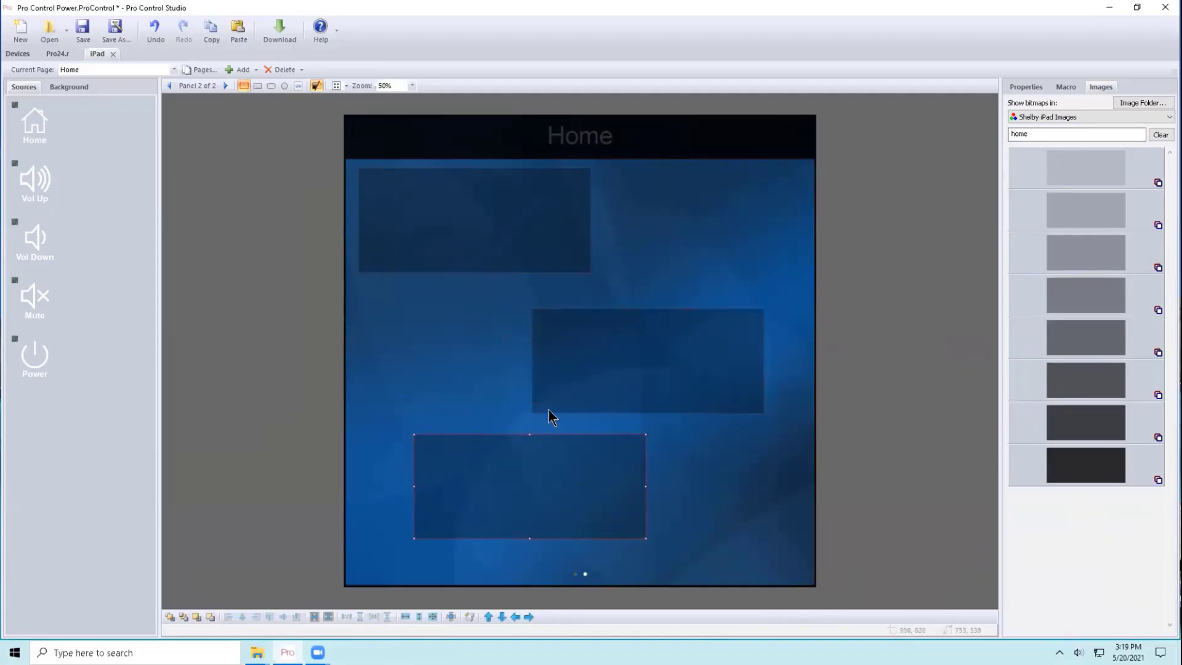
Look at a further viewport panel, go back to the first panel and leave viewport editing.
left_click(227, 86)
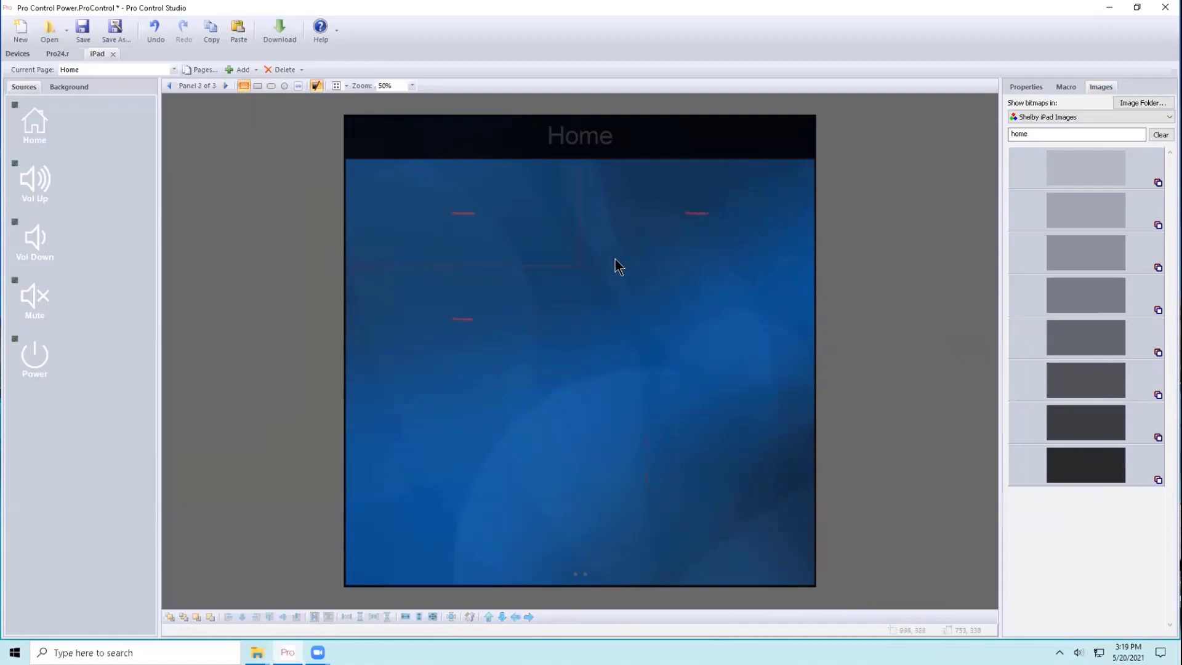
left_click(168, 86)
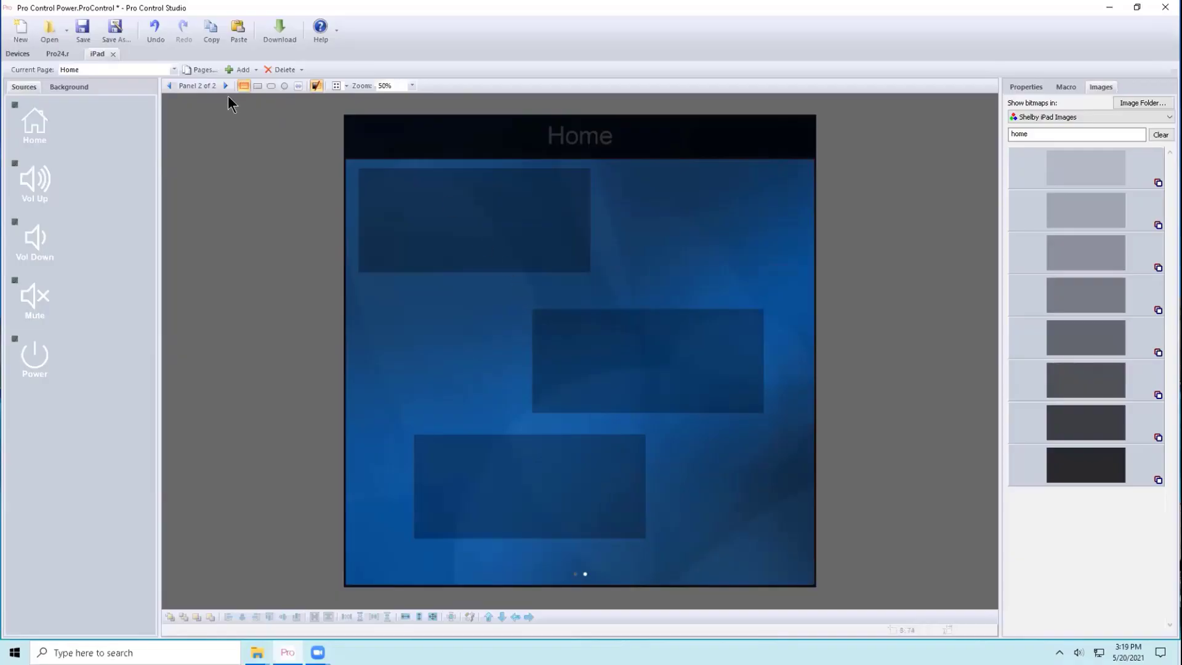
left_click(170, 86)
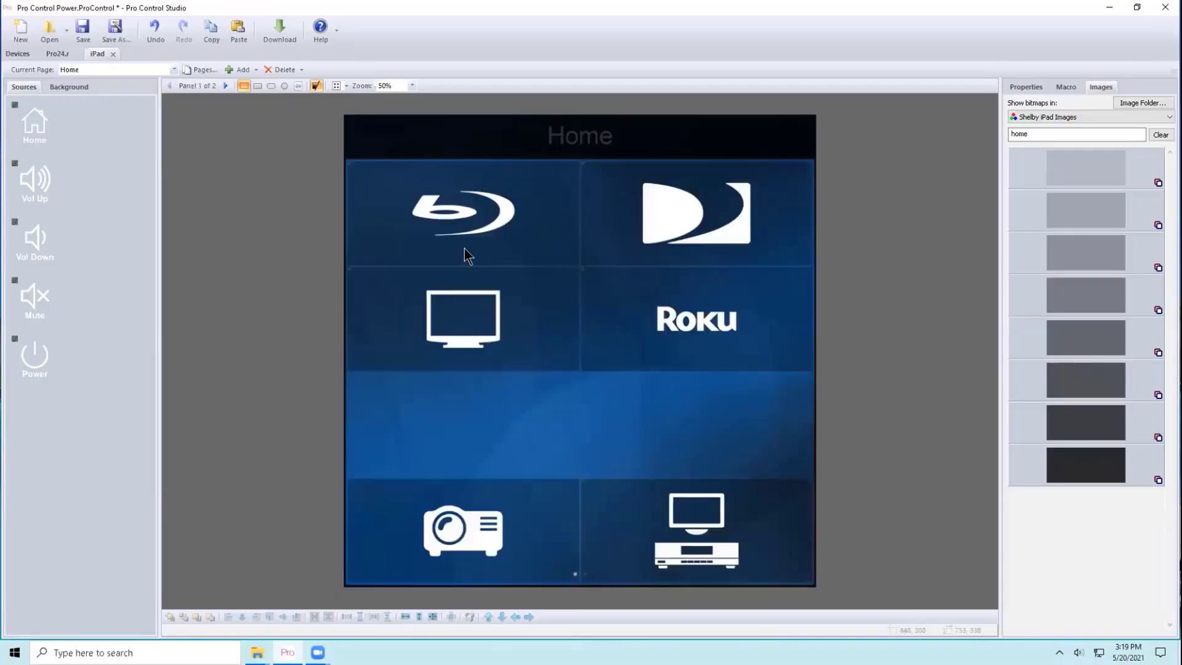
left_click(508, 155)
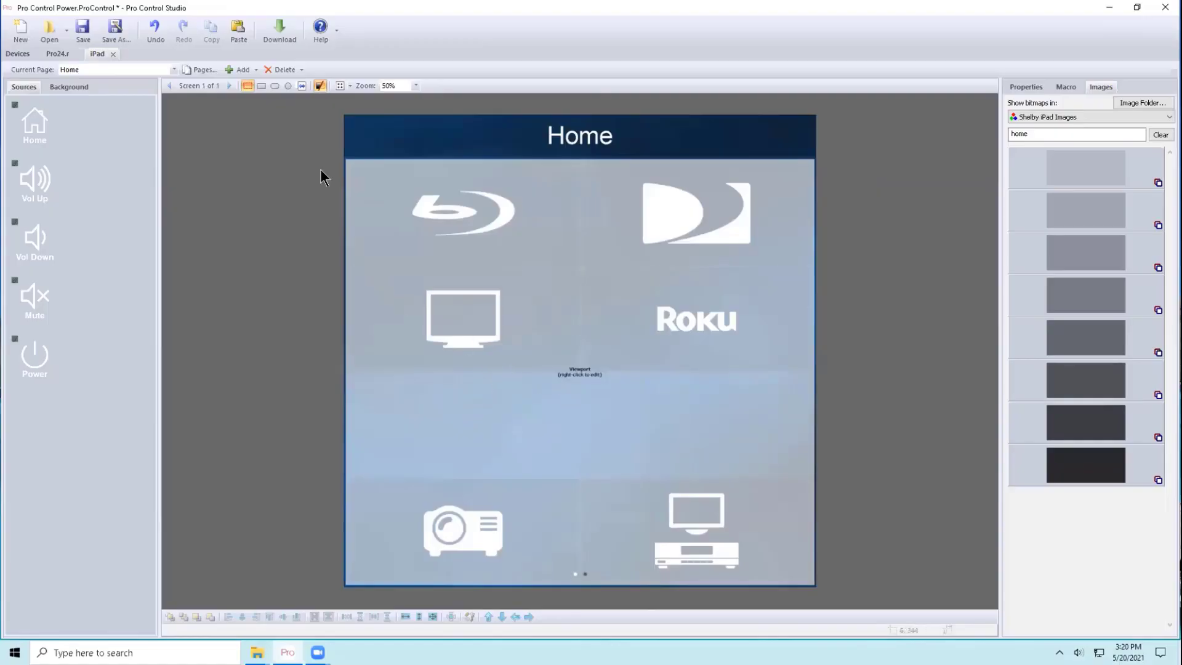
Switch to the Pro24.r and open its DirecTV page.
left_click(58, 54)
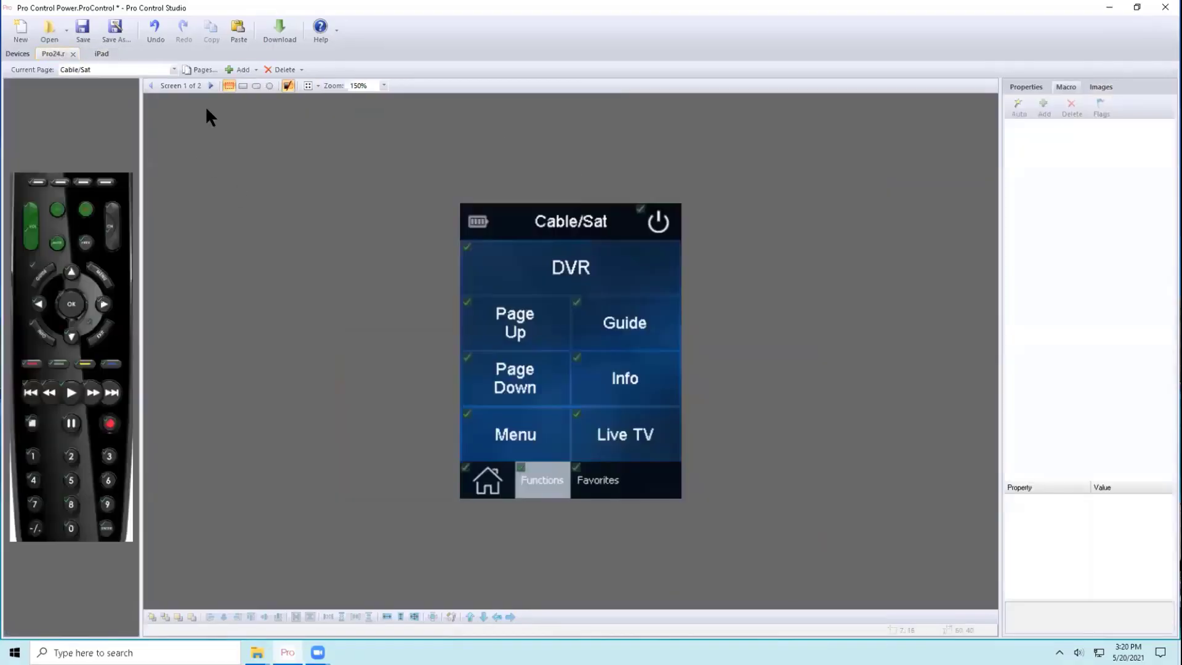
left_click(142, 70)
left_click(138, 79)
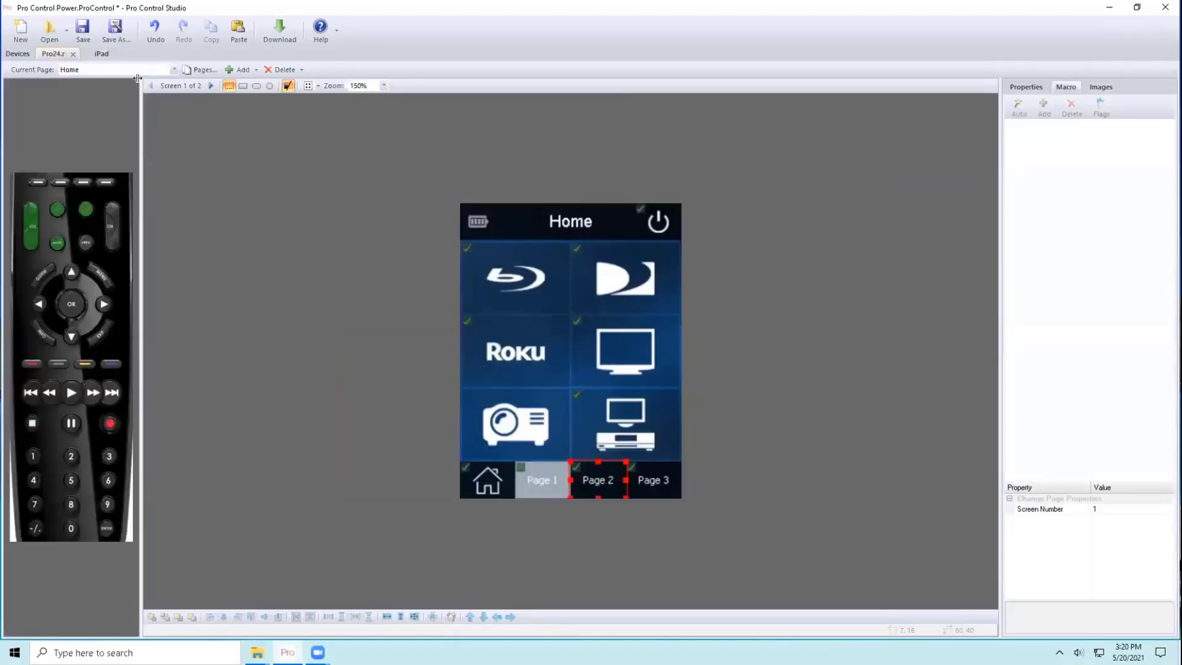
left_click(137, 72)
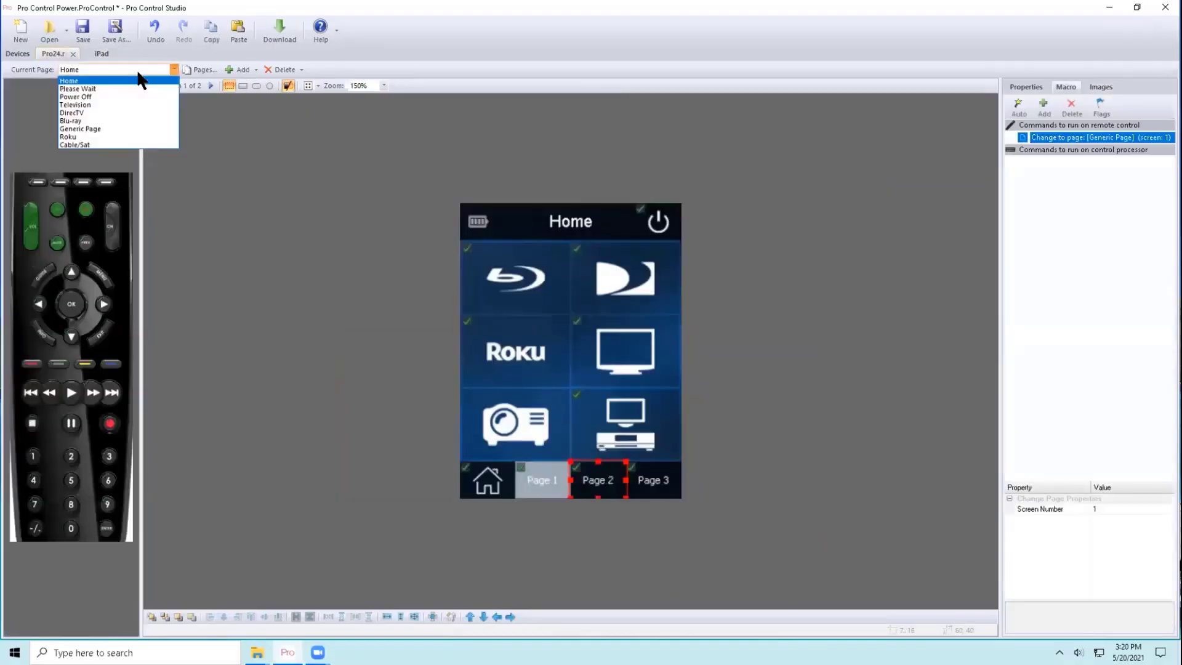
left_click(124, 111)
Delete the MENU MAIN command from the DirecTV logo button's macro and compare it with the Guide button's macro.
left_click(571, 279)
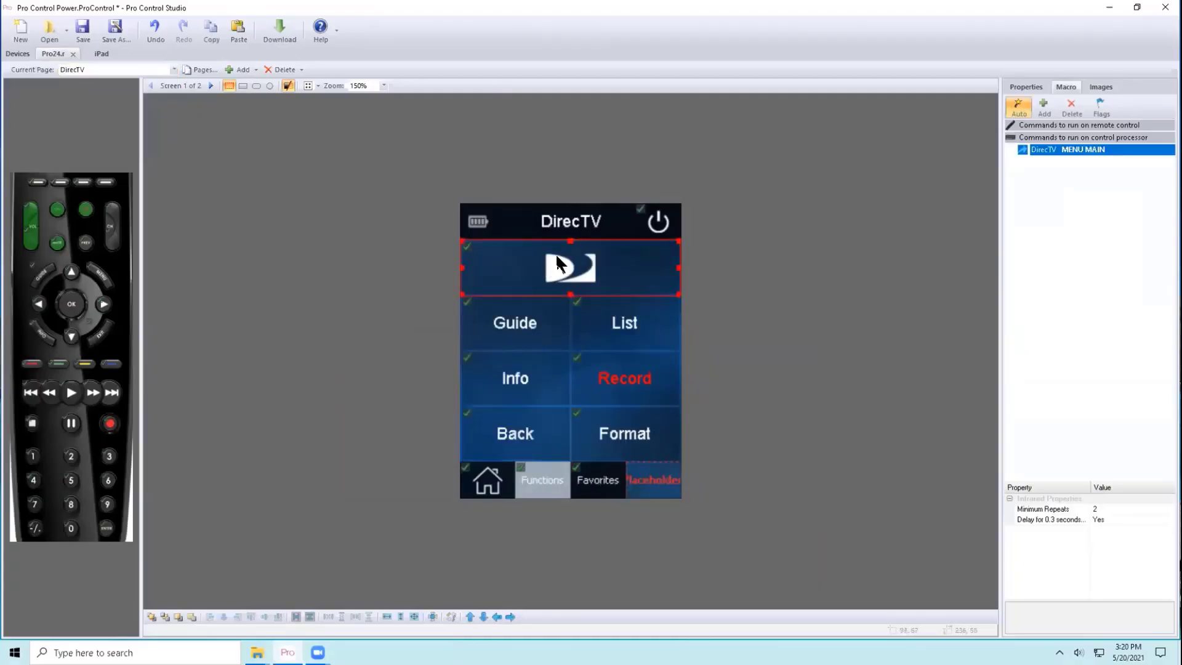
left_click(1072, 109)
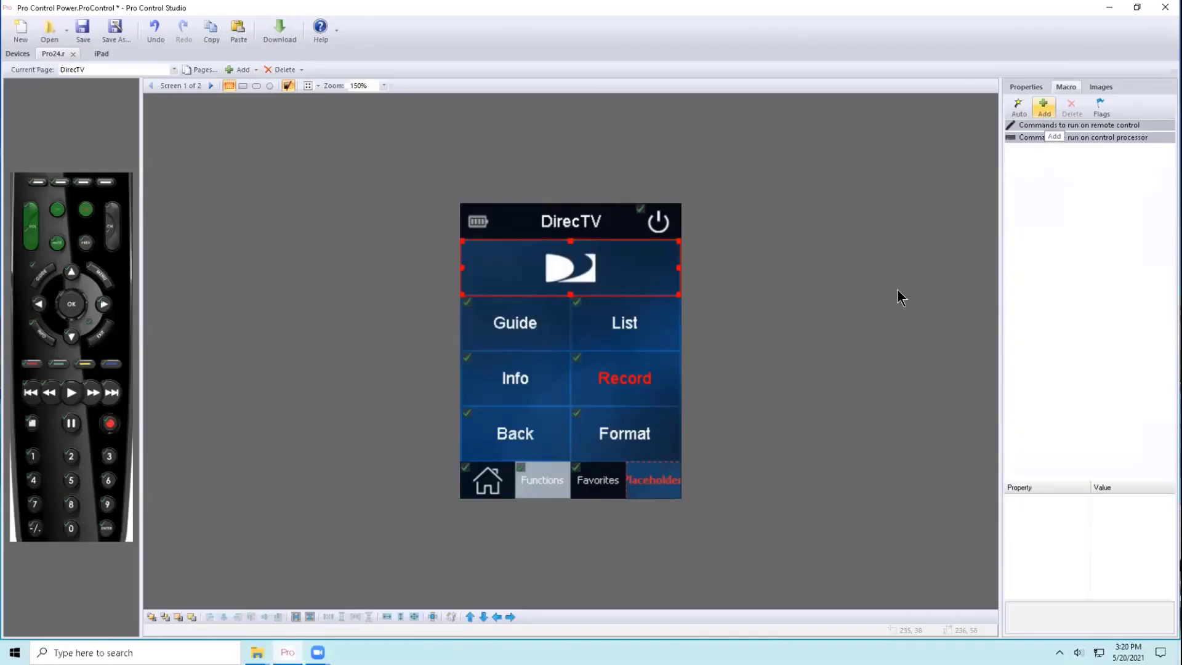
left_click(633, 325)
left_click(542, 335)
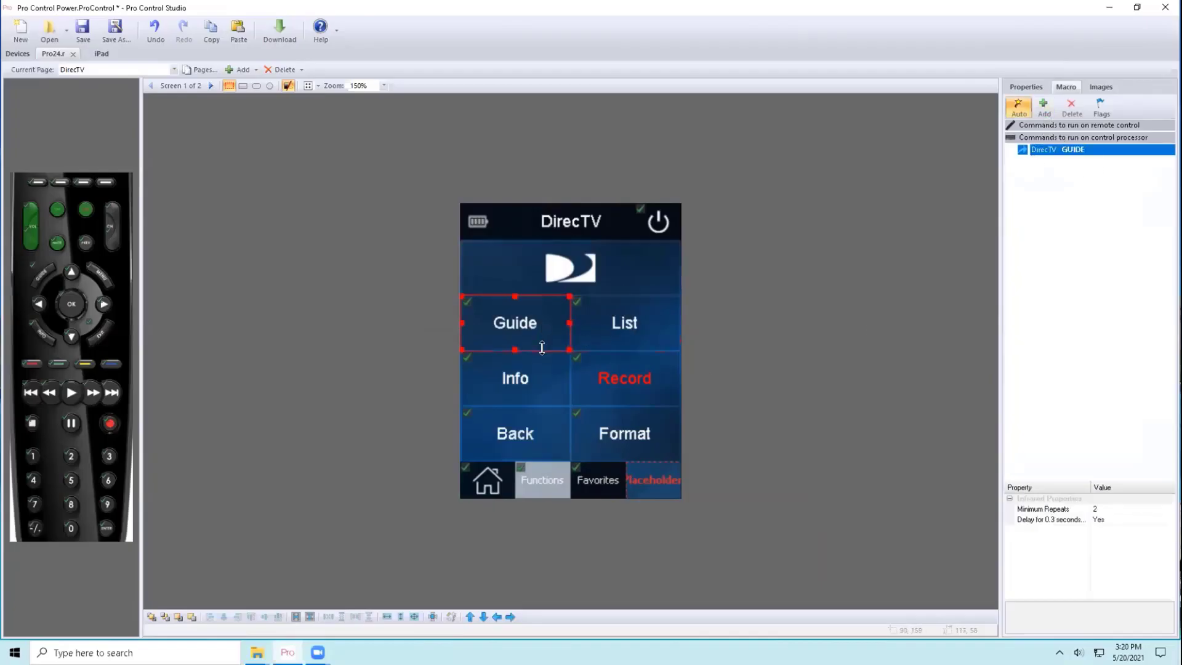
left_click(598, 275)
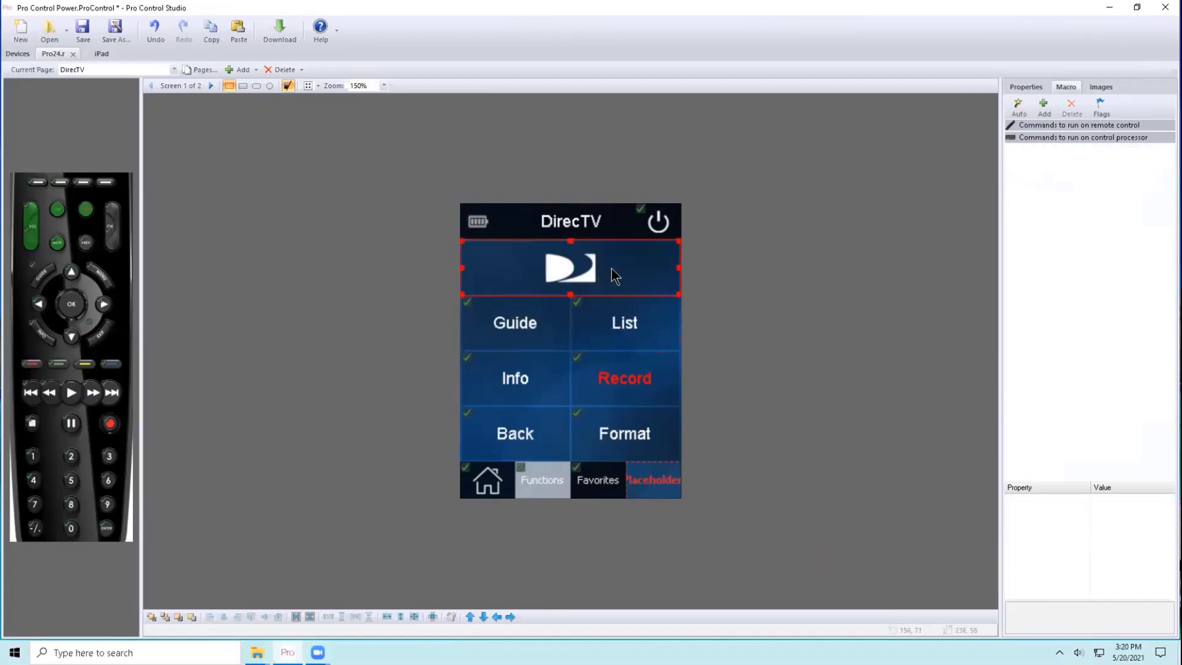
Add a Delay step to the DirecTV logo button's macro.
left_click(1044, 109)
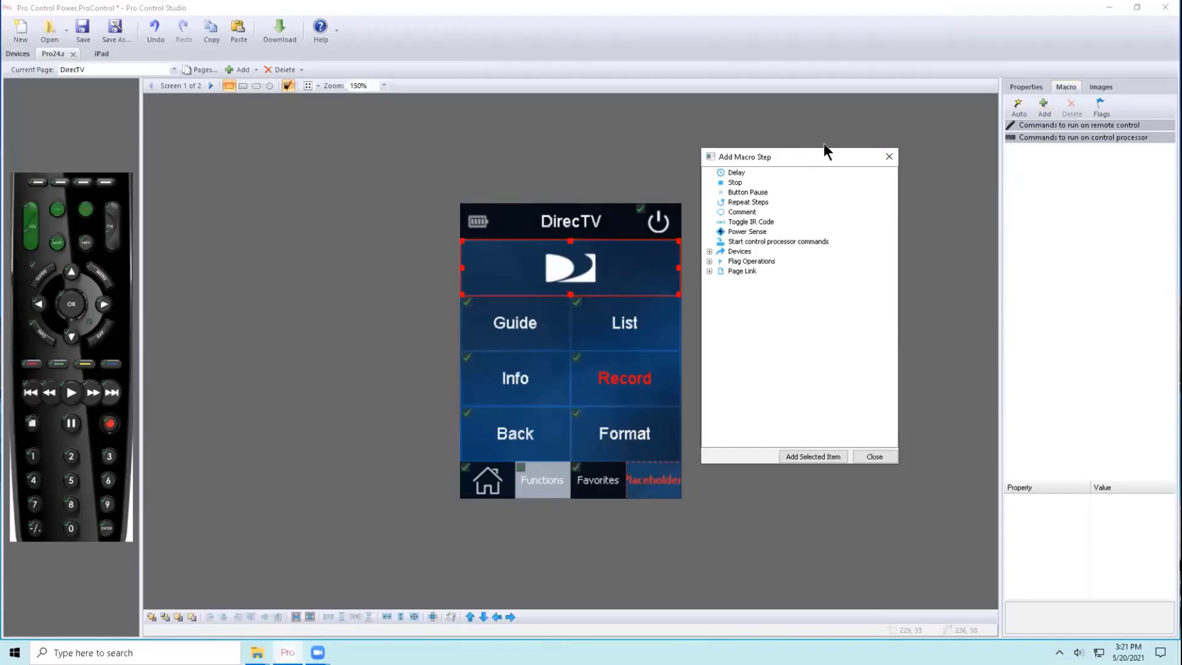
left_click_drag(823, 144, 852, 133)
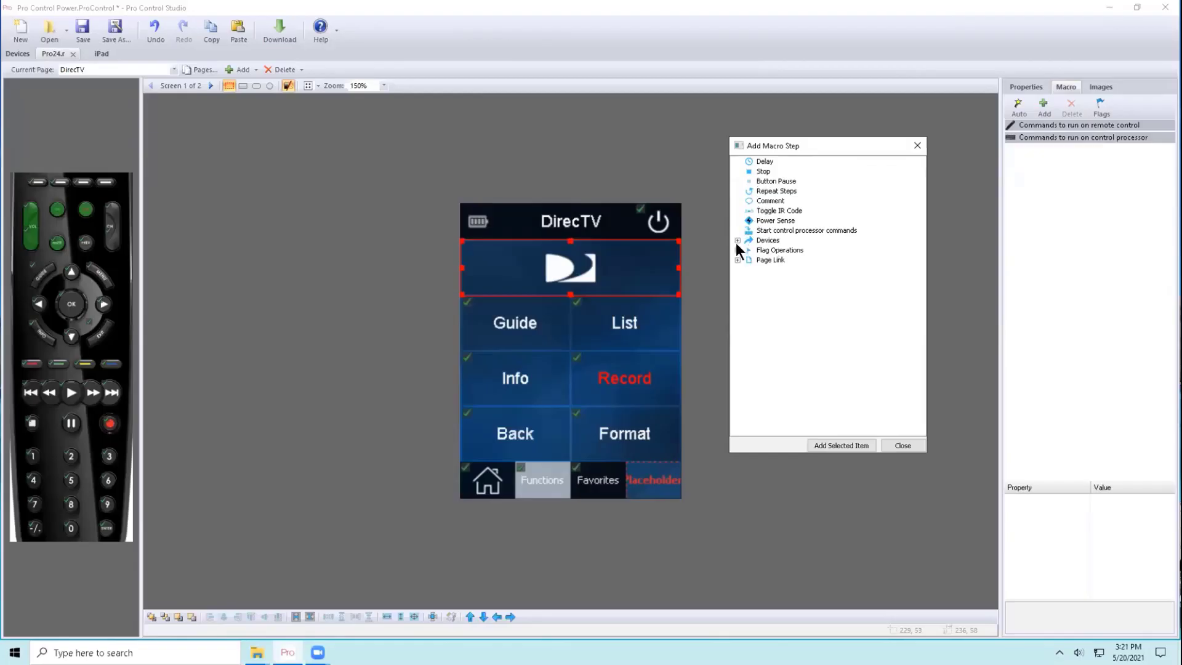
left_click(769, 163)
double_click(763, 163)
Add the Smart TV's POWER ON command ahead of the pause in the logo button's macro.
double_click(768, 240)
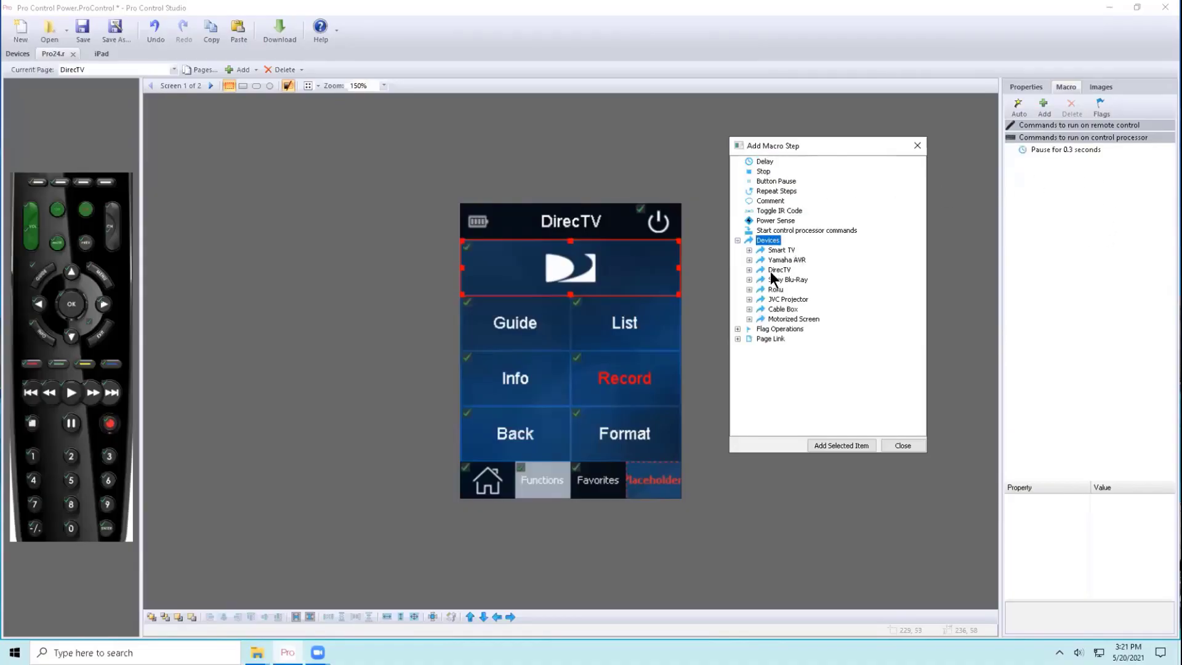
double_click(780, 250)
scroll(837, 260, "down", 20)
scroll(836, 257, "down", 20)
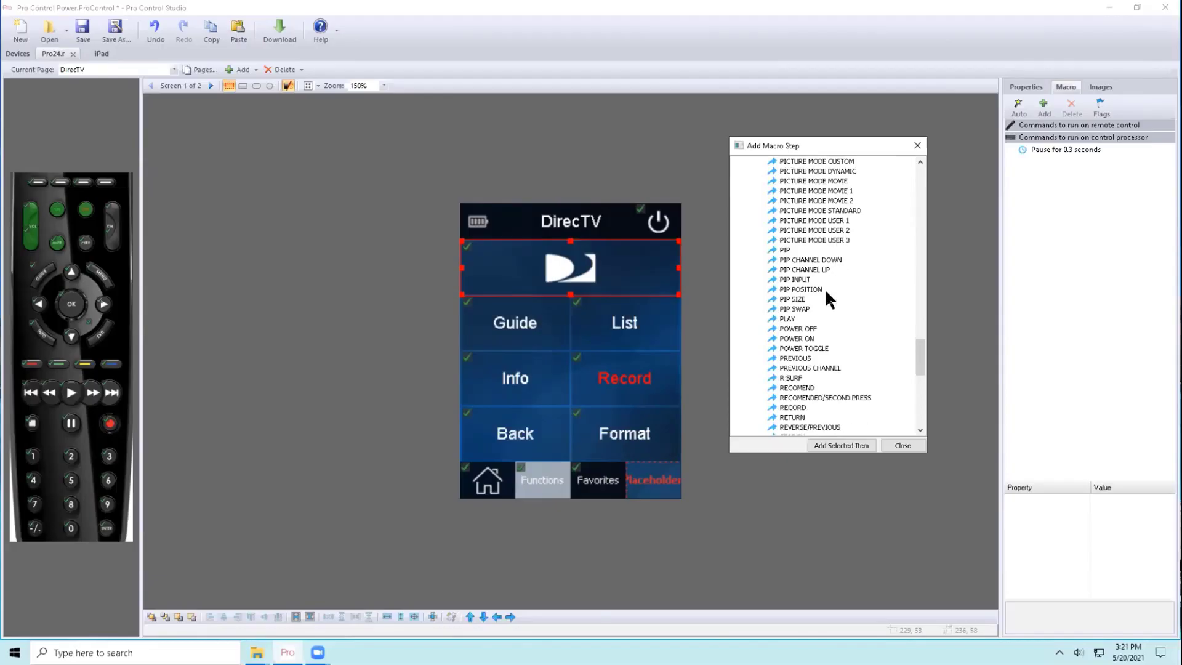
double_click(801, 339)
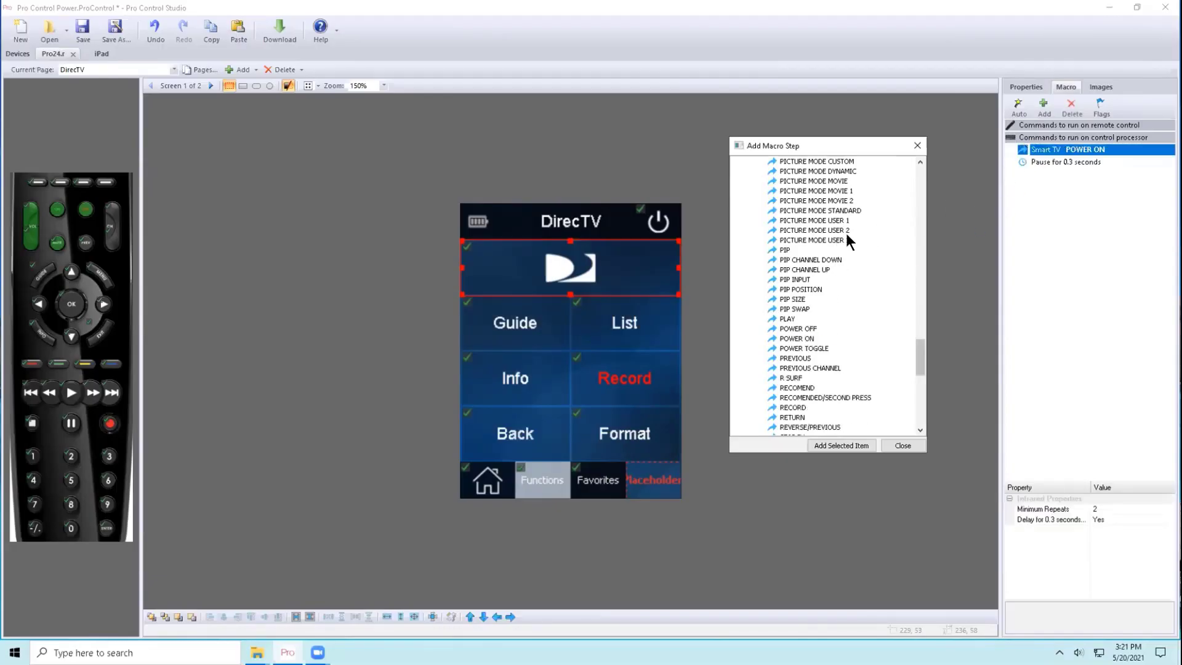
Add the Smart TV's INPUT HDMI 1 command after the pause and select the pause step.
scroll(802, 249, "up", 20)
left_click_drag(818, 271, 1063, 174)
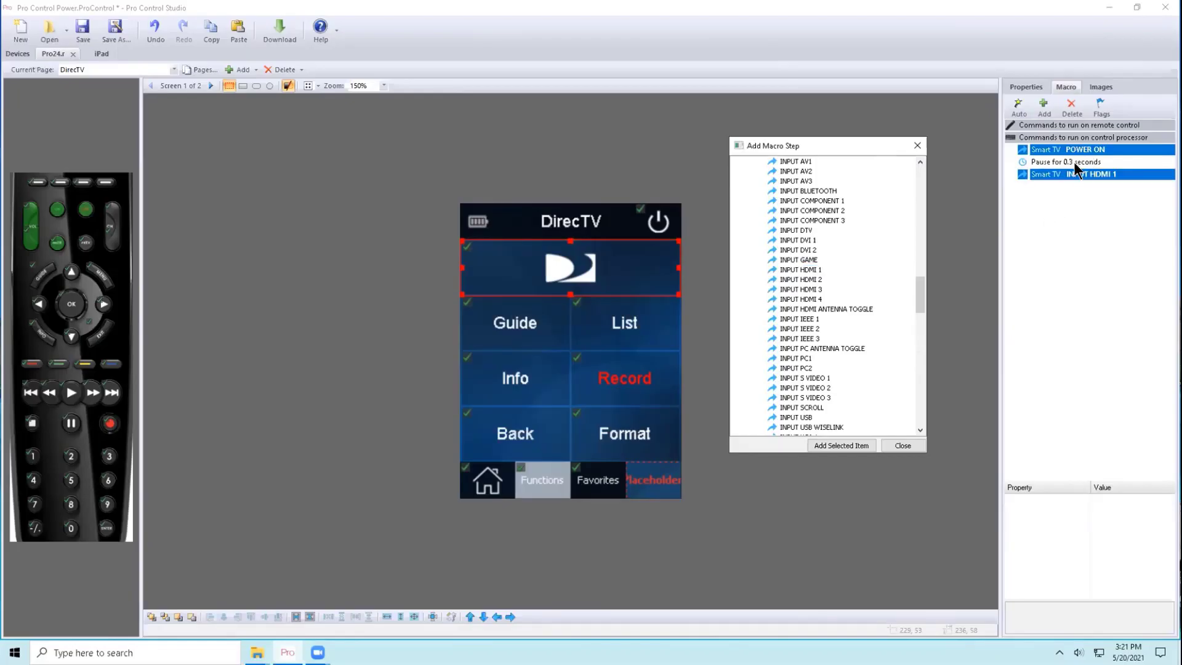
left_click(1076, 165)
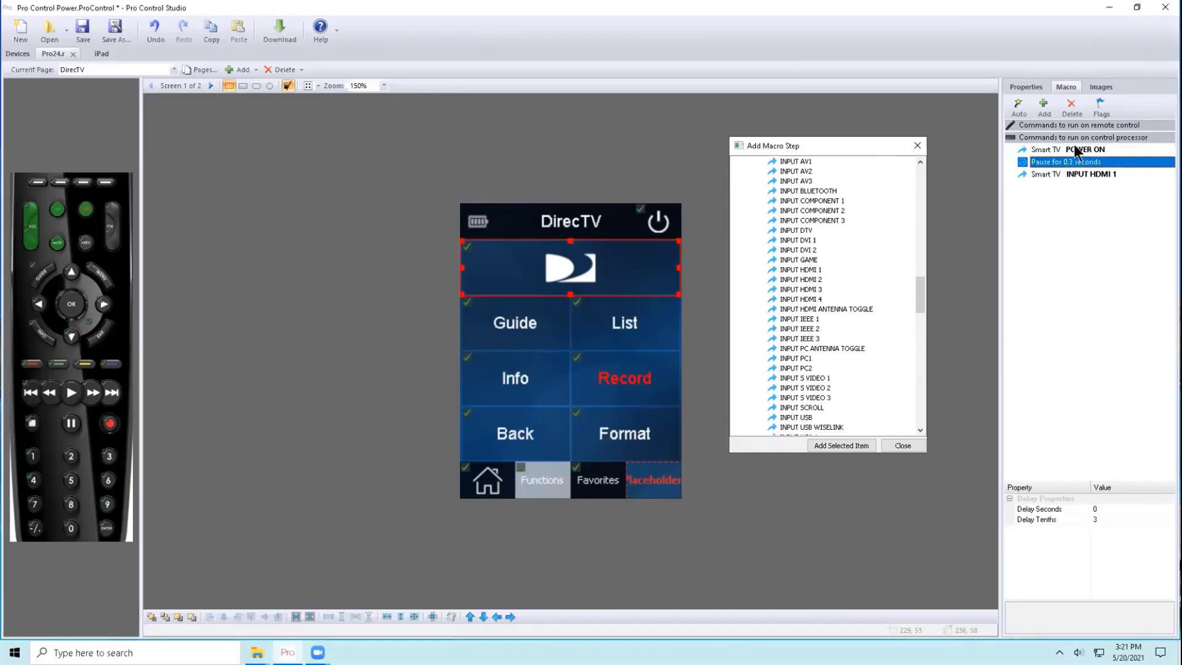
left_click(1088, 173)
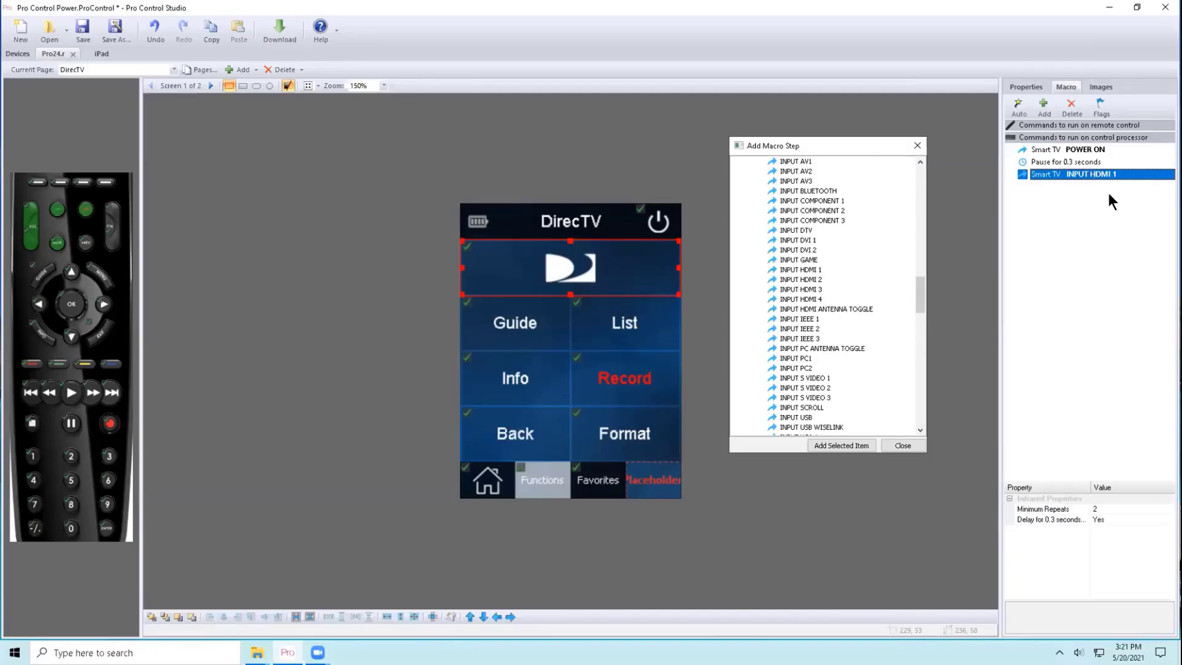
left_click(1088, 163)
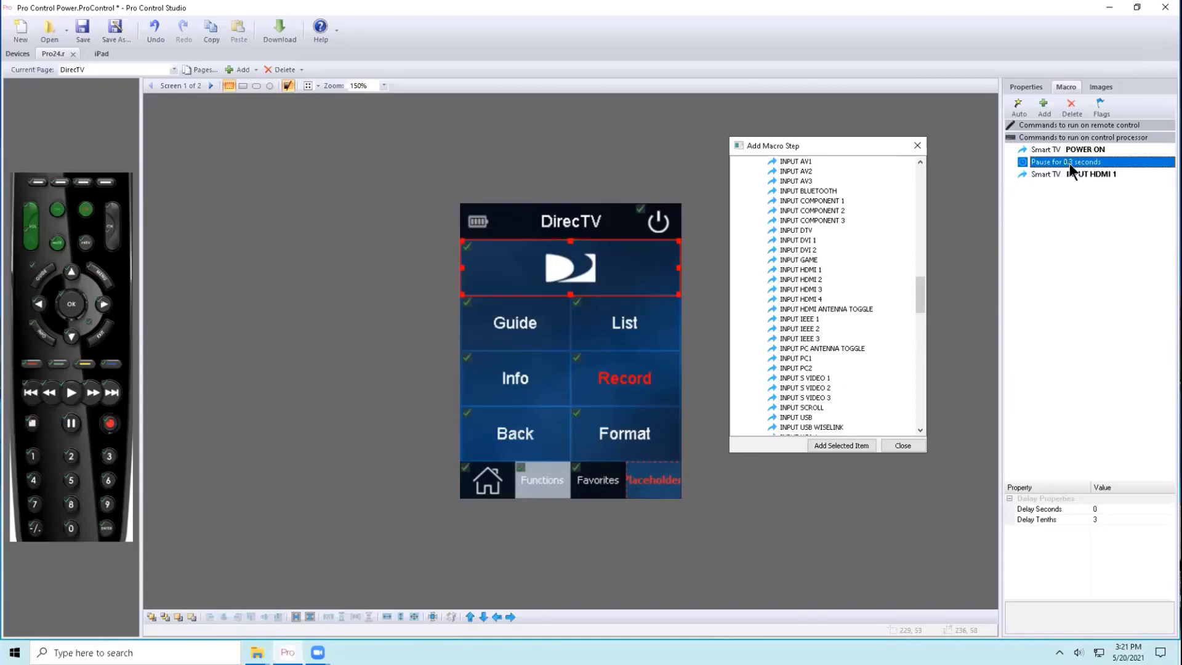
Set the pause in the DirecTV logo button's macro to 3 seconds and 0 tenths.
left_click(1110, 519)
left_click(1111, 508)
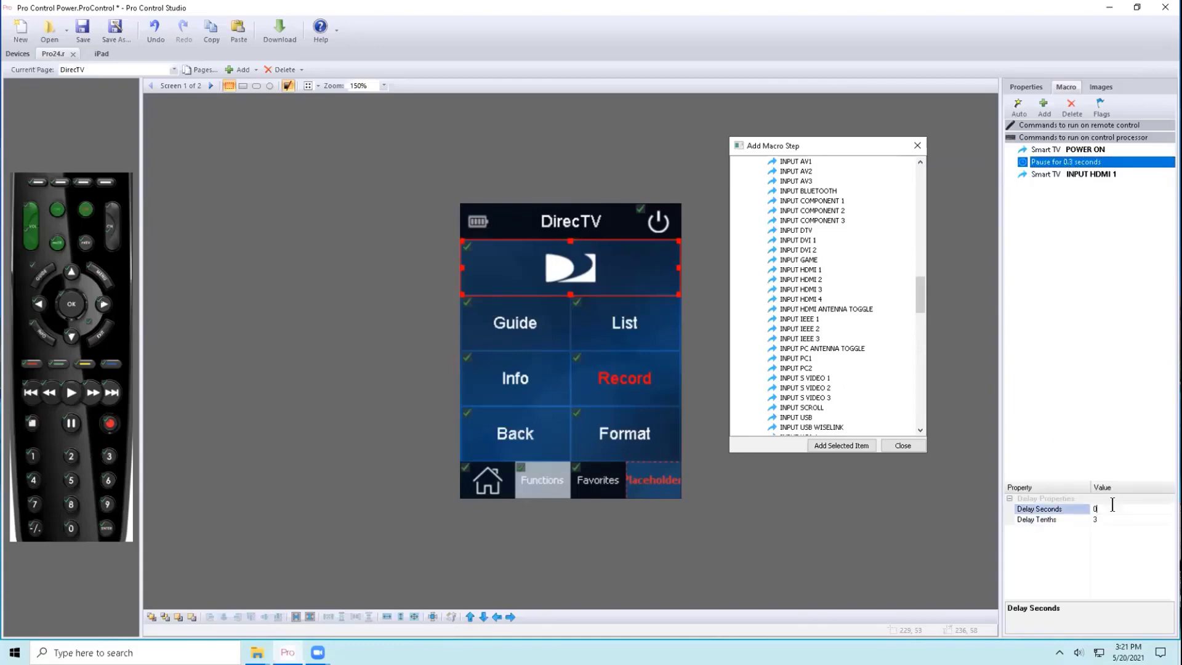
left_click(1107, 507)
type("3")
left_click(1071, 521)
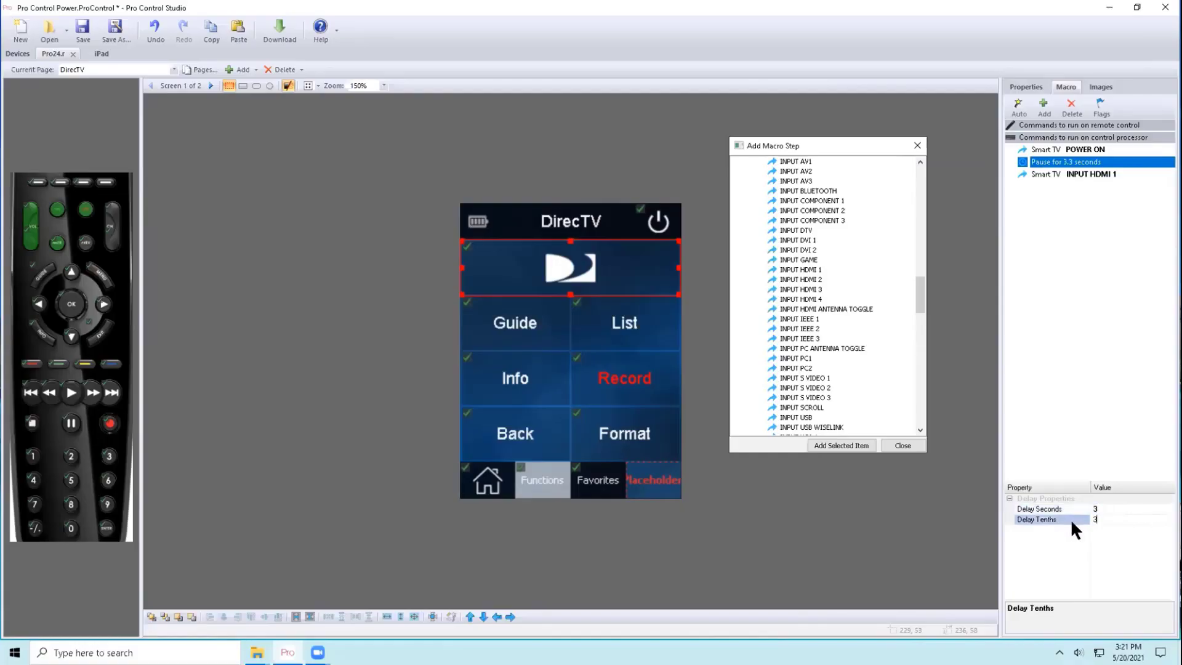
left_click(1158, 174)
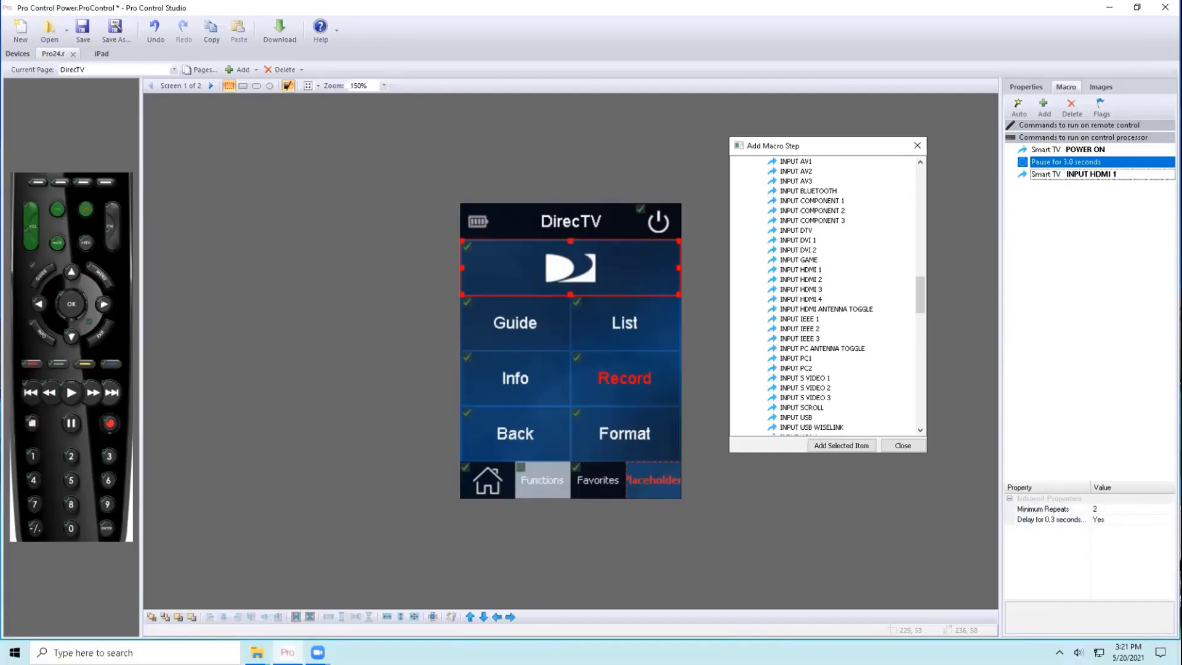
left_click(1088, 162)
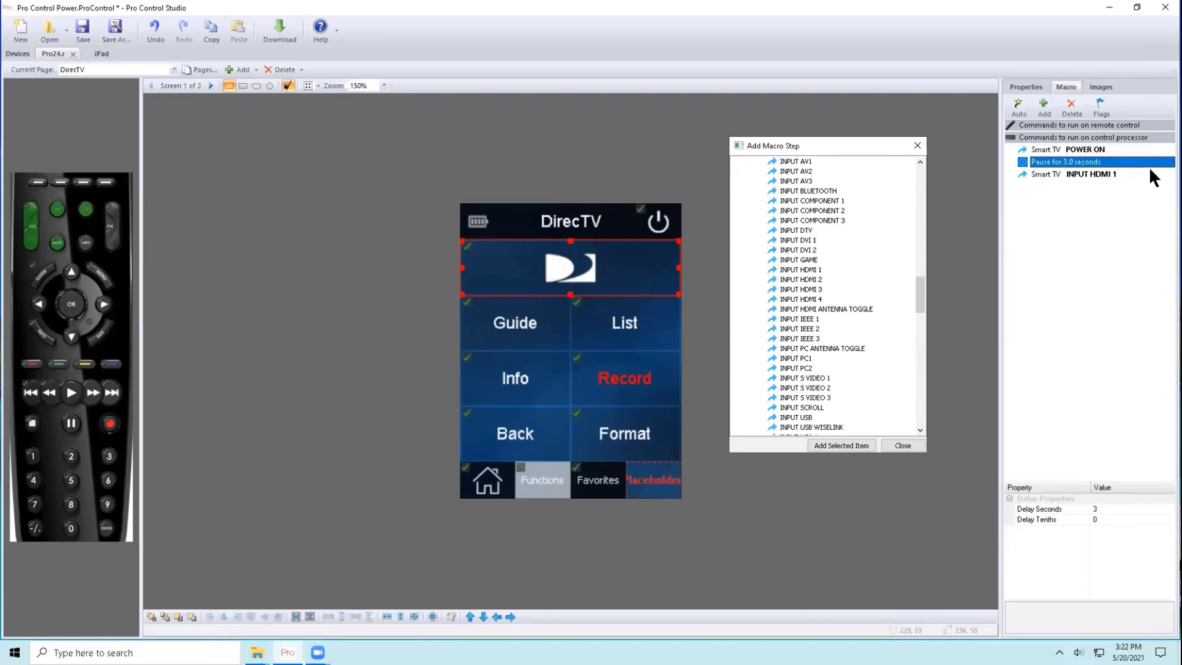
Inspect the option for a 0.3-second delay after the code on the macro's Smart TV POWER ON step.
left_click(1086, 150)
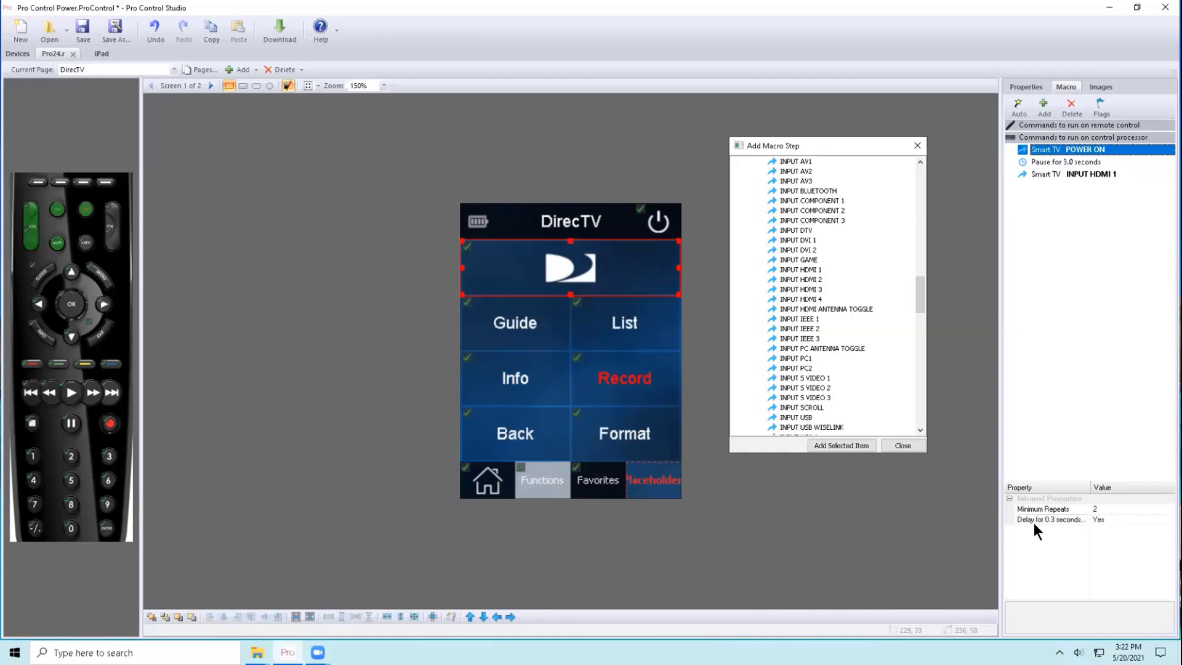
left_click(1127, 519)
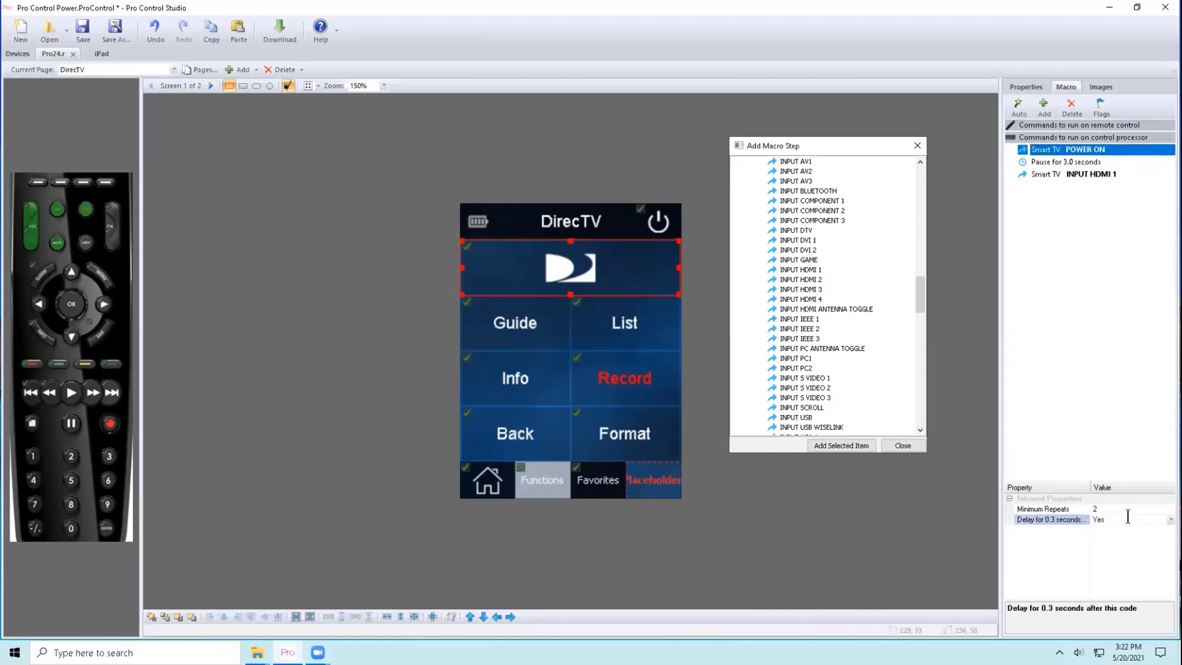
double_click(1127, 519)
double_click(1128, 519)
Delete the POWER ON, pause and INPUT HDMI 1 steps from the DirecTV logo button's macro.
left_click(1064, 107)
left_click(1065, 108)
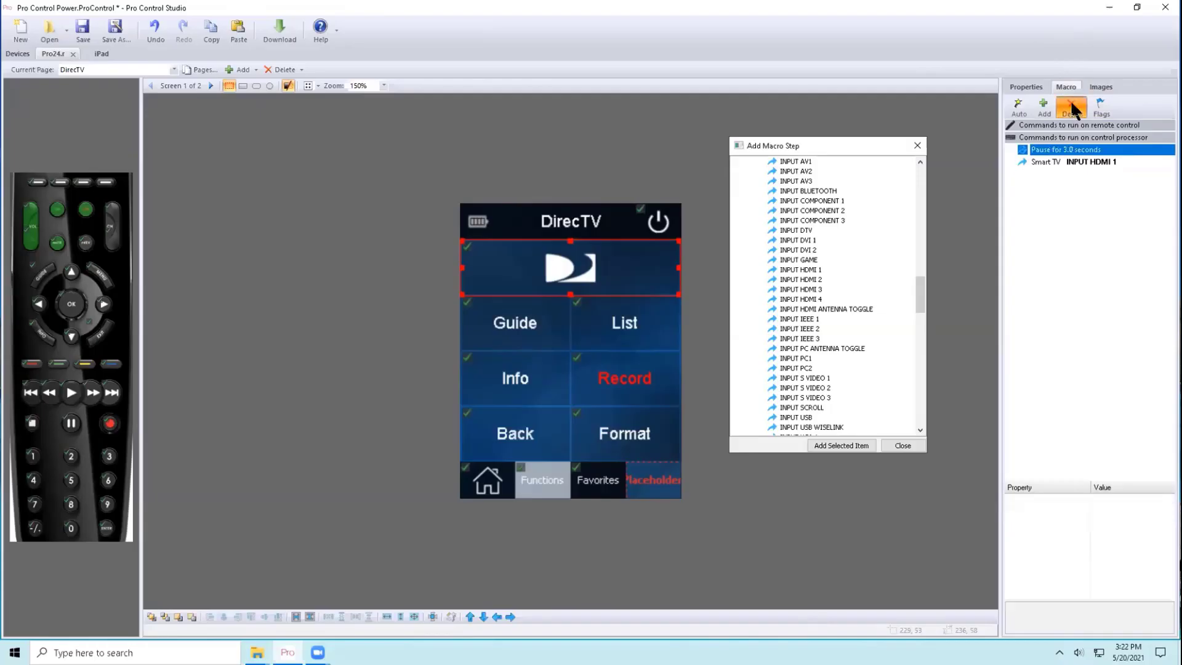
left_click(1064, 110)
Add a Stop step to the DirecTV logo button's macro and delete it again.
left_click(918, 174)
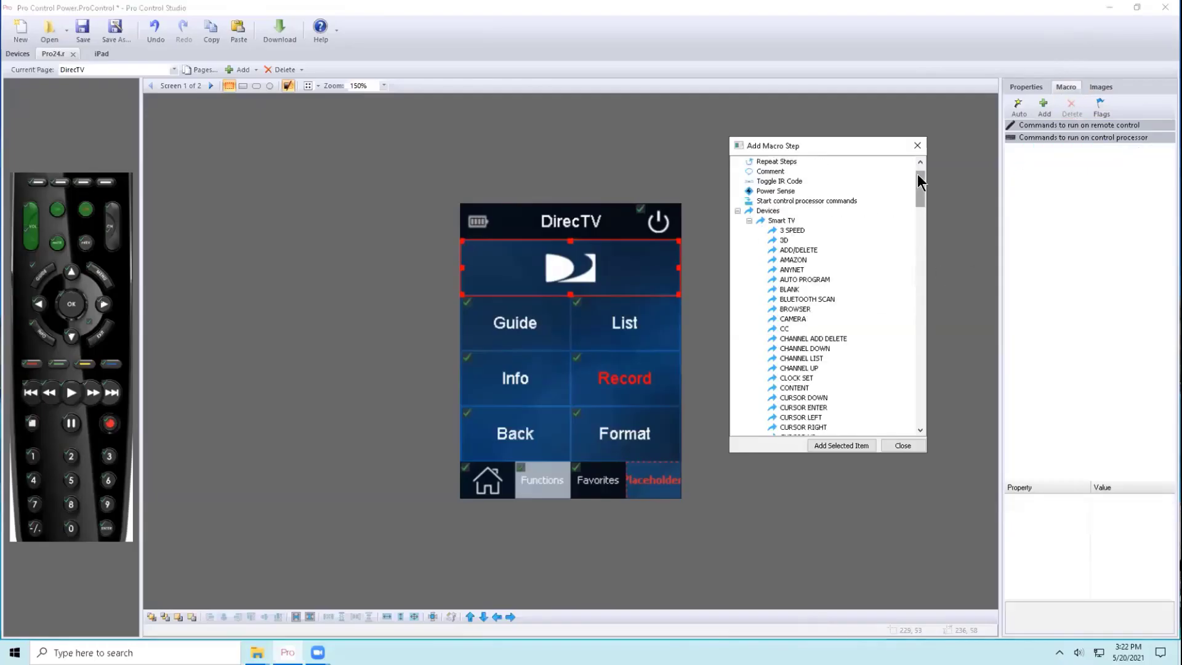
left_click(738, 211)
left_click(762, 172)
double_click(763, 174)
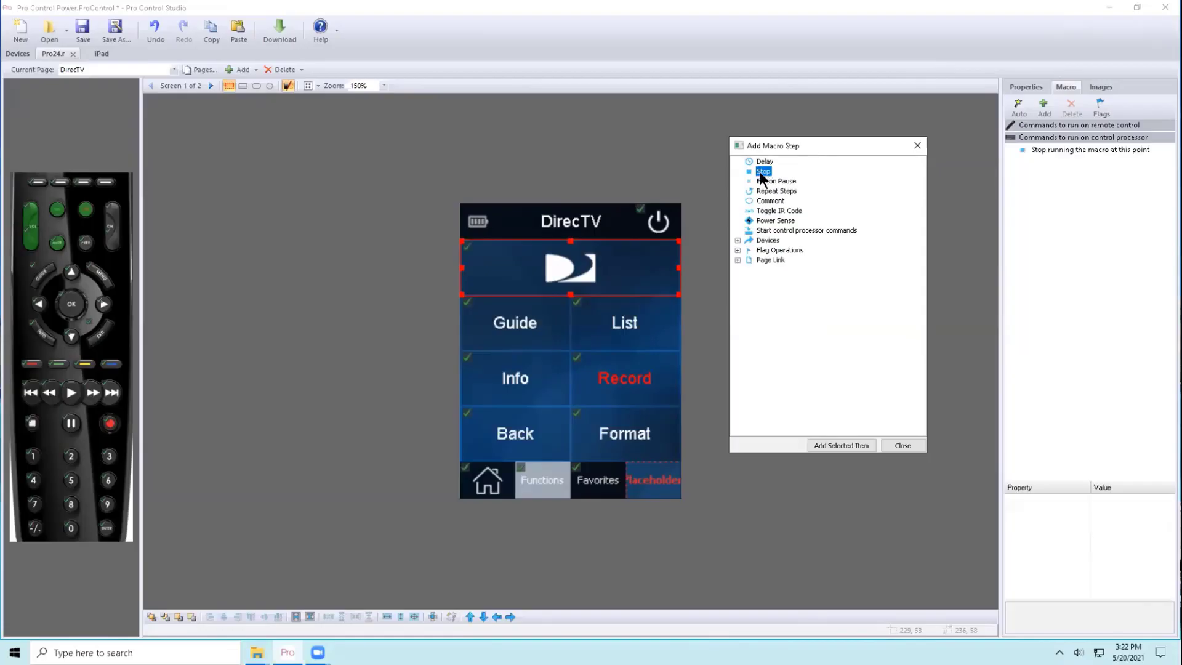
left_click(1070, 151)
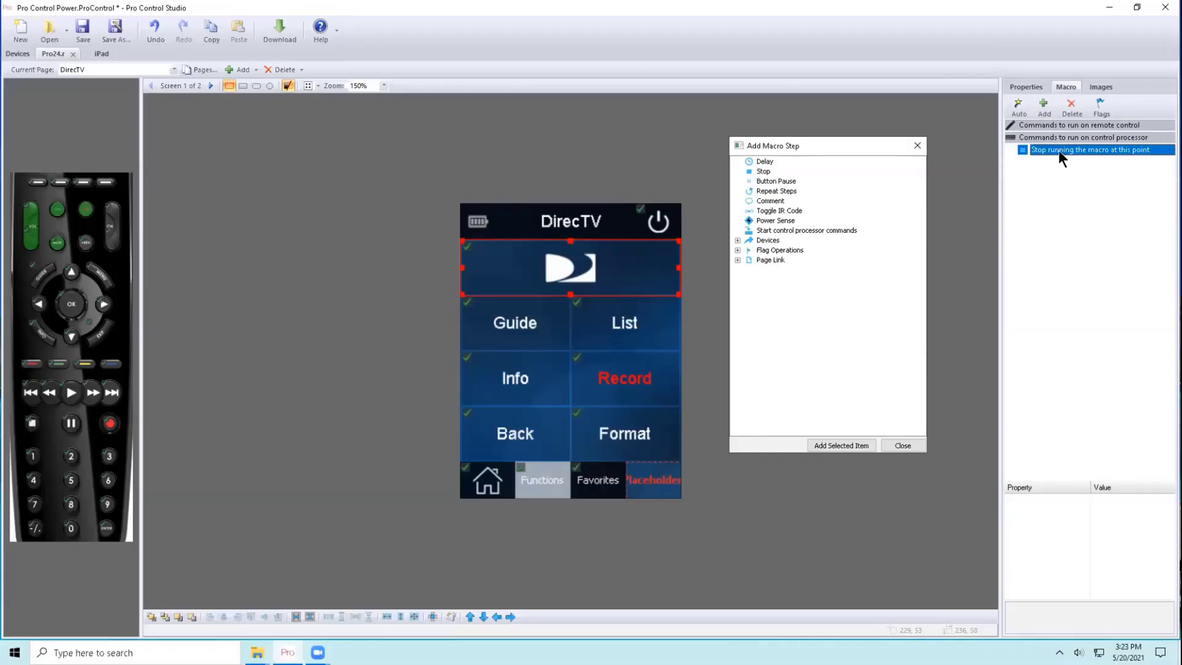
left_click(1068, 105)
Add a Button Pause step to the DirecTV logo button's macro and browse the Smart TV commands.
double_click(762, 180)
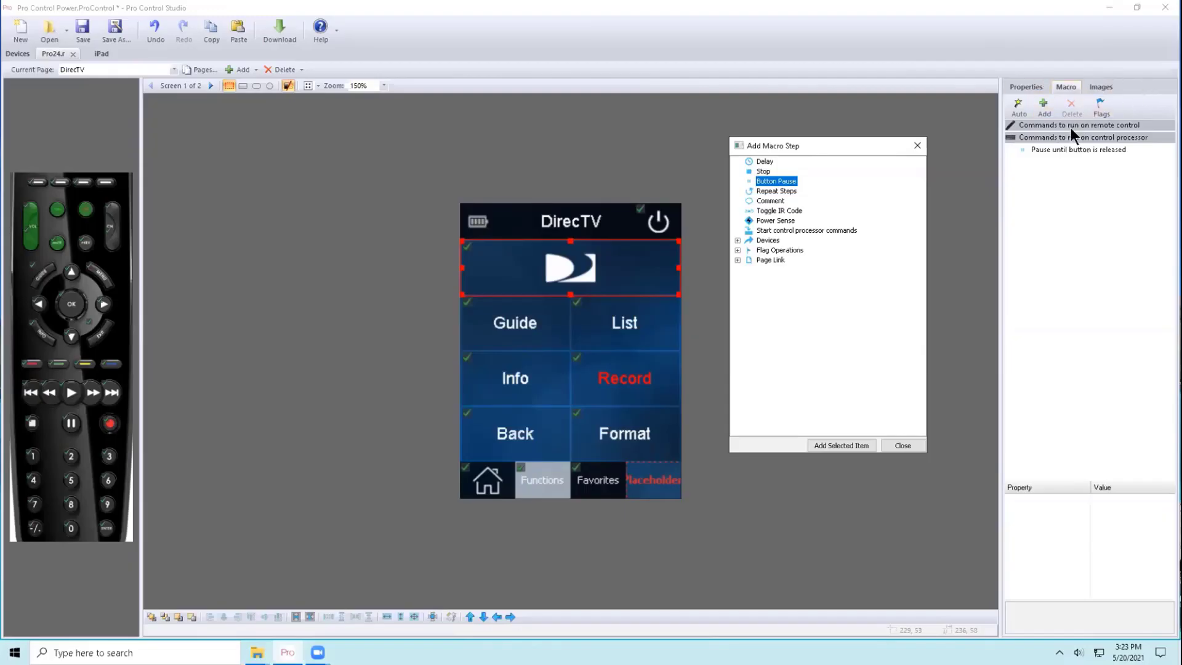
left_click(738, 240)
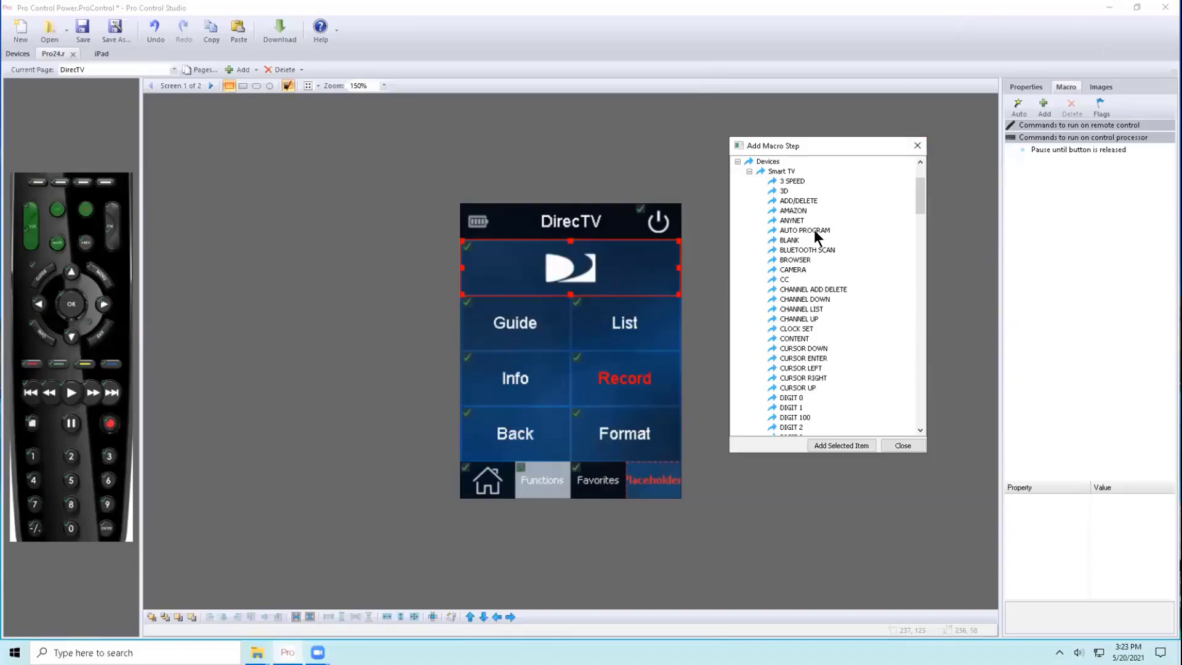
scroll(814, 231, "down", 8)
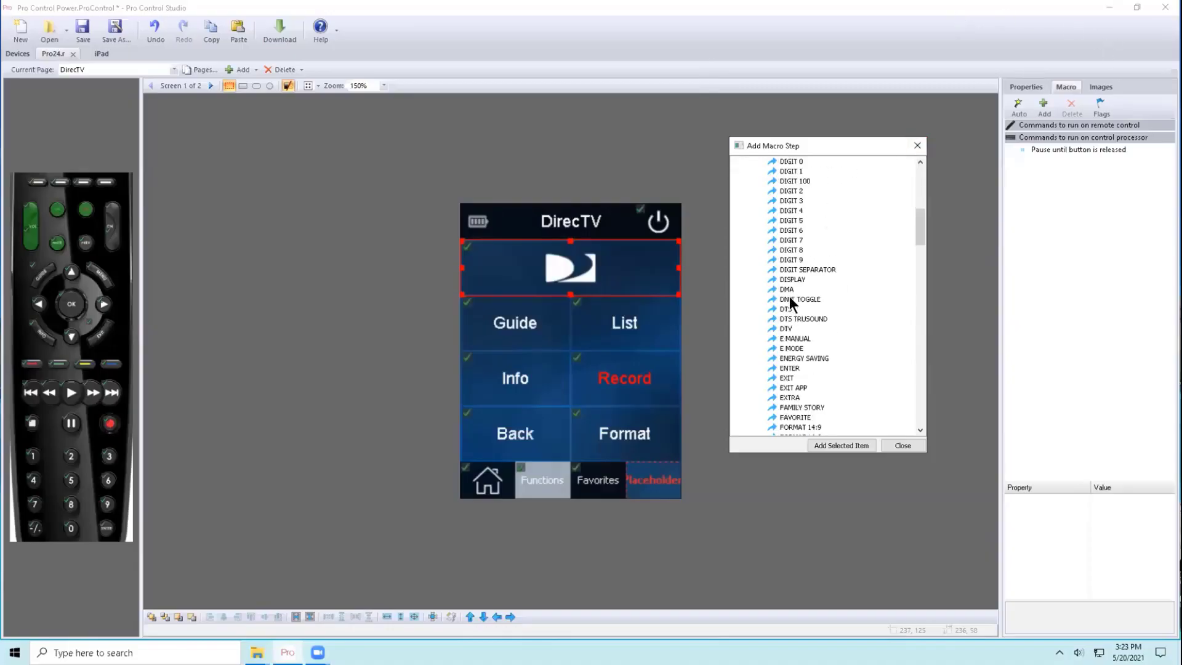
Add a Button Pause step after the FORWARD command in the remote's fast-forward button macro.
left_click(107, 395)
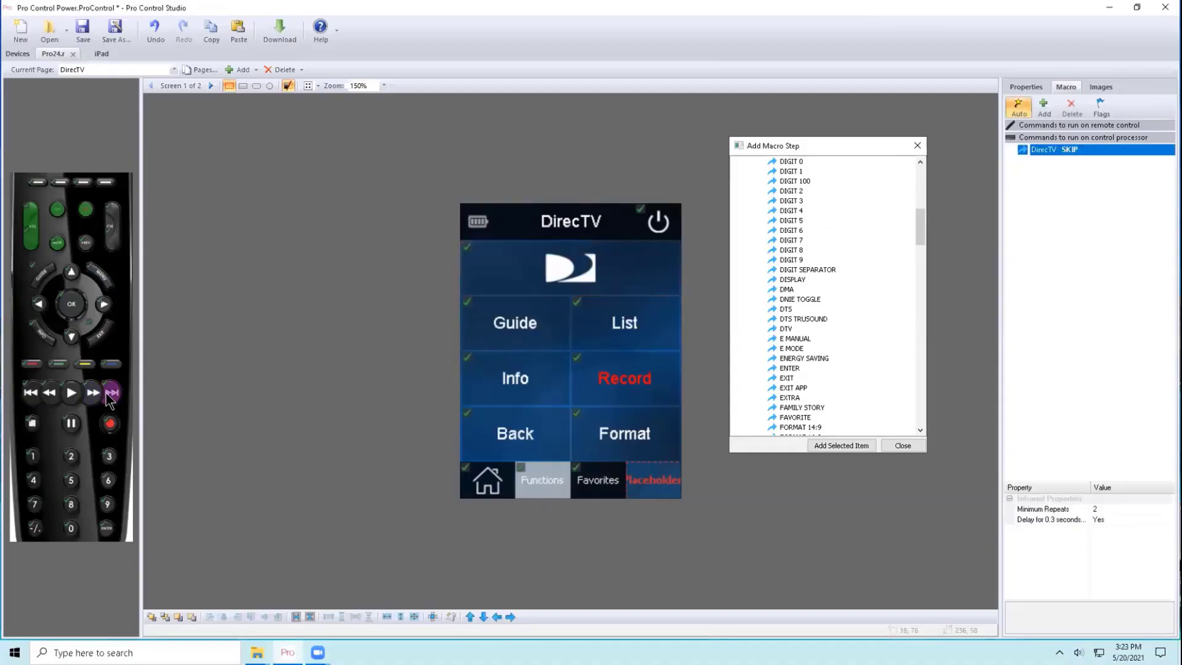
left_click(94, 392)
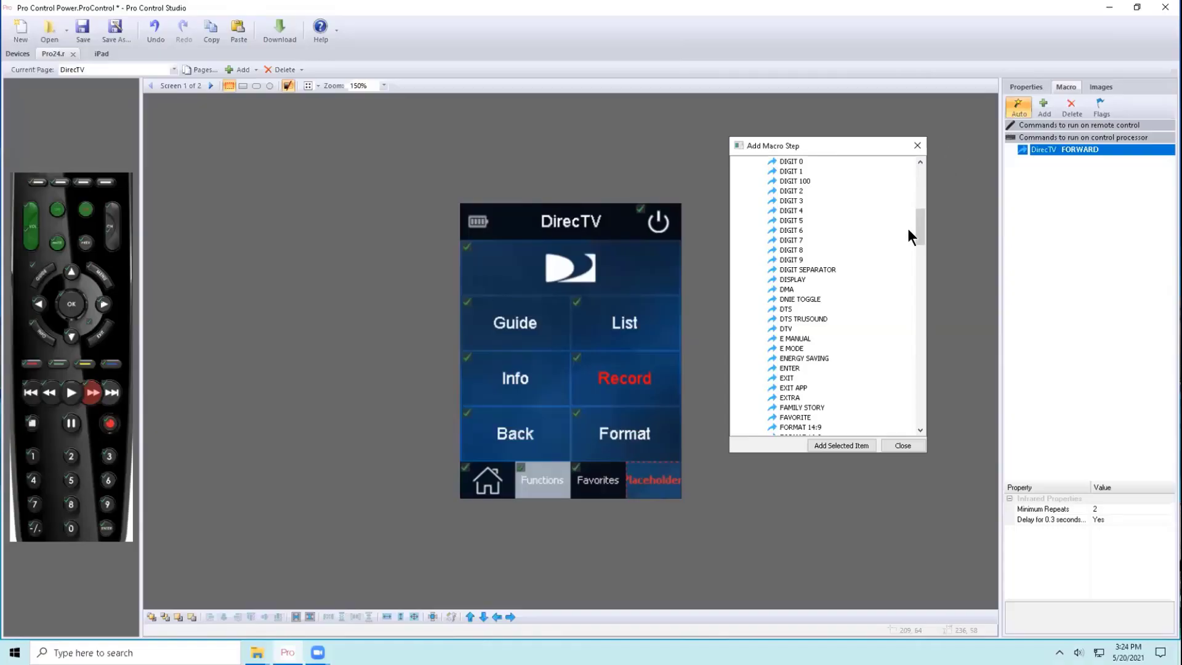
left_click_drag(918, 227, 929, 172)
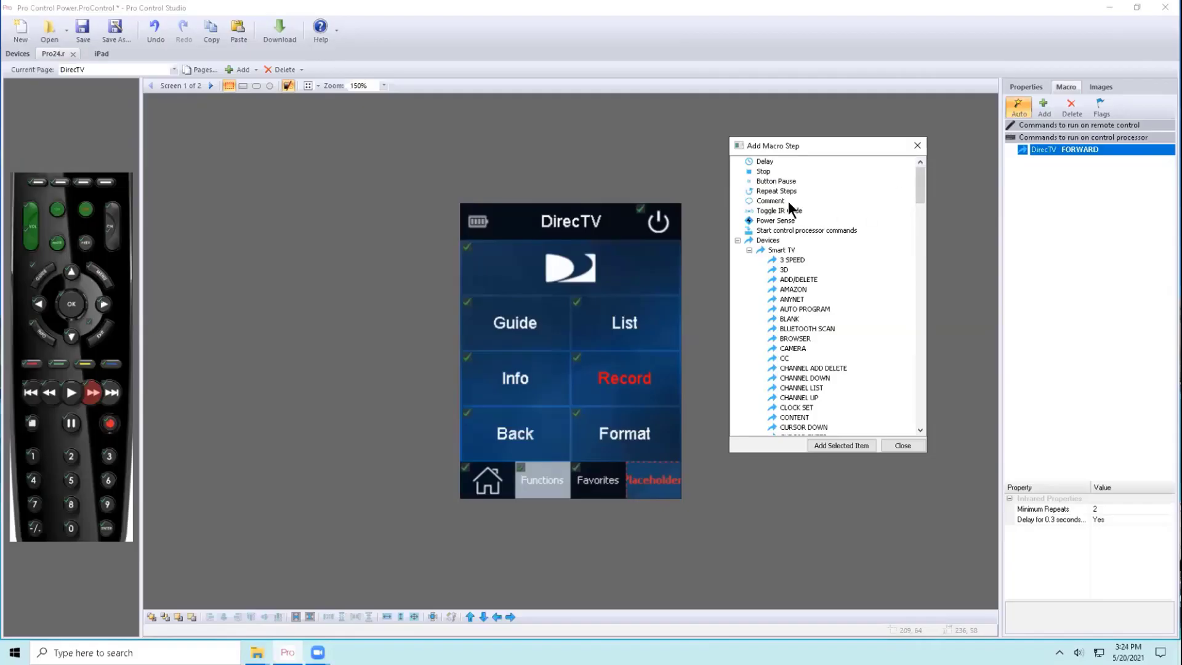
double_click(776, 181)
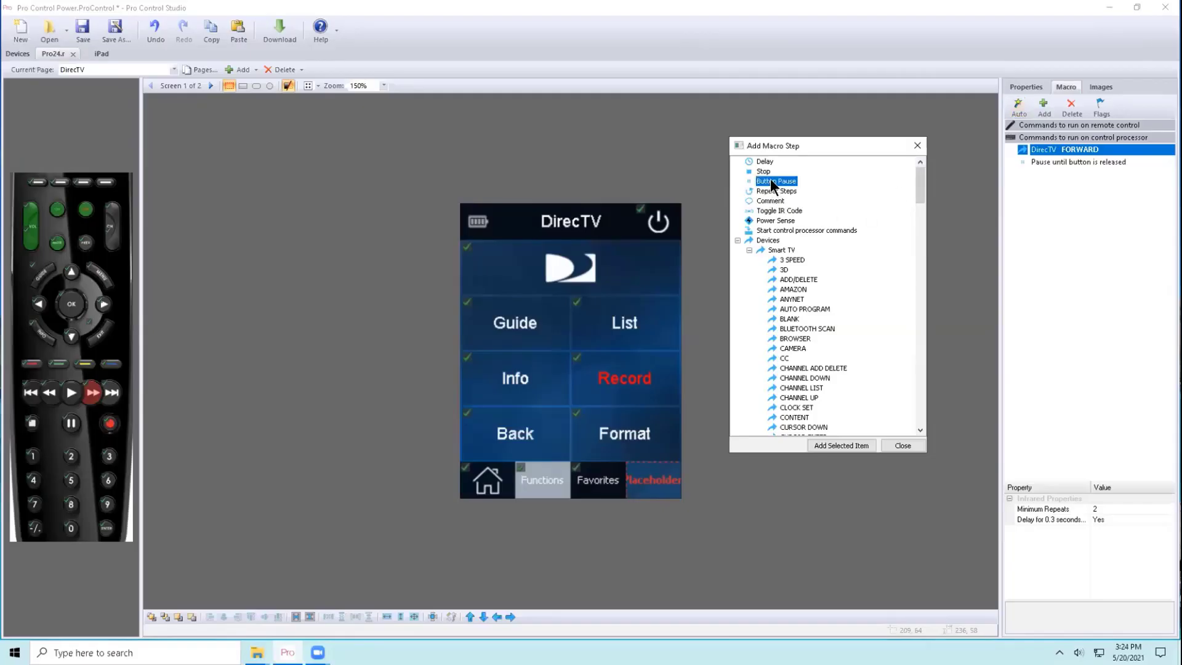
left_click(1036, 162)
left_click(1053, 149)
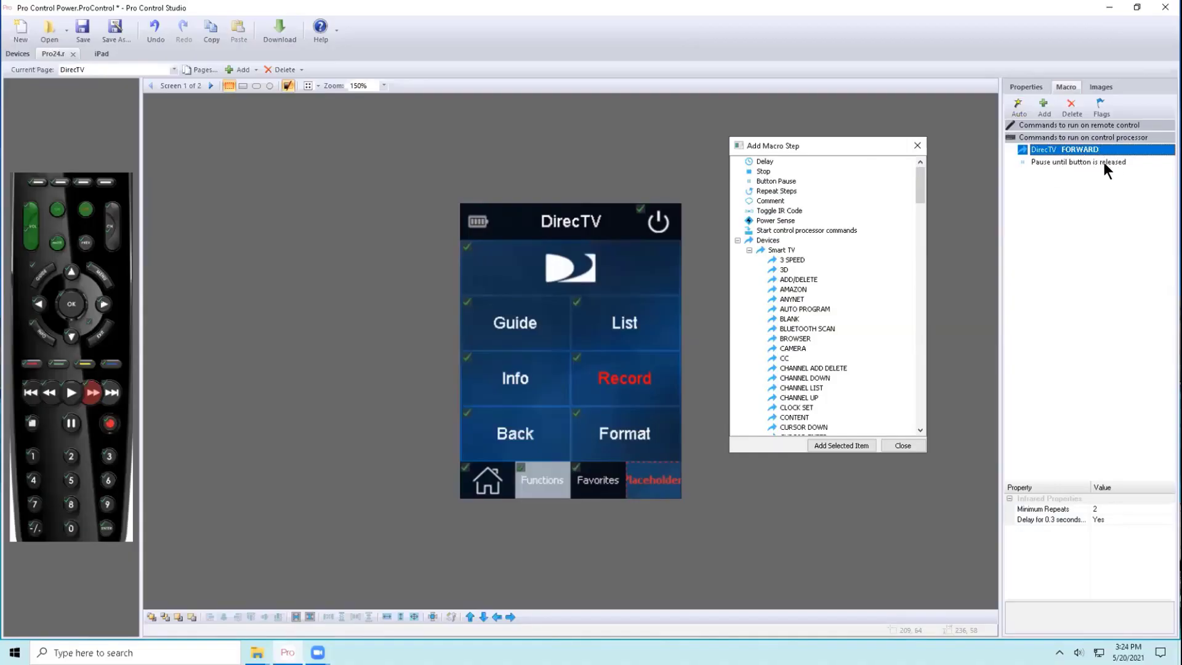
Add the DirecTV PLAY command after the button pause in the fast-forward macro and review the sequence.
scroll(864, 272, "down", 20)
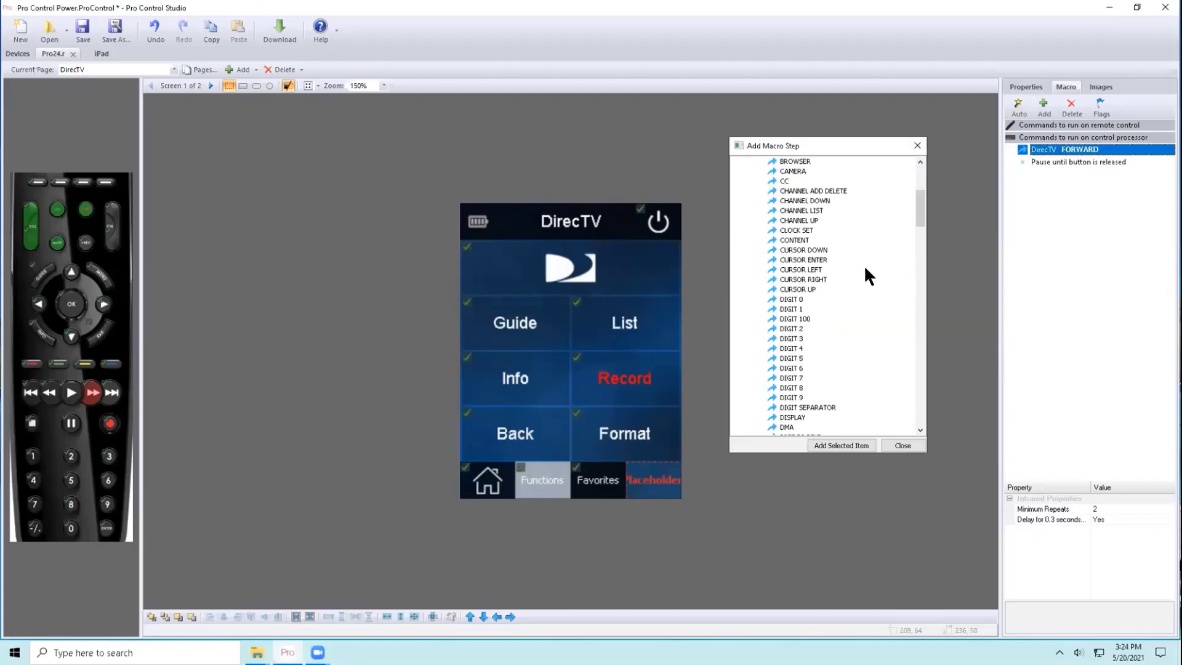
scroll(880, 248, "down", 7)
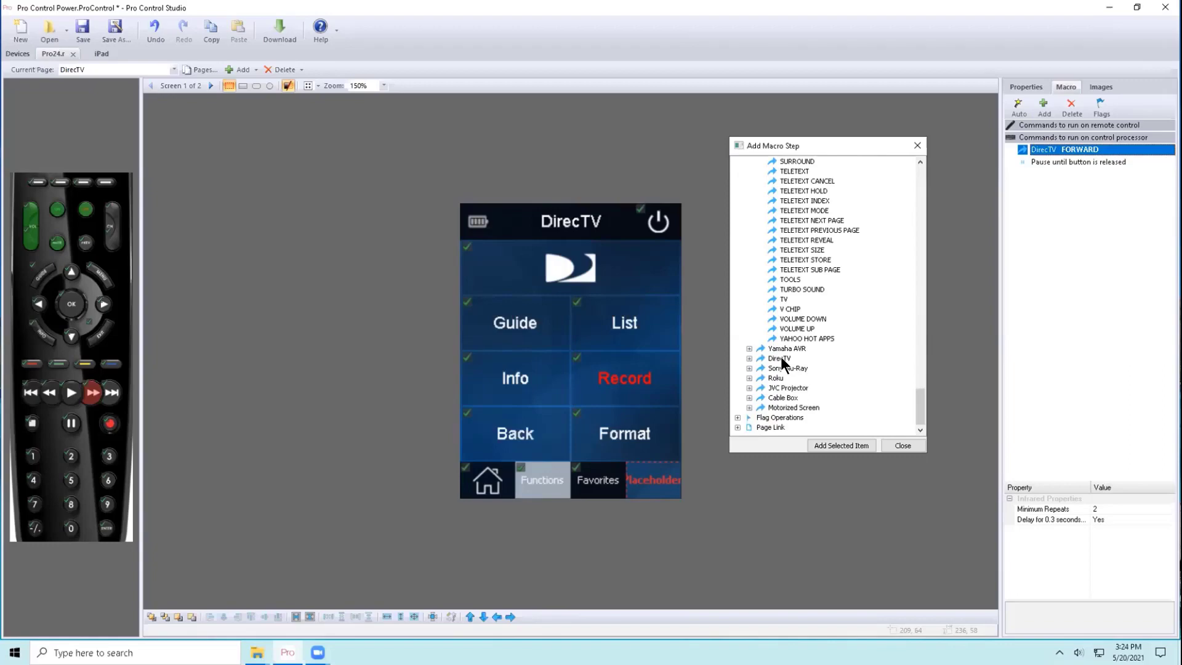
double_click(779, 359)
scroll(802, 353, "down", 6)
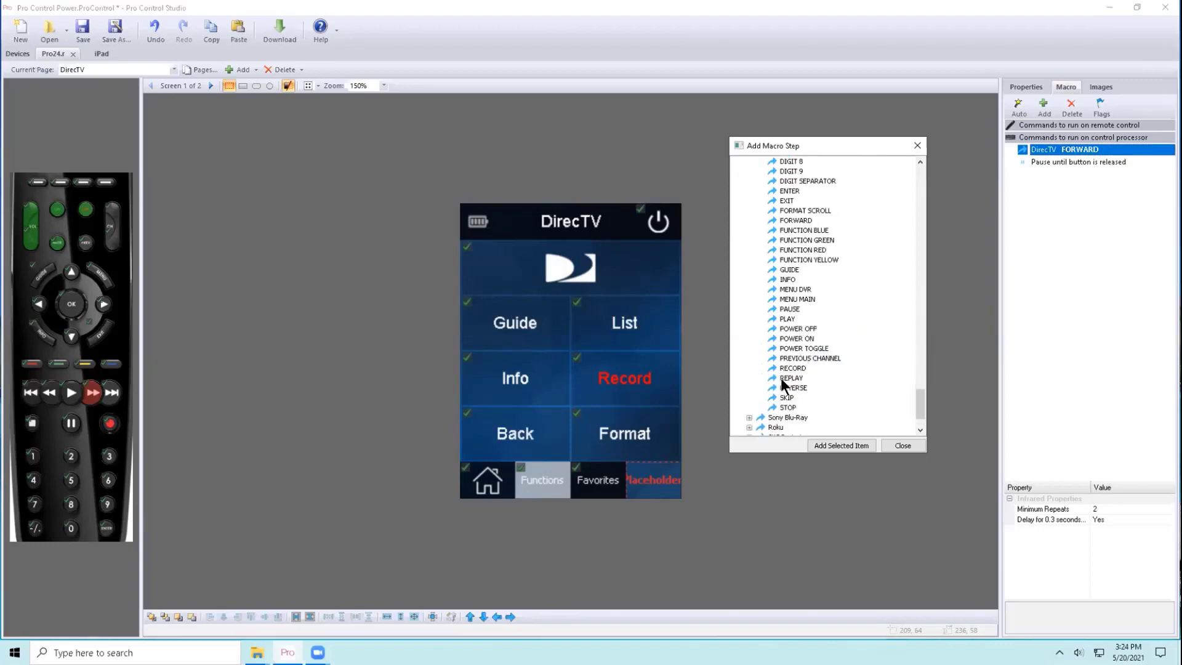
double_click(789, 319)
left_click(1071, 174)
left_click(1073, 149)
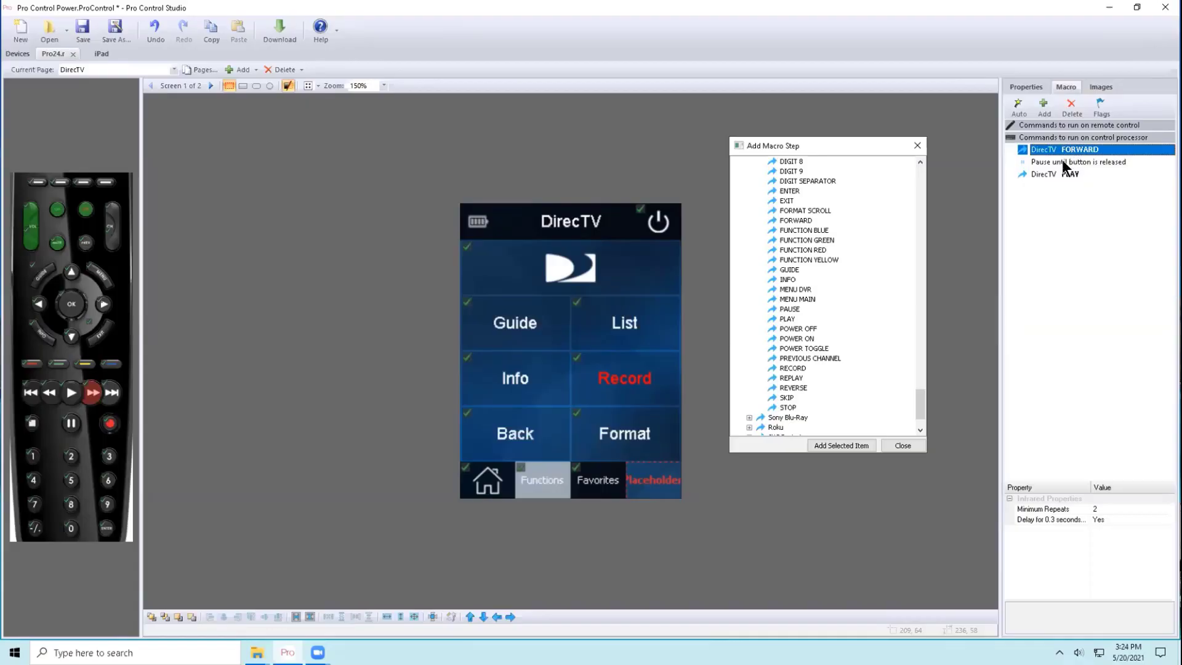
Delete the FORWARD, button pause and PLAY steps from the fast-forward button's macro.
left_click(1072, 109)
left_click(1072, 108)
left_click(1073, 108)
Try a Repeat Steps block with the Smart TV's CURSOR UP command nested inside, and delete the block.
scroll(827, 263, "up", 15)
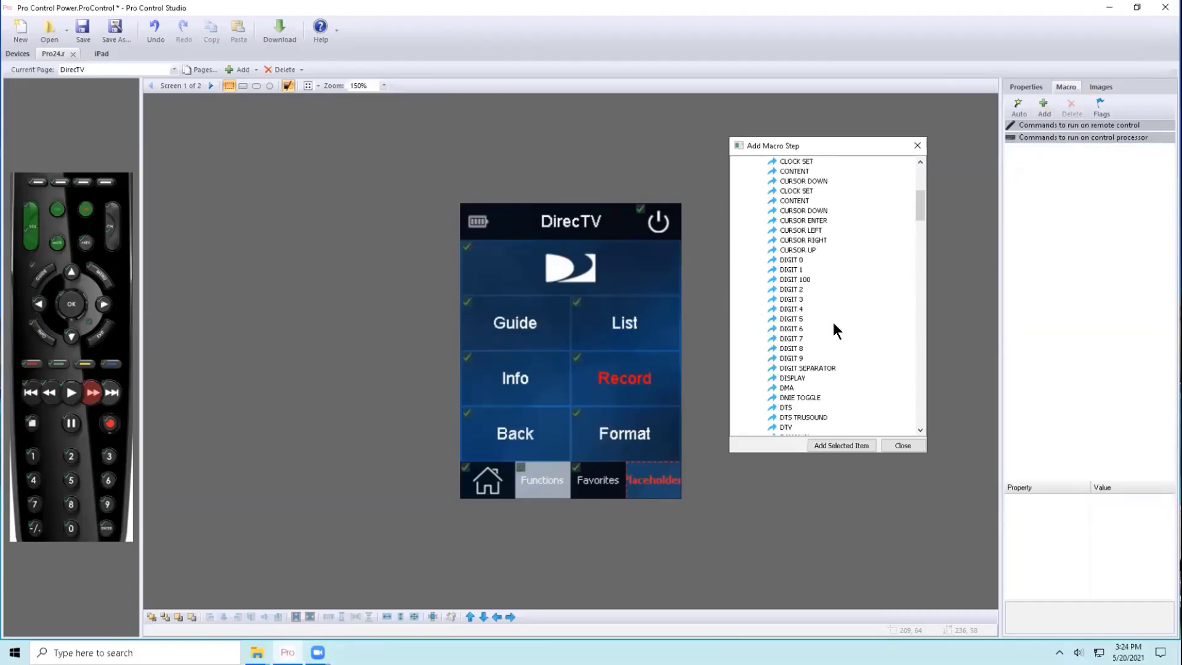
scroll(833, 322, "up", 5)
double_click(775, 191)
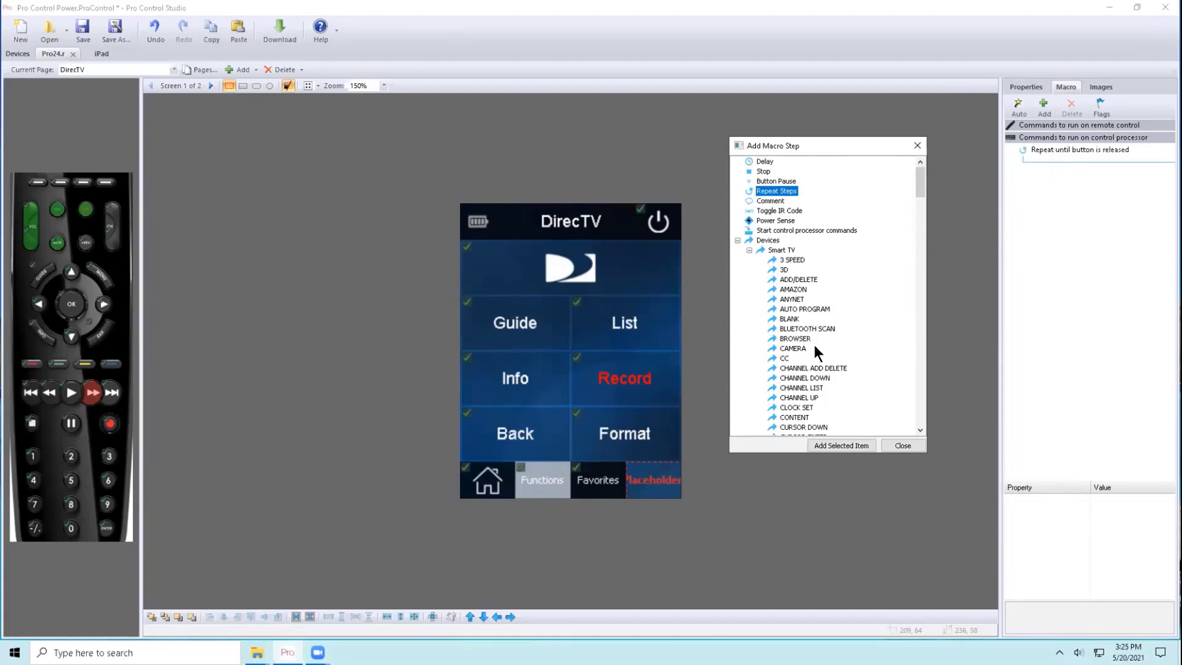
scroll(814, 349, "down", 7)
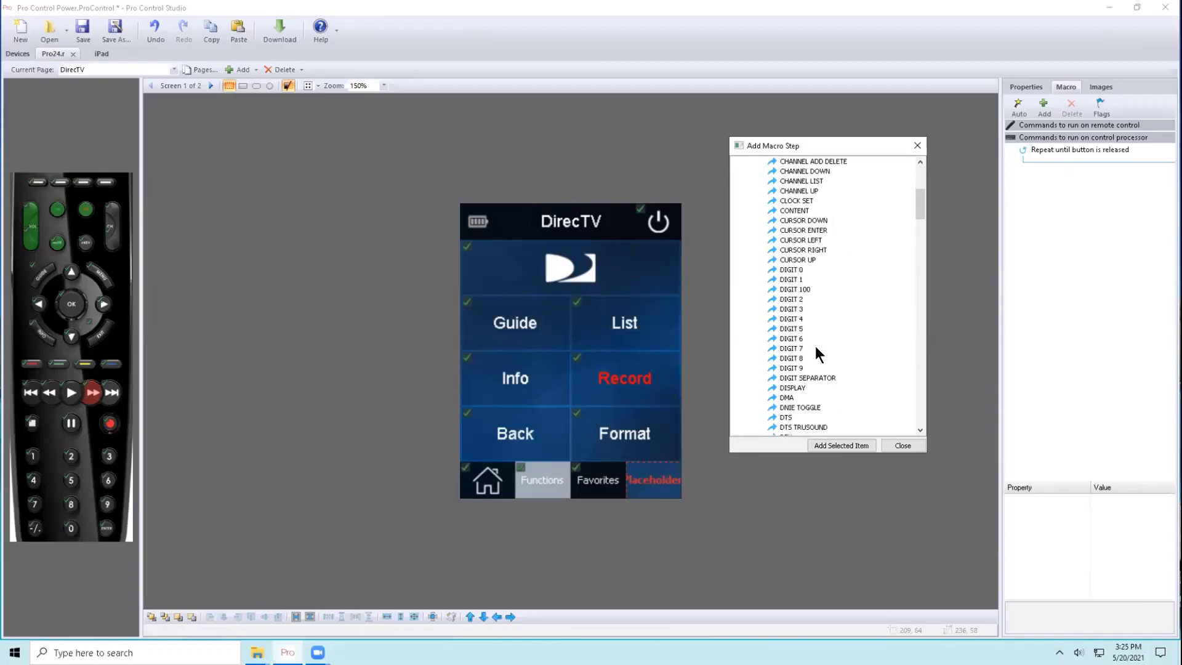
double_click(807, 262)
left_click_drag(1095, 175, 1099, 156)
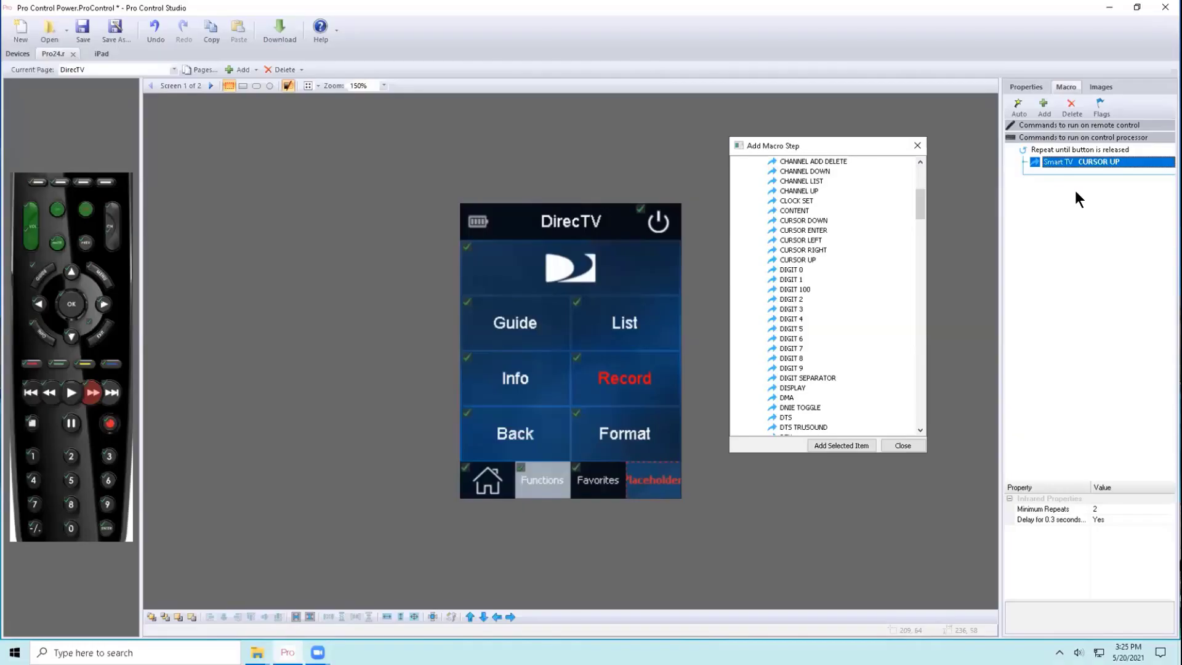
left_click(1094, 149)
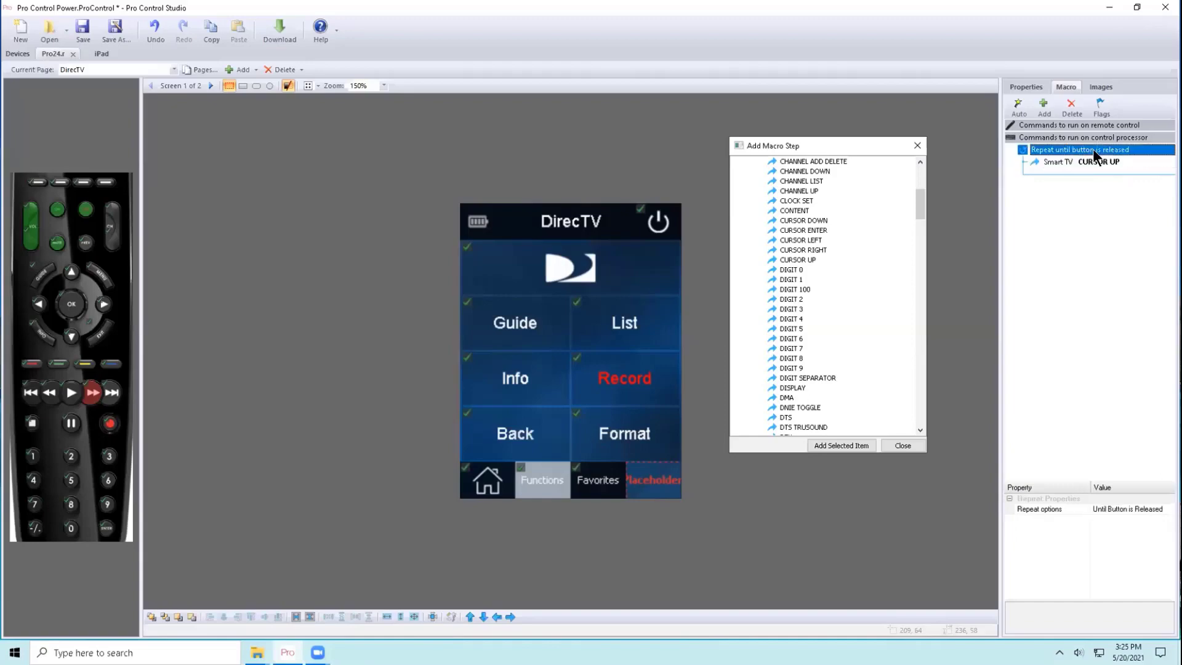
left_click(1071, 108)
Add a Comment step reading "This where the BLuray pauses" to the fast-forward button's macro.
left_click_drag(919, 203, 907, 167)
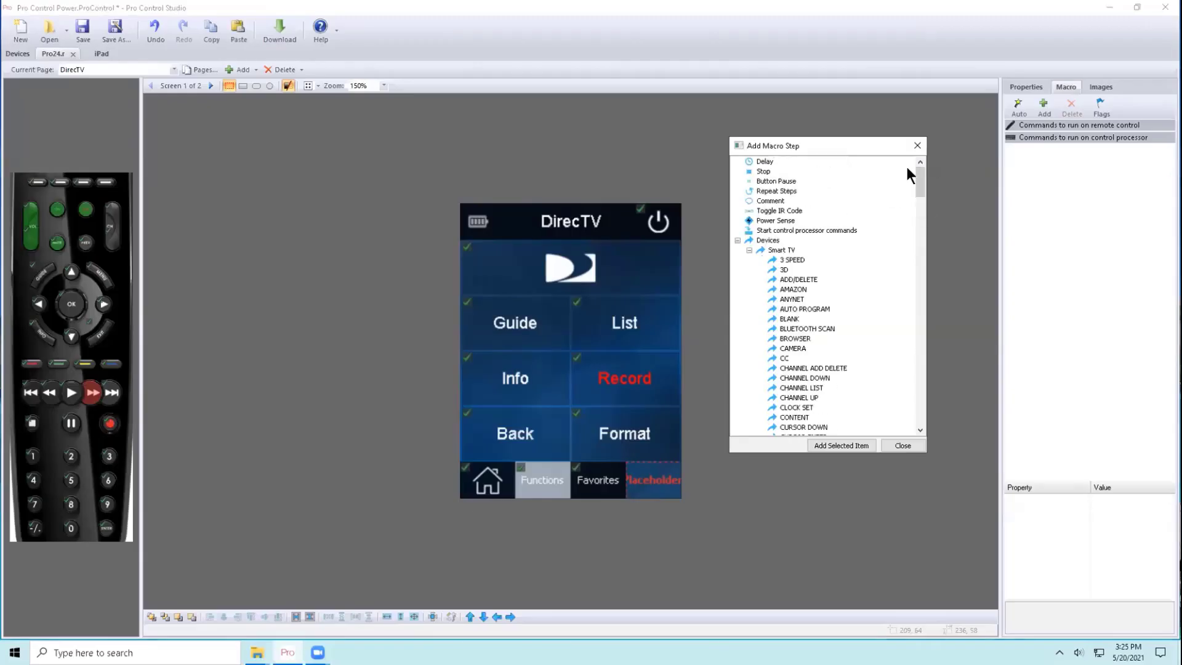
double_click(767, 200)
left_click(1066, 153)
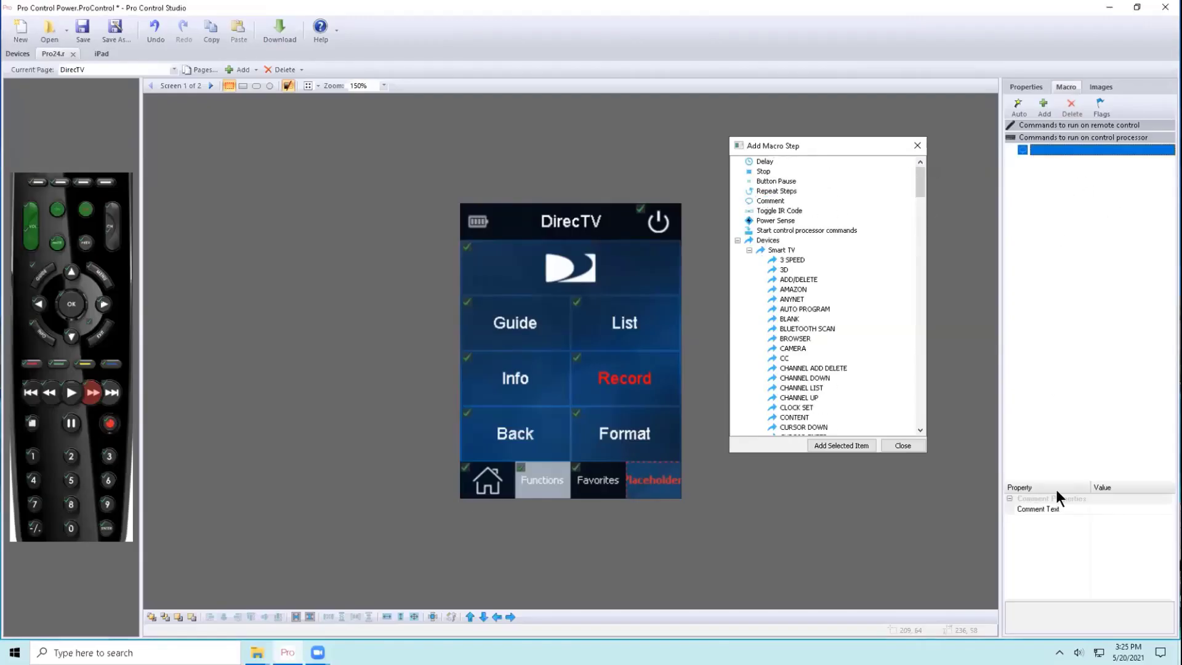
left_click(1085, 510)
left_click_drag(1089, 509, 1087, 510)
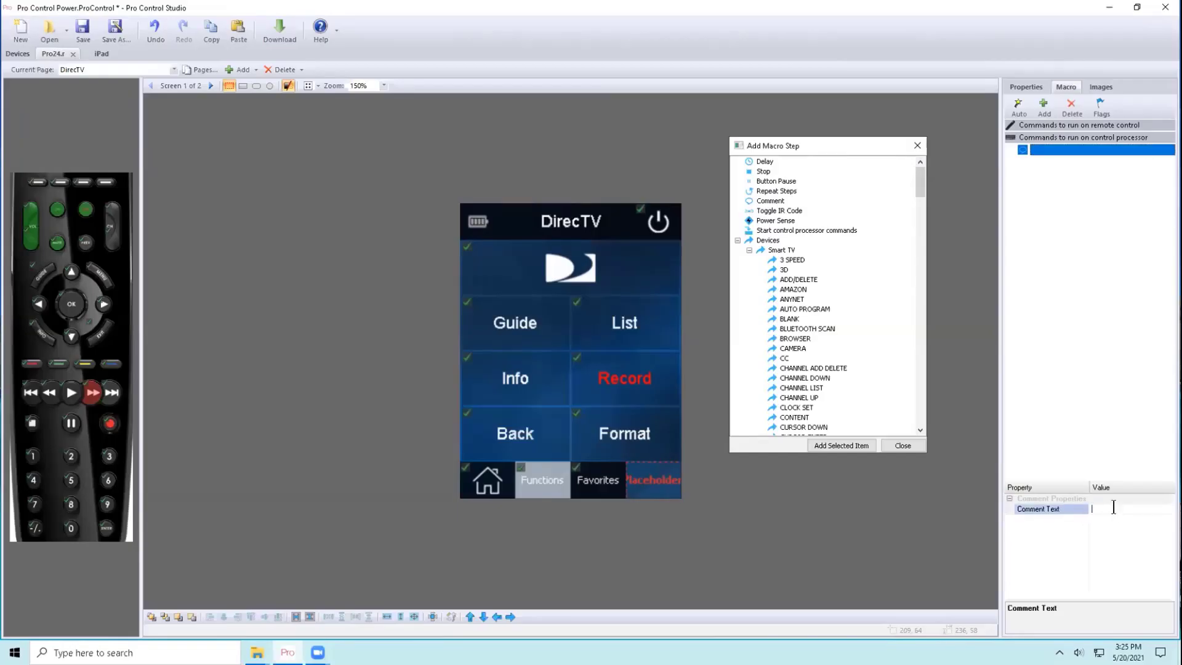
type("This where the BLuray pauses")
key("Return")
Replace the Button Pause step in the DirecTV logo button's macro with a Toggle IR Code step.
left_click(586, 336)
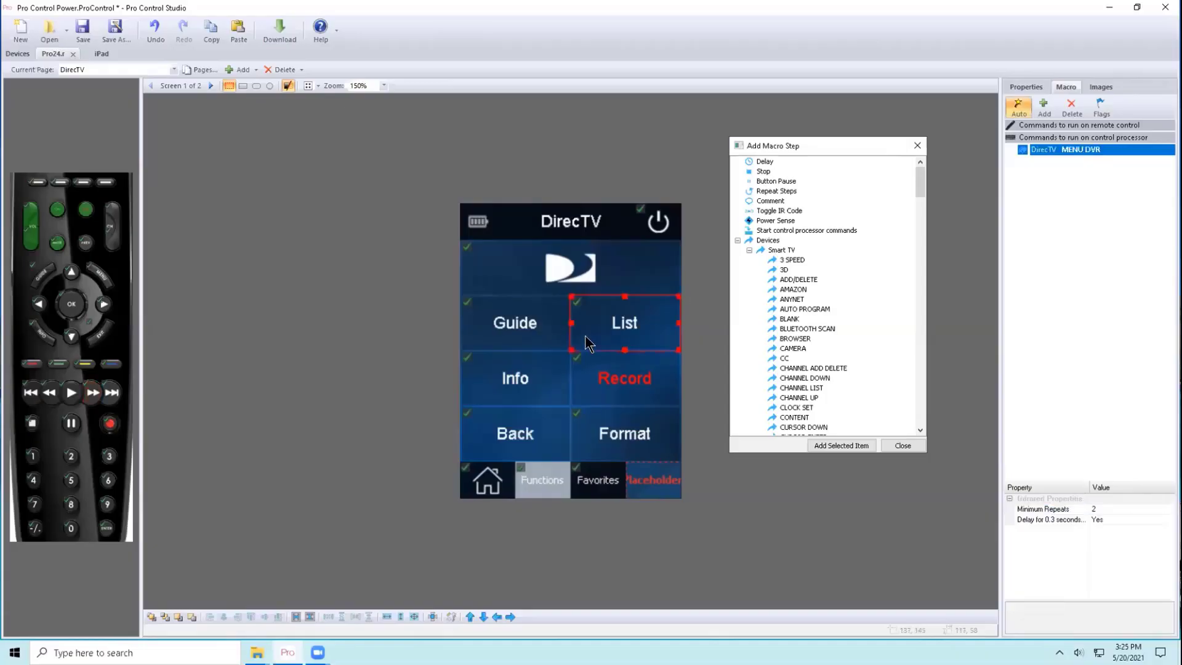
left_click(623, 277)
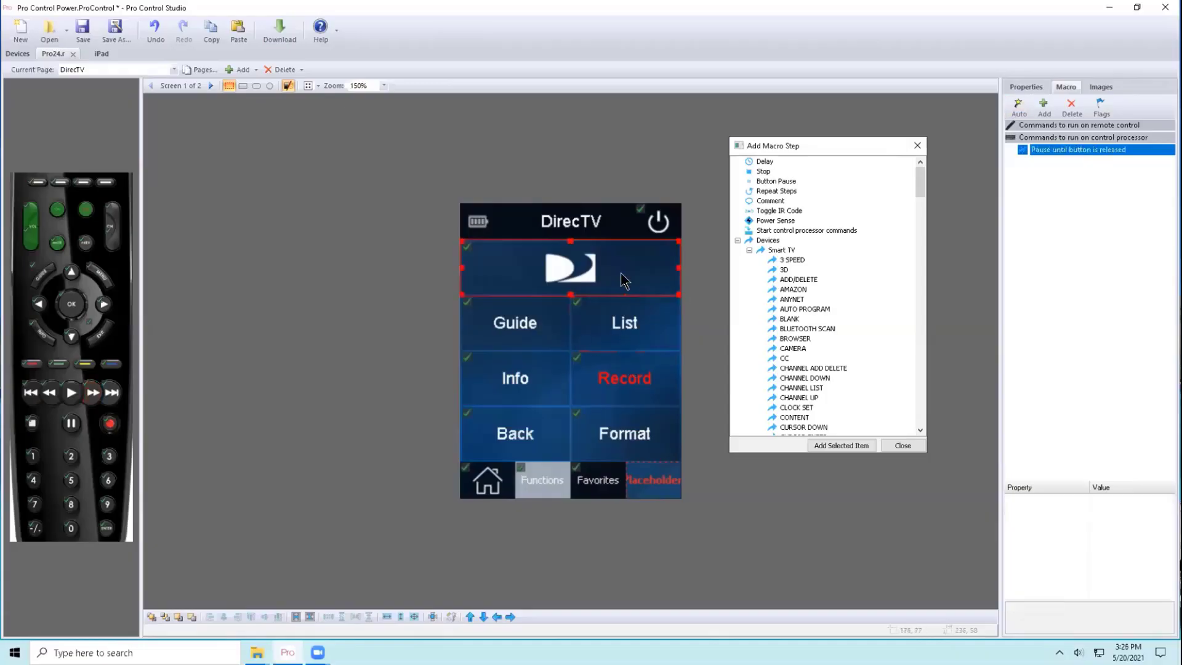
left_click(1079, 106)
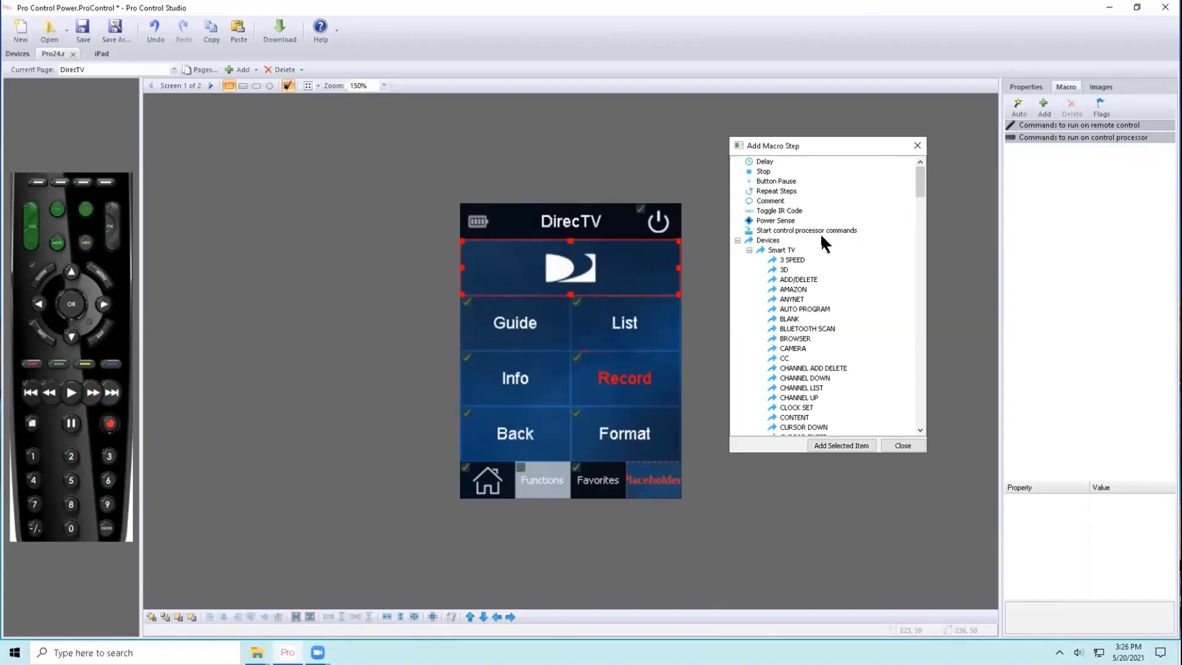
left_click(749, 250)
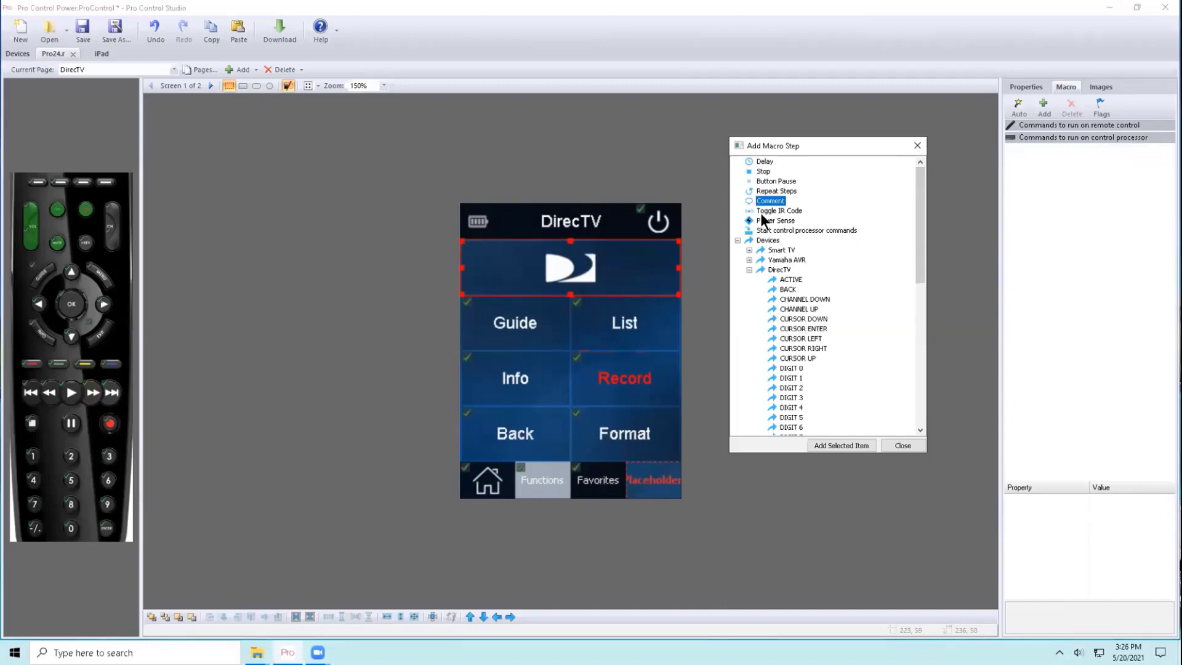
left_click(778, 211)
left_click(738, 240)
double_click(779, 211)
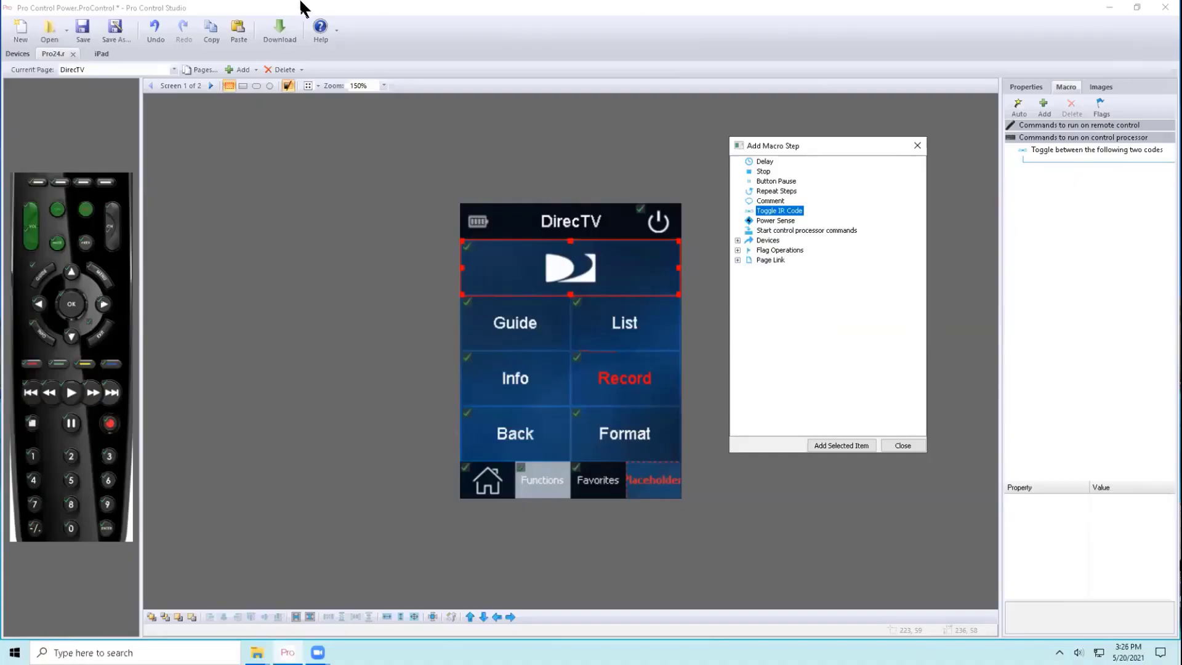
Search the Pro Control IR library for "cisco iptv" and choose the Cisco IPN/VPN/ISB and CIS (IPTV) Series set top box.
left_click(17, 54)
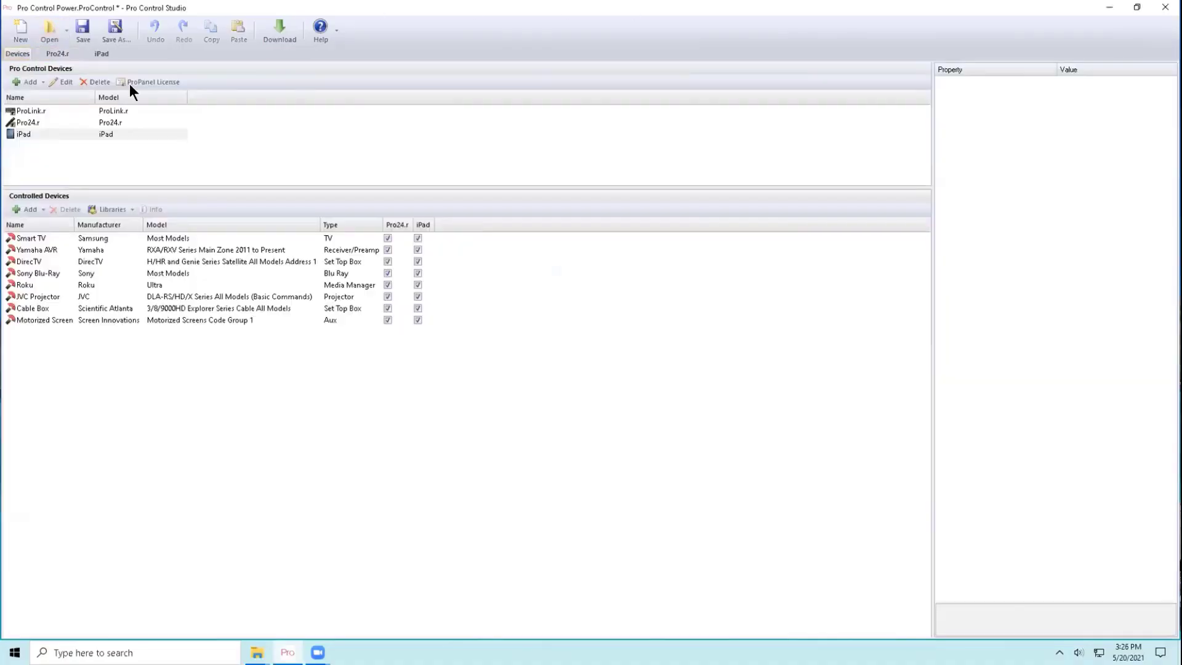
left_click(26, 205)
left_click(51, 224)
type("cisco")
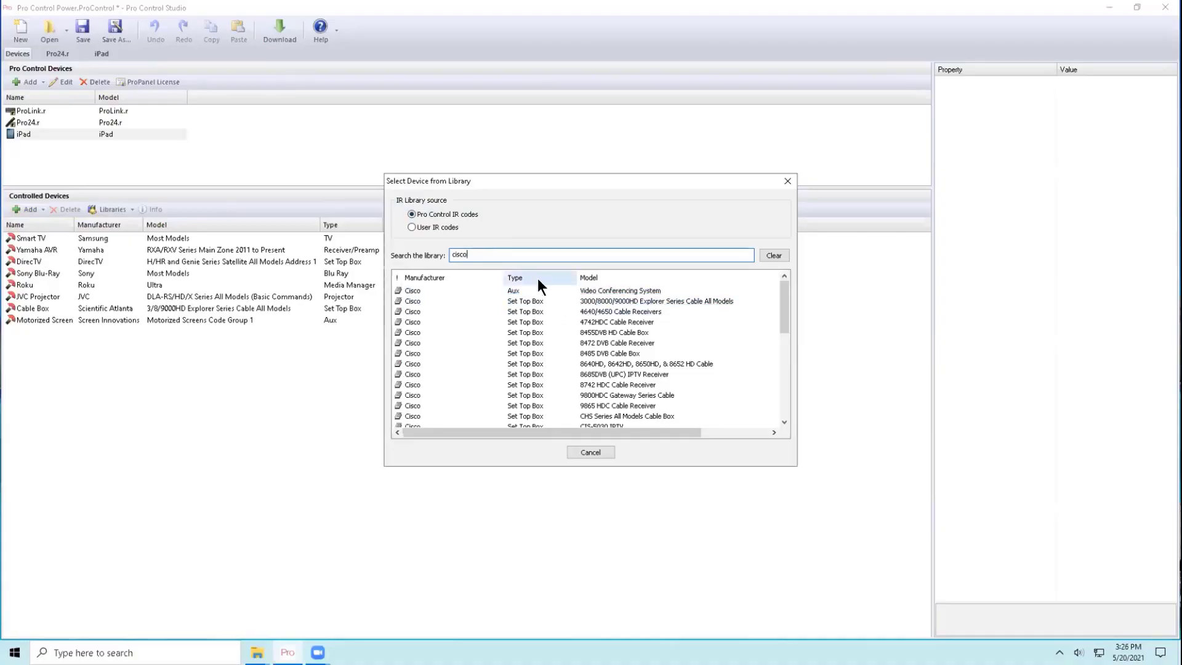
type("tv")
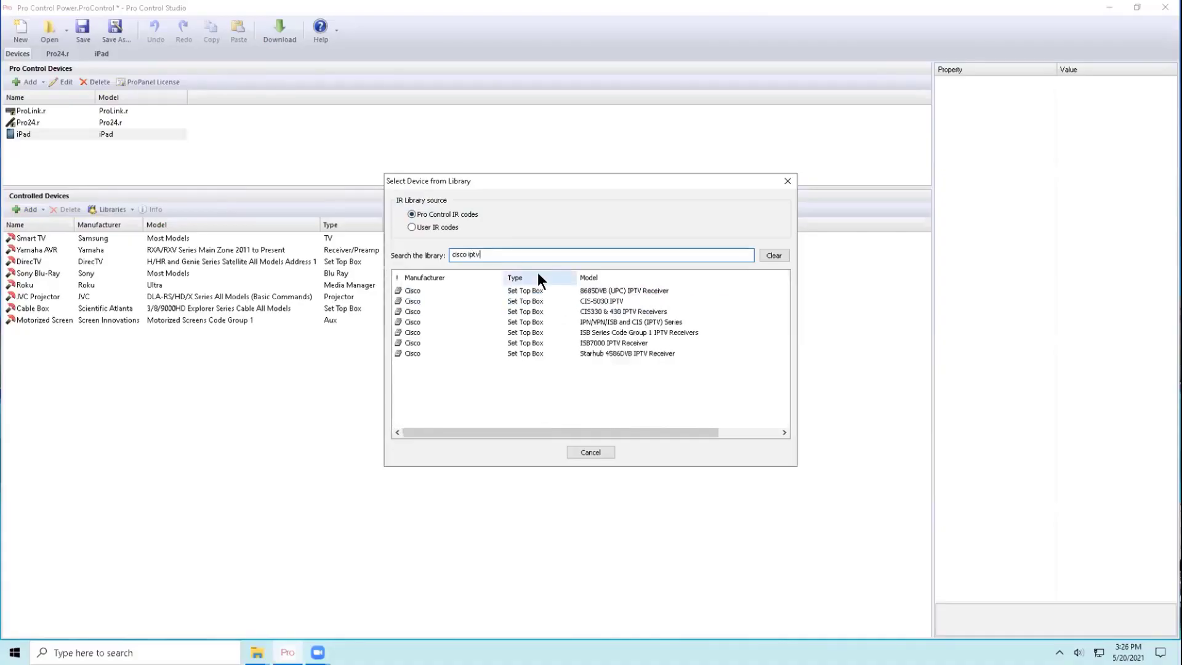
left_click(616, 324)
double_click(616, 324)
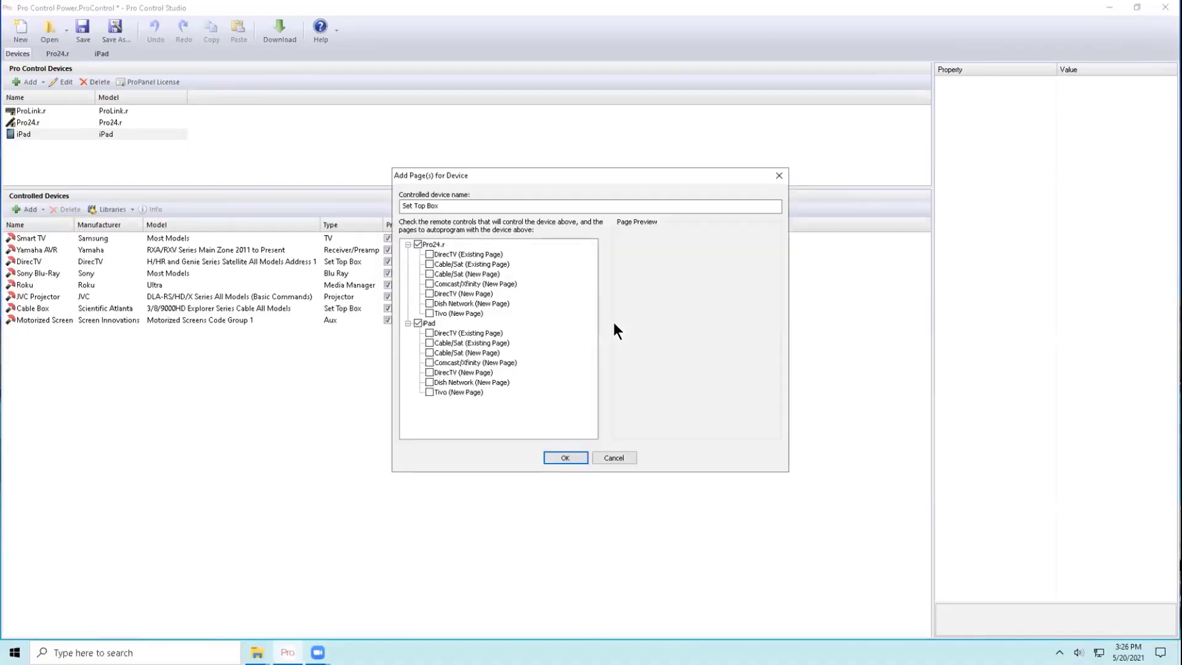
Name the new set top box "Cable Toggle" and add it for the Pro24.r and iPad without autoprogramming any pages.
left_click_drag(451, 210, 327, 212)
type("C")
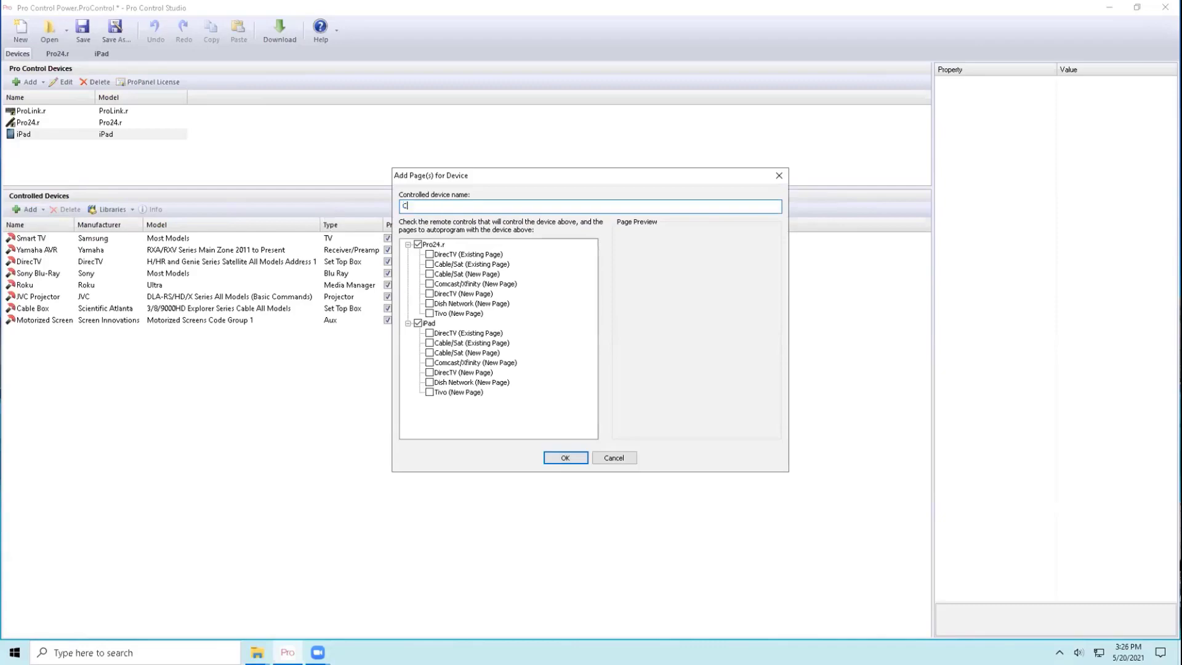
type("able Toggle")
left_click(562, 458)
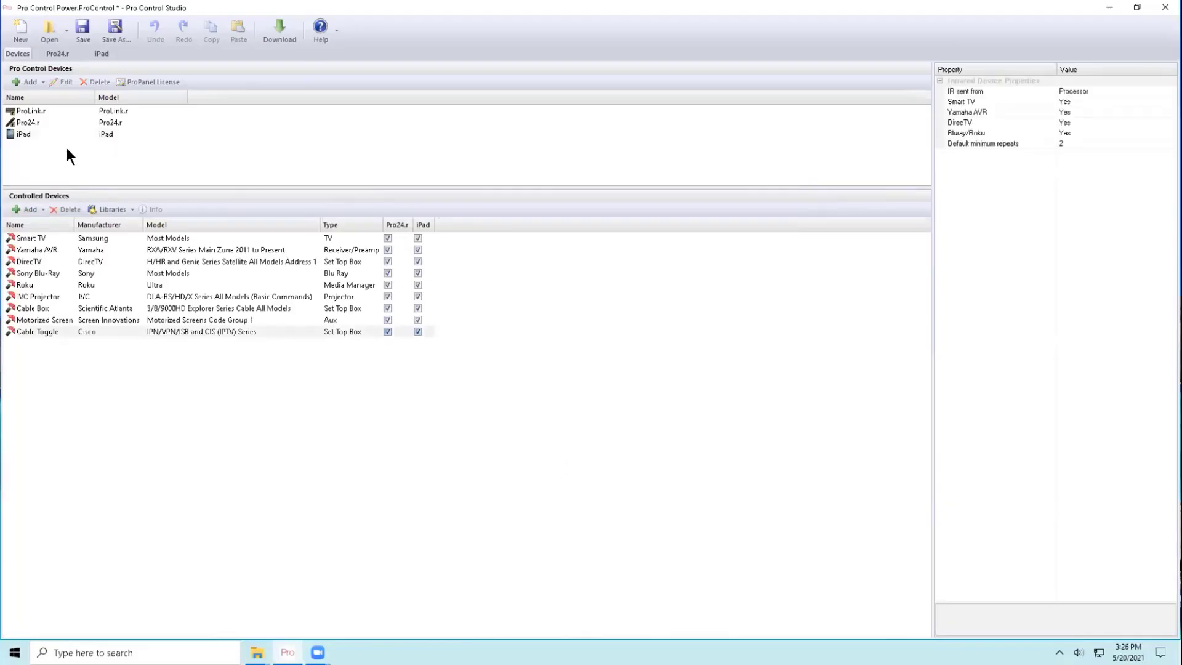
On the Pro24.r, nest Cable Toggle's MENU MAIN and MENU MAIN (T = 1) commands in the DirecTV logo button's Toggle IR Code block.
double_click(32, 120)
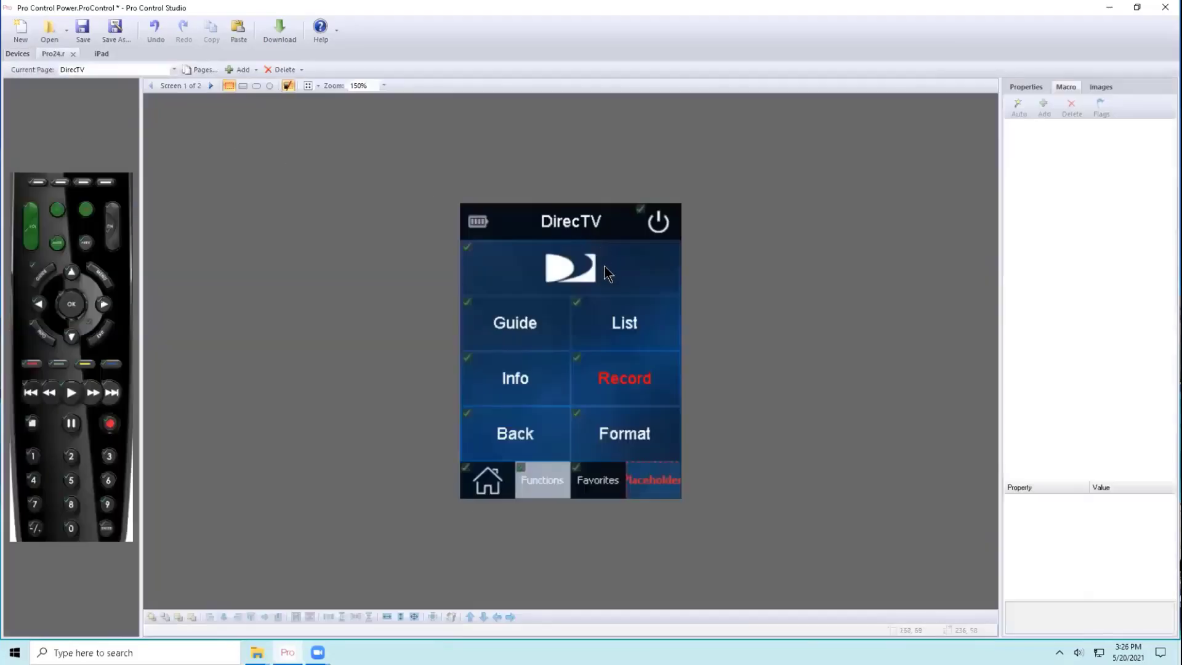
left_click(604, 264)
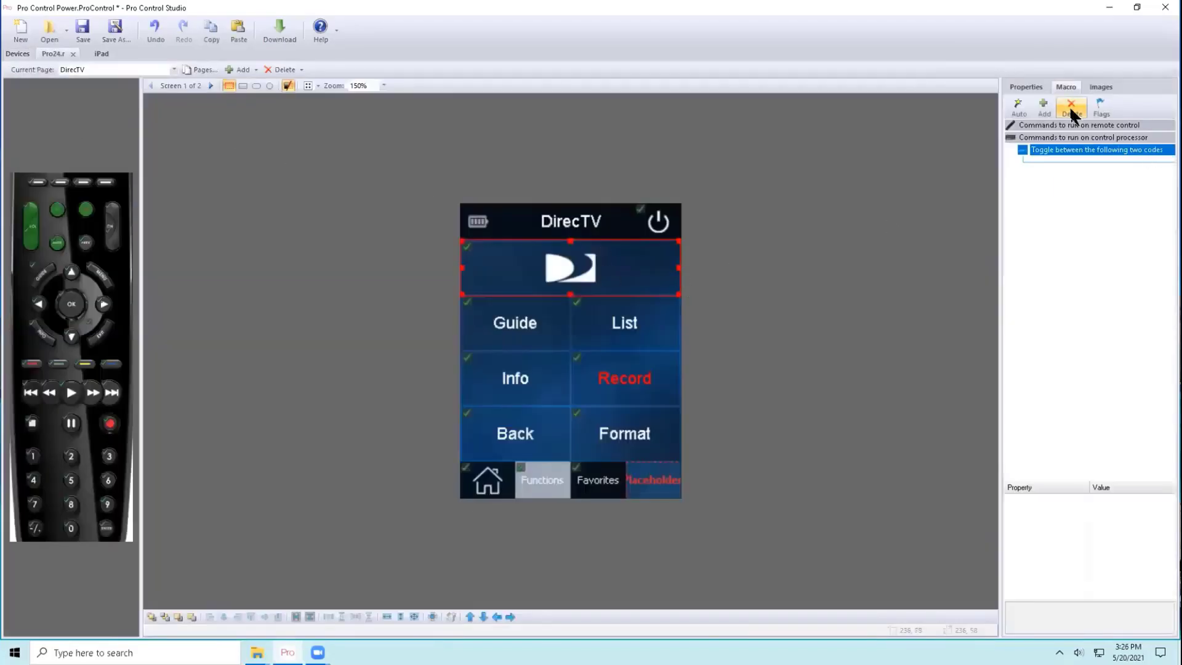
left_click(1044, 106)
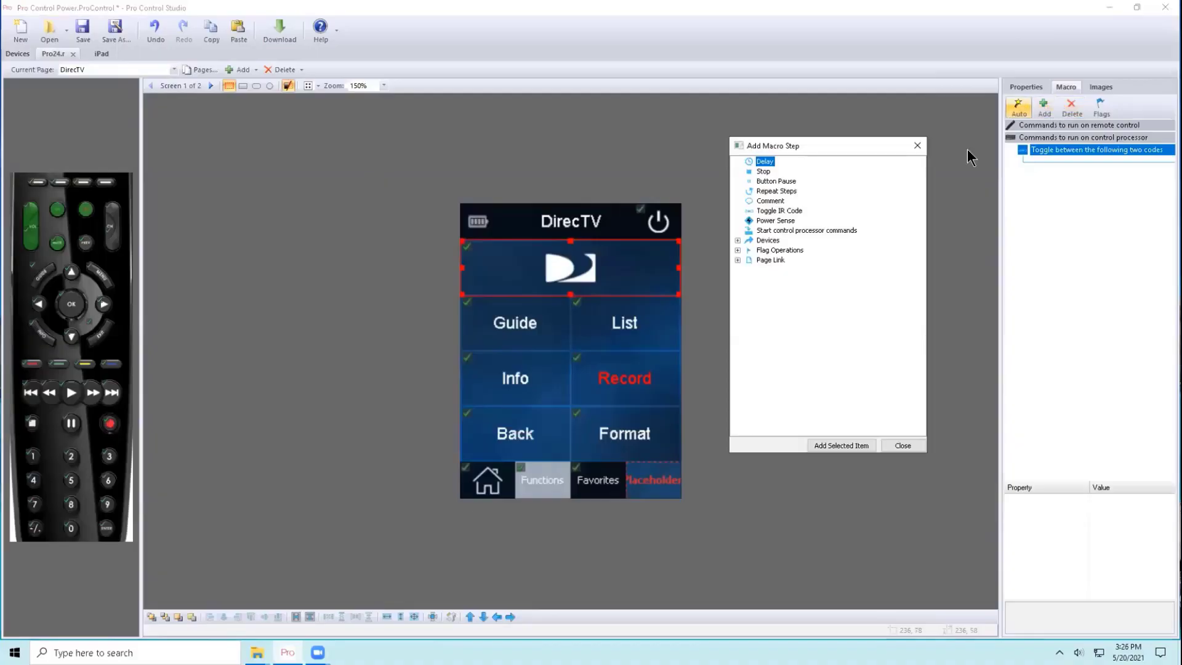
left_click(736, 240)
double_click(778, 328)
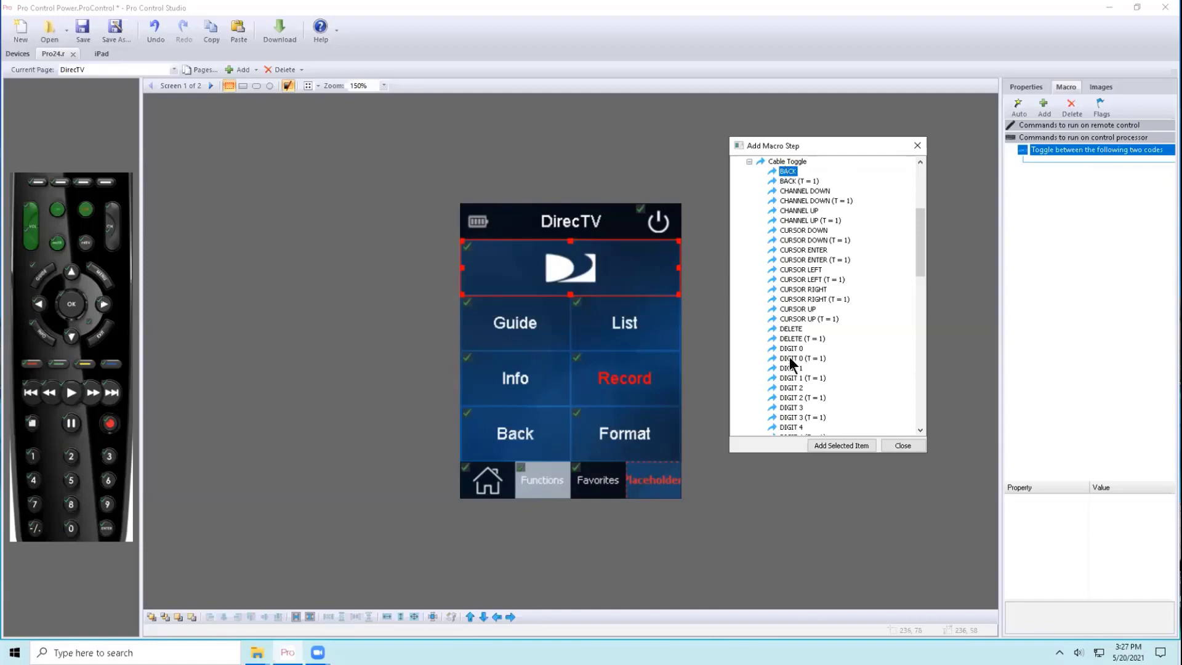
scroll(813, 314, "down", 2)
scroll(816, 307, "up", 1)
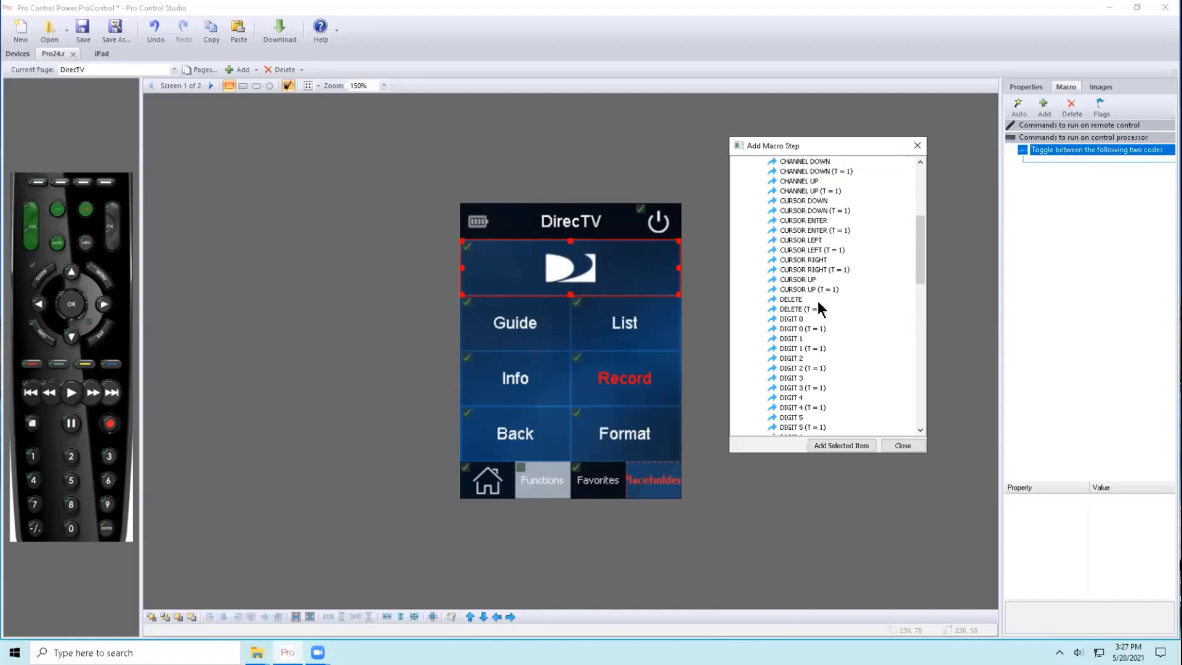
scroll(820, 299, "down", 13)
scroll(823, 282, "down", 3)
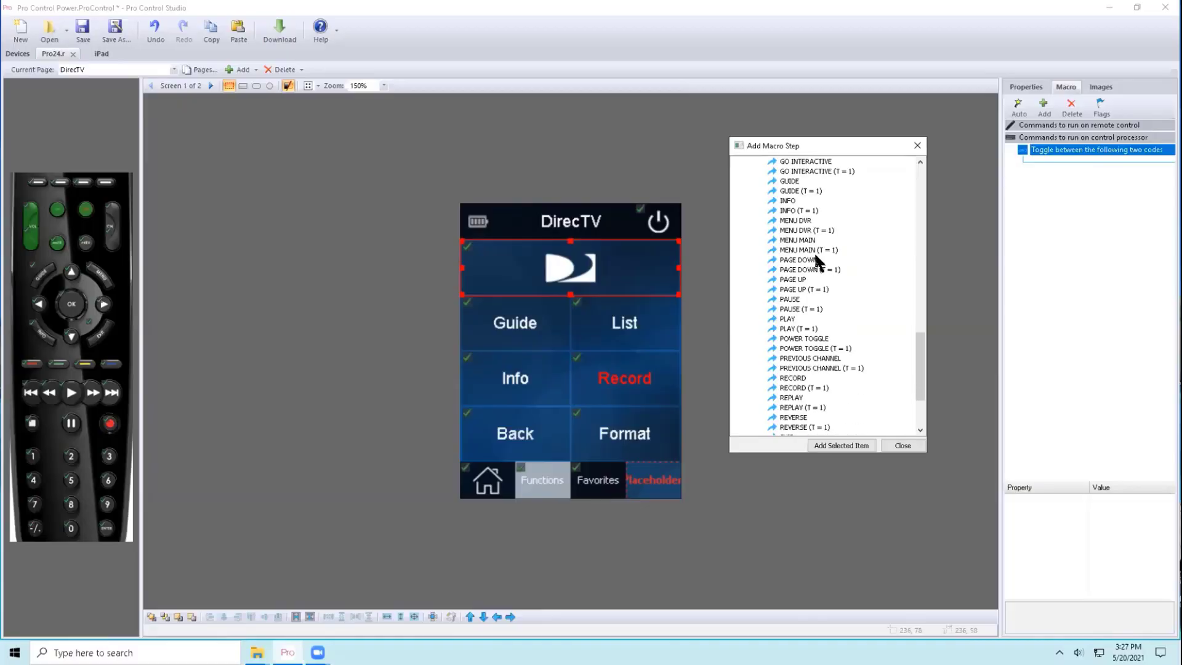
double_click(788, 240)
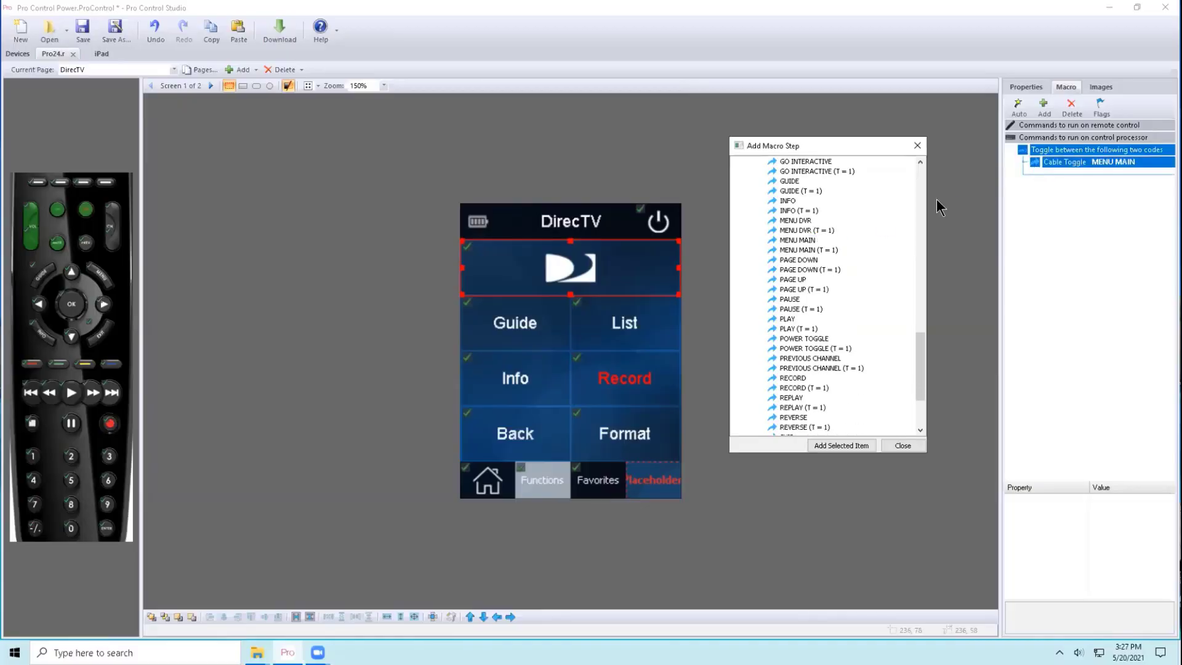
left_click_drag(794, 249, 1095, 175)
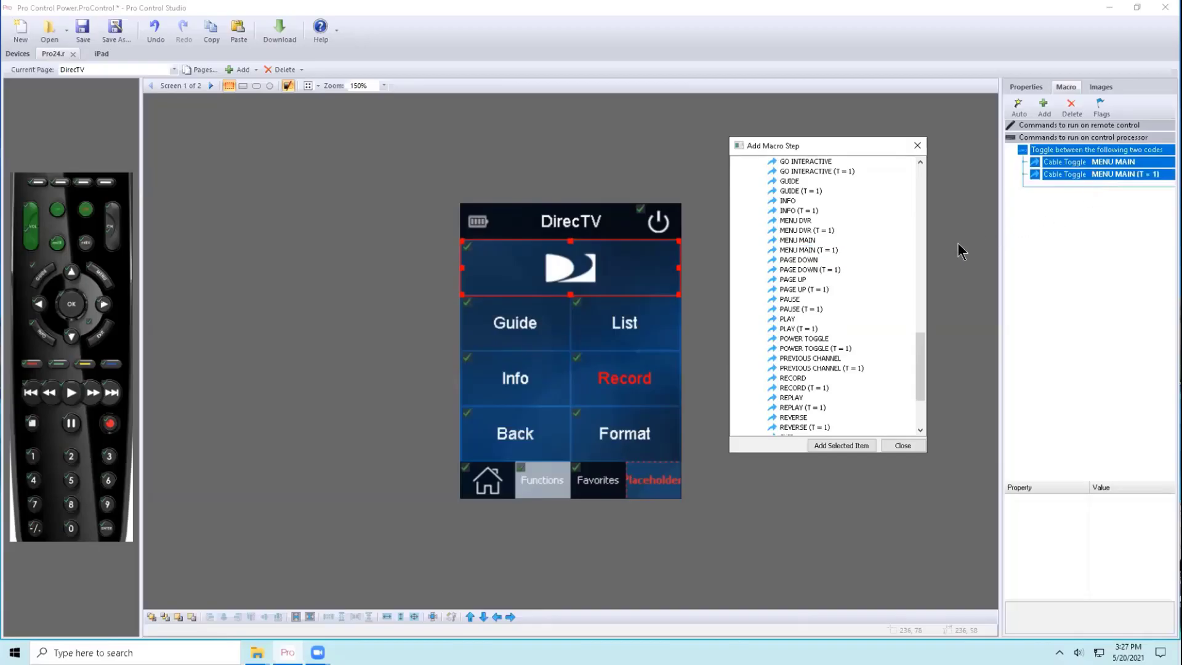
Examine how the Toggle IR Code block pairs the MENU MAIN and MENU MAIN (T = 1) commands.
left_click(1102, 174)
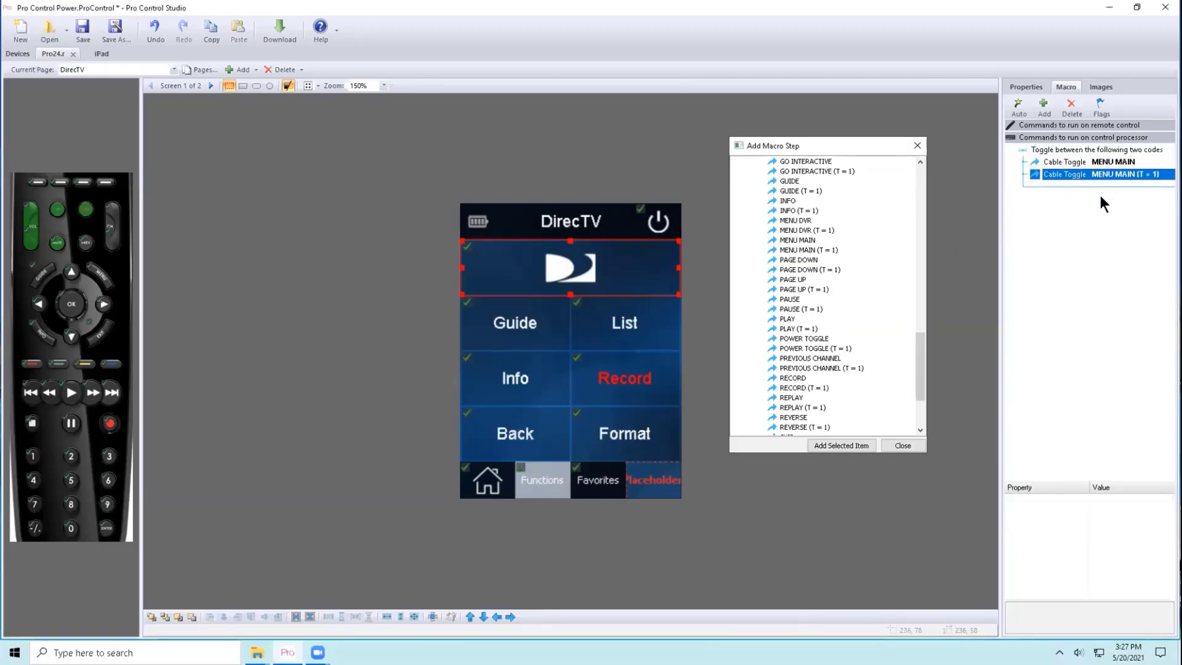
left_click(1103, 151)
left_click(1092, 161)
left_click(1088, 170)
left_click(1088, 164)
left_click(1088, 171)
left_click(1088, 162)
left_click(1088, 191)
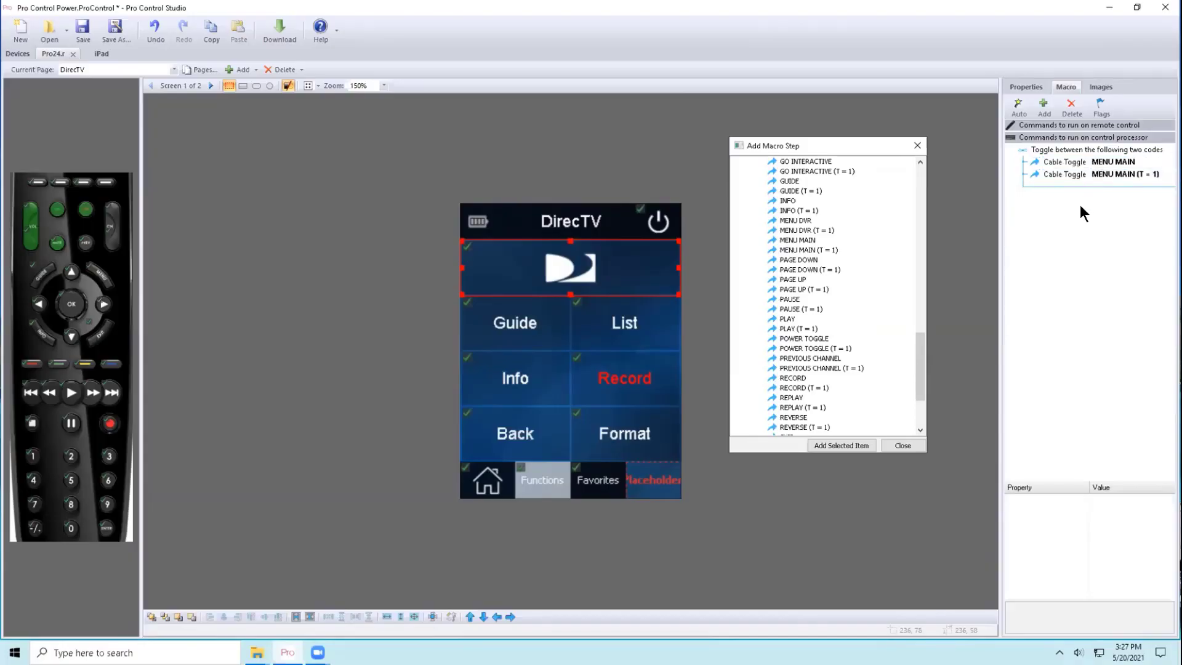
left_click(1118, 163)
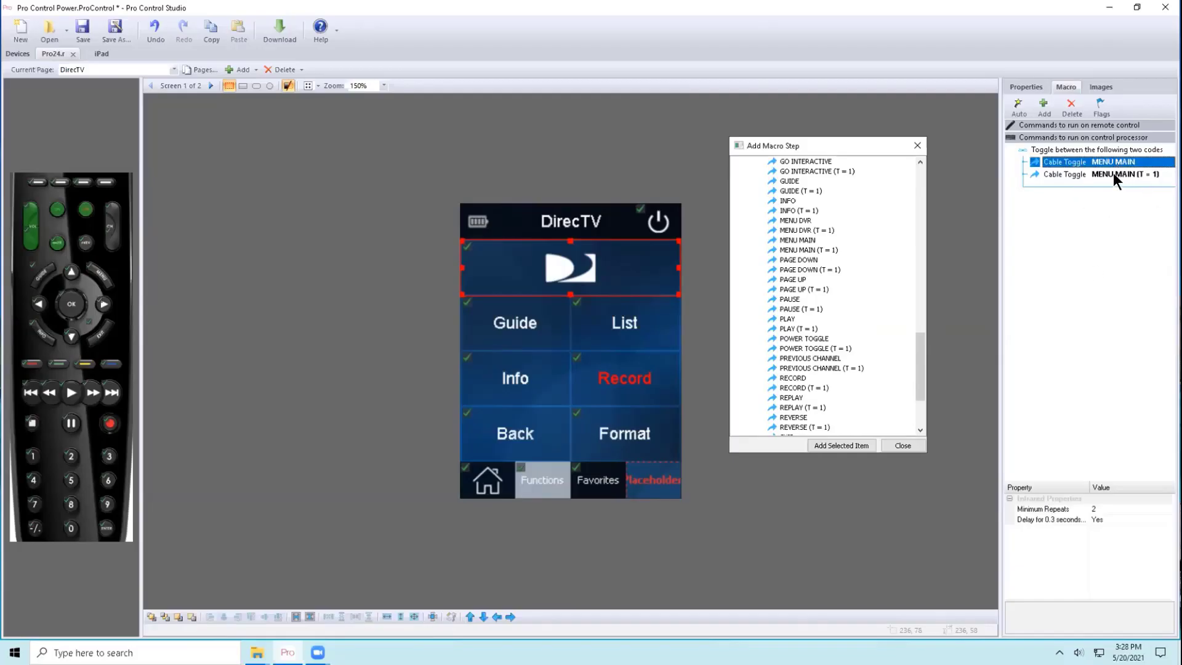
left_click(1114, 173)
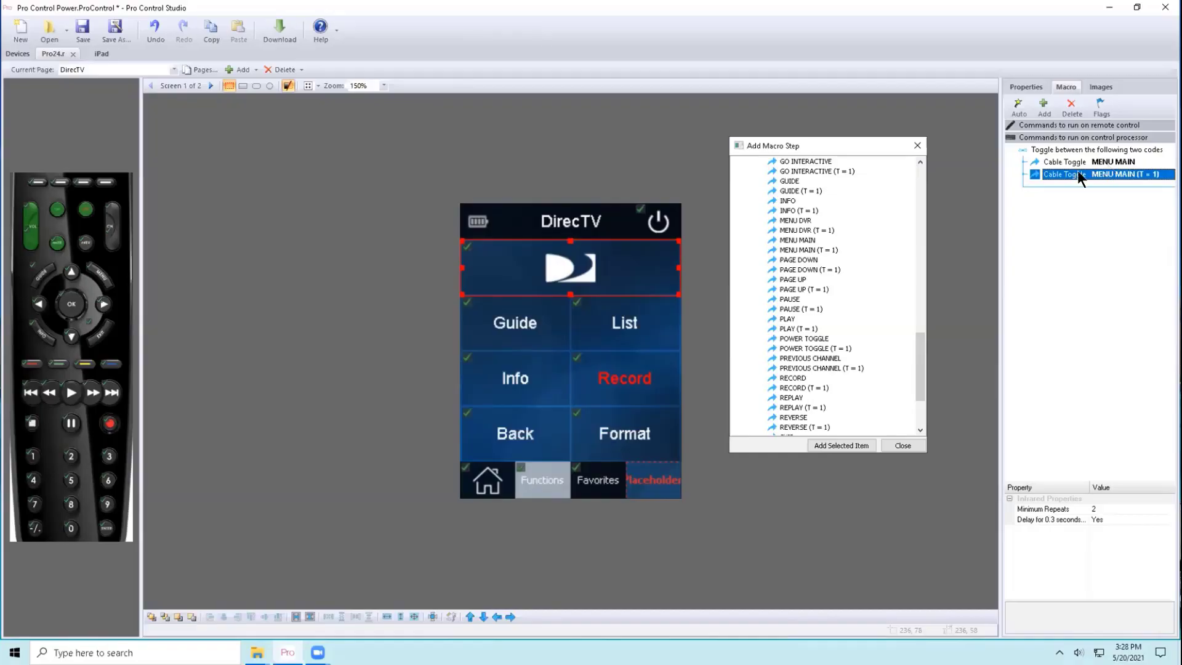
Delete both Cable Toggle MENU MAIN commands from the Toggle IR Code block.
left_click(1085, 162)
key("Delete")
left_click(1085, 162)
key("Delete")
Nest the Smart TV's INPUT HDMI 1 and INPUT HDMI 2 commands in the Toggle IR Code block.
left_click_drag(921, 346, 871, 209)
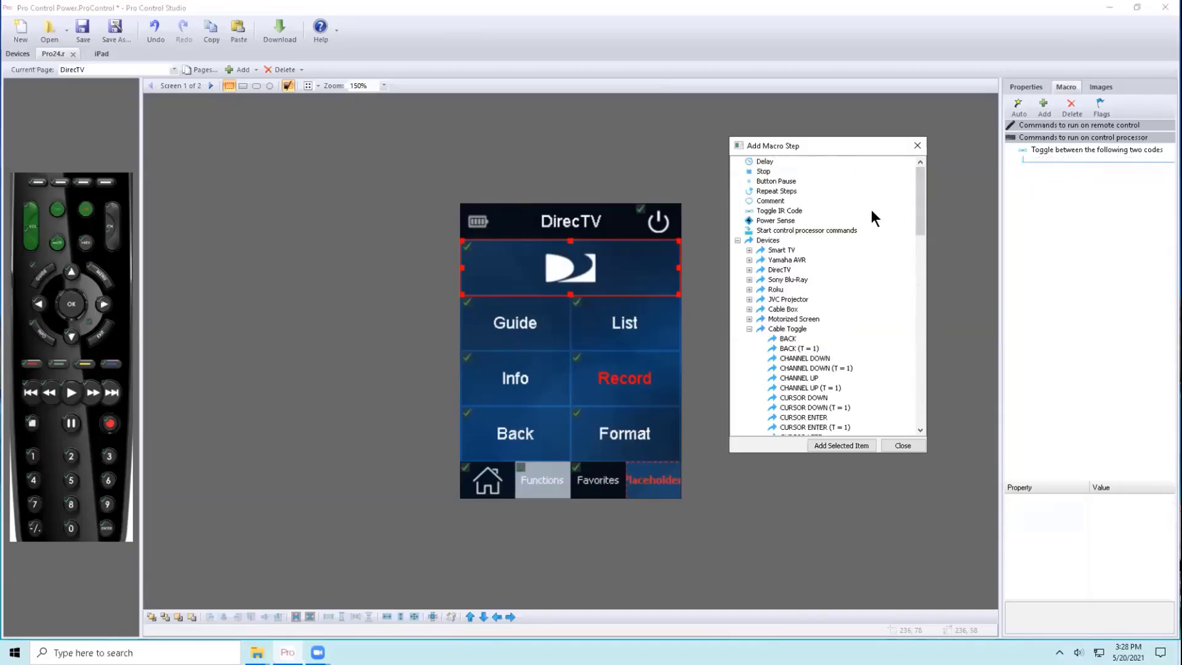
left_click(749, 328)
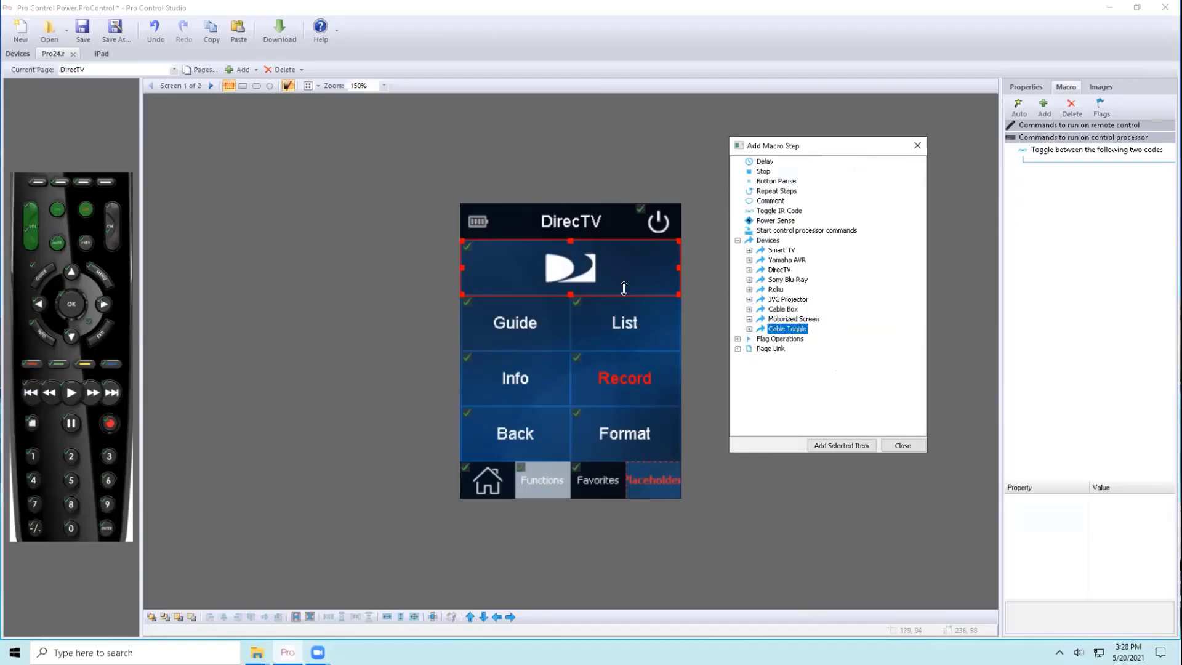
left_click(749, 250)
scroll(818, 276, "down", 8)
scroll(824, 278, "down", 18)
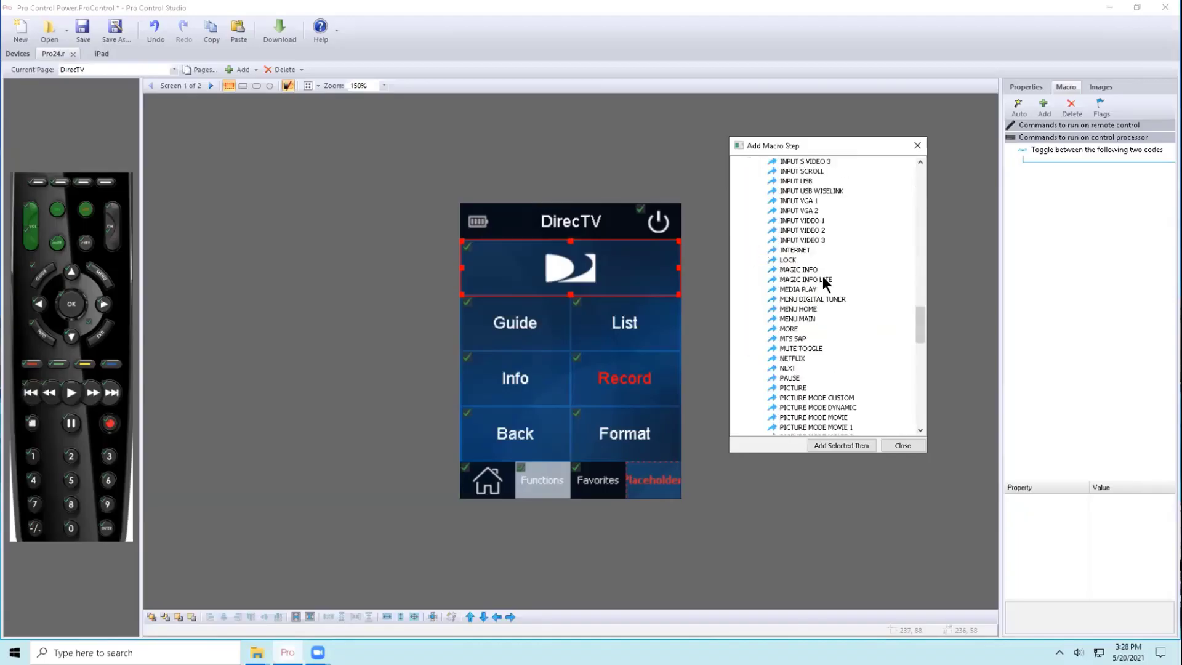
scroll(823, 267, "up", 1)
left_click_drag(813, 210, 1073, 164)
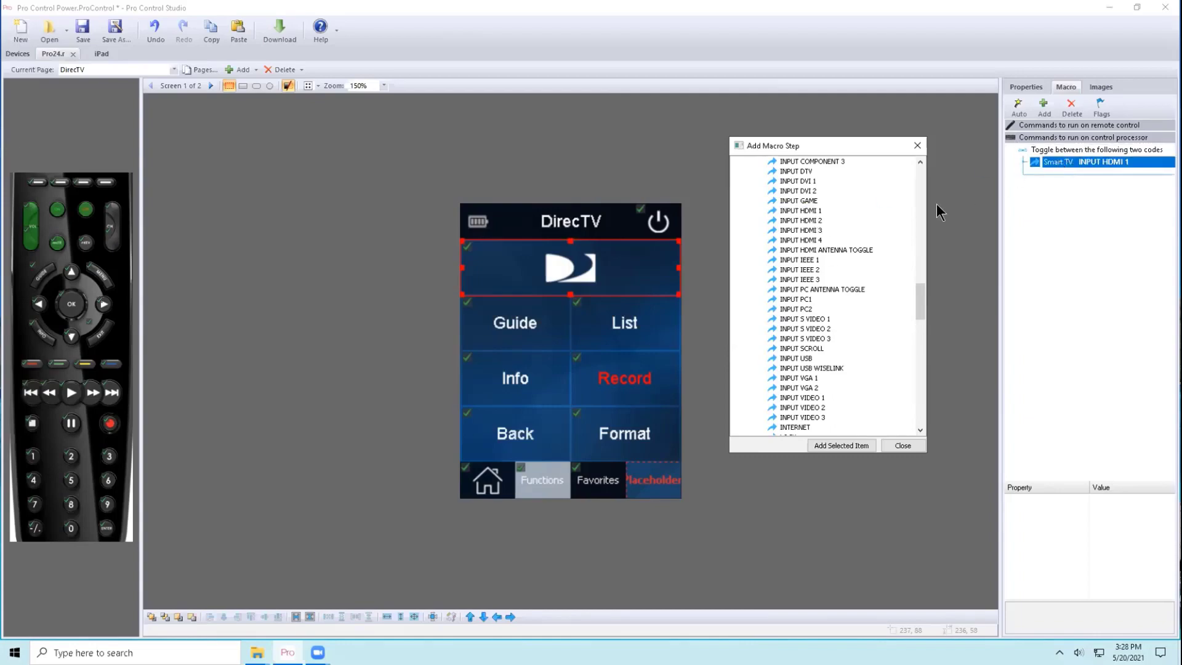
left_click_drag(808, 220, 1102, 179)
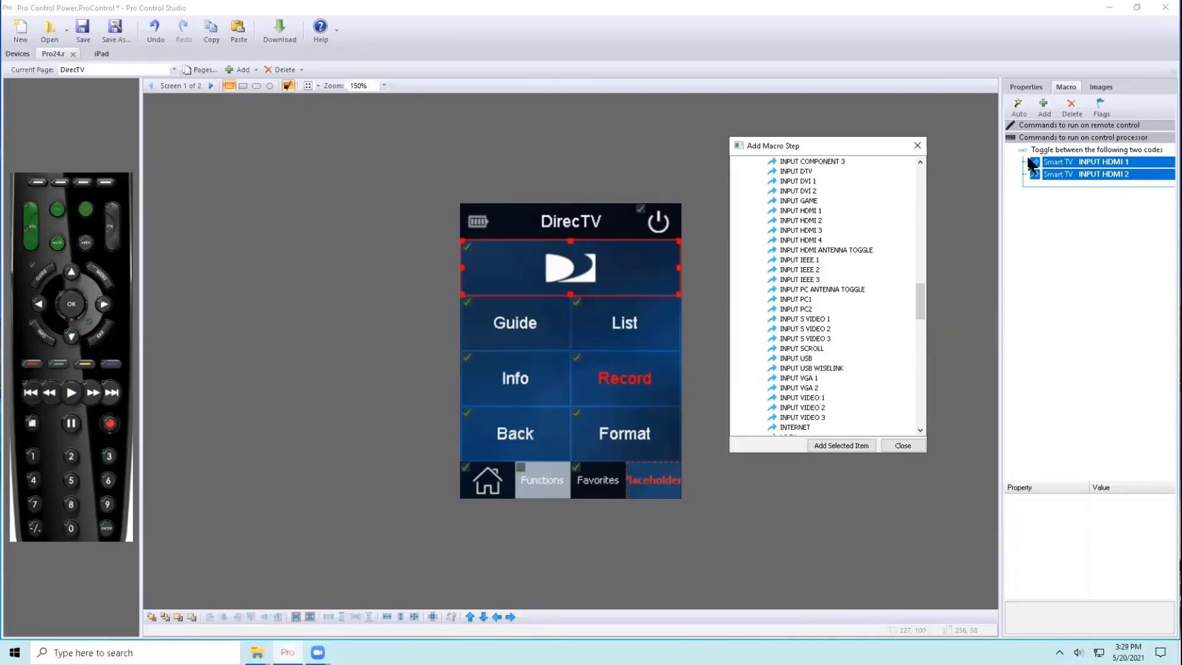
Delete the entire Toggle IR Code block from the DirecTV logo button's macro.
left_click(1078, 151)
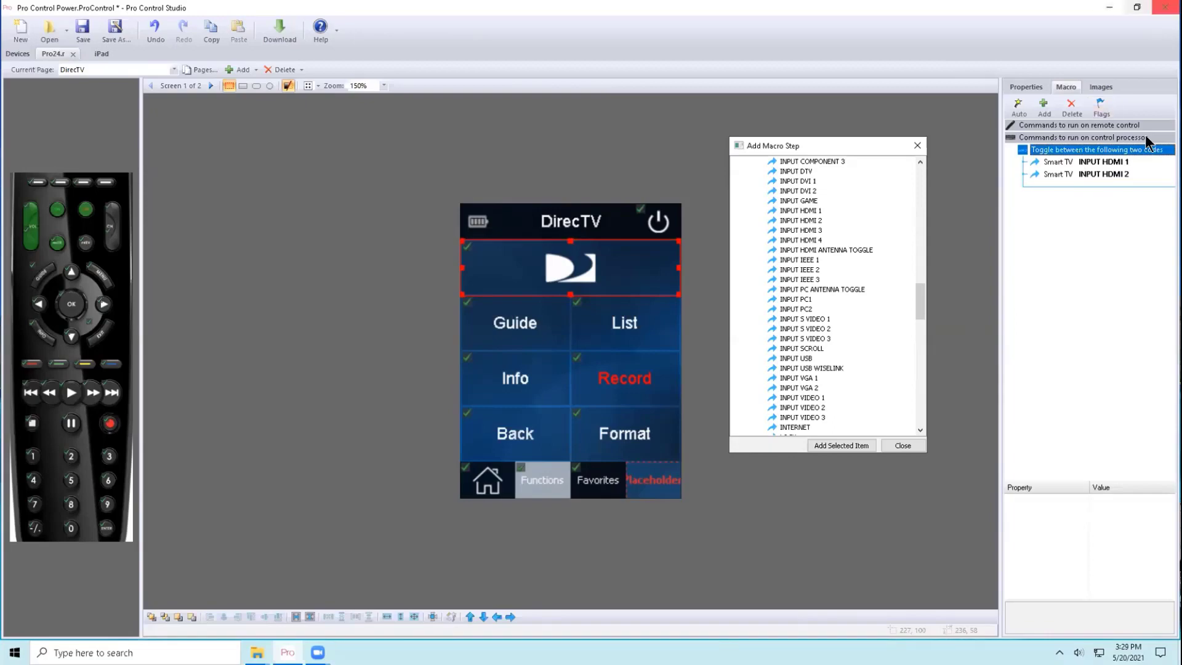
key("Delete")
left_click_drag(917, 303, 924, 153)
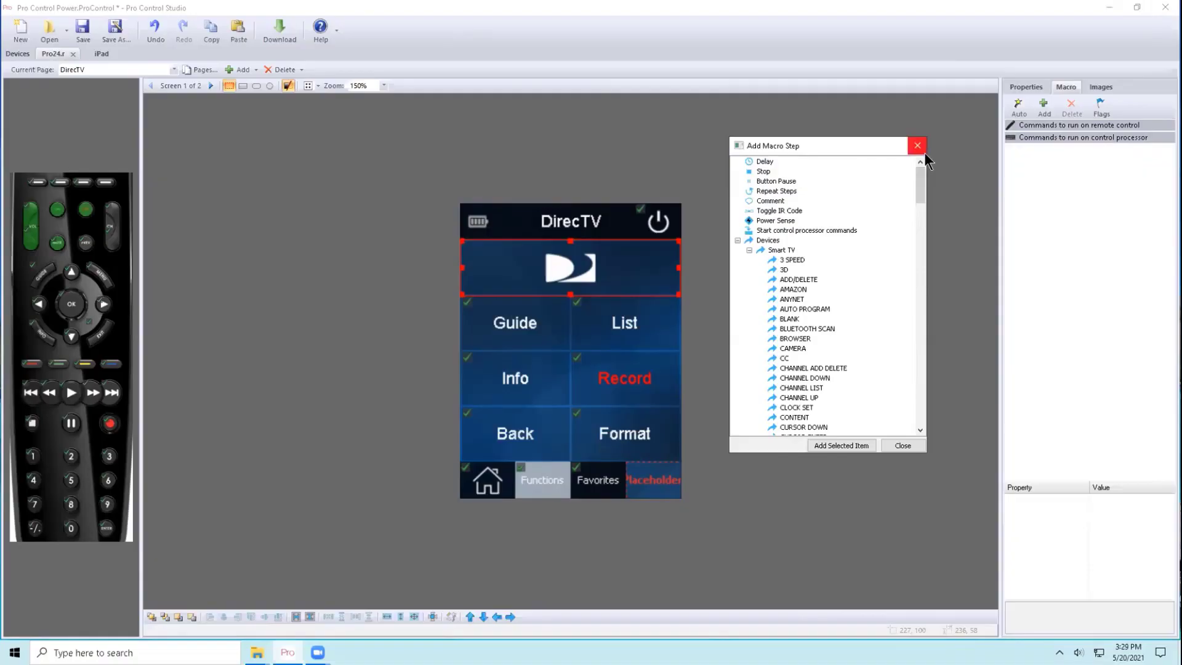
left_click(749, 250)
Examine the Start control processor commands step type and the remote and processor commands in the Home page's DirecTV button macro.
left_click(769, 220)
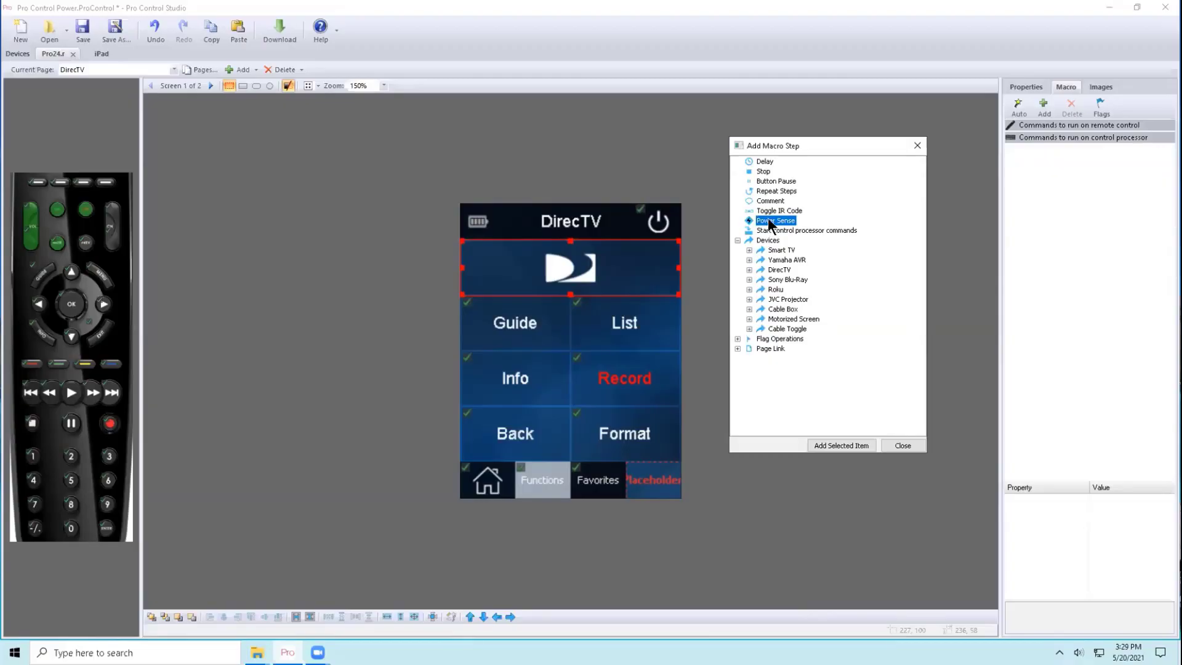
left_click(769, 231)
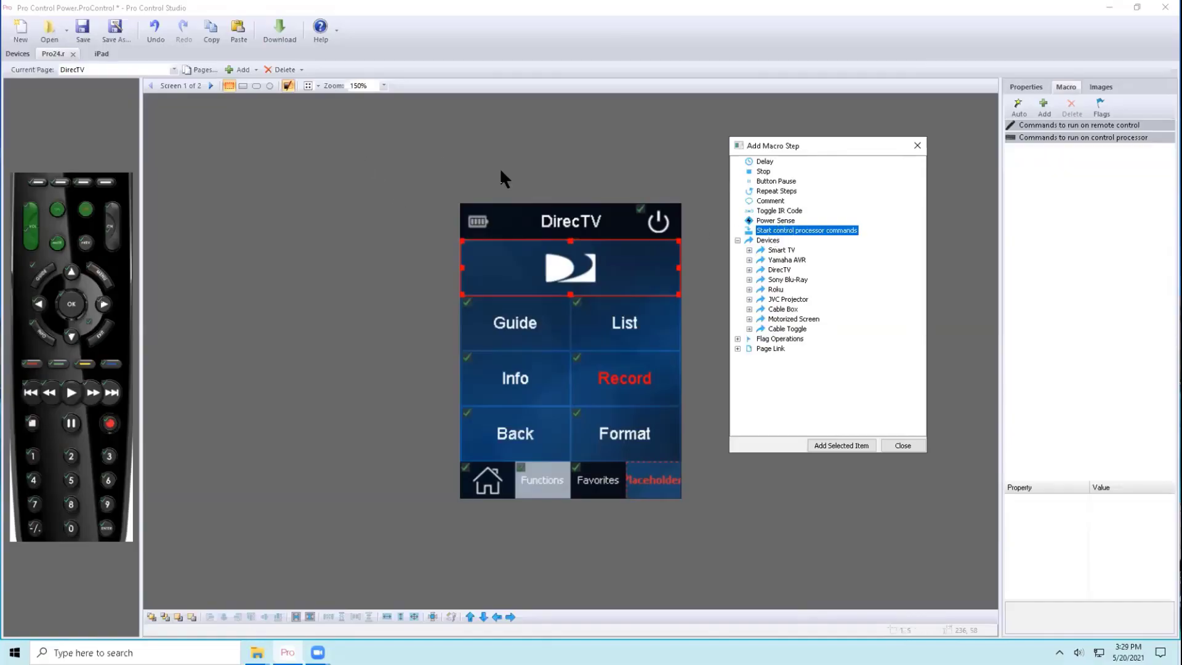
left_click(135, 70)
left_click(80, 80)
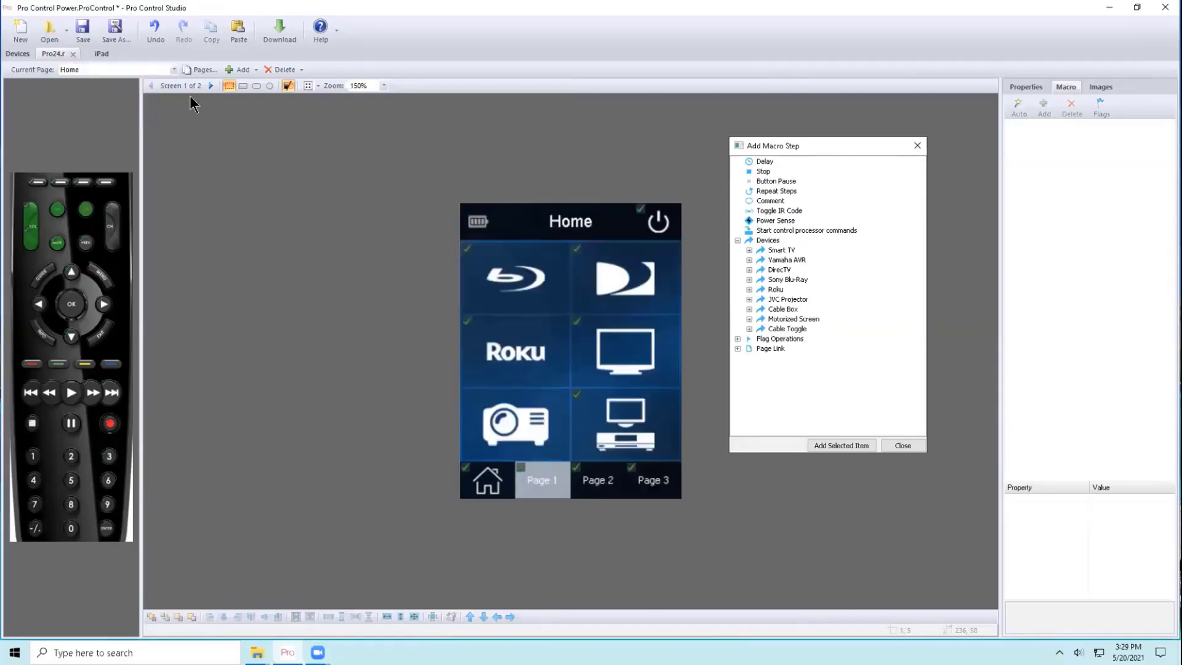
left_click(645, 277)
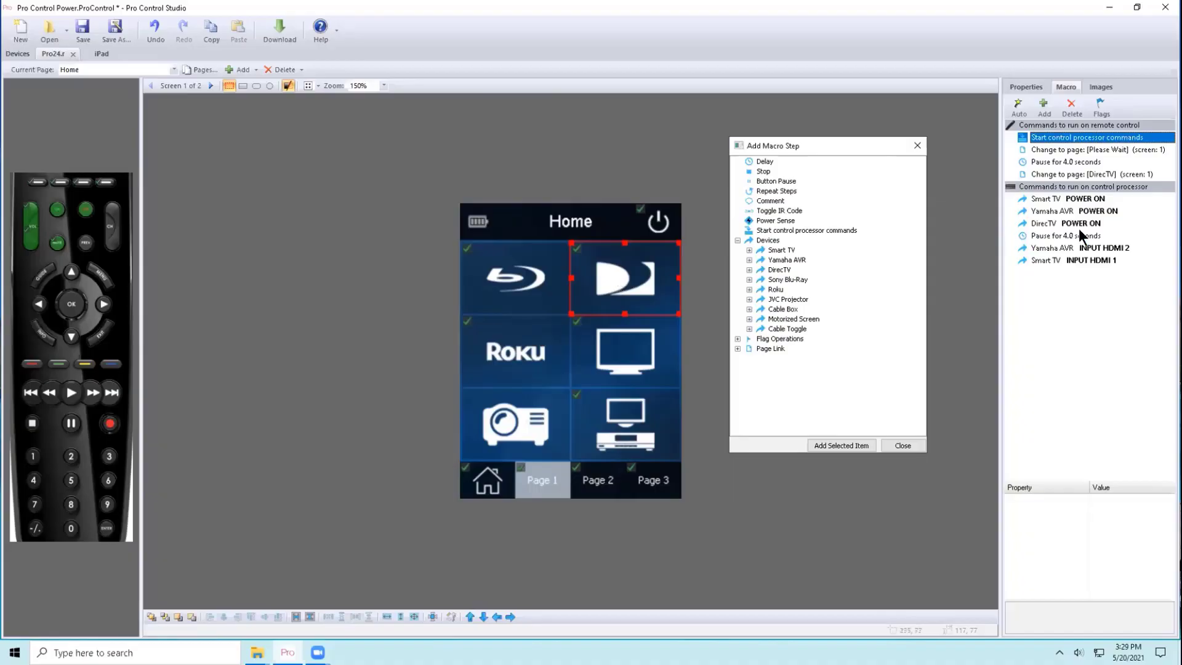
left_click(1086, 150)
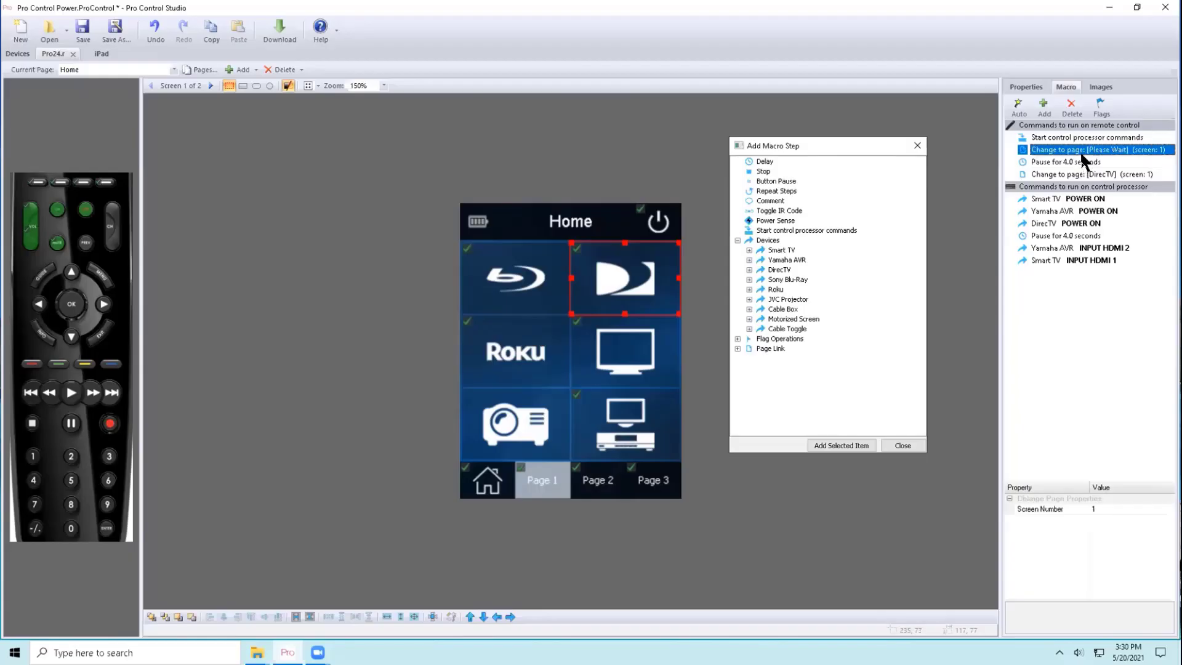
left_click(1078, 174)
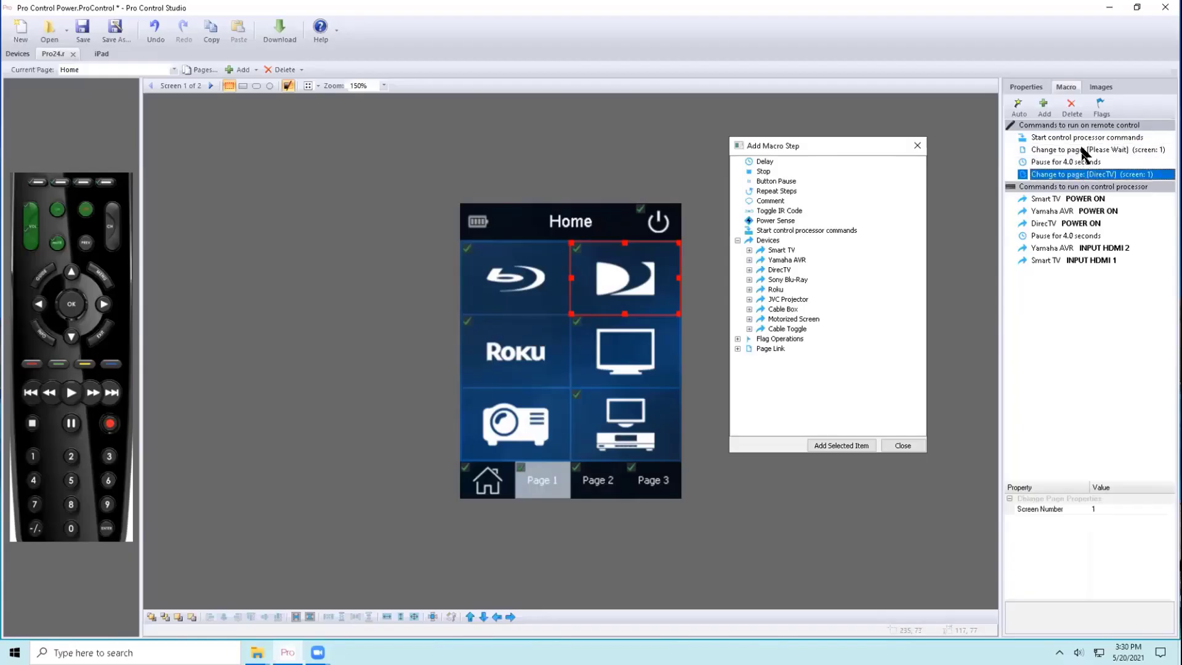
left_click(1074, 195)
left_click(1076, 210)
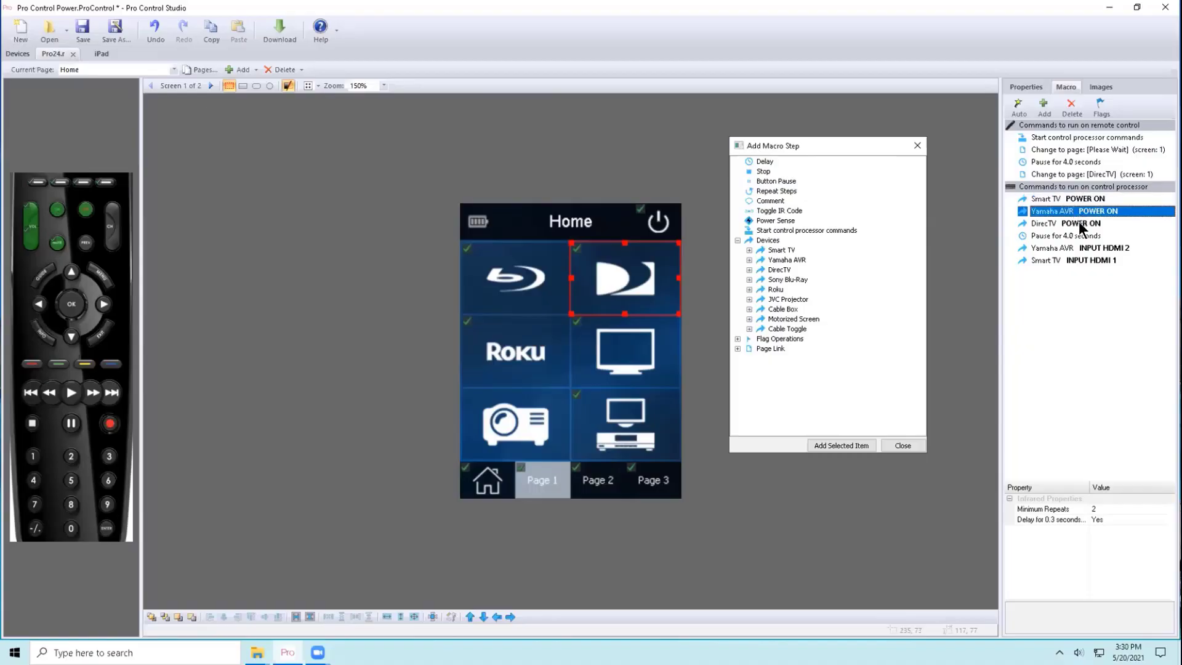
left_click(1078, 224)
left_click(1079, 248)
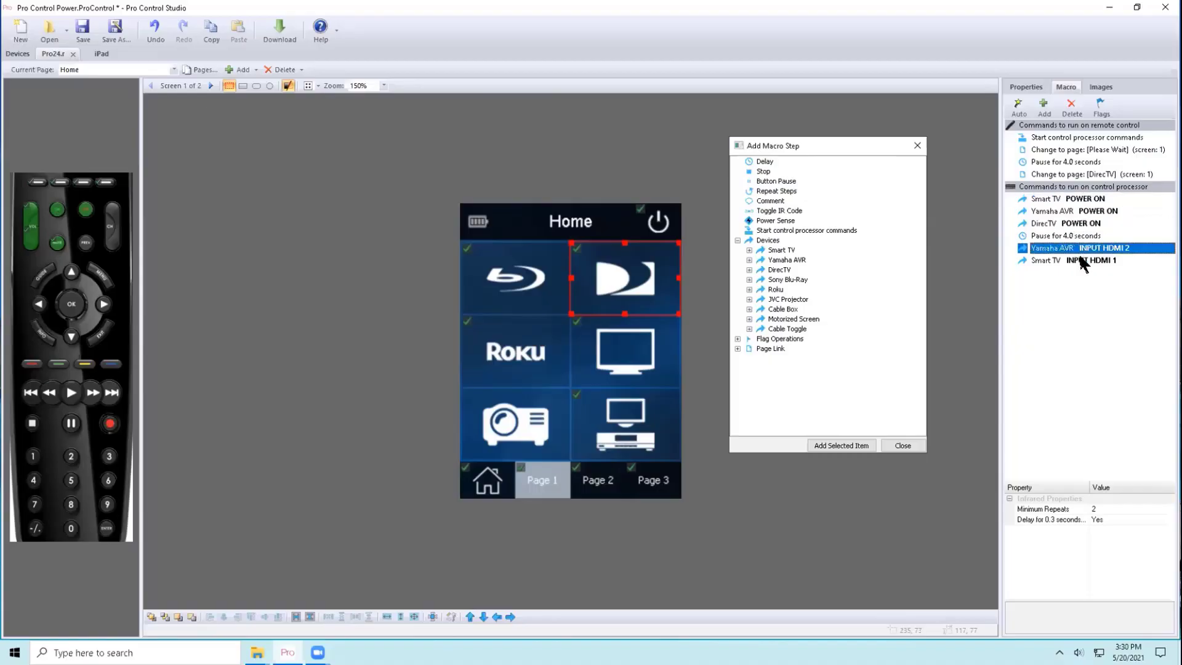
left_click(1081, 259)
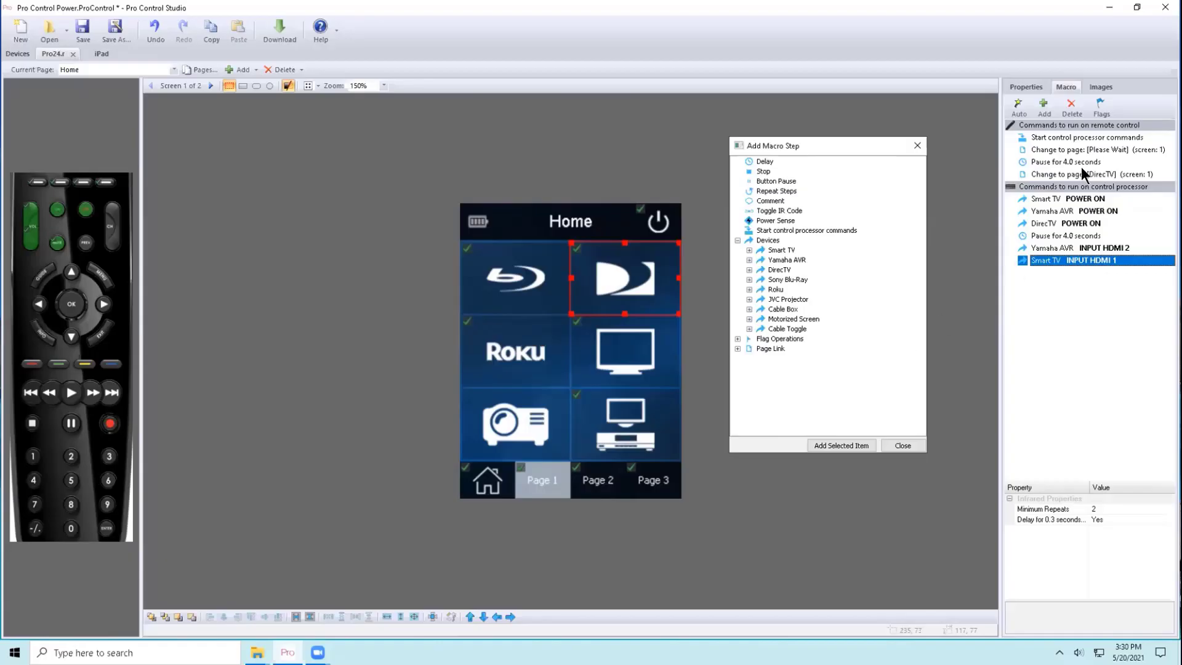
Delete the Start control processor commands step from the Home page's DirecTV button macro.
left_click(1133, 134)
left_click(1072, 106)
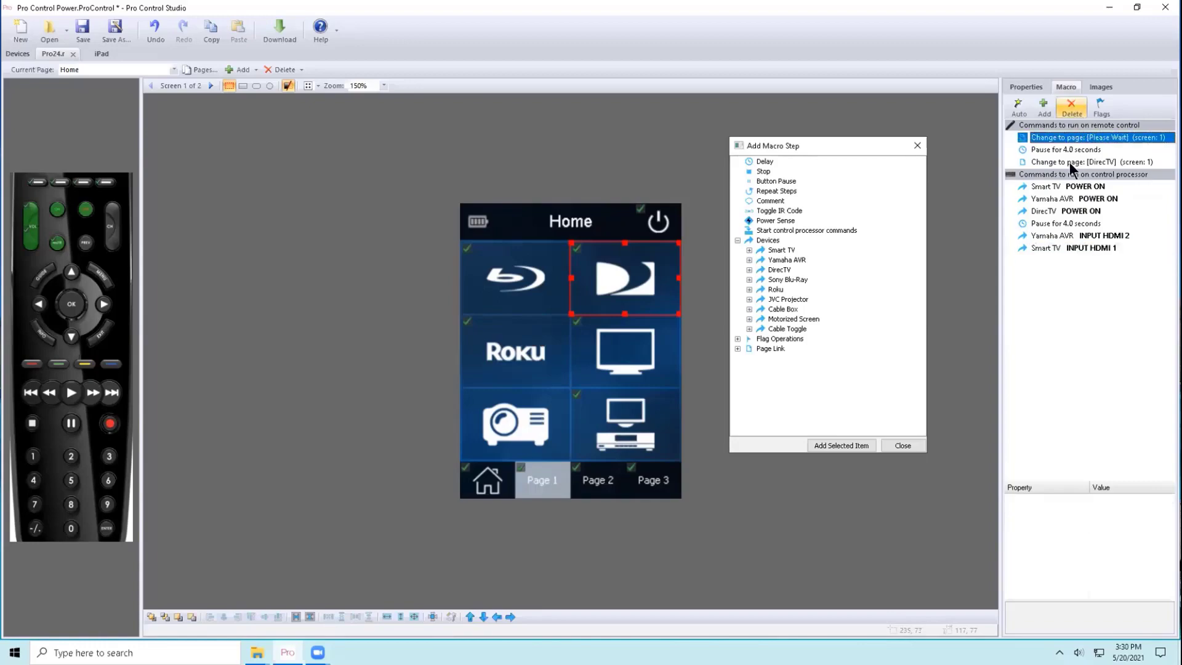
left_click(1080, 172)
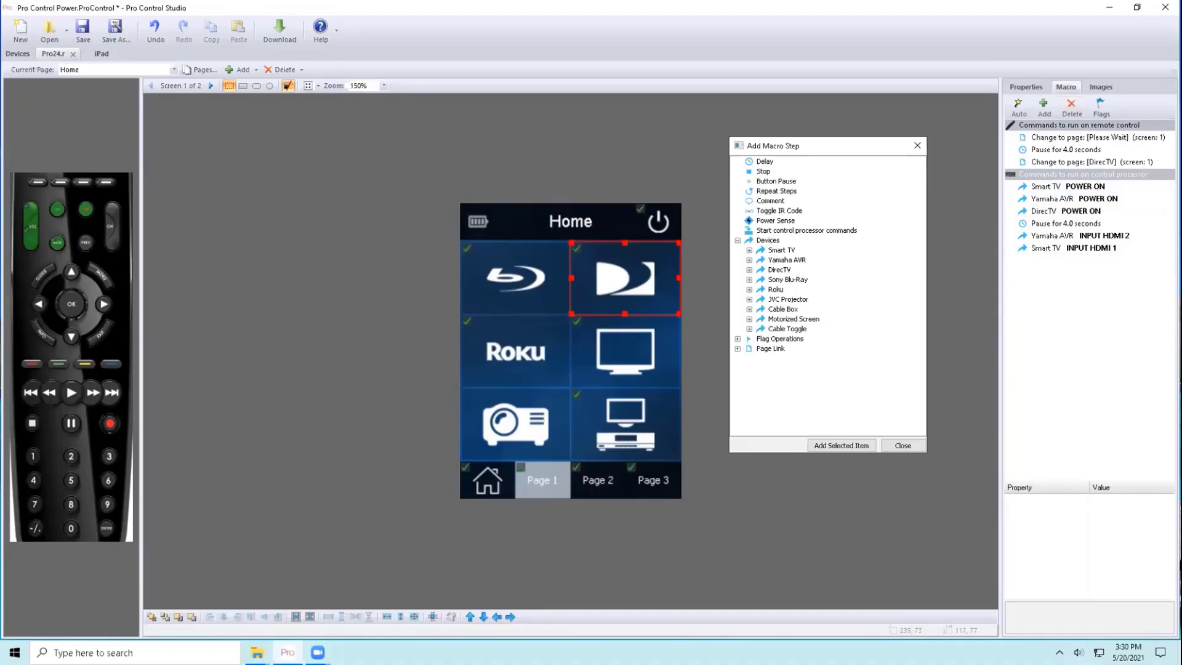
left_click(1055, 149)
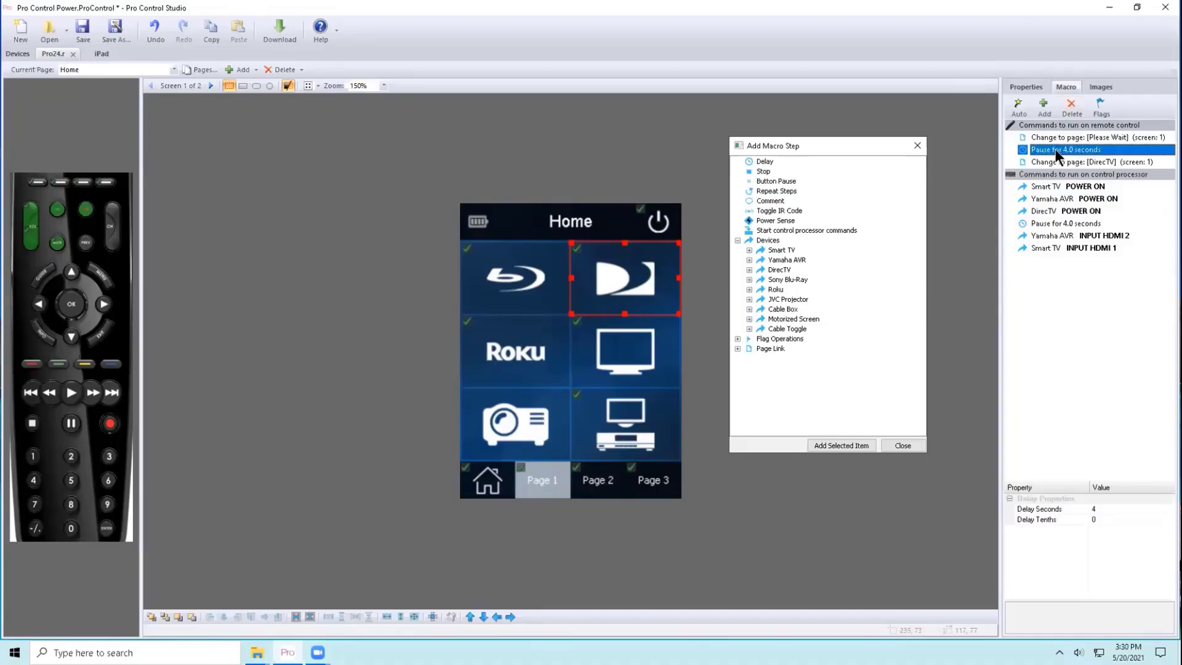
left_click(1061, 162)
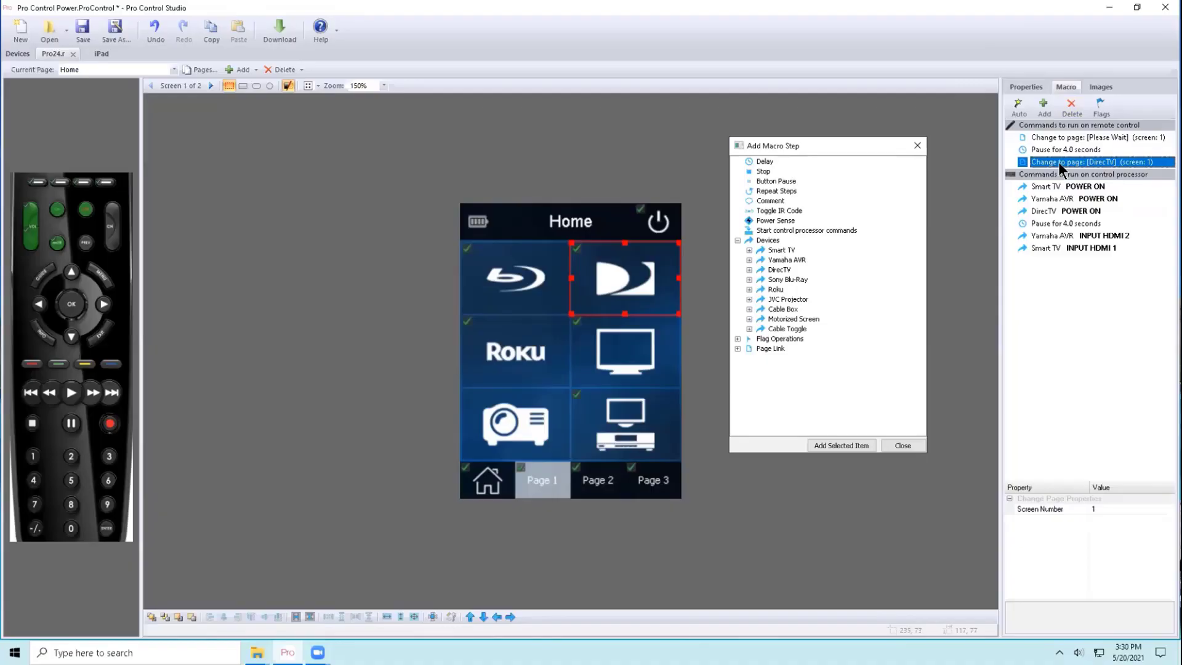
Add a "Start control processor commands" step at the top of the DirecTV button's remote control commands.
left_click(1055, 185)
left_click(1054, 197)
left_click(1054, 210)
left_click(1052, 223)
left_click(1053, 236)
left_click(1053, 245)
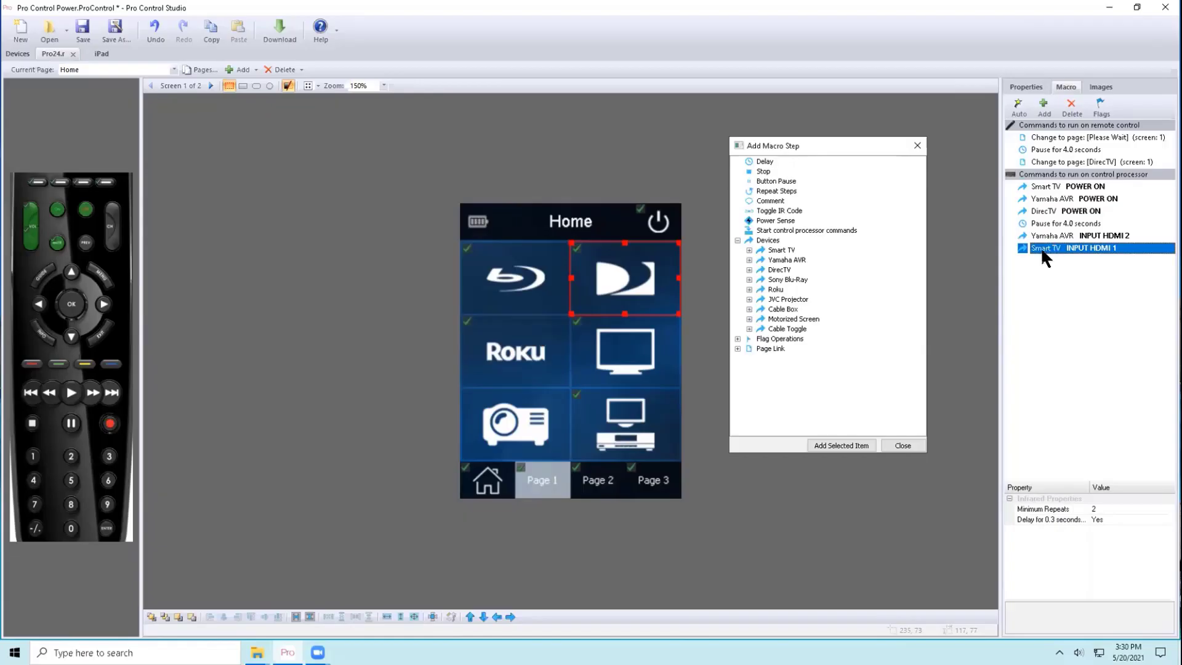
left_click_drag(766, 240, 1068, 141)
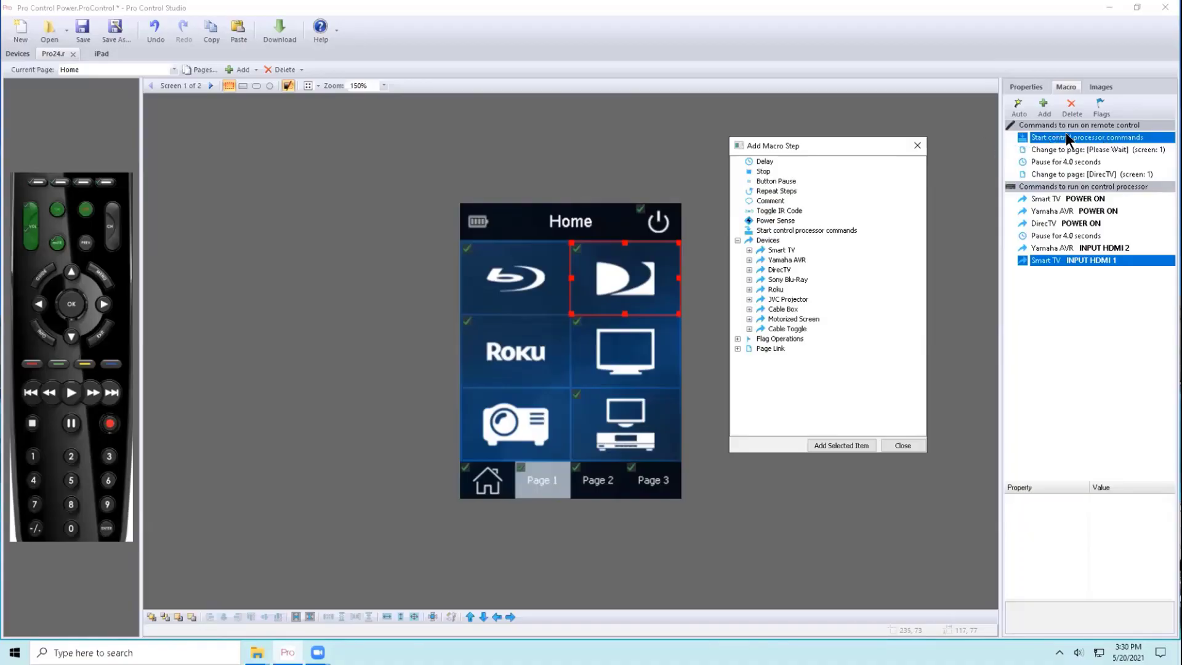
Review the sequence of remote control and control processor commands in the DirecTV button's macro.
left_click(1045, 203)
left_click(1044, 212)
left_click(1042, 225)
left_click(1043, 237)
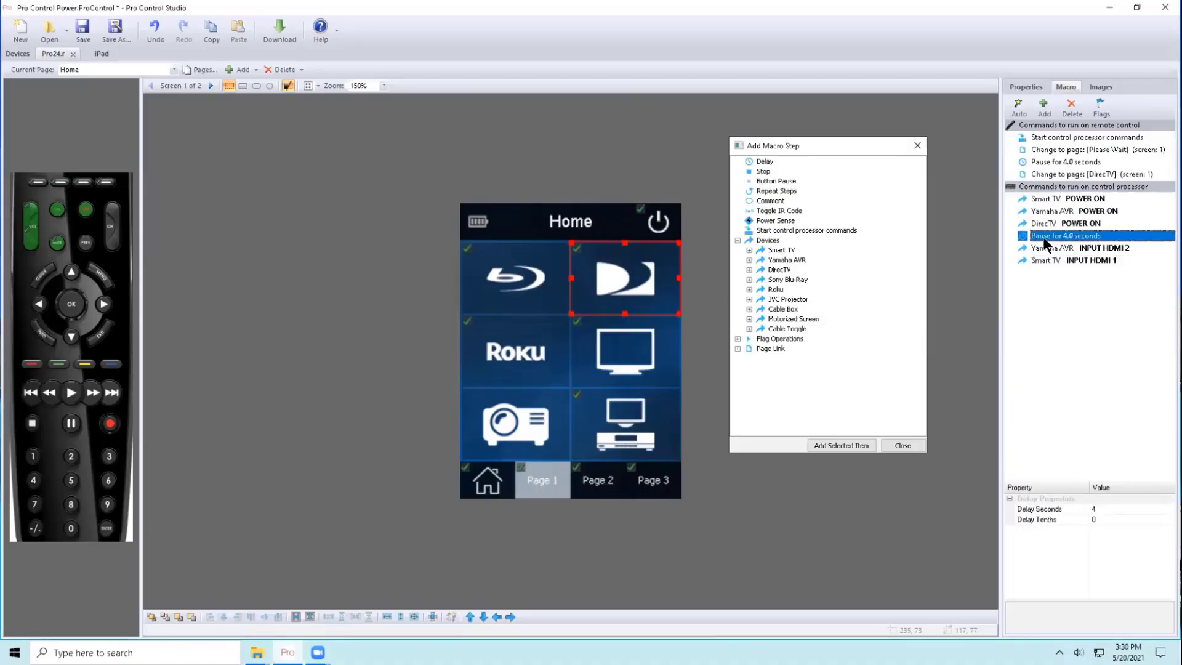
left_click(1058, 139)
left_click(1059, 150)
left_click(1058, 162)
left_click(1059, 175)
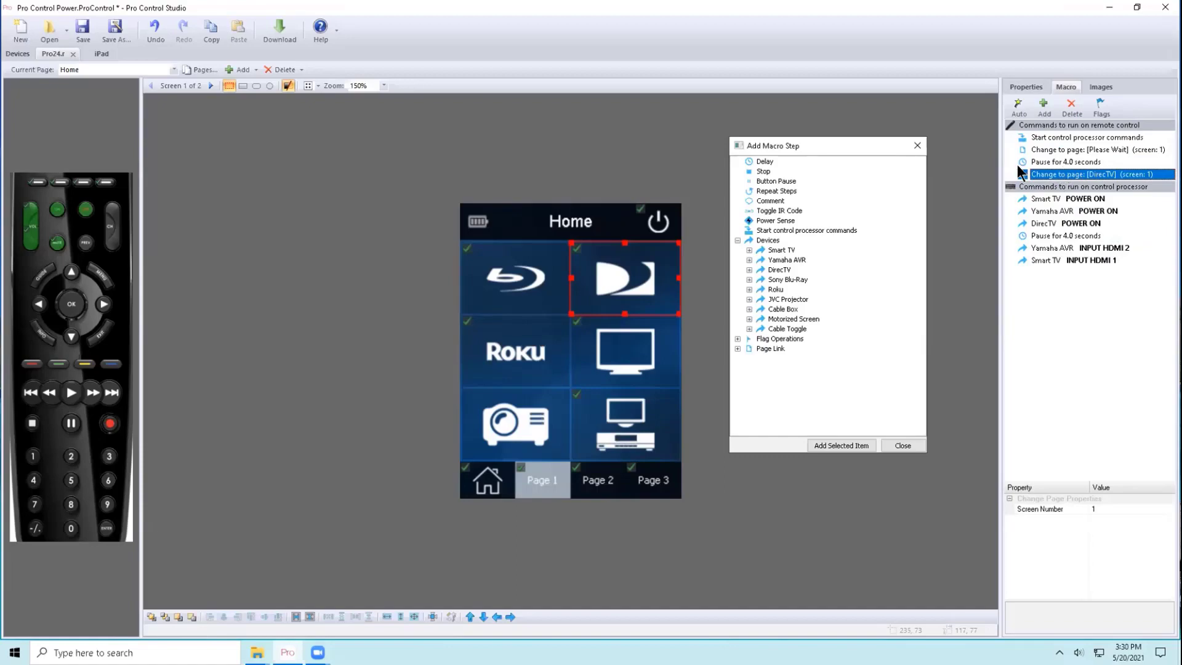
left_click(1080, 138)
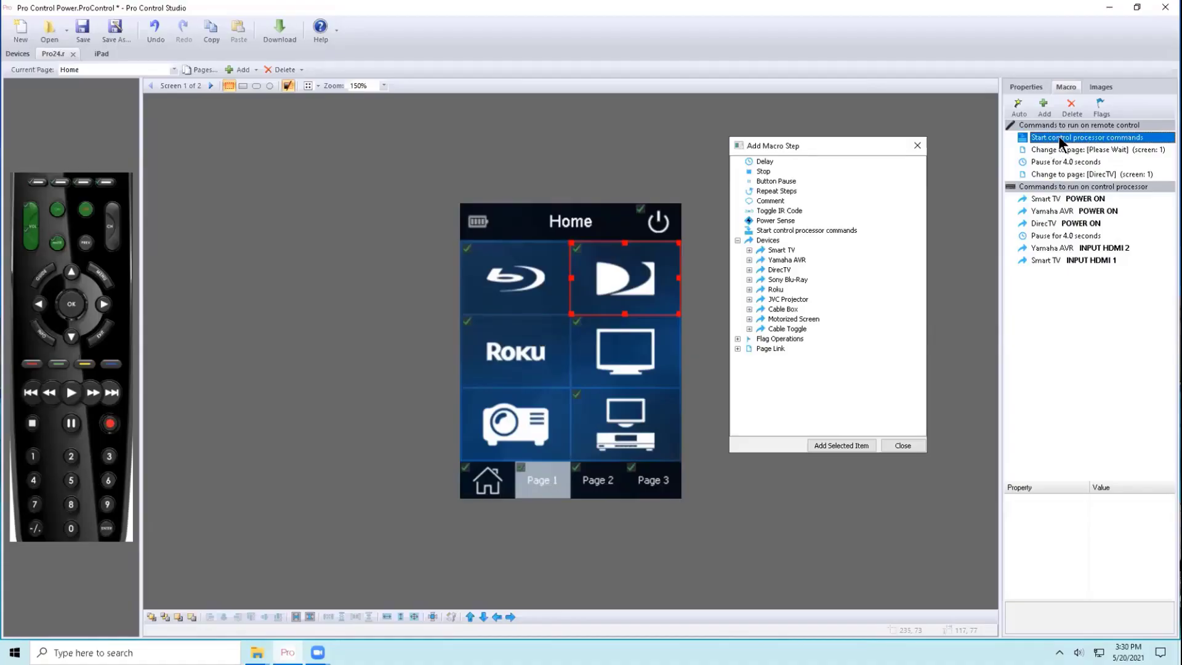
left_click(1050, 200)
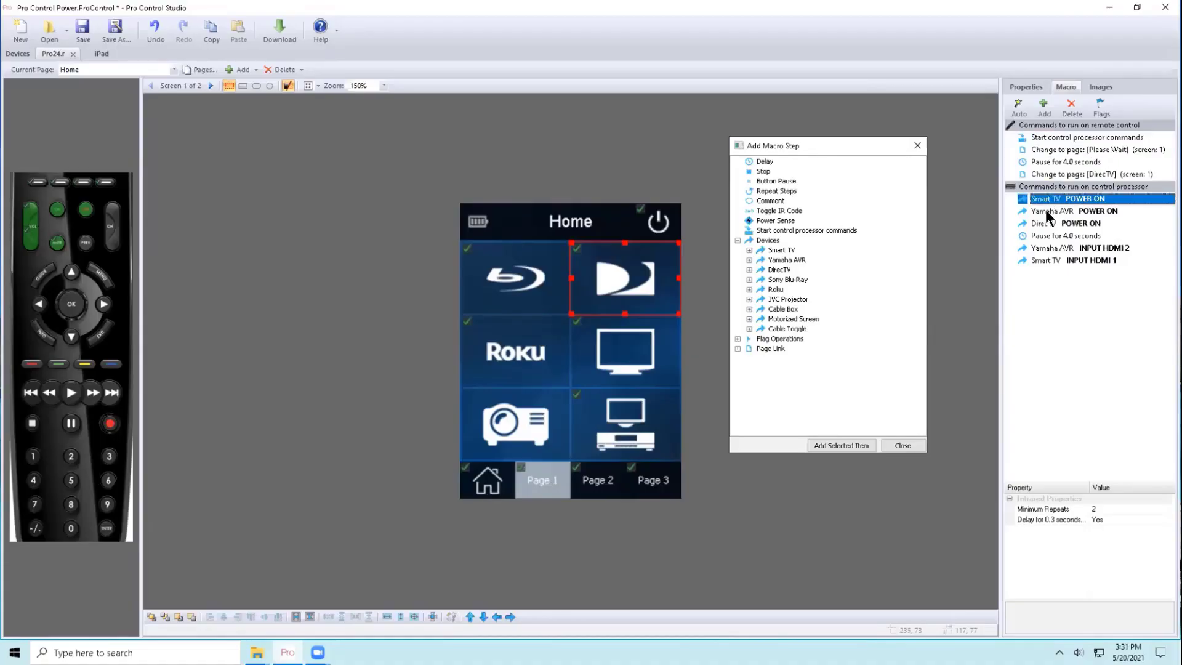
left_click(1046, 213)
left_click(1045, 223)
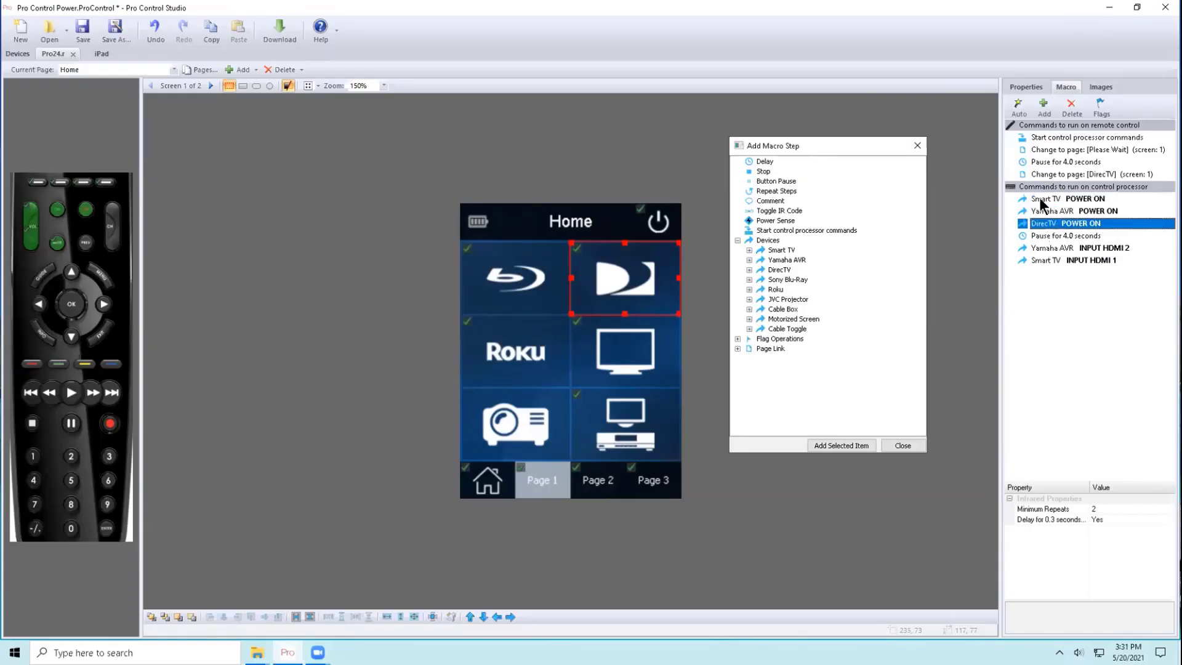
left_click(1059, 138)
left_click(1062, 149)
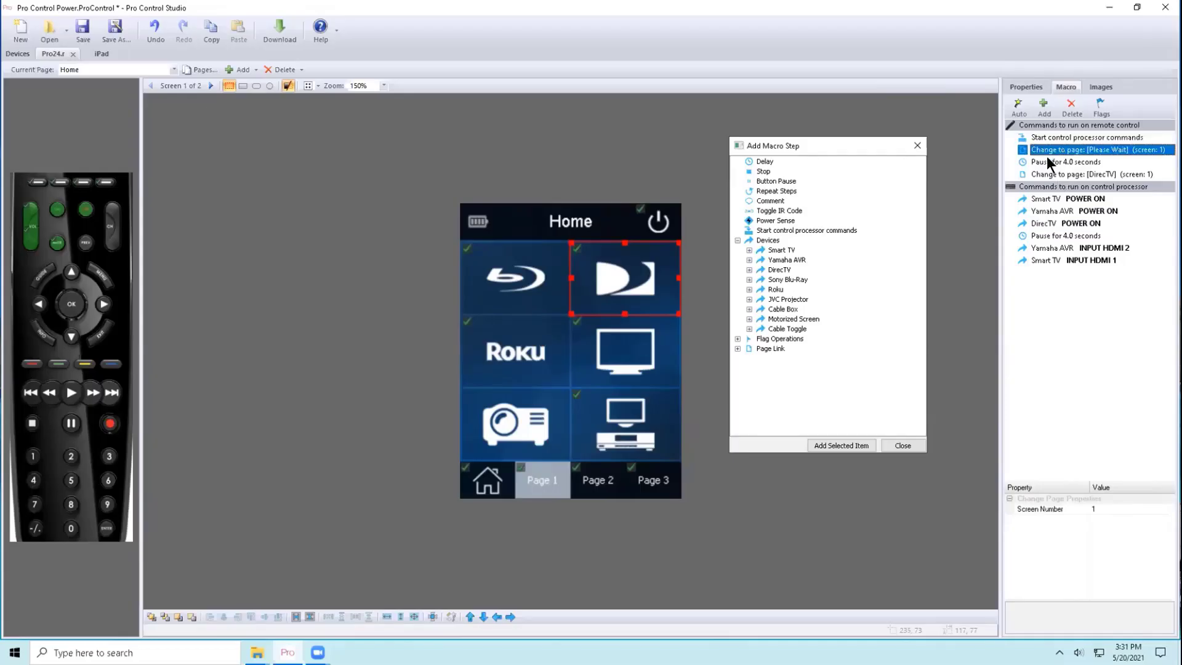
left_click(1076, 163)
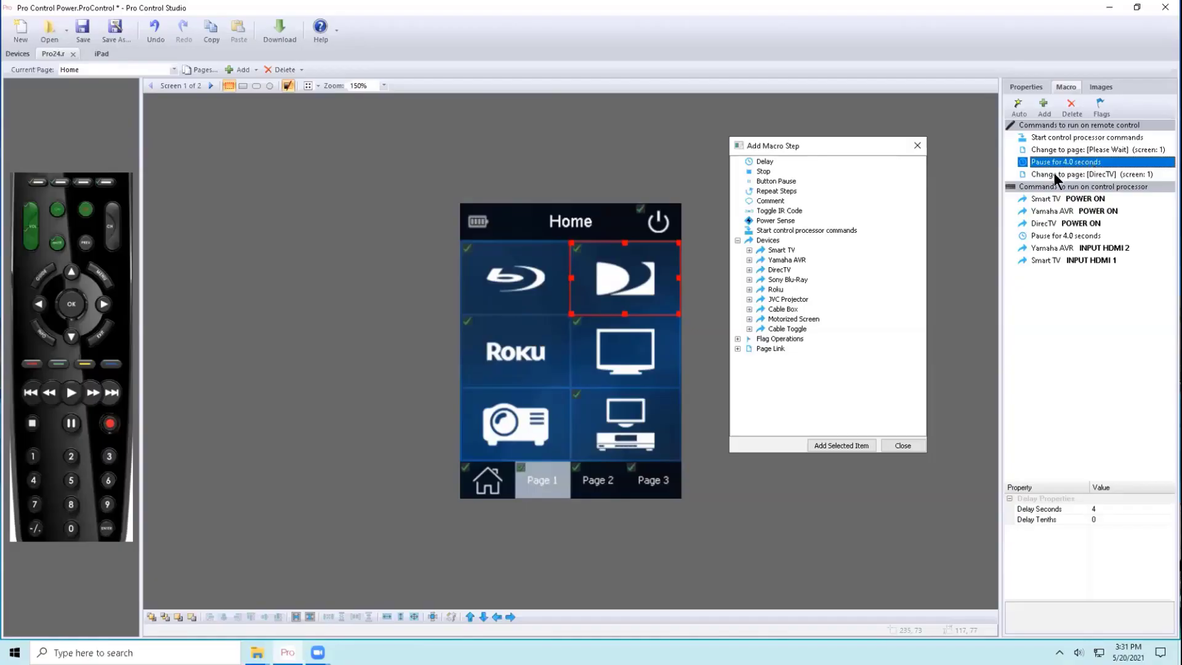
left_click(1053, 172)
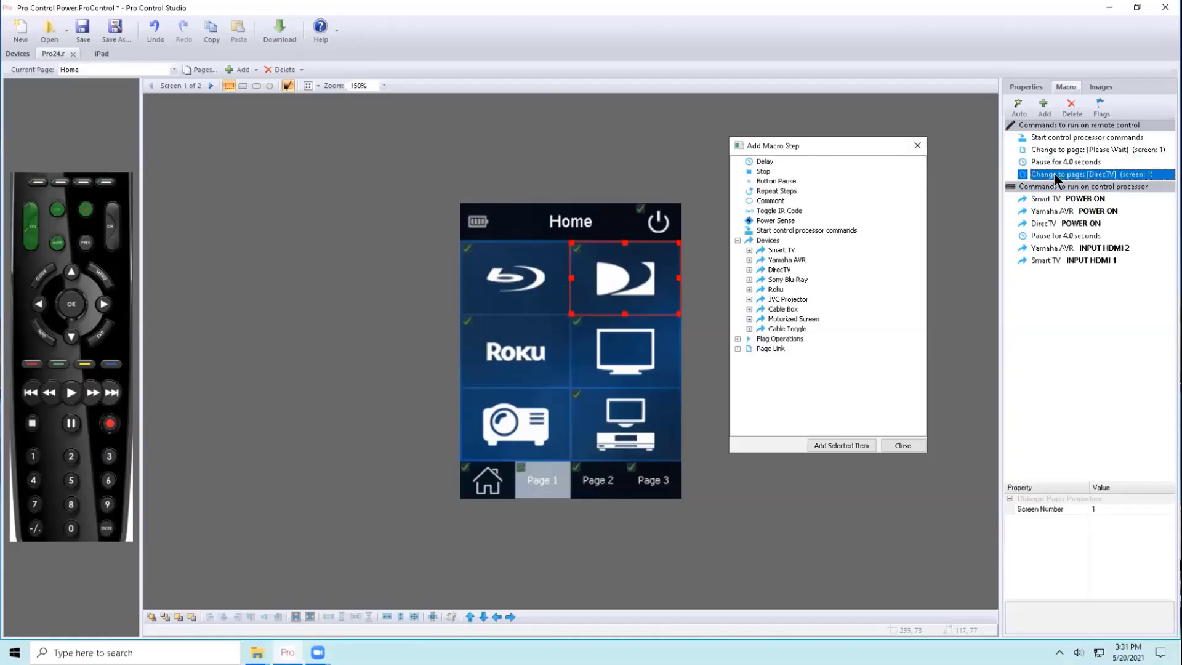
left_click(1055, 259)
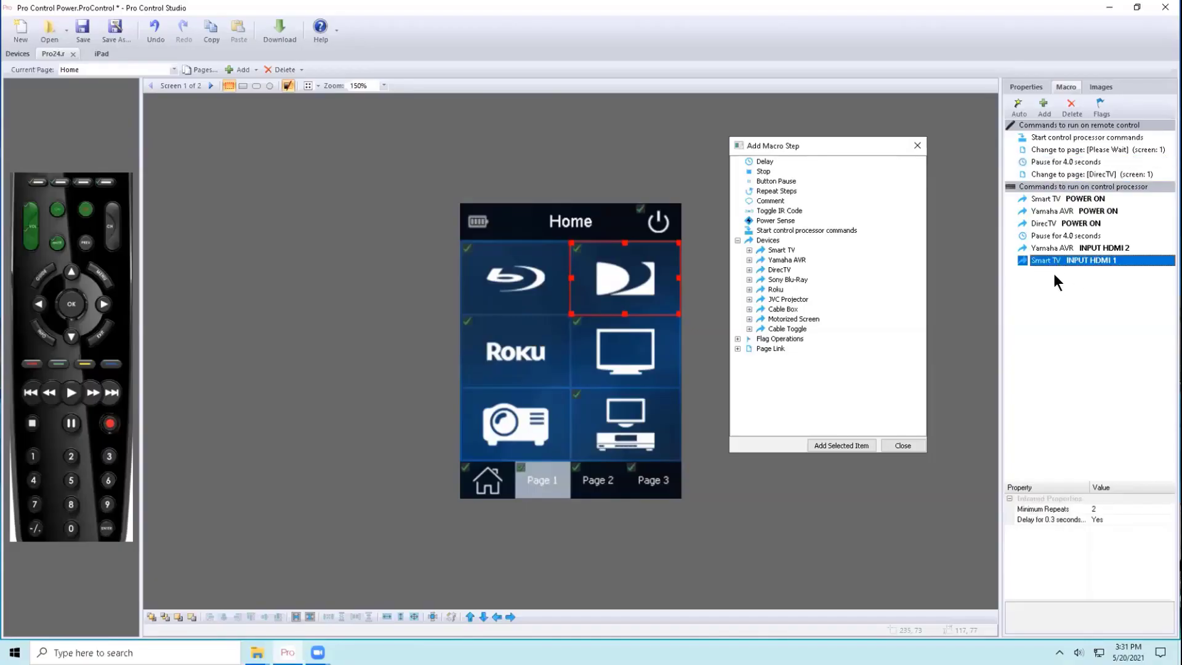
left_click(1076, 233)
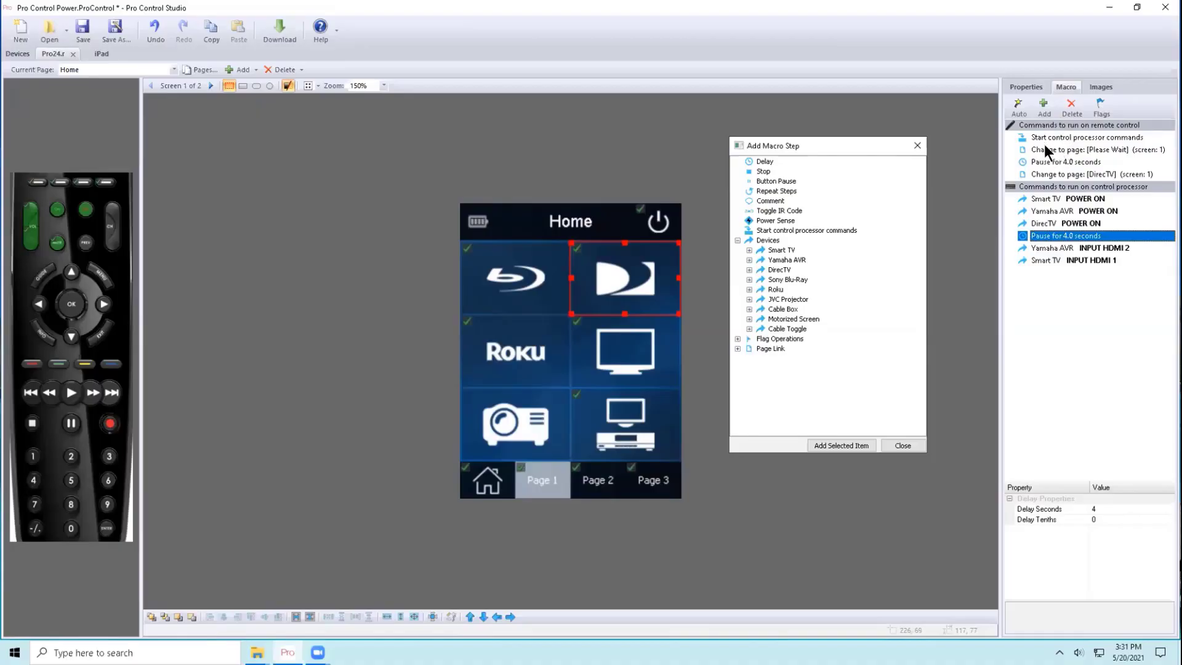
mouse_move(1060, 154)
left_mouse_down()
mouse_move(1081, 213)
mouse_move(1074, 157)
left_mouse_up()
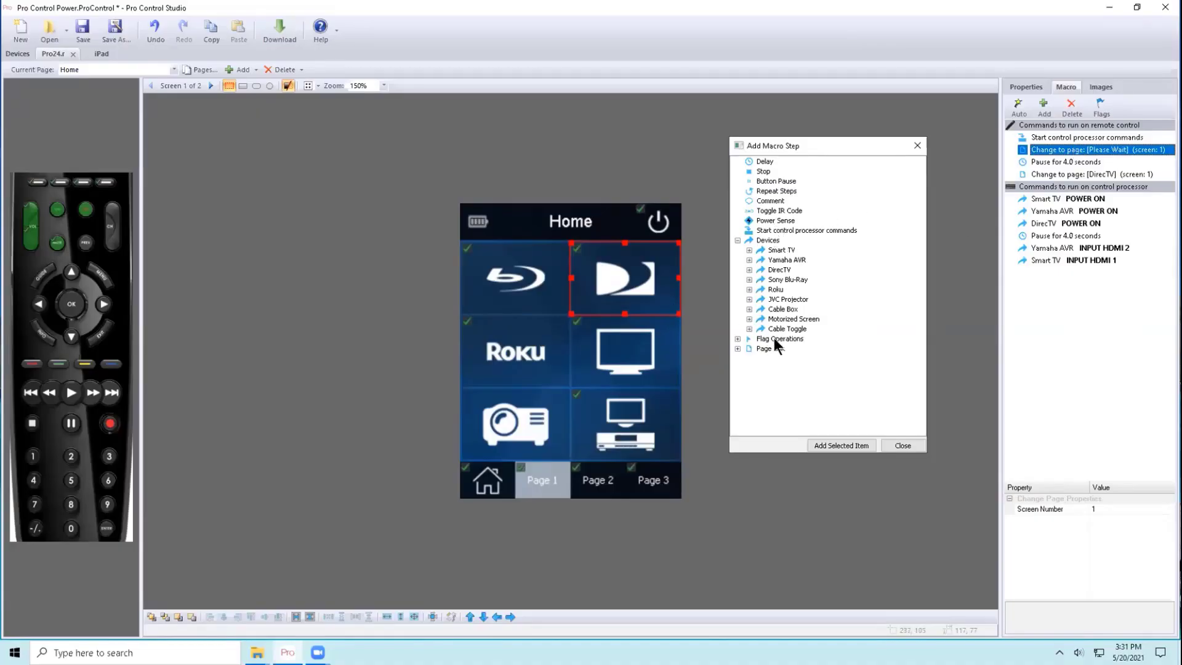
Examine the available macro steps, including the device list, the DirecTV command set and the flag operations.
left_click(737, 240)
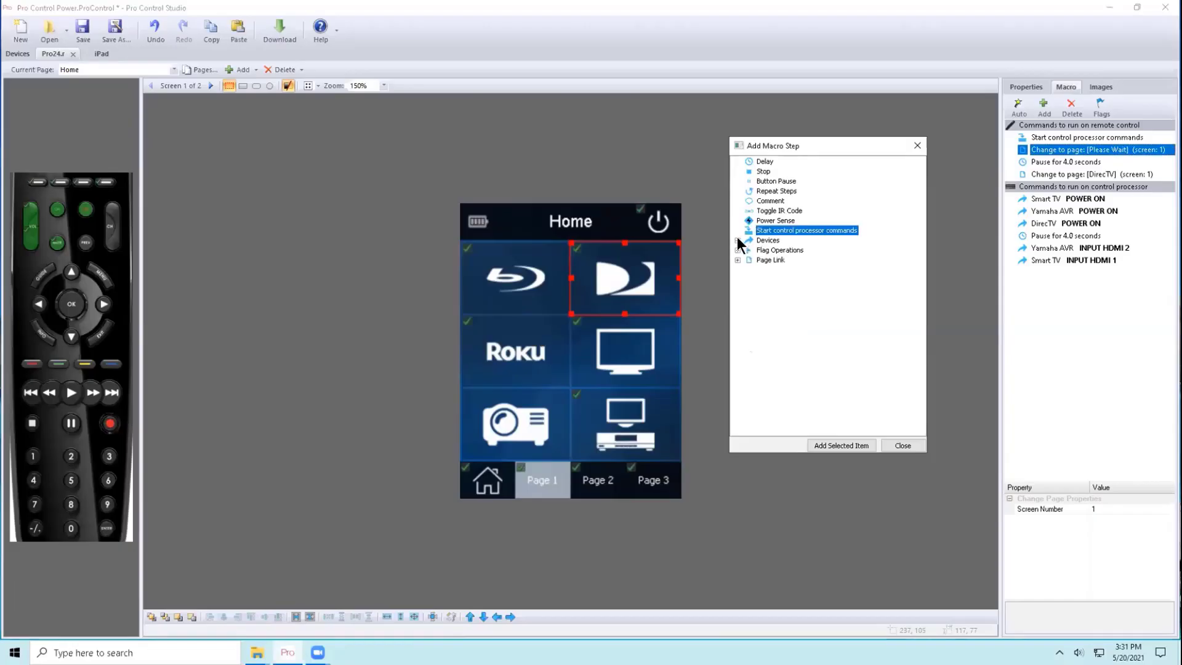
left_click(746, 240)
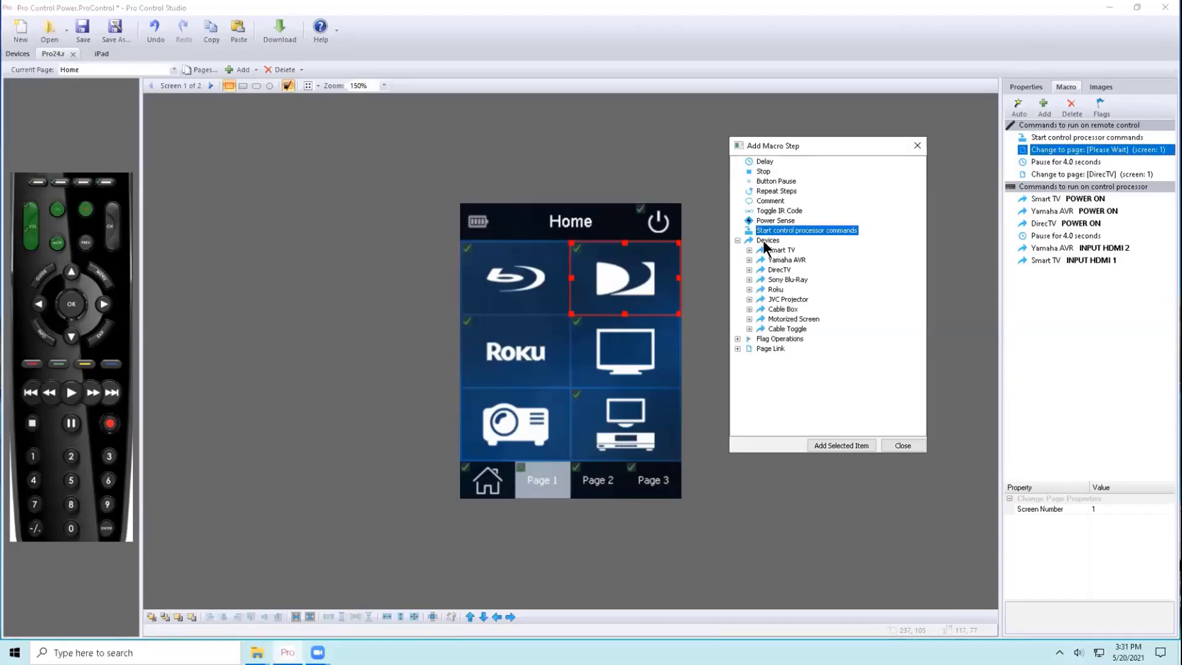
left_click(767, 241)
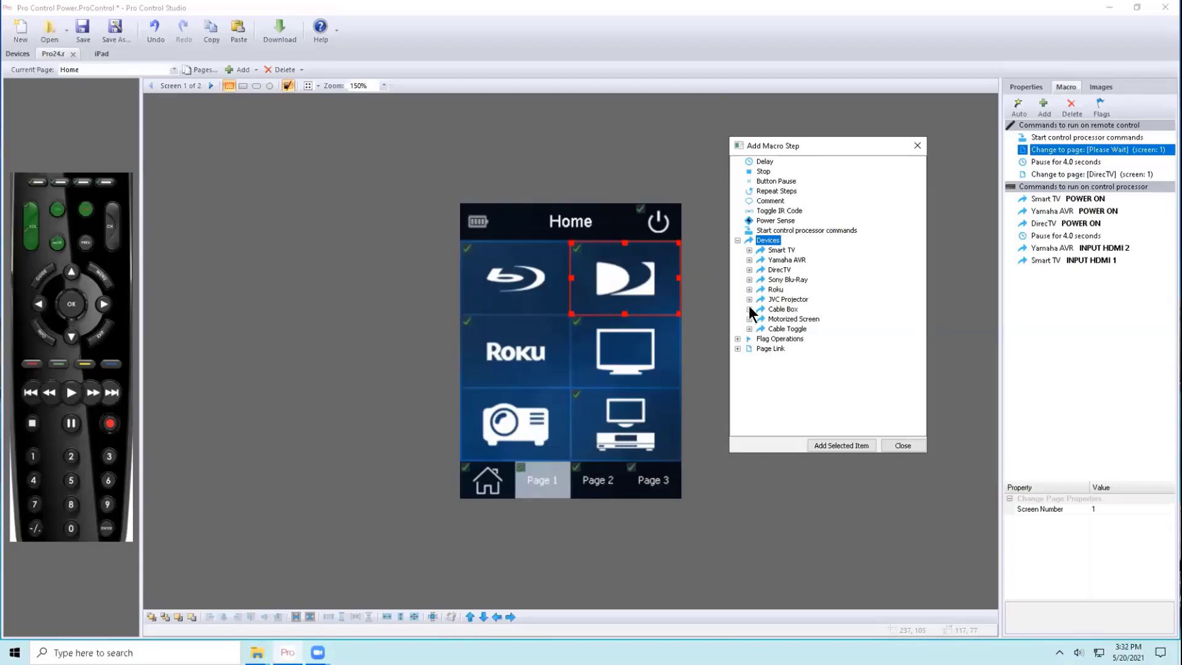
left_click(748, 269)
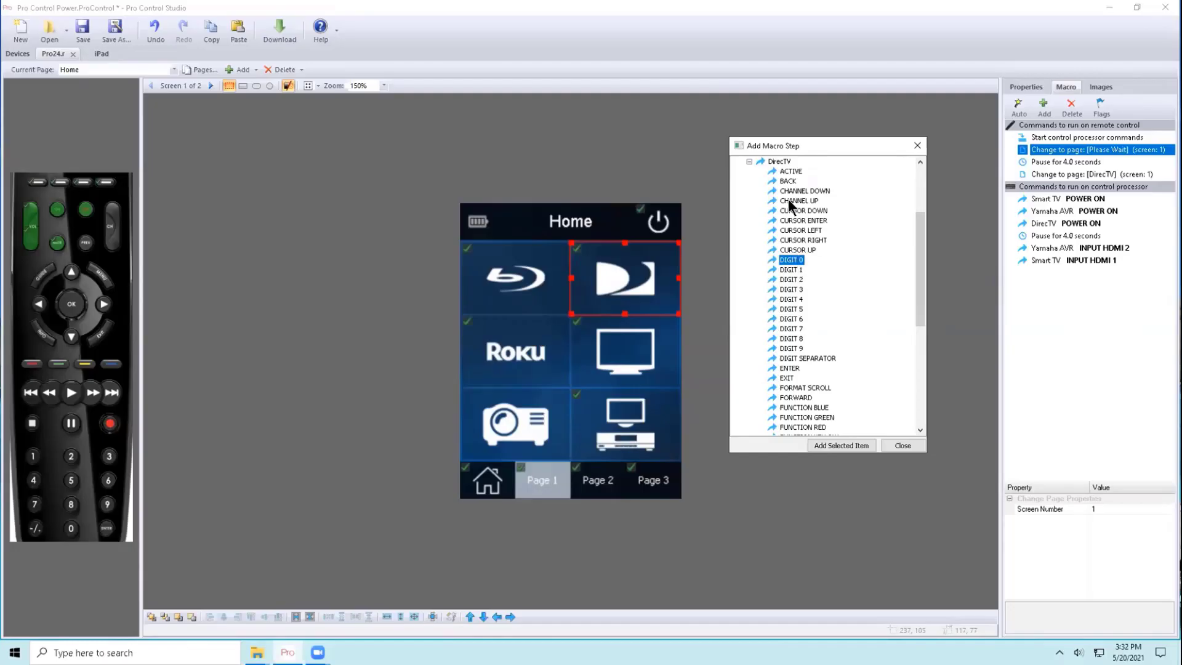
left_click(749, 161)
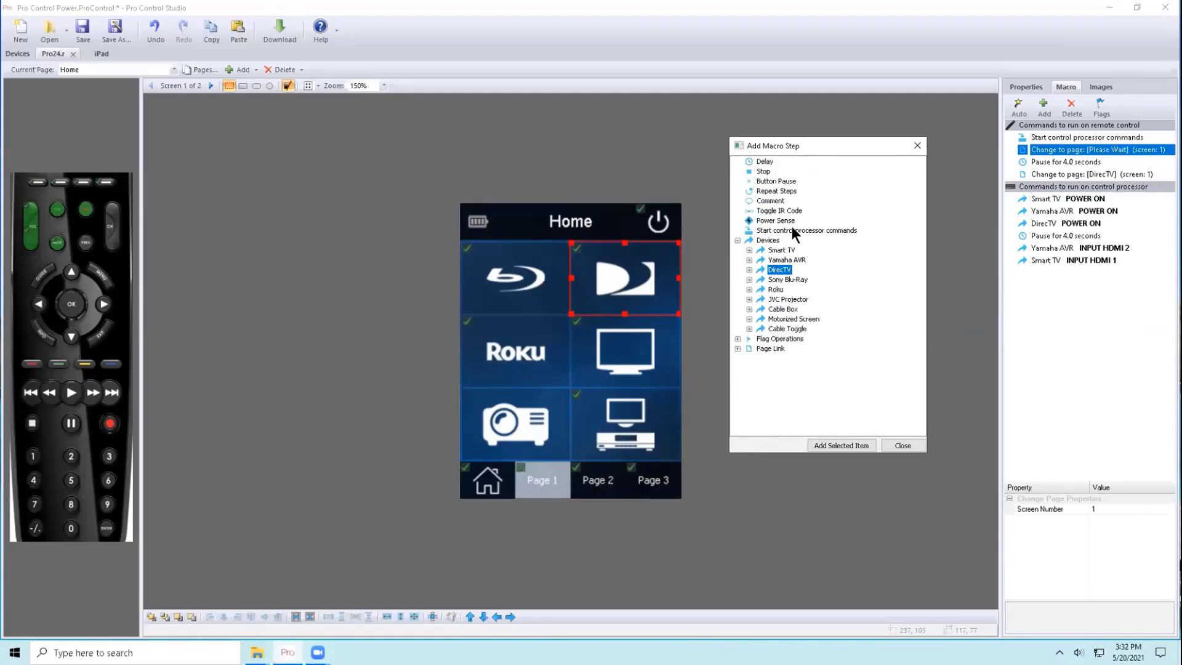
left_click(771, 339)
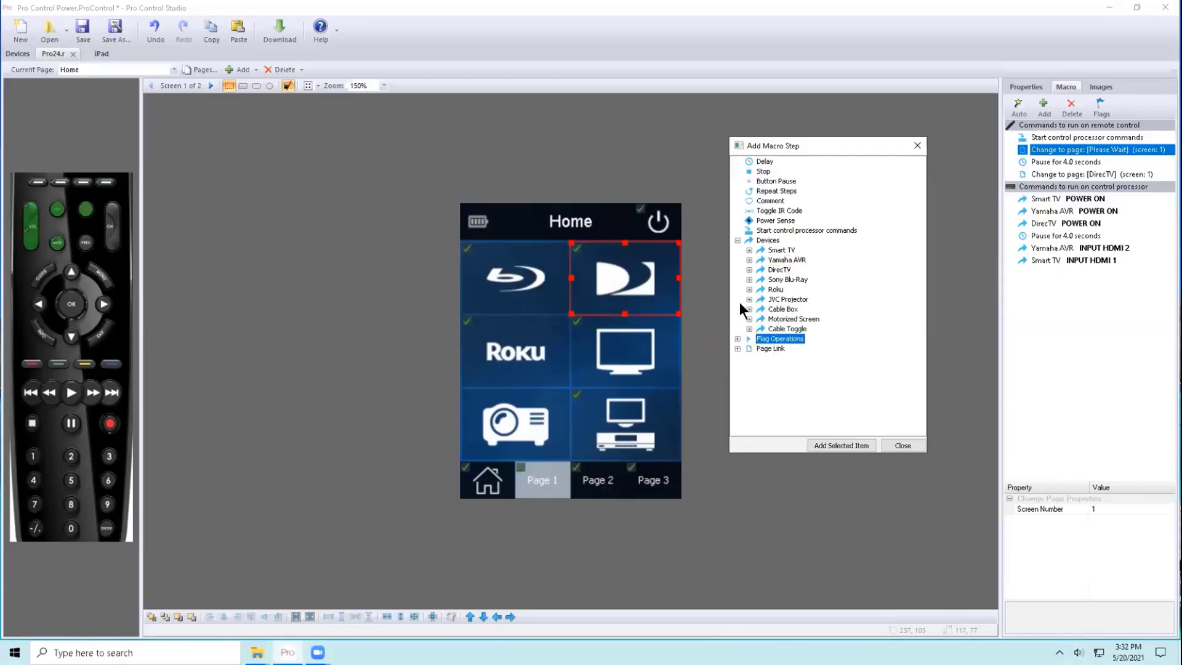
left_click(737, 240)
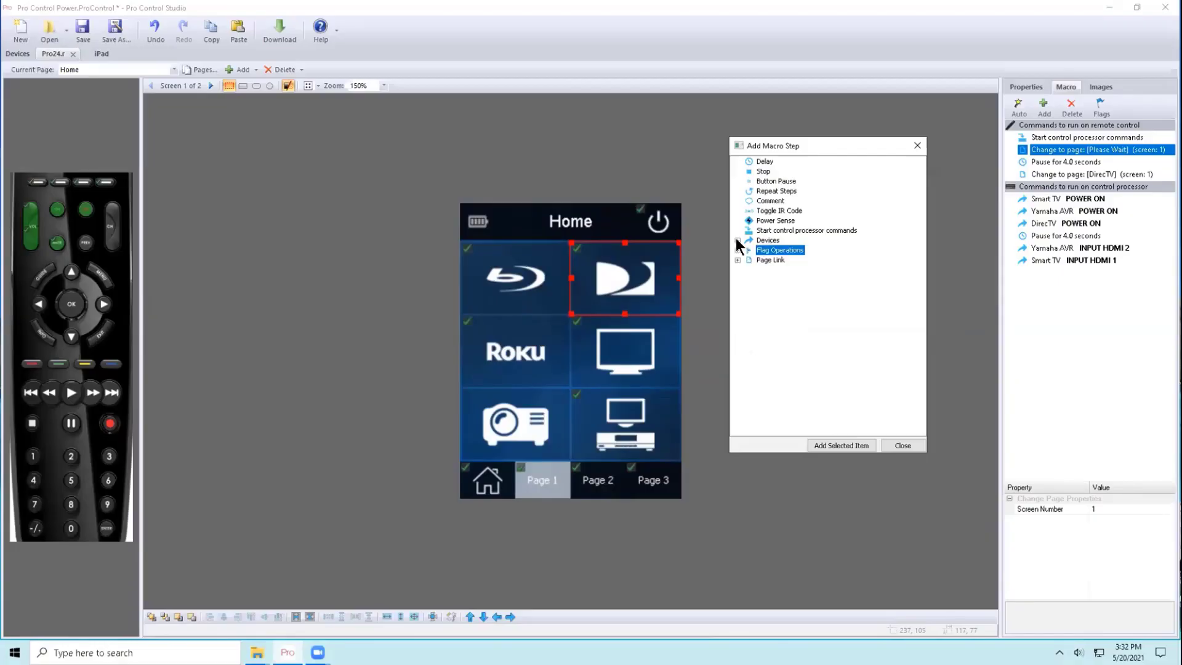
Replace the DirecTV page change in the remote control commands with a page link to Generic Page.
left_click(777, 260)
left_click(736, 259)
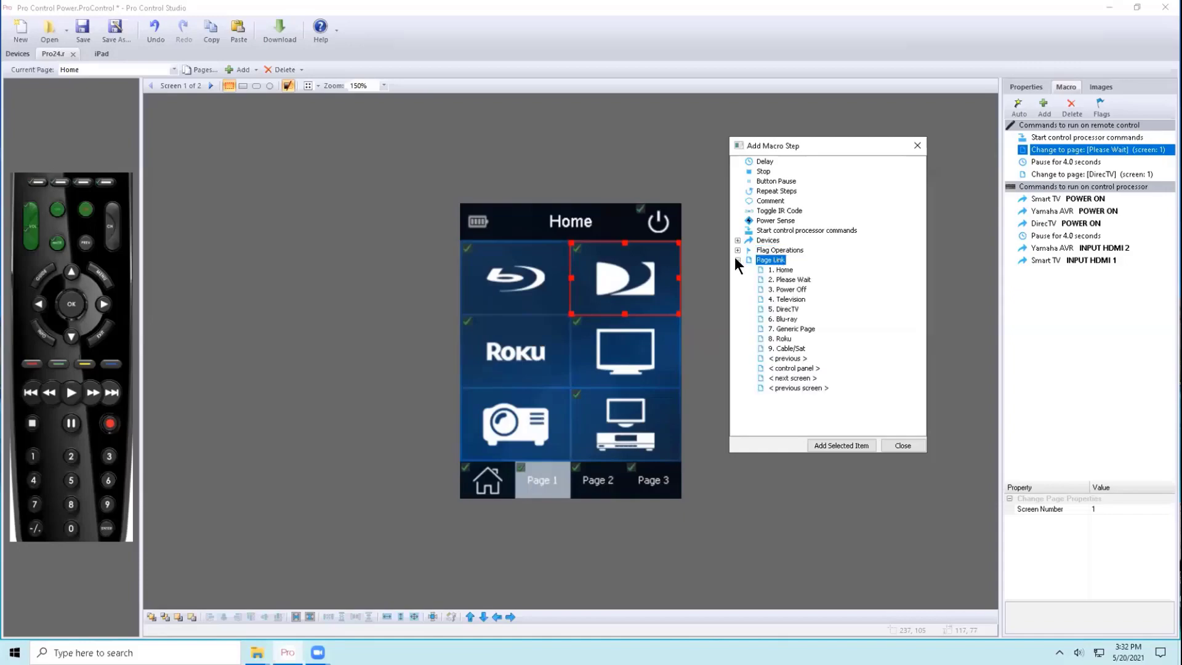
left_click_drag(786, 309, 1102, 180)
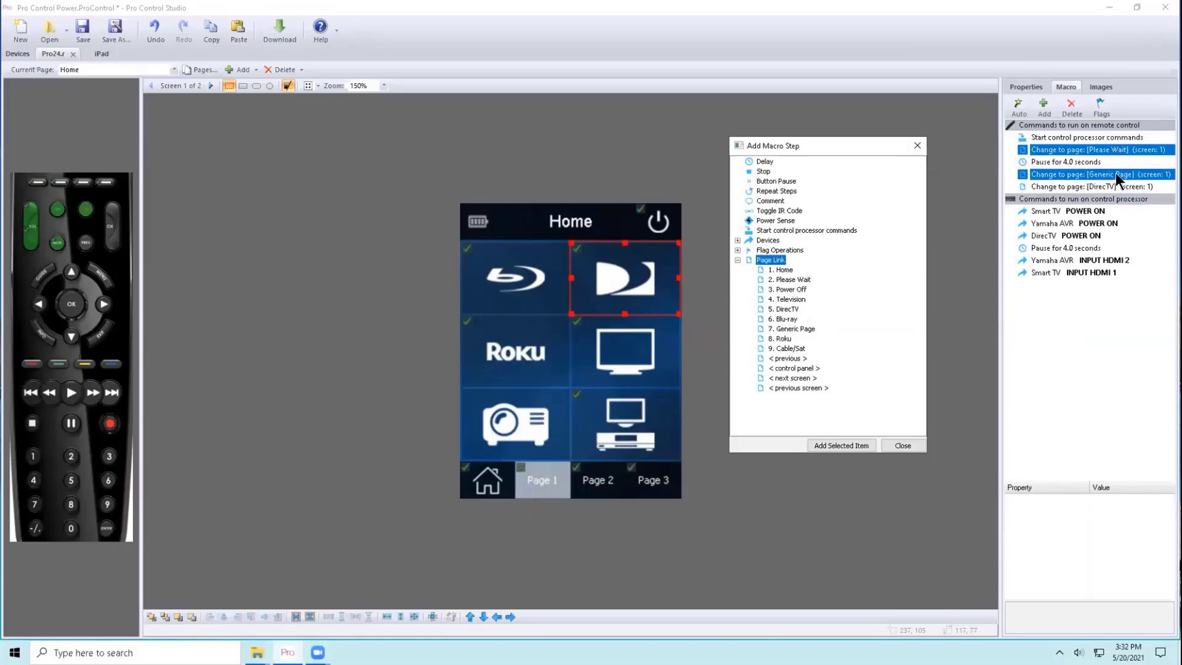
key("Delete")
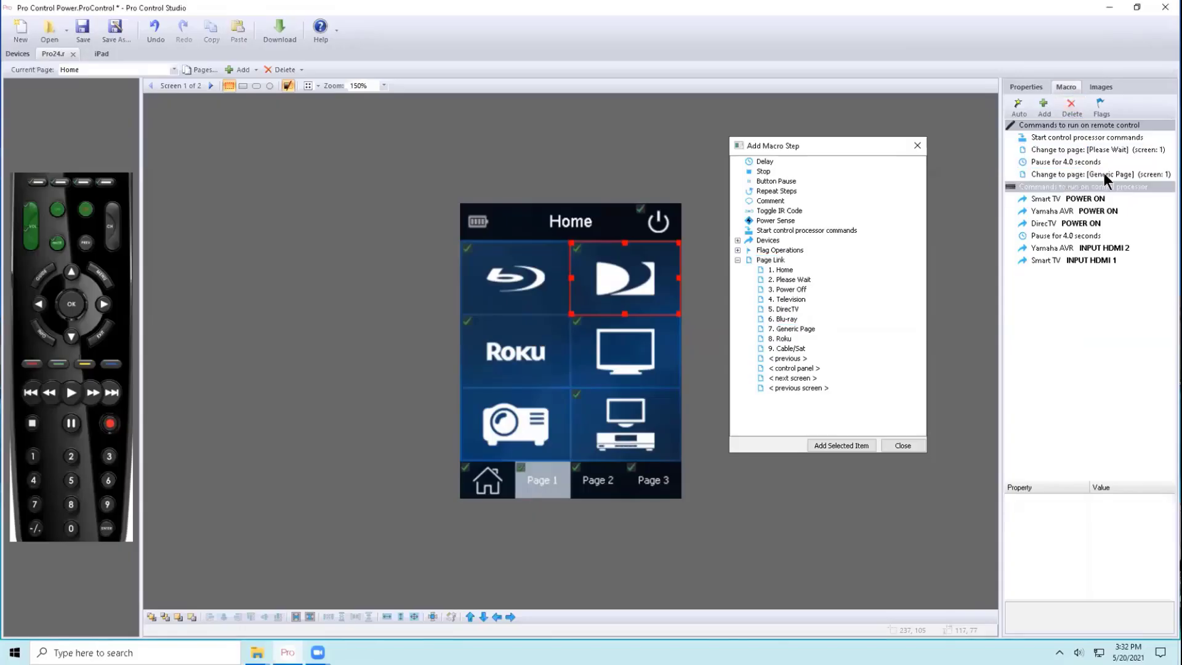
Open the Screen Number value of the Generic Page change step, and collapse the page link list.
left_click(1103, 175)
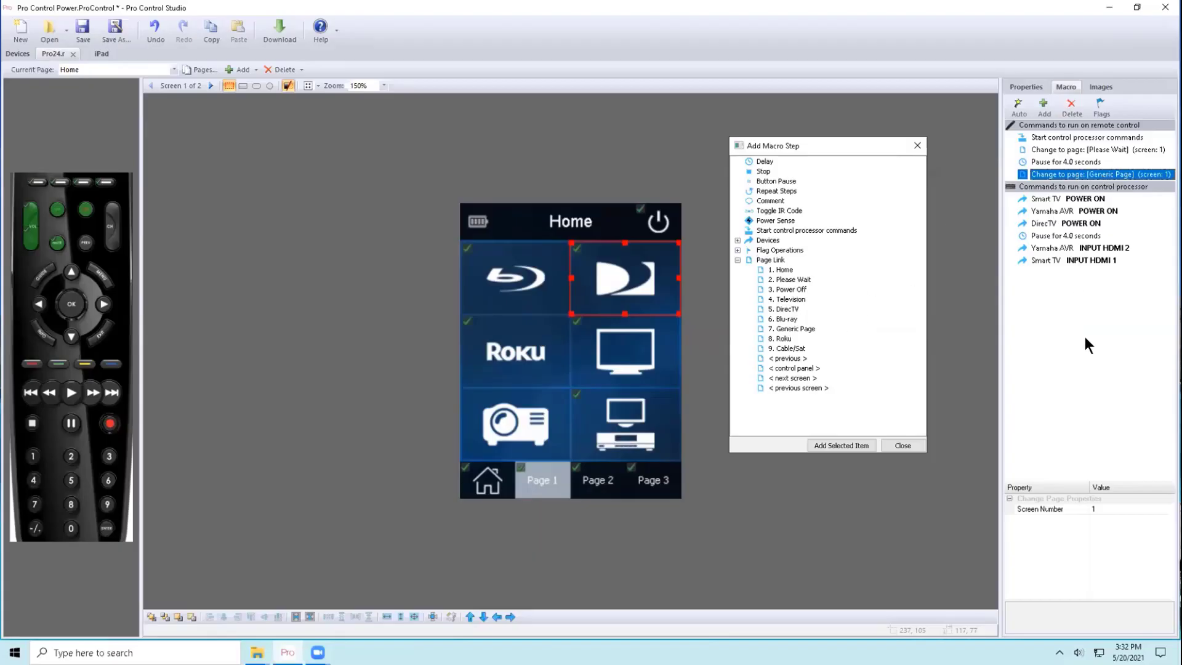
left_click(1117, 510)
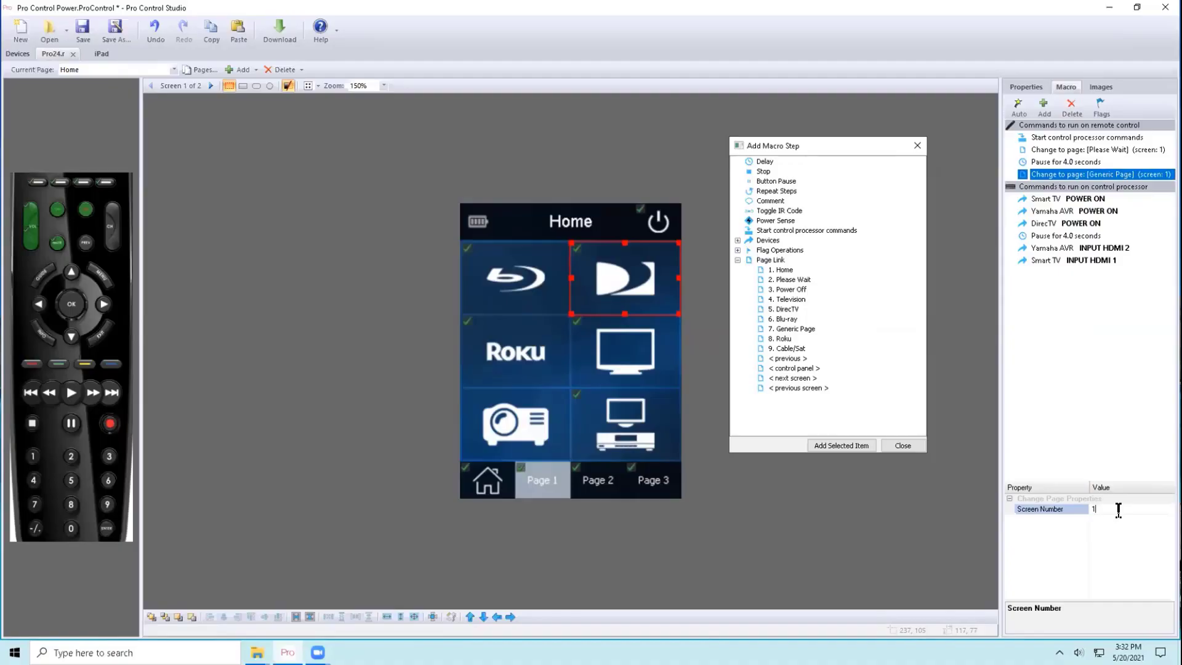
double_click(1117, 510)
left_click(739, 259)
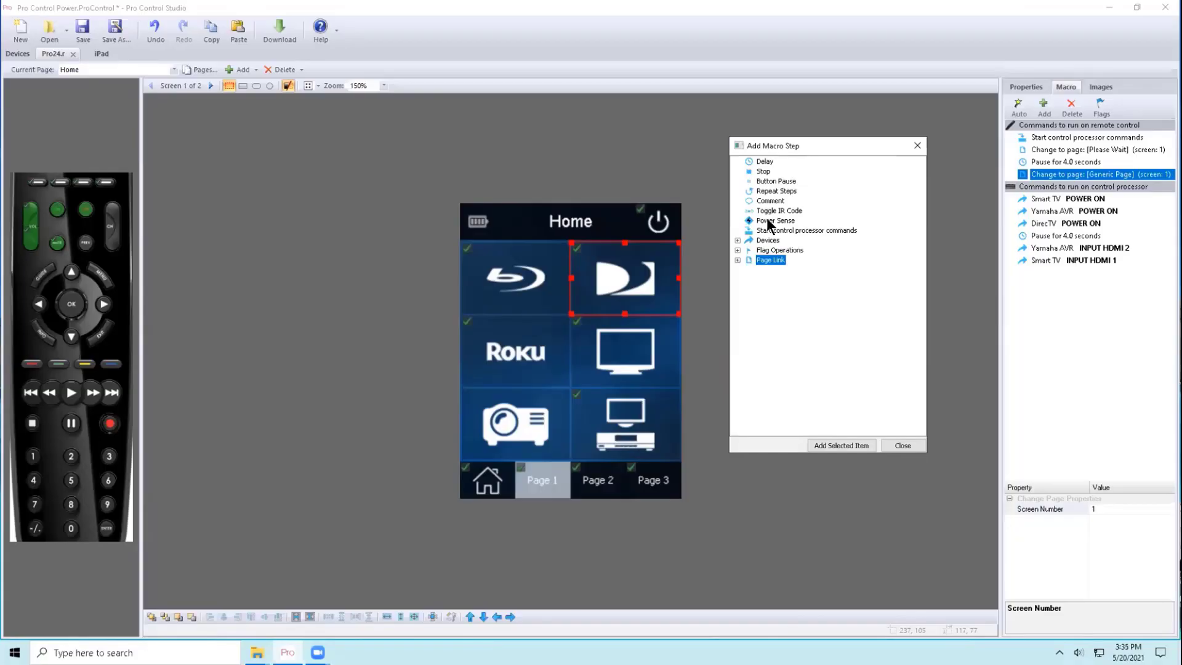
Insert a Power Sense step directly before the Cable Box POWER TOGGLE command in the macro of the Home page's television-and-receiver button.
left_click(498, 444)
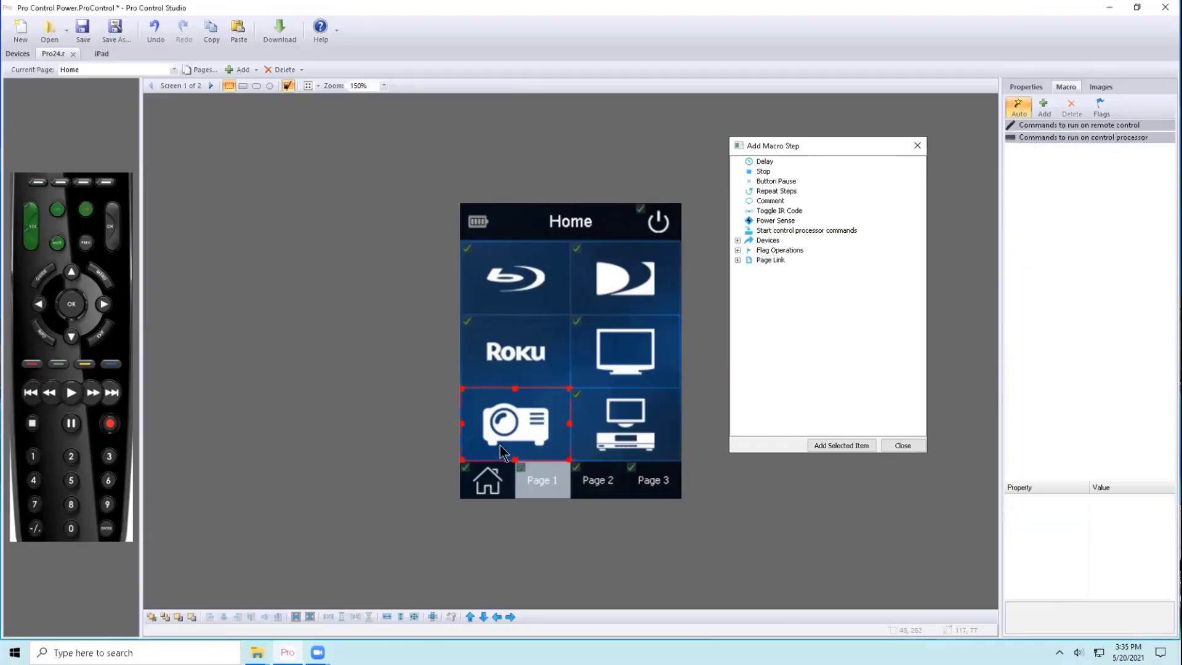
left_click(598, 426)
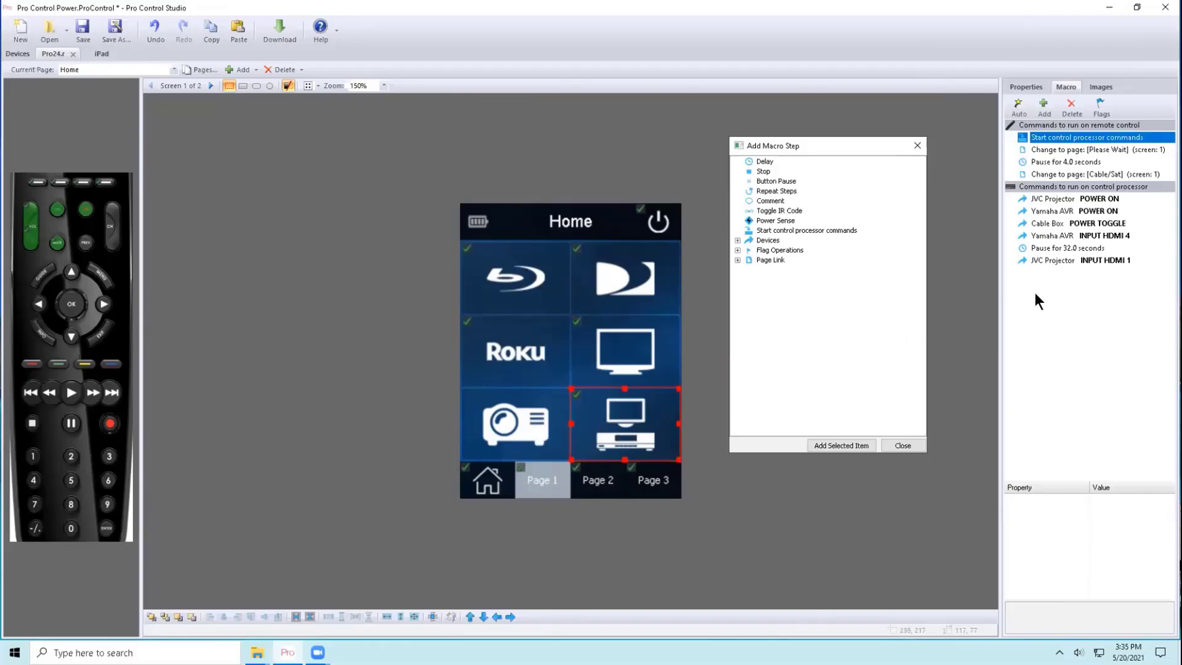
left_click(1103, 203)
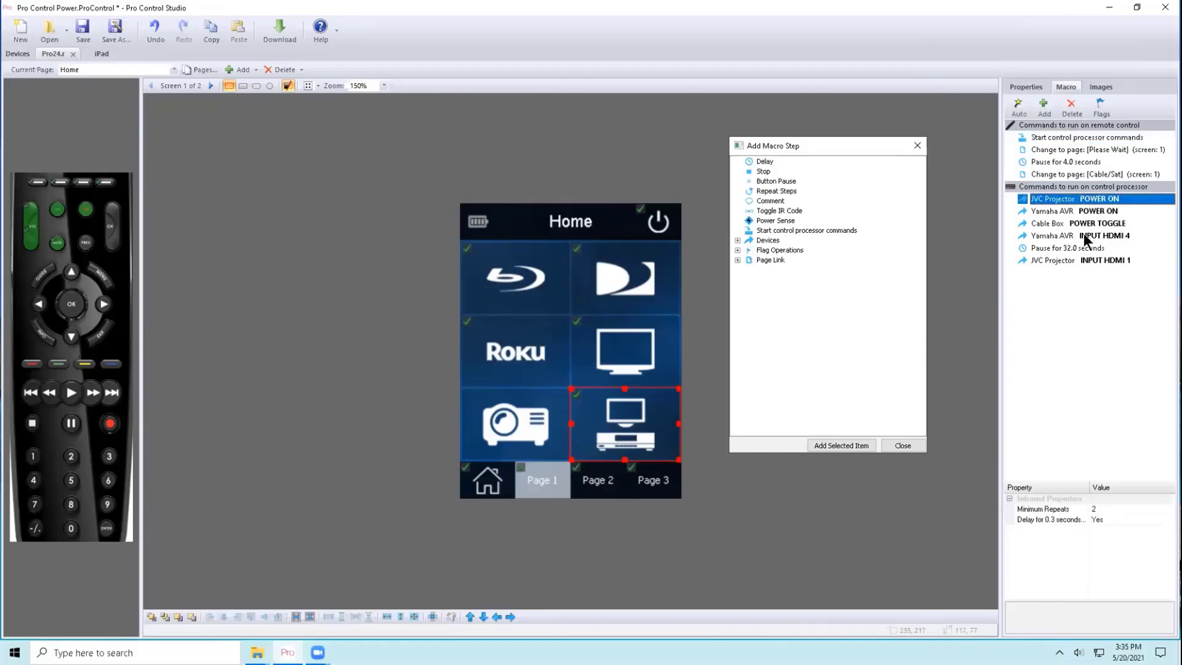
left_click(1116, 211)
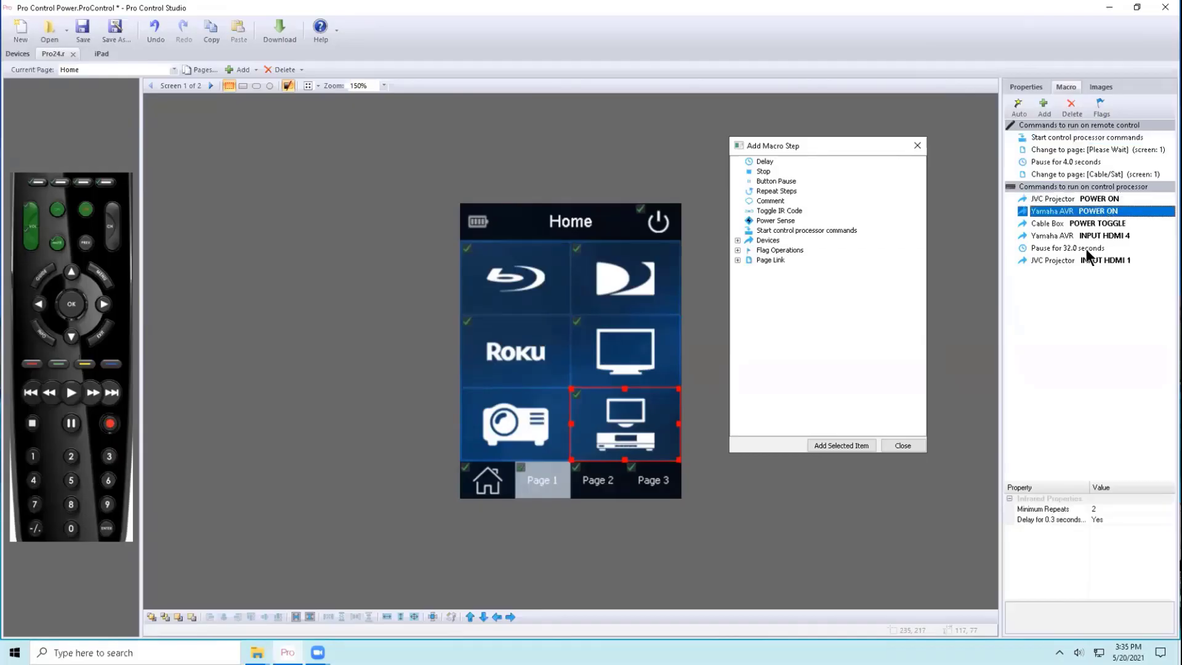
left_click(1103, 225)
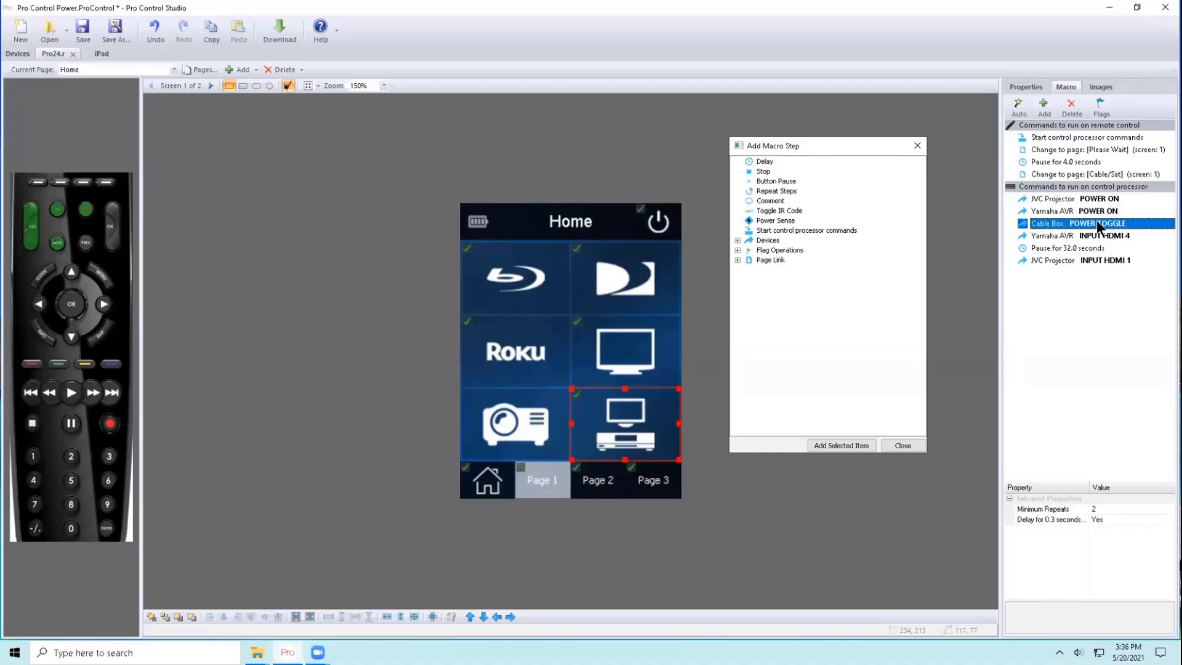
left_click(768, 222)
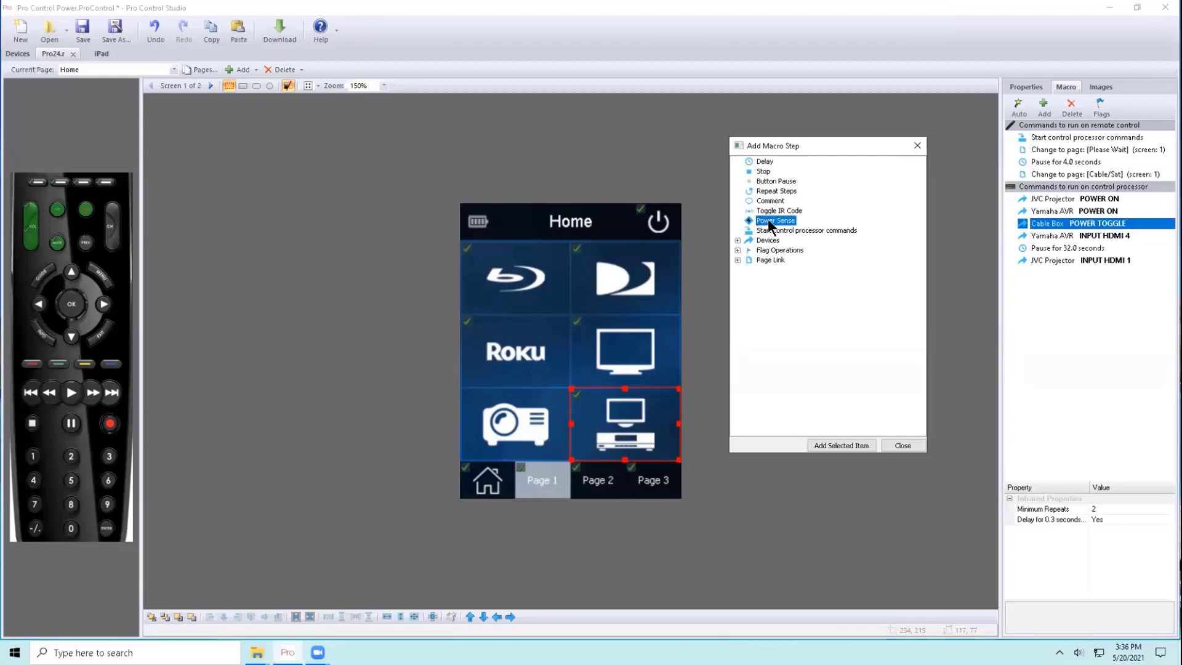
left_click_drag(767, 220, 1042, 225)
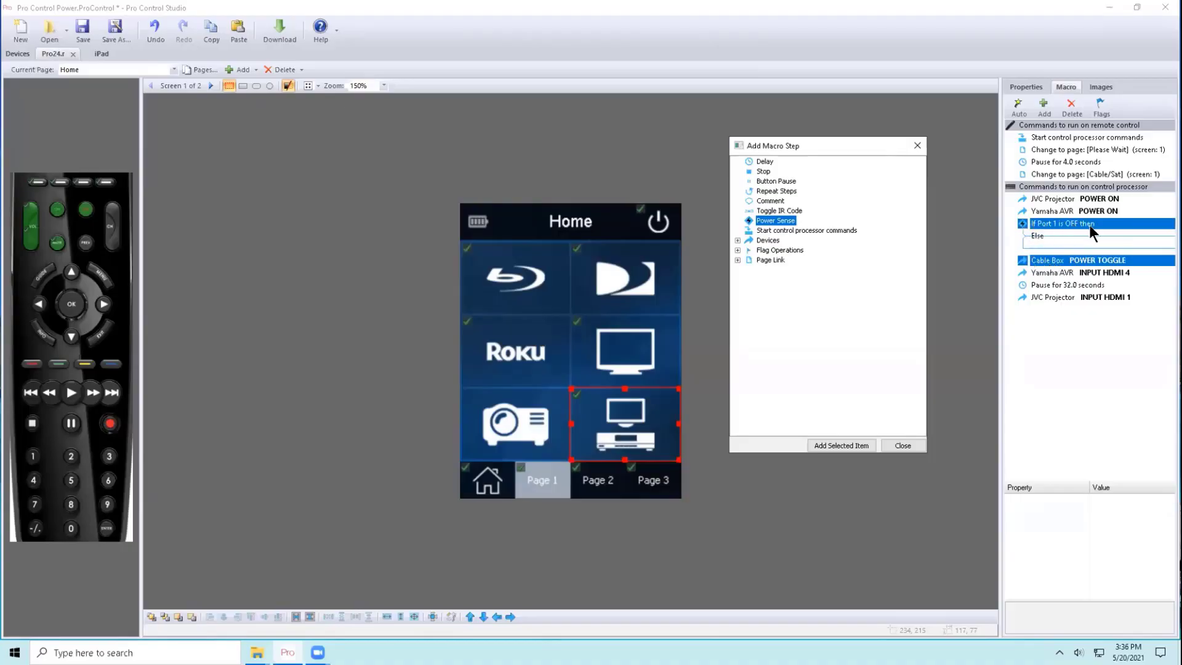
Set the new Power Sense step in the control processor commands to [Sense] Port 2 with condition ON.
left_click(1047, 221)
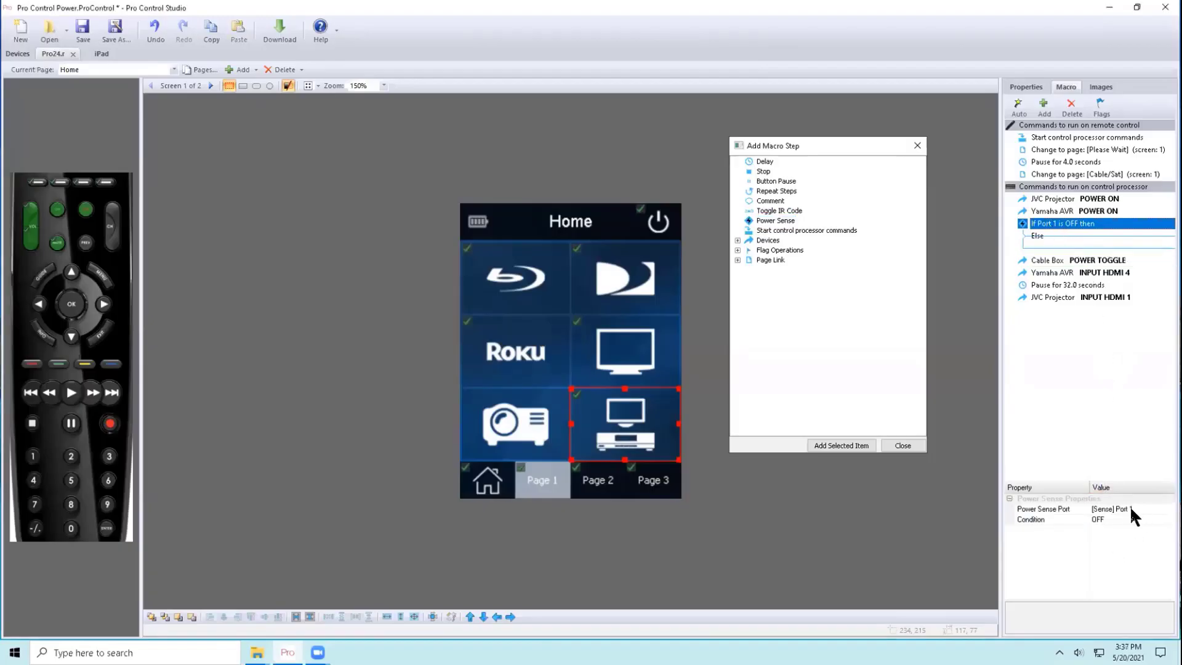
left_click(1161, 509)
left_click(1169, 509)
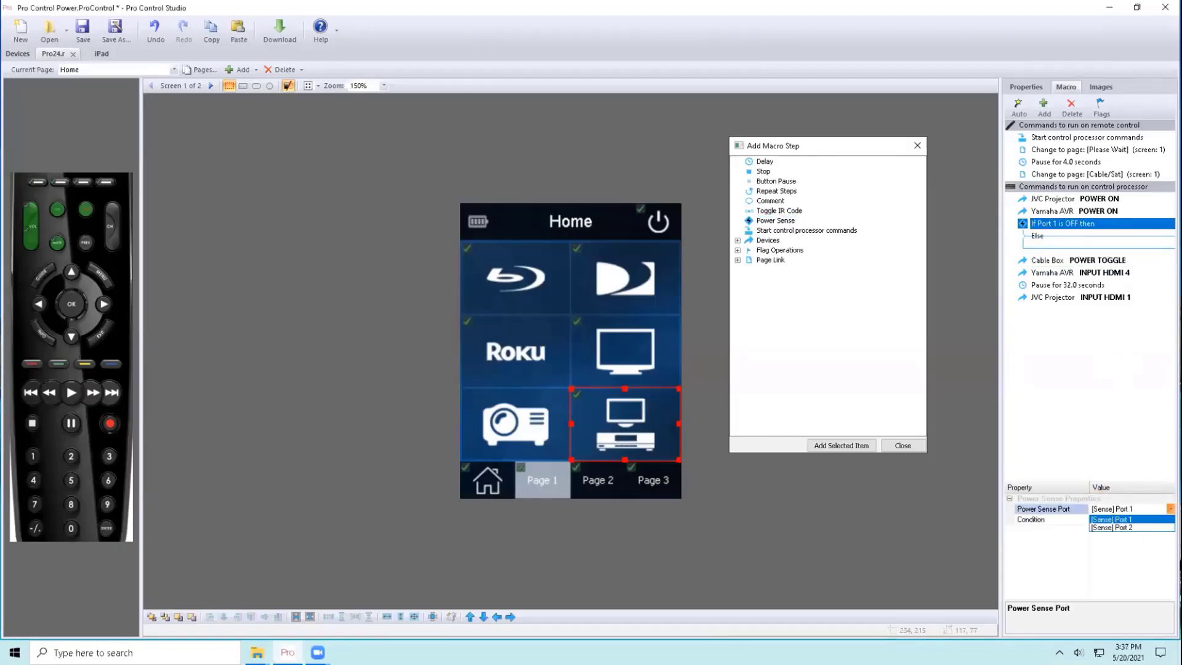
left_click(1124, 528)
double_click(1127, 518)
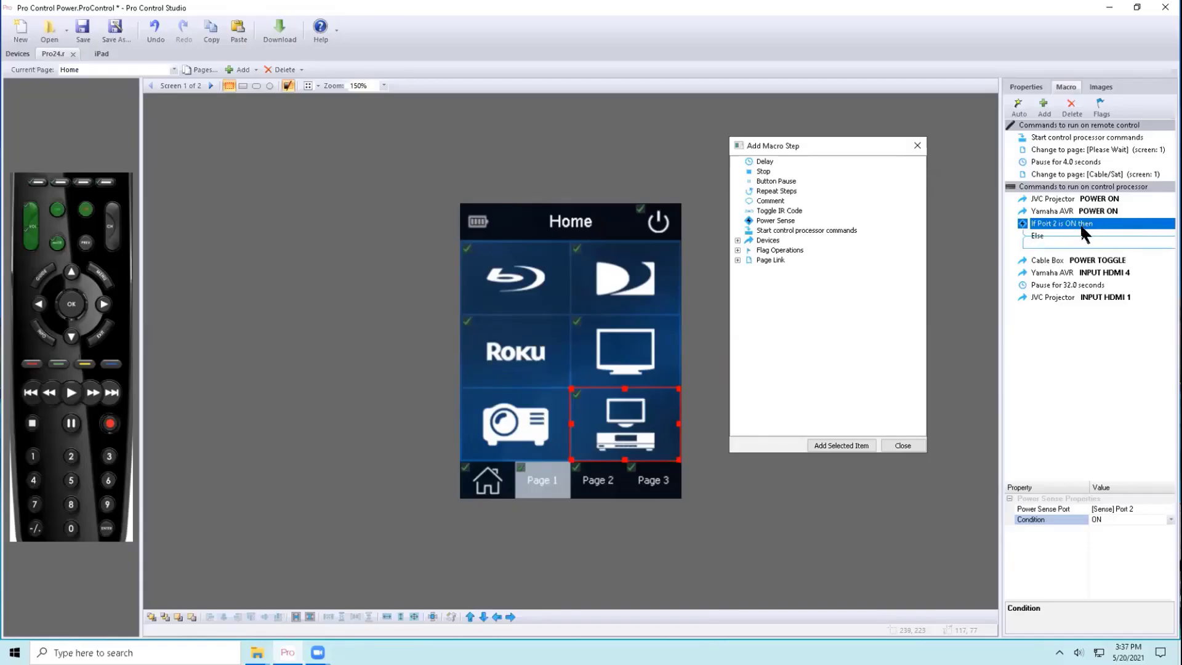
Place the Cable Box POWER TOGGLE command in the Port 2 block's Else branch and a new Delay step in its If branch.
left_click_drag(1074, 260, 1076, 228)
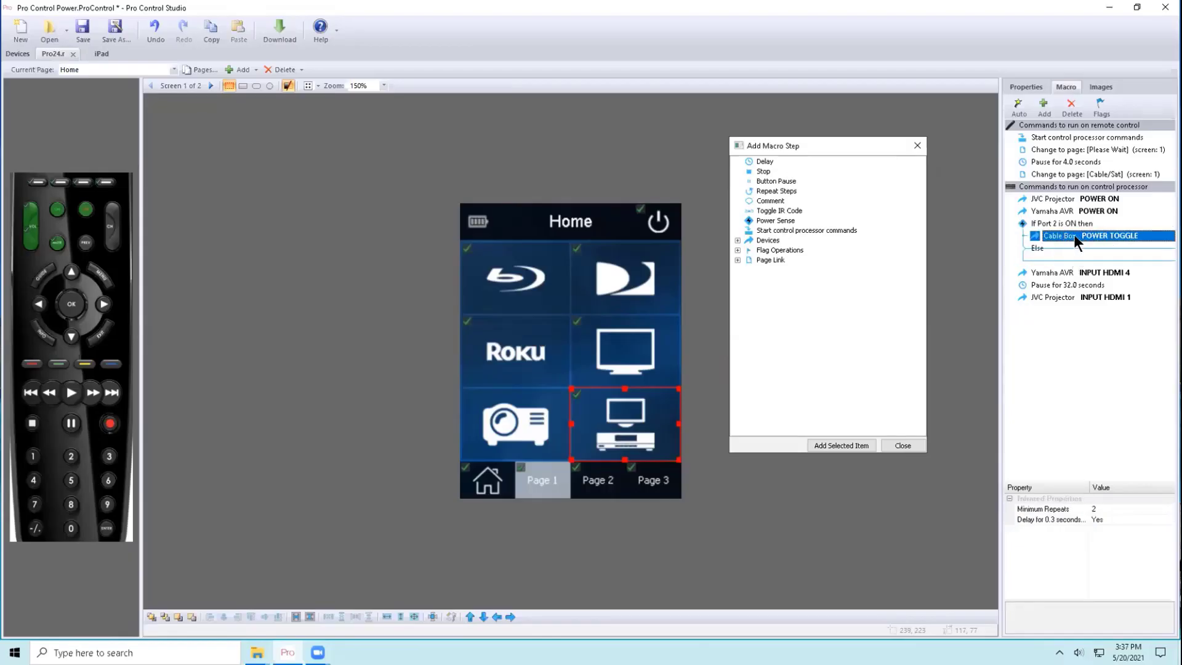
left_click_drag(1066, 231, 1066, 260)
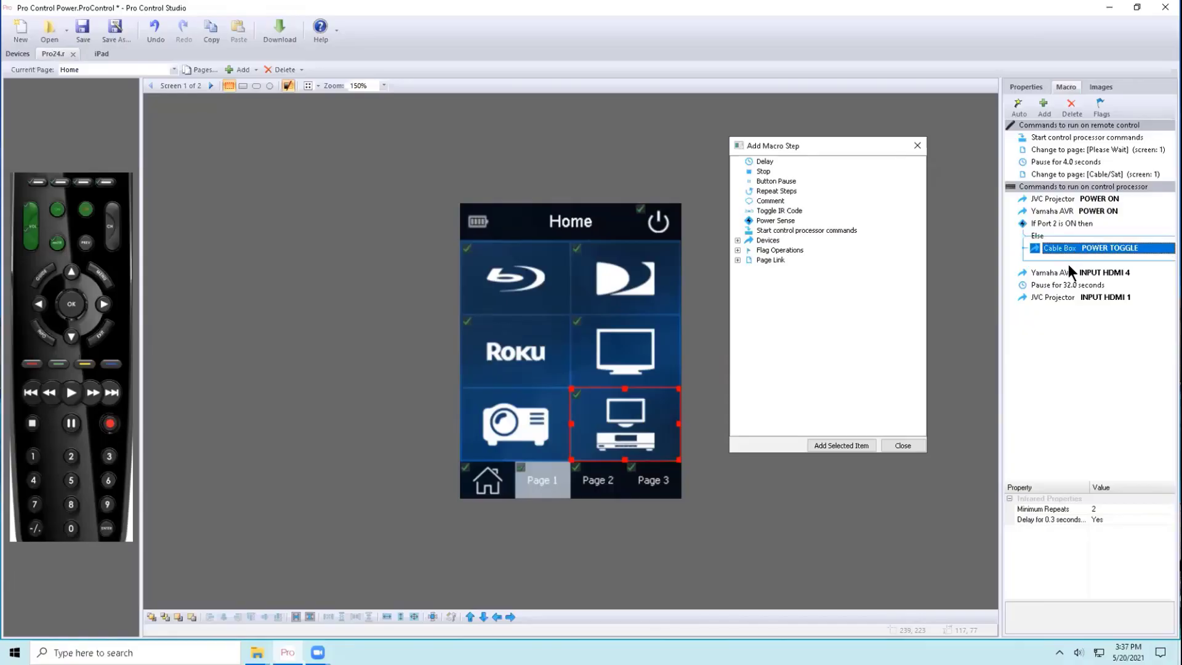
left_click(1049, 225)
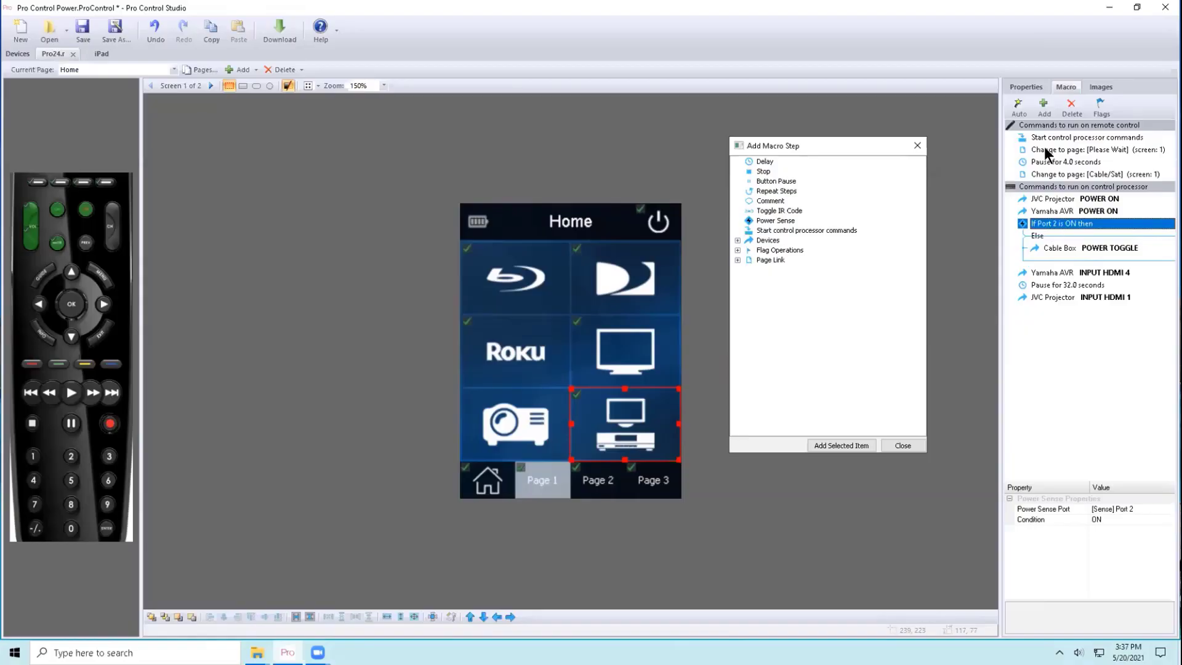
double_click(764, 161)
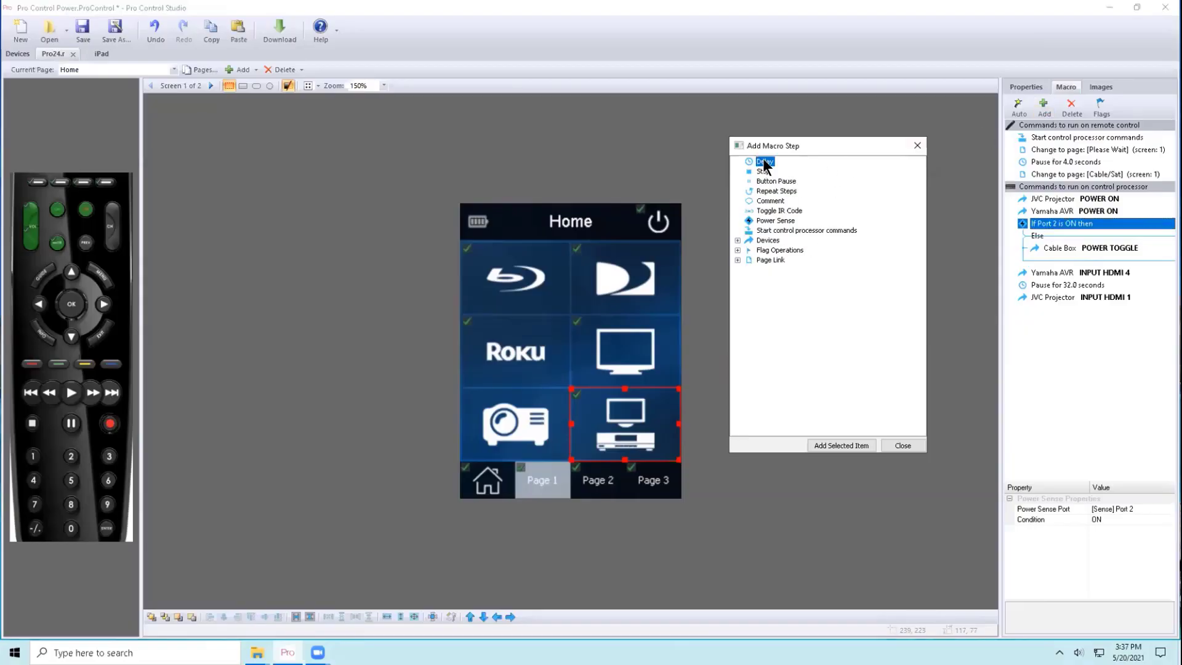
left_click_drag(1065, 309, 1080, 234)
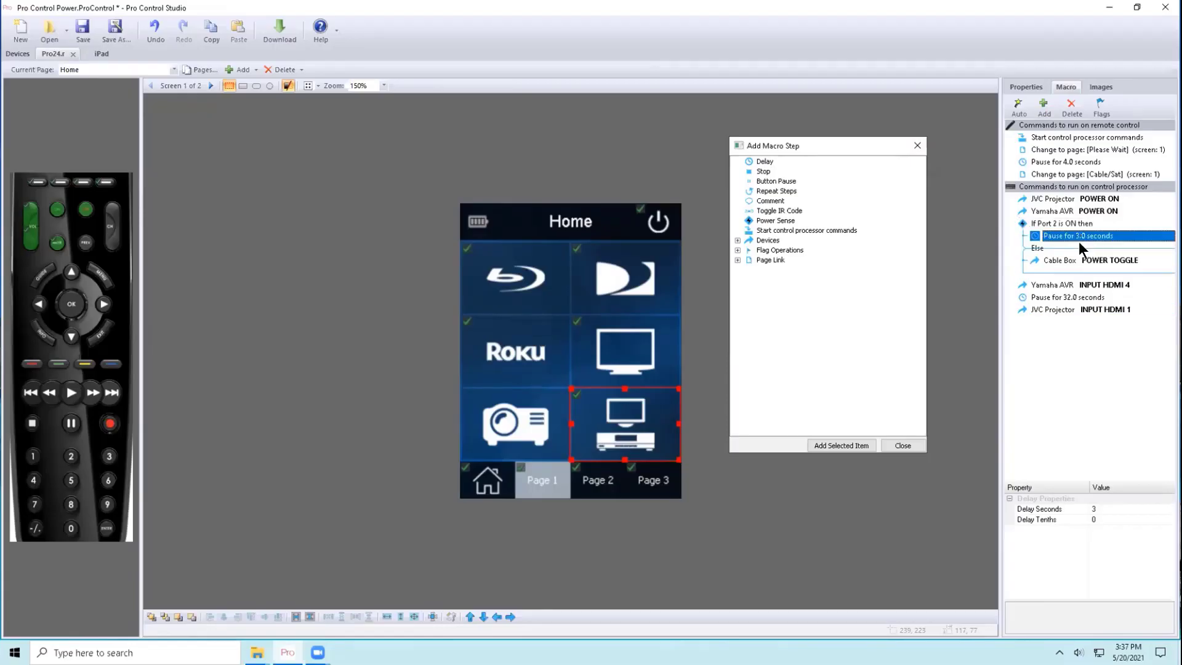
Set the delay in the If Port 2 is ON branch to 0 seconds and 1 tenth.
left_click(1109, 509)
type("0")
left_click_drag(1116, 509, 1074, 510)
type("0")
left_click(1108, 521)
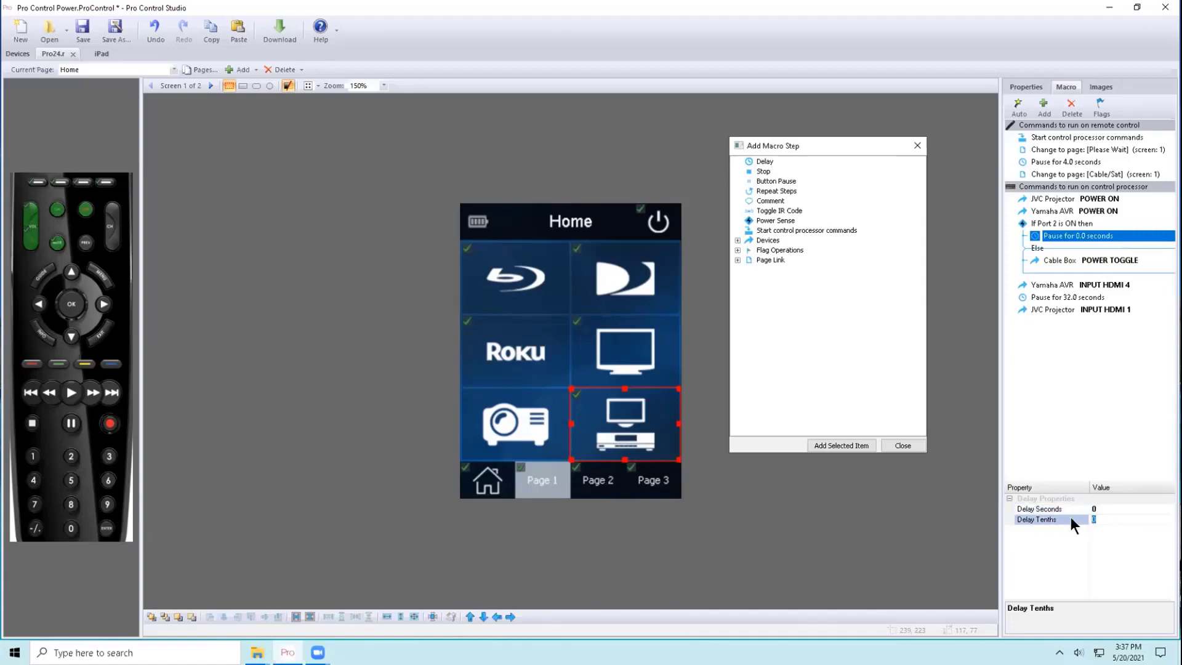
left_click(1132, 452)
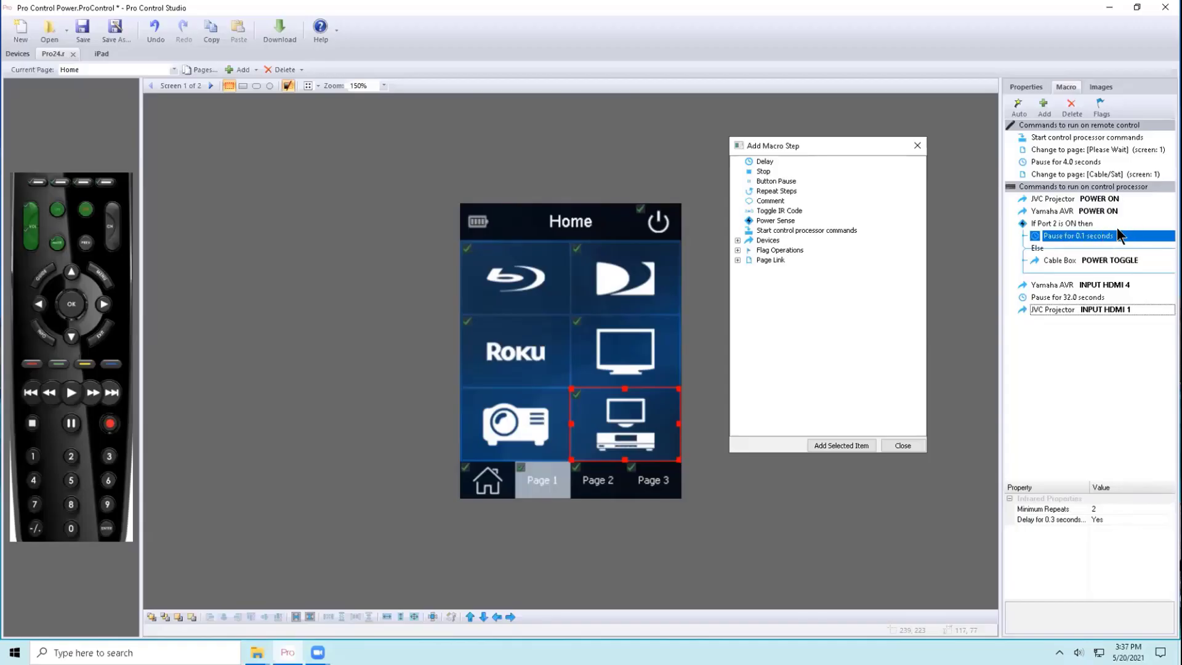
Review the control processor command sequence through both Port 2 branches, the Yamaha AVR input, the 32-second pause and the JVC Projector input.
left_click(1066, 234)
left_click(1107, 286)
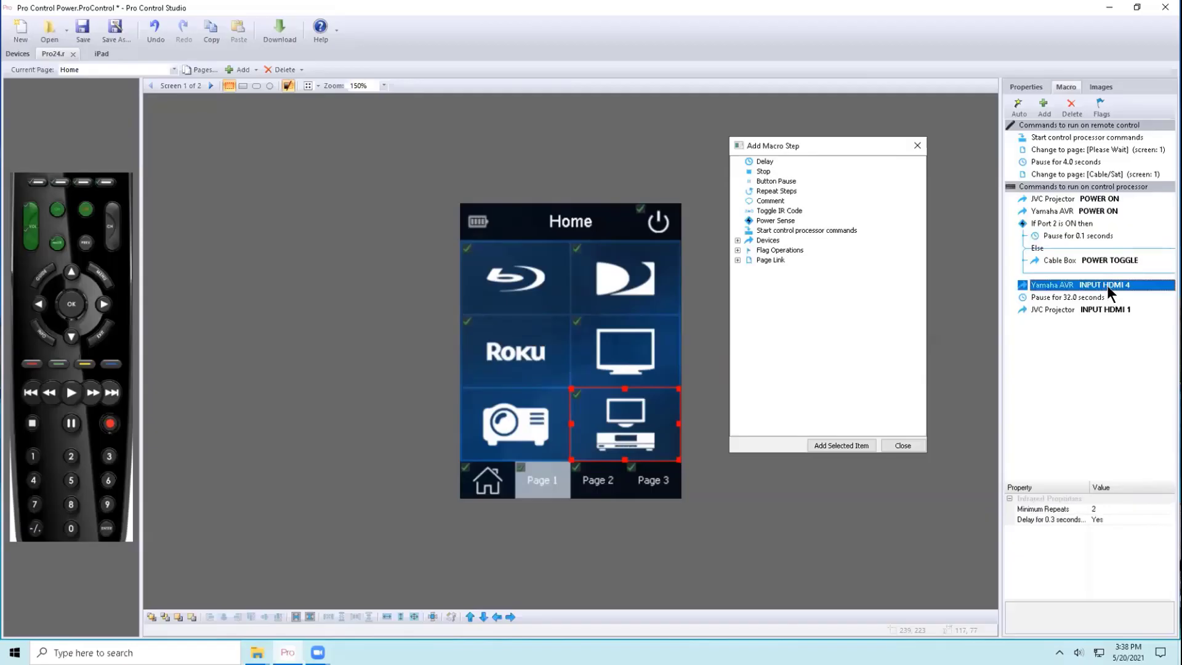
left_click(1102, 298)
left_click(1099, 308)
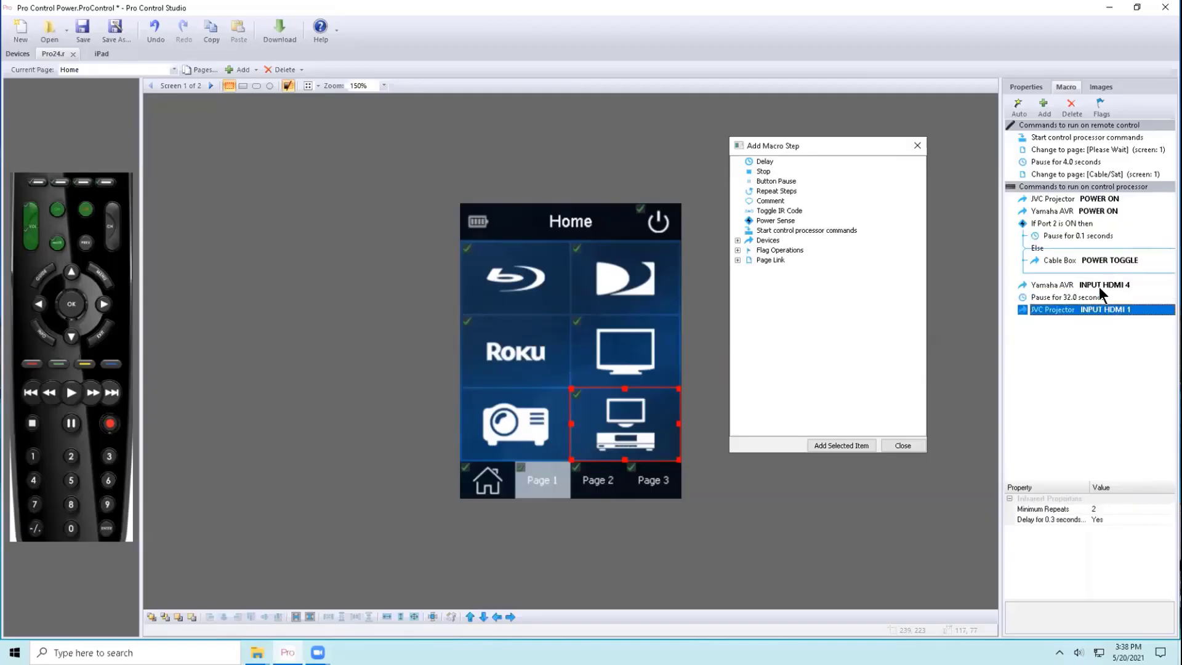
left_click(1037, 252)
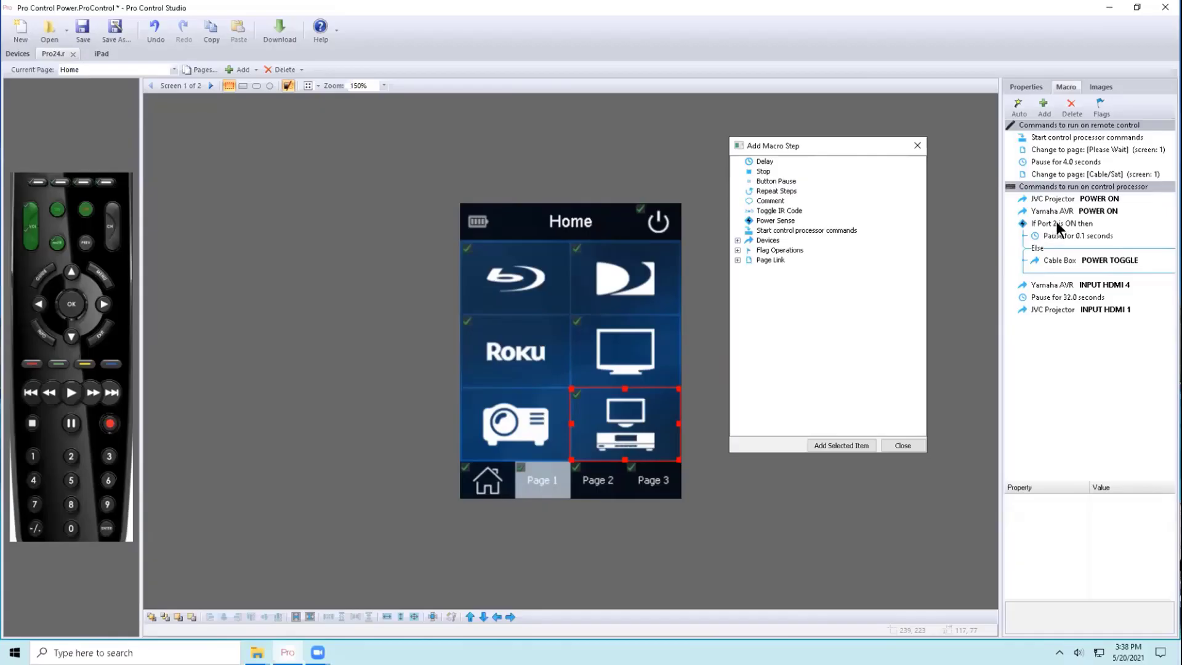
left_click(1070, 261)
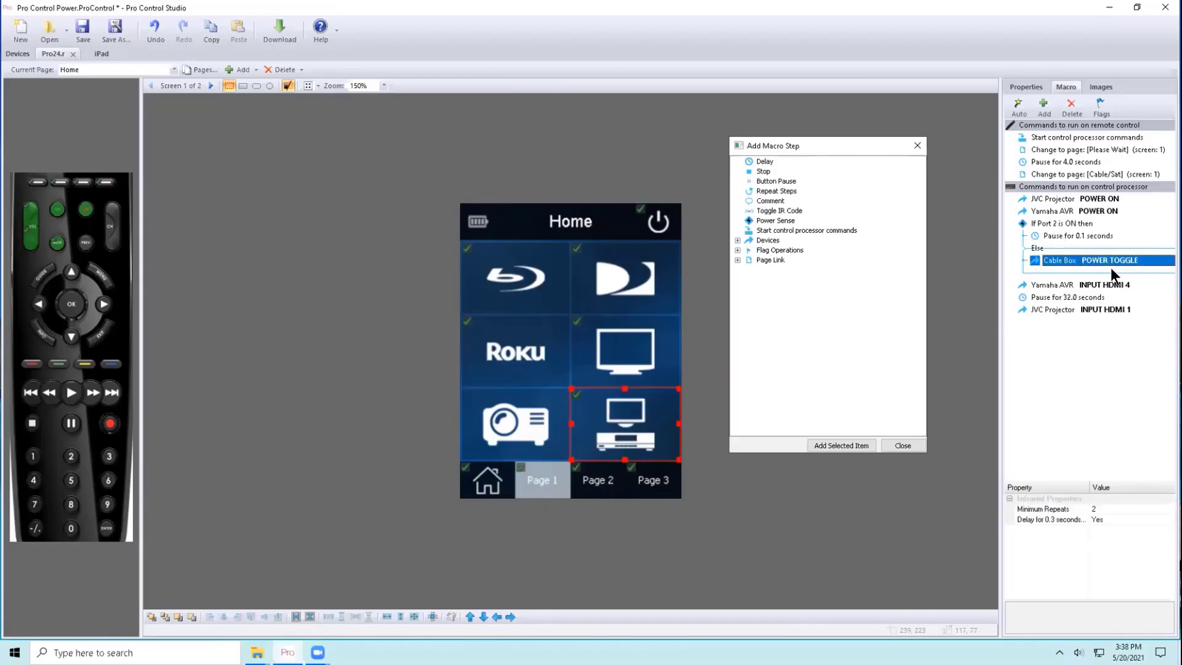
left_click(1099, 283)
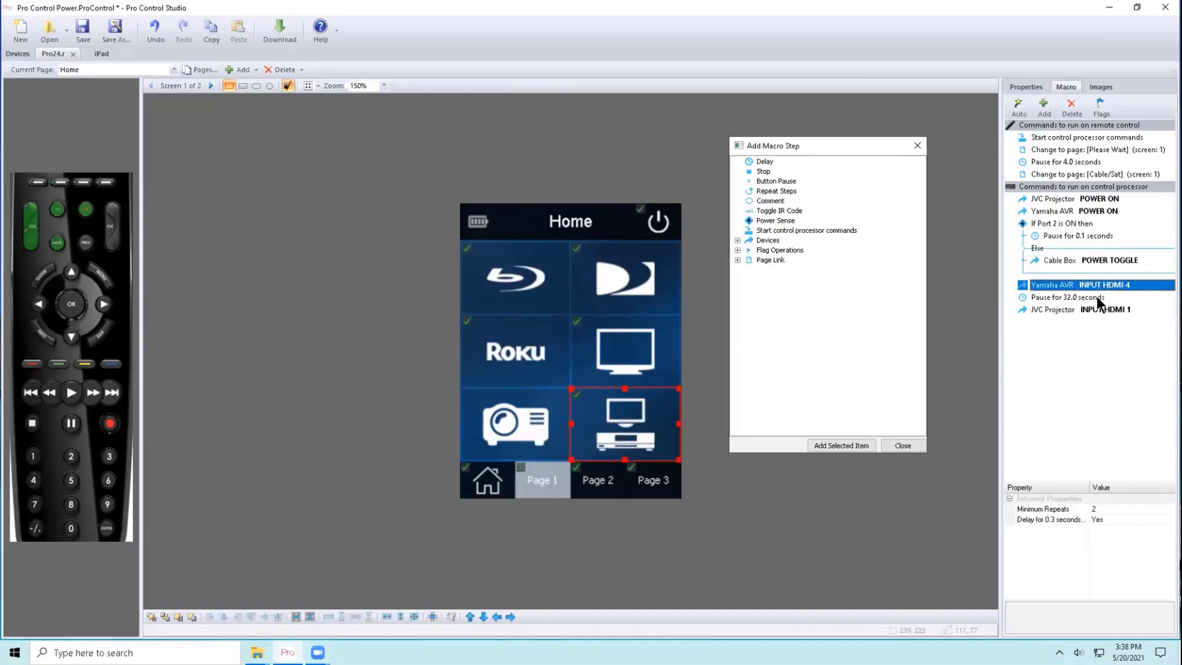
left_click(1096, 296)
left_click(1095, 309)
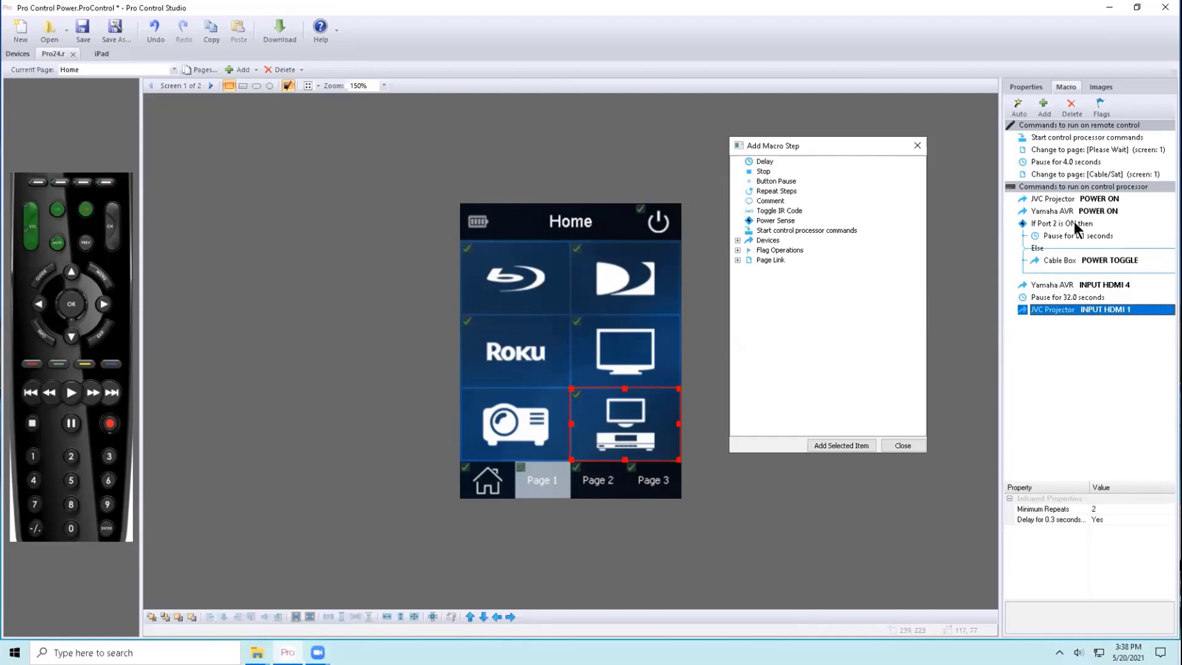
left_click(1069, 235)
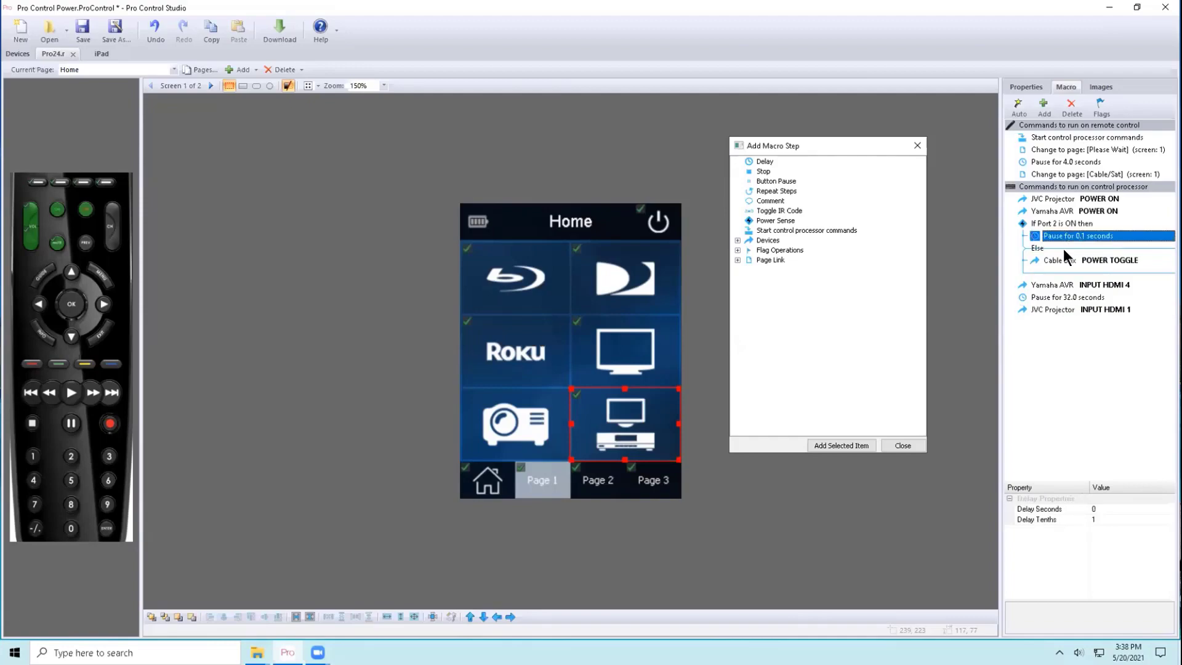
left_click(1077, 309)
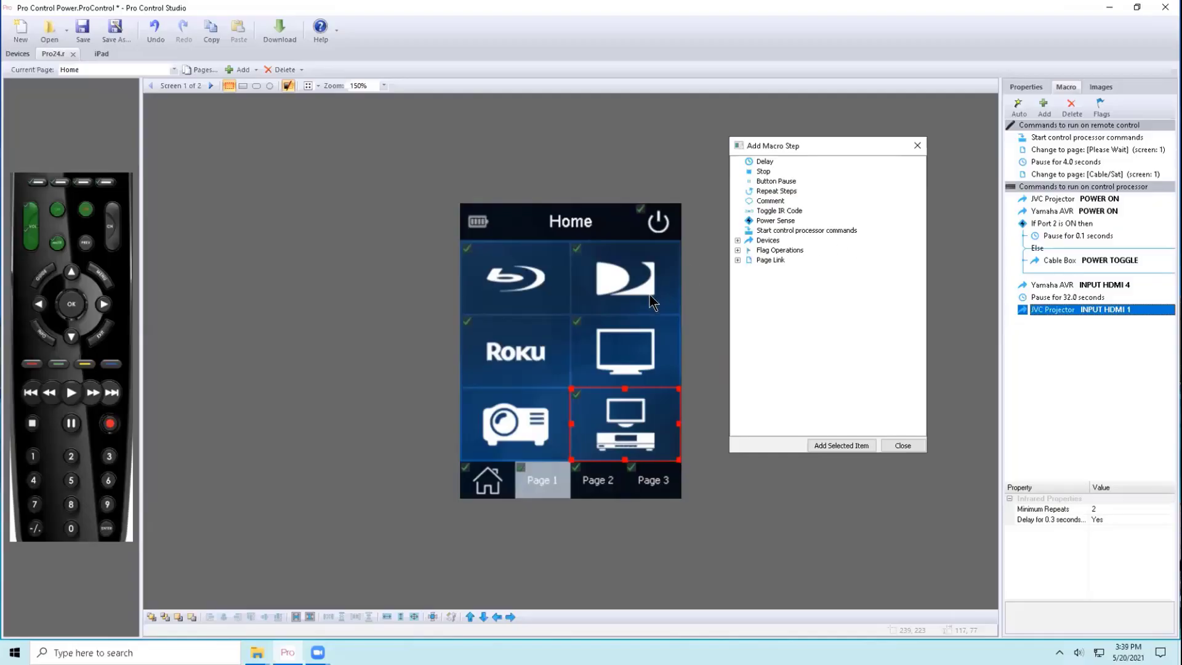
Delete the If Port 2 is ON block together with its contents from the control processor commands.
left_click(1032, 222)
key("Delete")
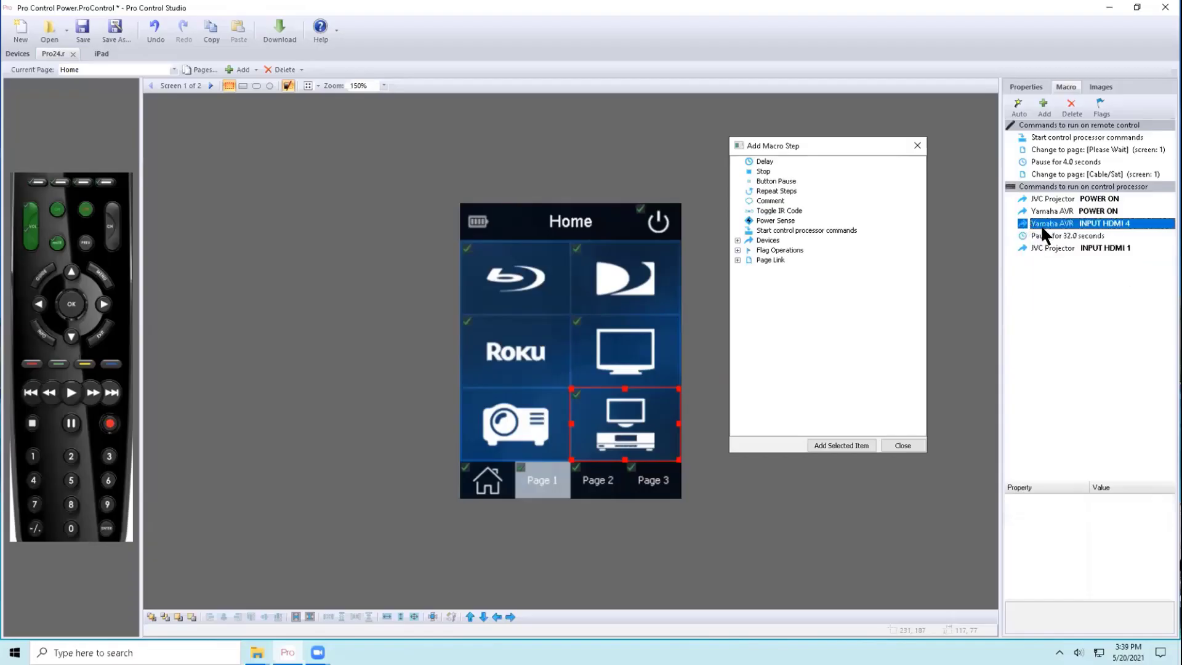
Insert a Power Sense step before the 32-second pause, and move JVC Projector POWER ON and that pause into its If Port 1 is OFF branch.
left_click(1050, 237)
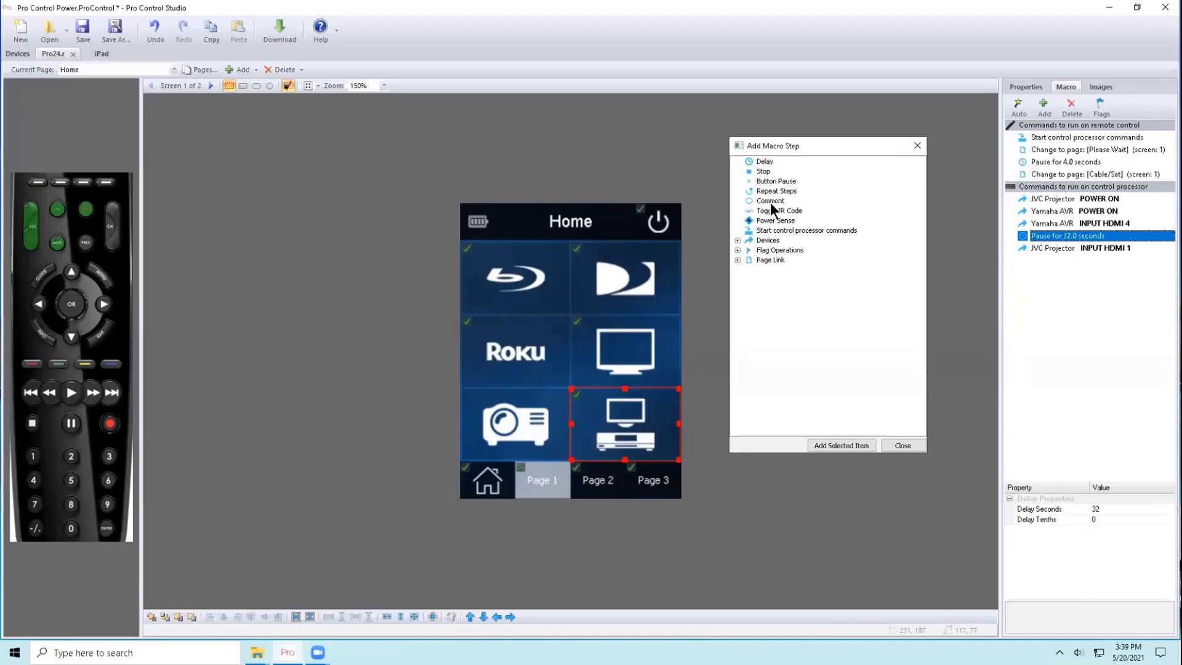
left_click_drag(773, 220, 1067, 232)
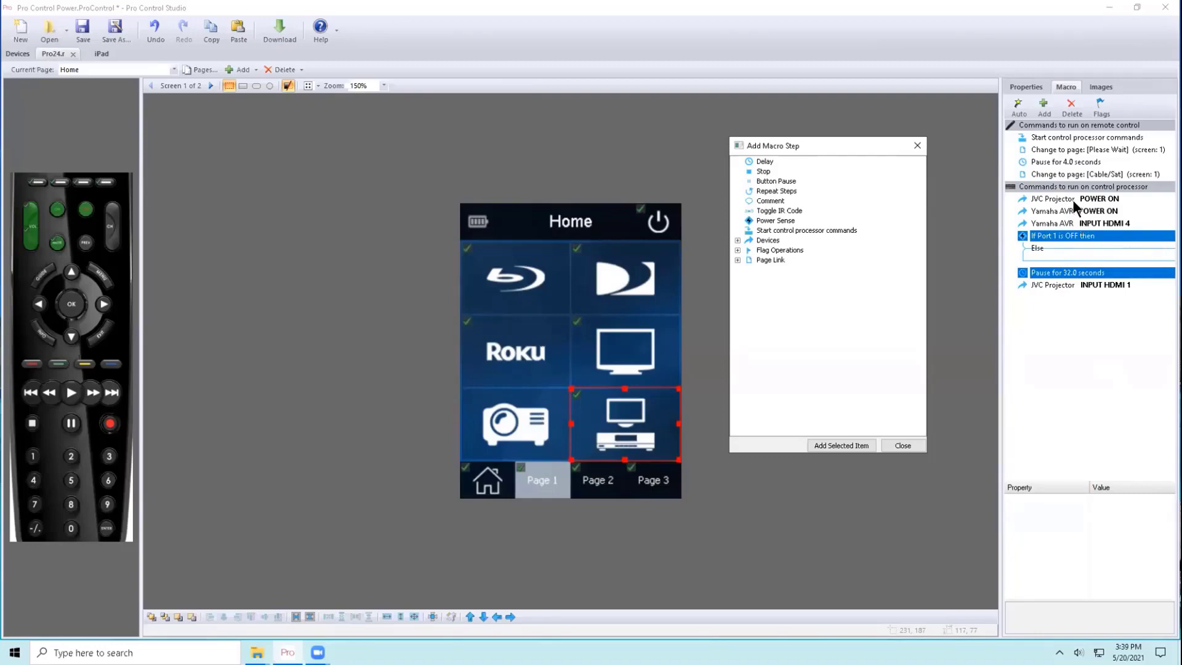
left_click_drag(1071, 197, 1065, 254)
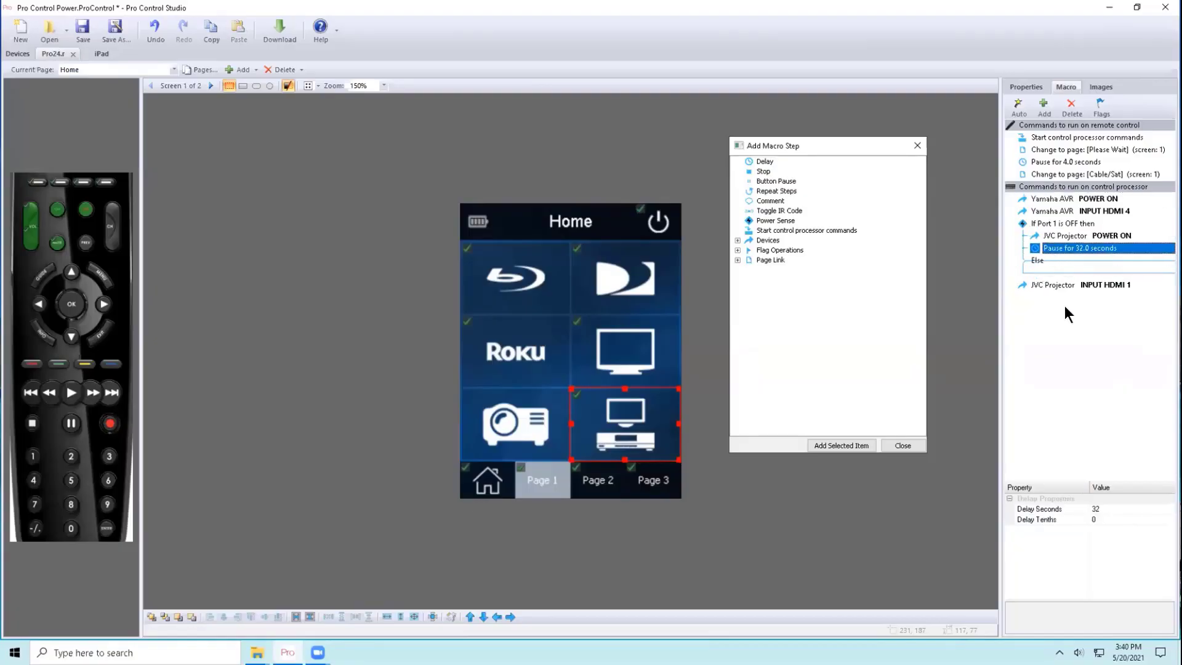
left_click(1055, 267)
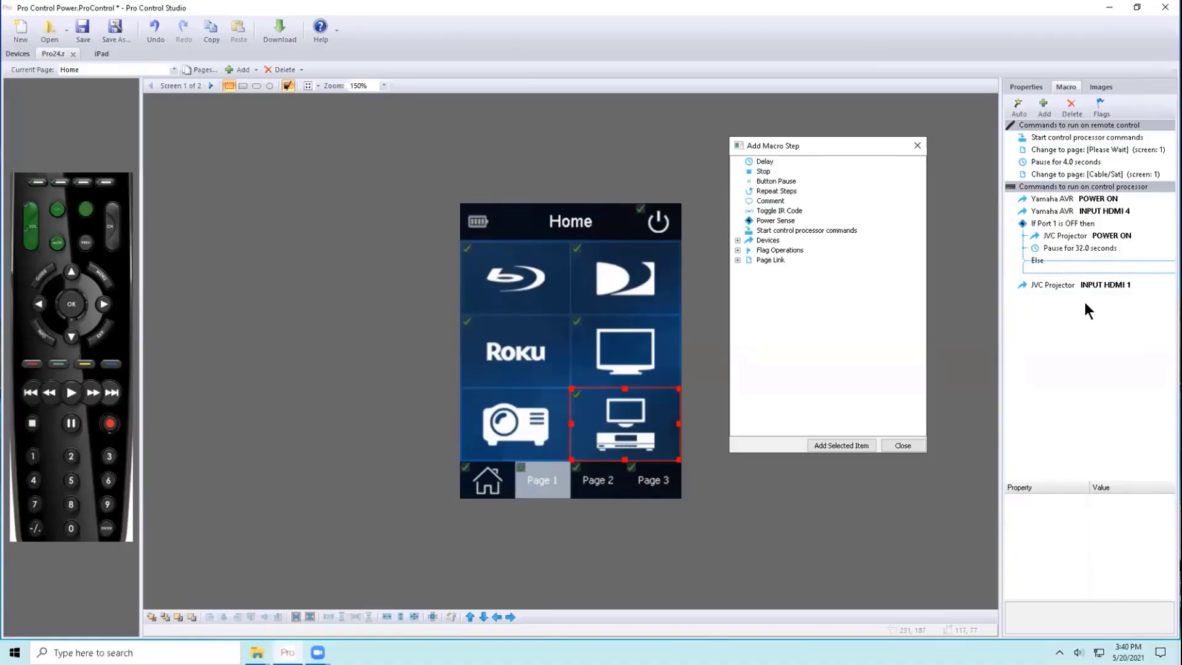
Delete the If Port 1 is OFF block, and add the Cable Box POWER TOGGLE command at the end of the control processor commands.
left_click(1074, 226)
key("Delete")
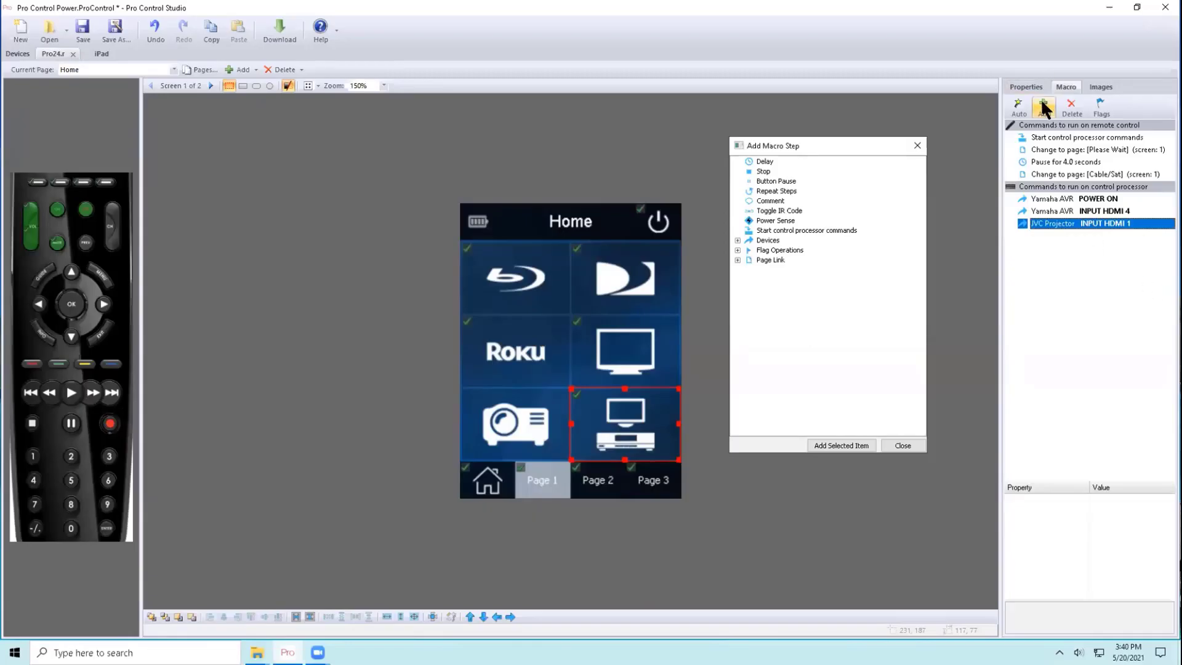
double_click(767, 241)
double_click(783, 307)
scroll(802, 368, "down", 5)
double_click(795, 347)
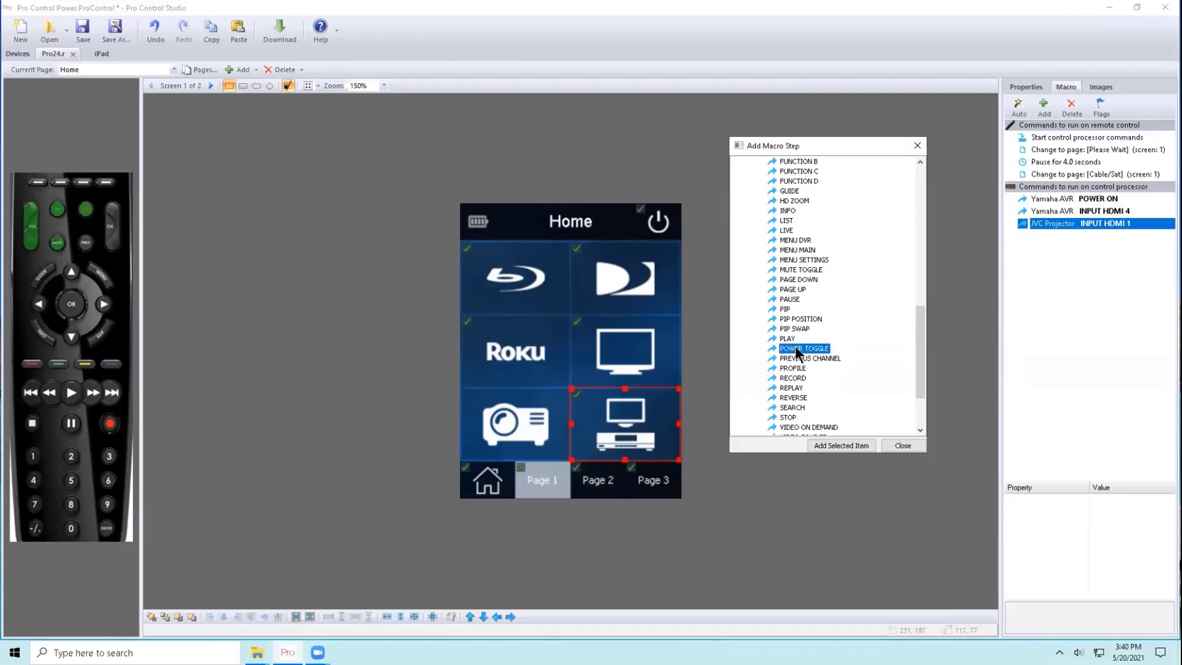
left_click(888, 444)
left_click(1054, 237)
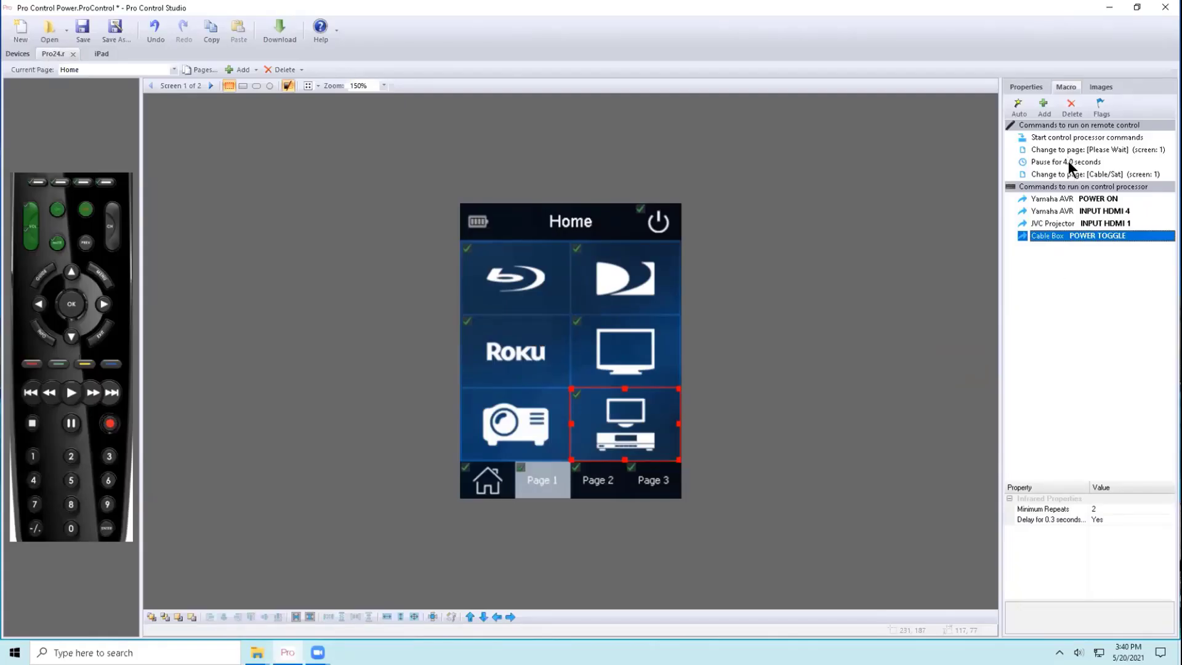
Examine the flag operations among the available macro steps, including Clear Flag and Test Flag.
left_click(1044, 107)
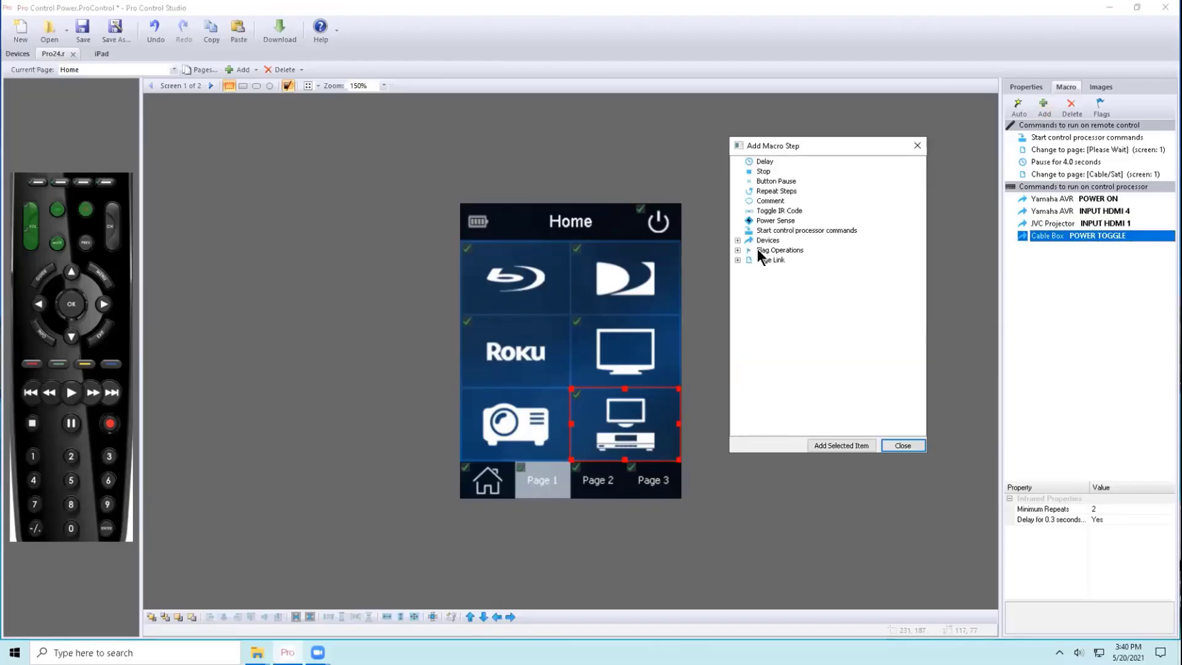
left_click(738, 250)
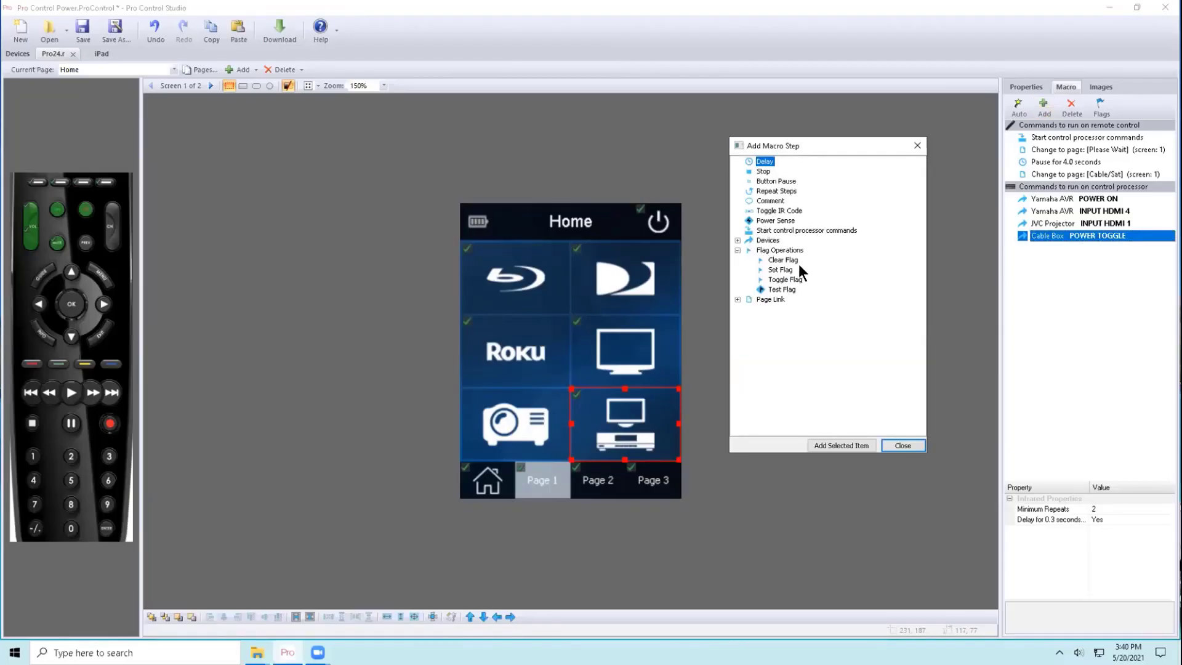
left_click(783, 260)
left_click(783, 290)
Open the Flag Names dialog and examine the full Pro24.r flag list and the ProLink.r flag list.
left_click(1098, 104)
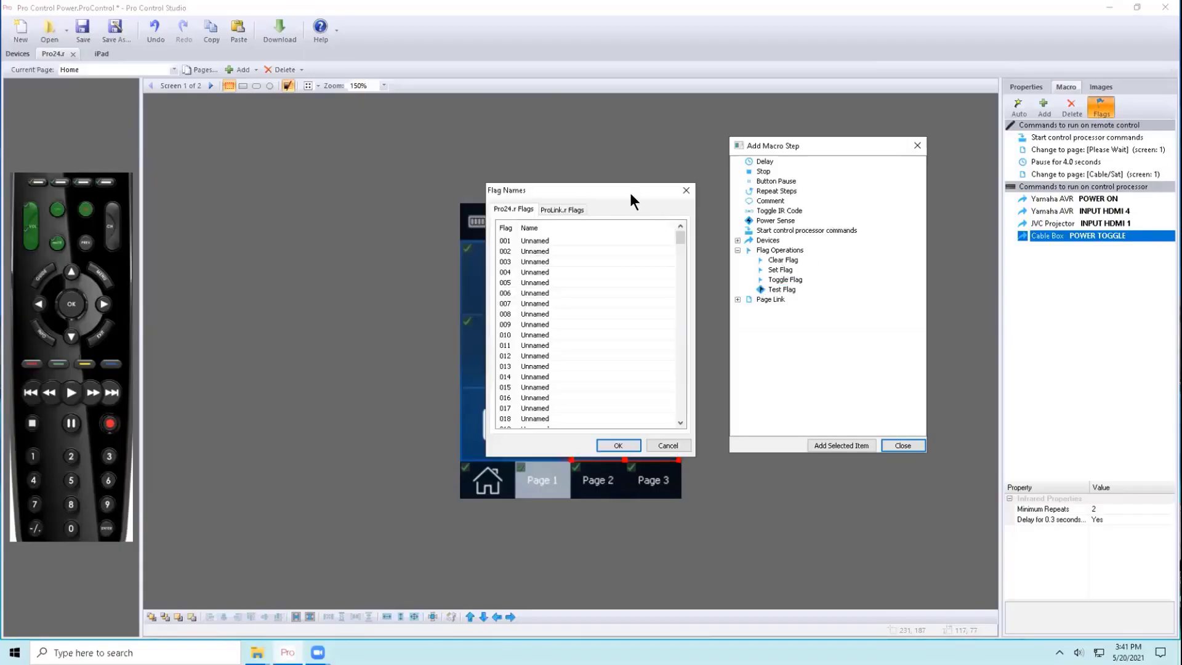
left_click_drag(634, 187, 879, 128)
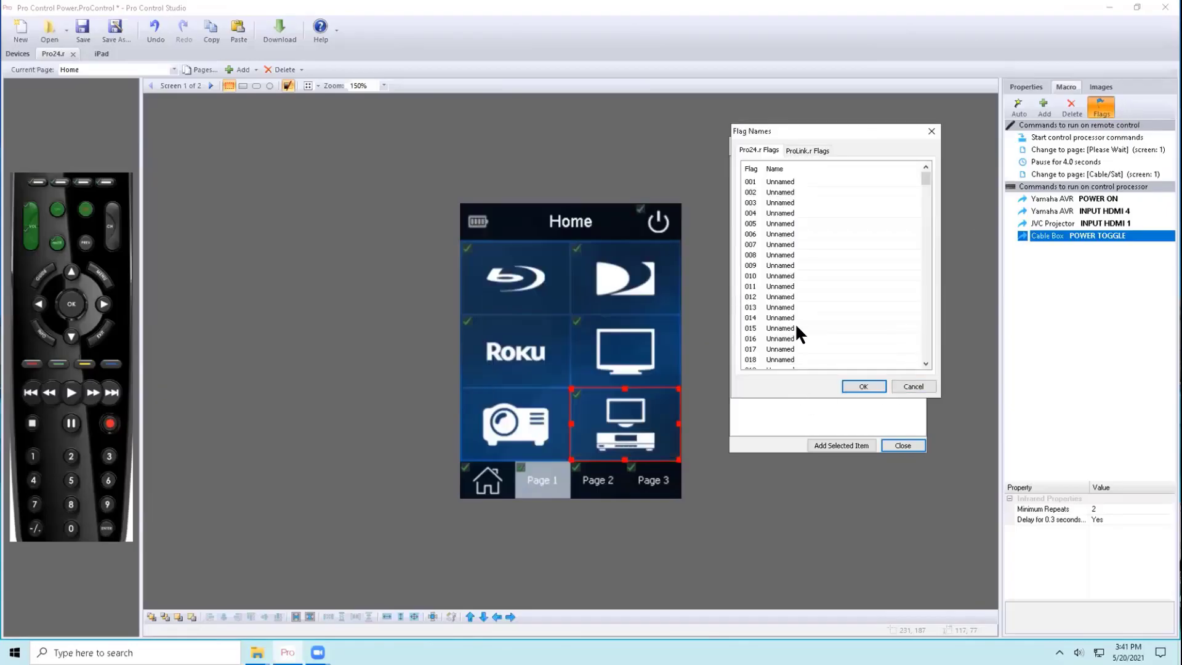
left_click_drag(925, 178, 903, 356)
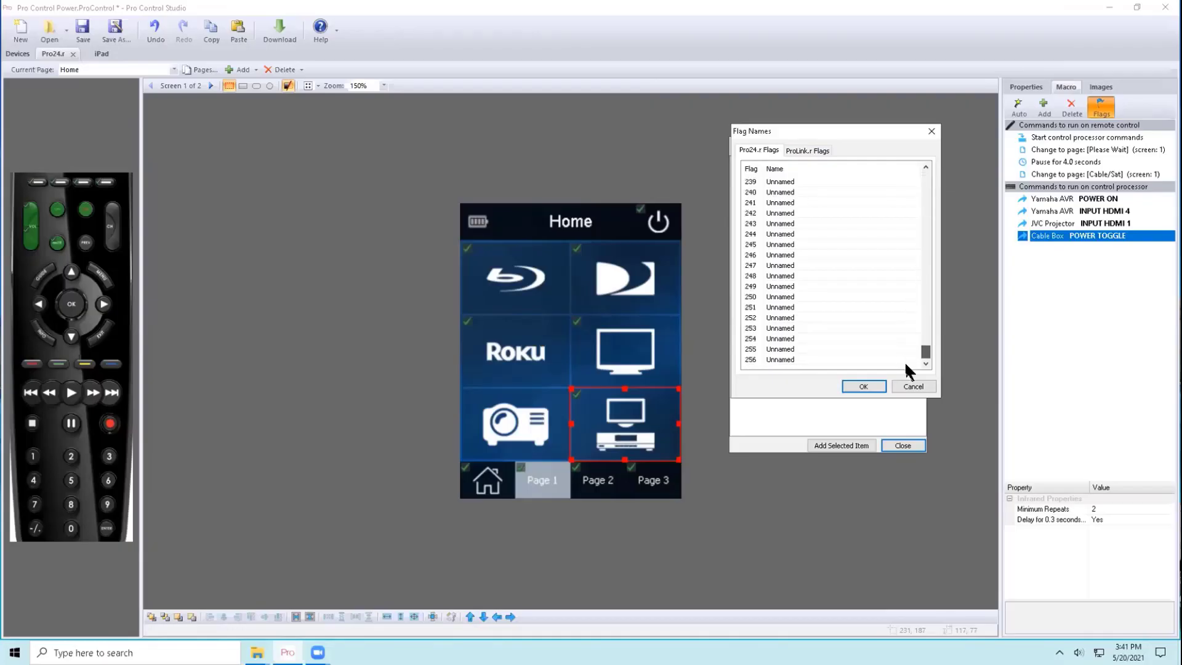
left_click_drag(906, 363, 936, 161)
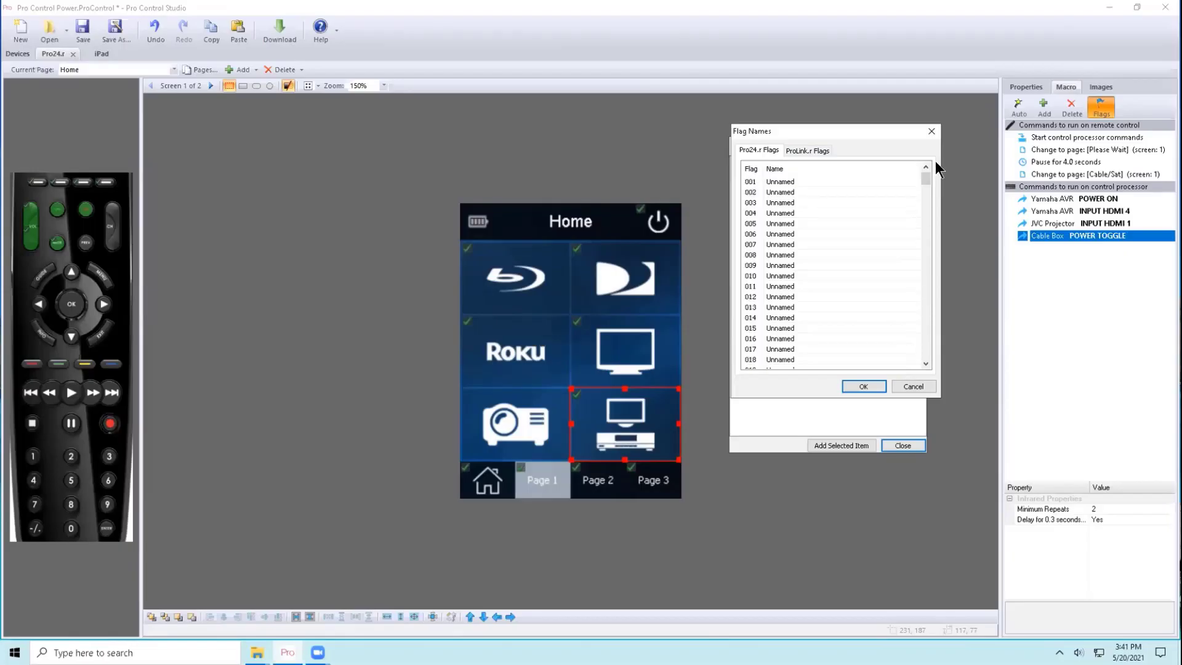
left_click(803, 150)
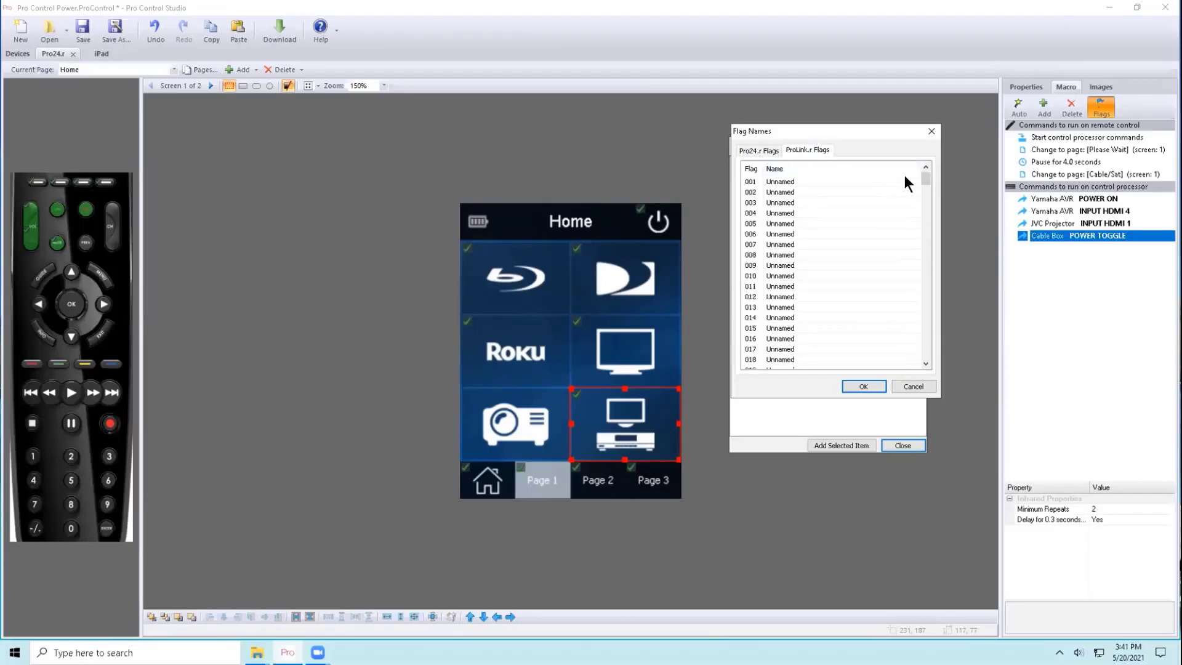
left_click_drag(929, 183, 889, 148)
left_click(756, 147)
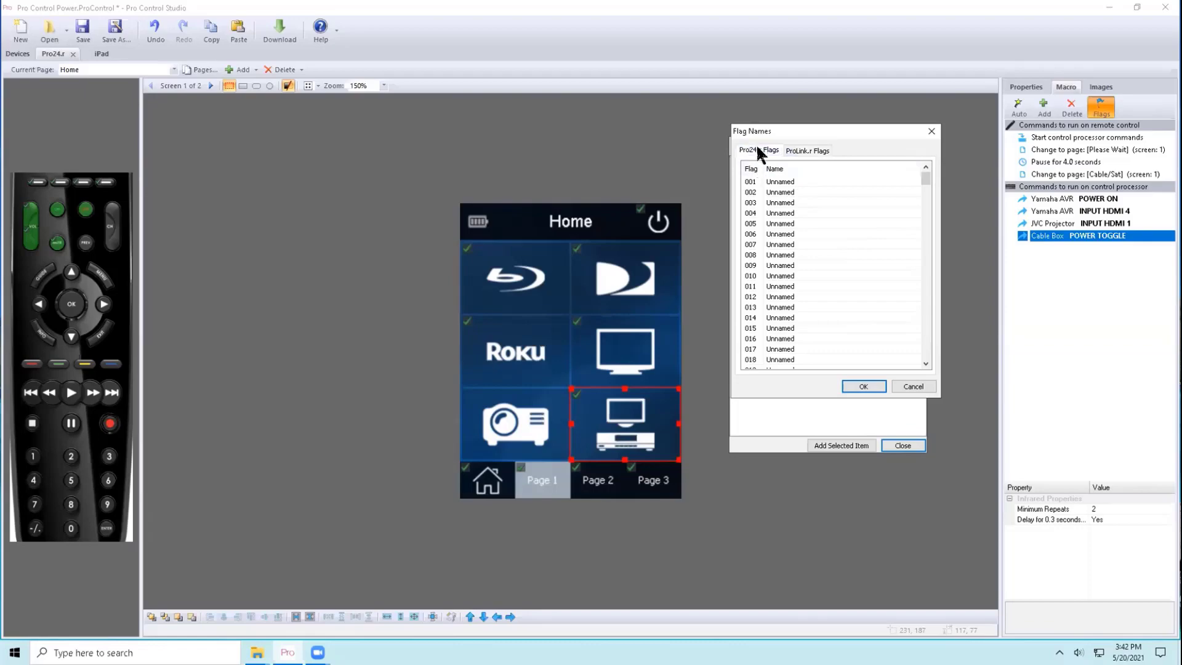
left_click(818, 151)
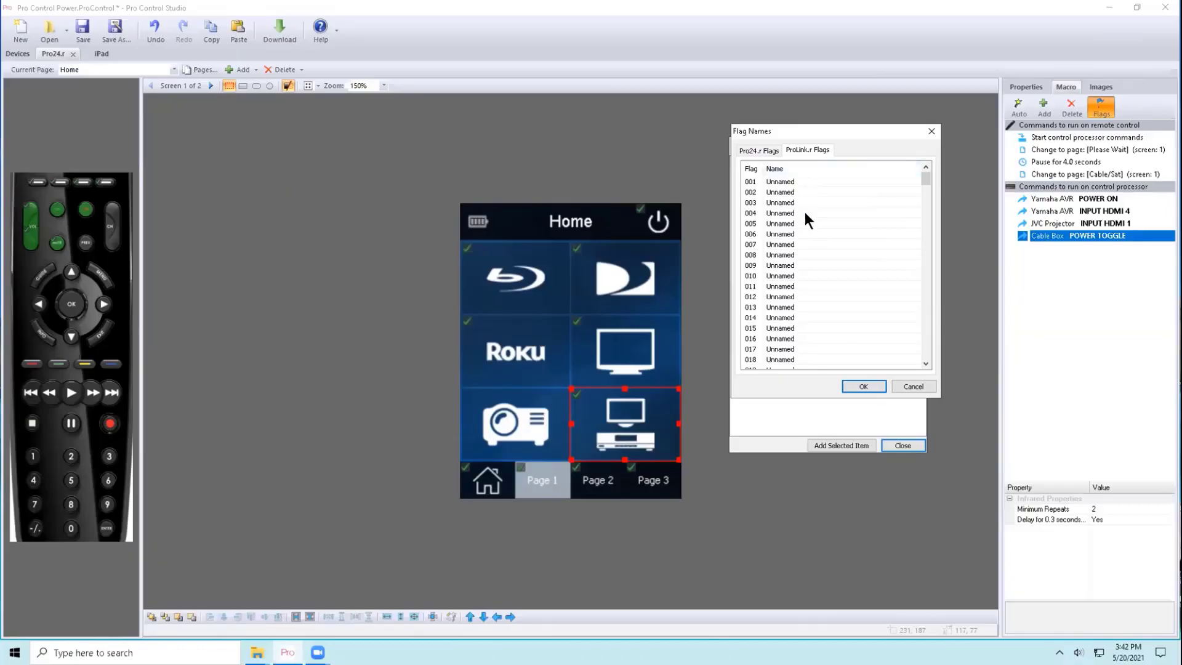
Name flag 001 in the ProLink.r flag list Cable Power and save the flag names.
left_click(795, 181)
type("Power")
key("BackSpace")
key("BackSpace")
key("BackSpace")
key("BackSpace")
key("BackSpace")
type("Cable Power")
left_click(865, 386)
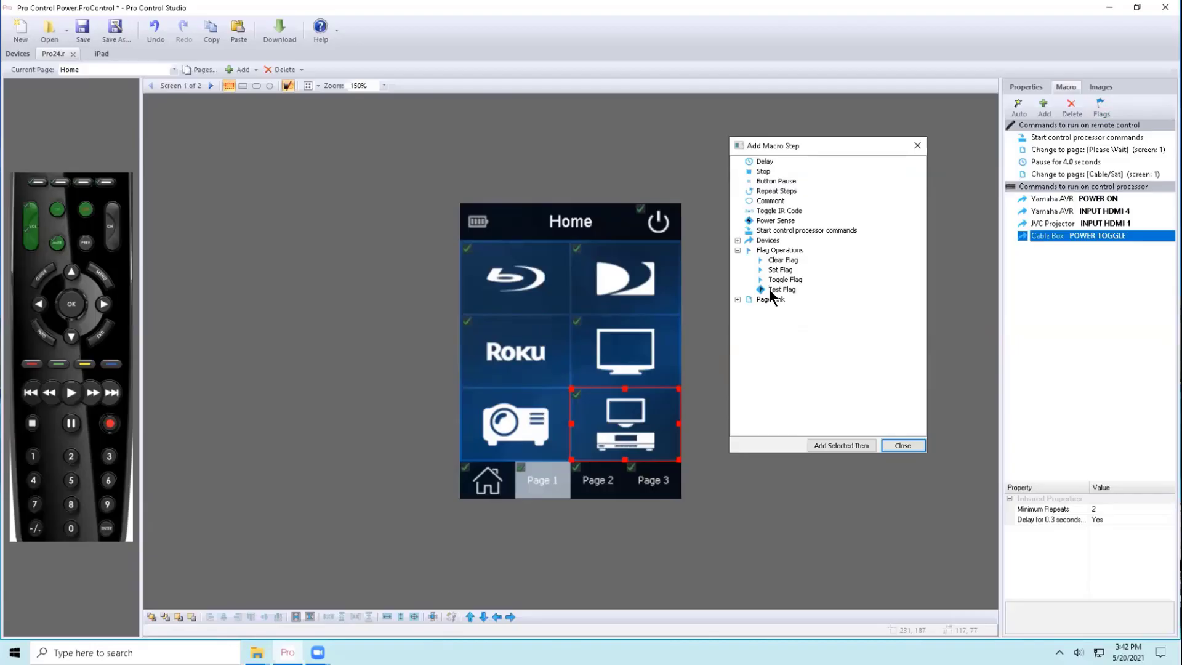
Insert a Test Flag step before the Cable Box POWER TOGGLE command and check that it uses flag 001 Cable Power.
left_click_drag(771, 294, 1049, 294)
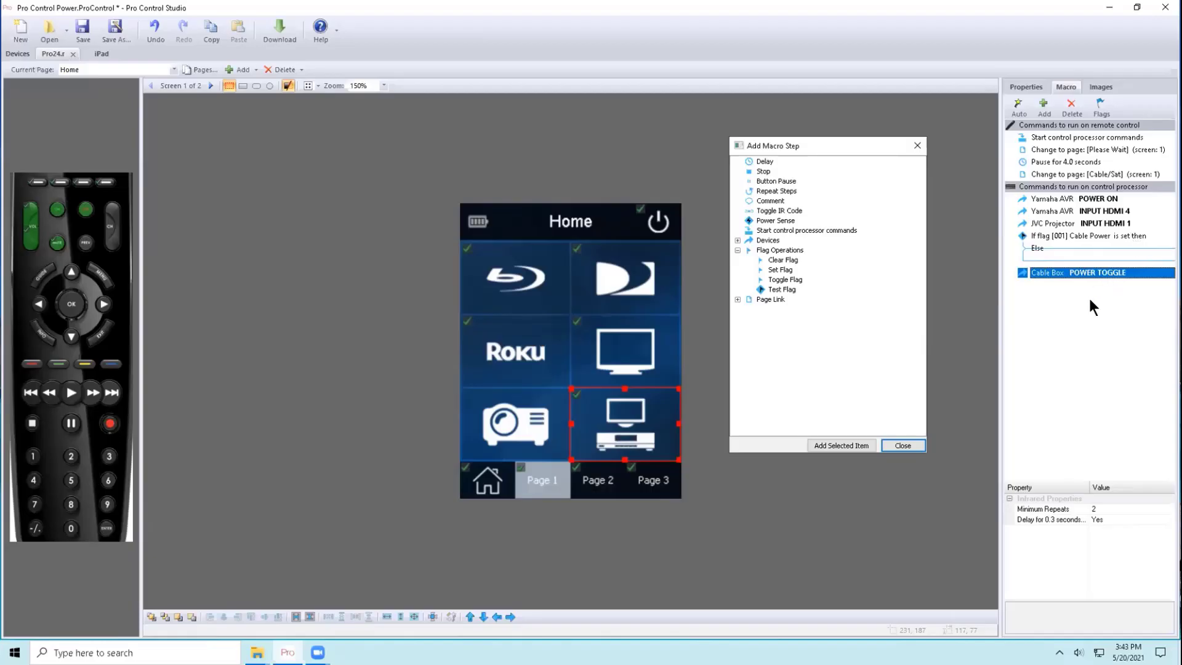
left_click(1062, 237)
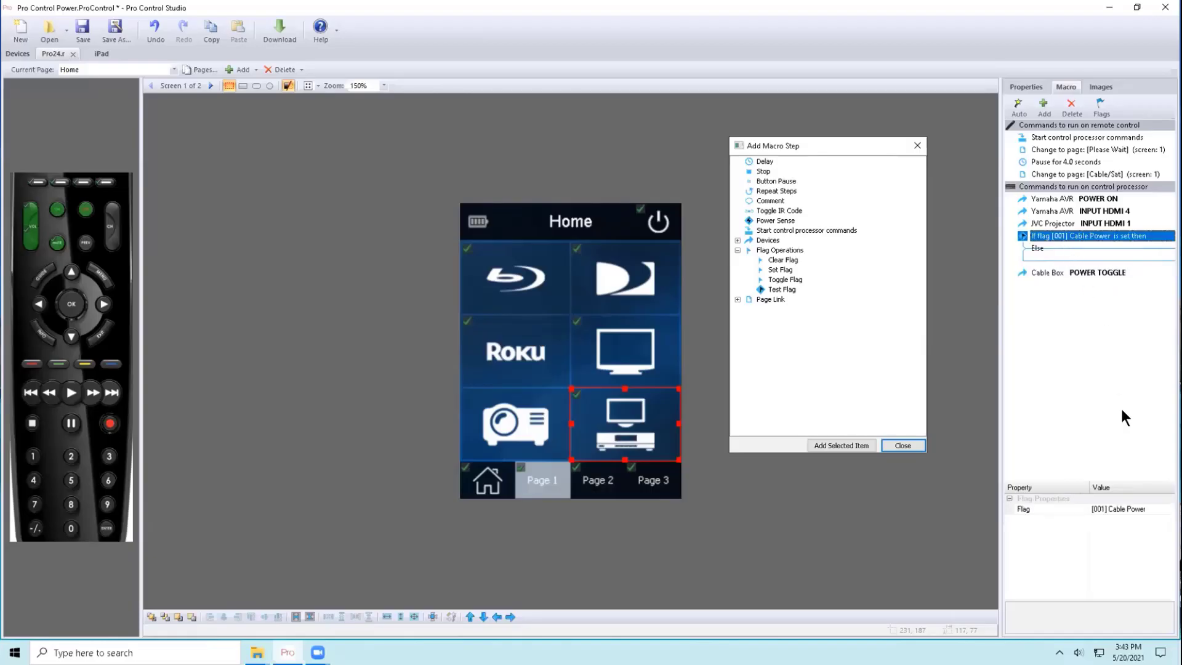
left_click(1127, 509)
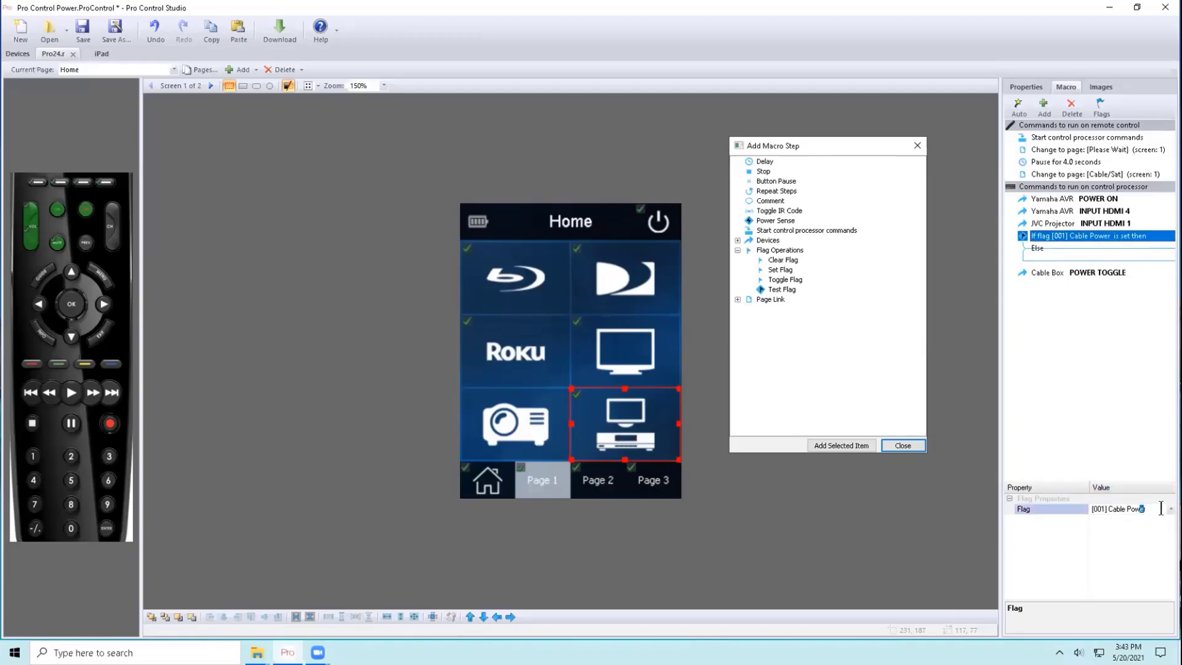
left_click(1170, 508)
left_click(1133, 511)
left_click(1074, 237)
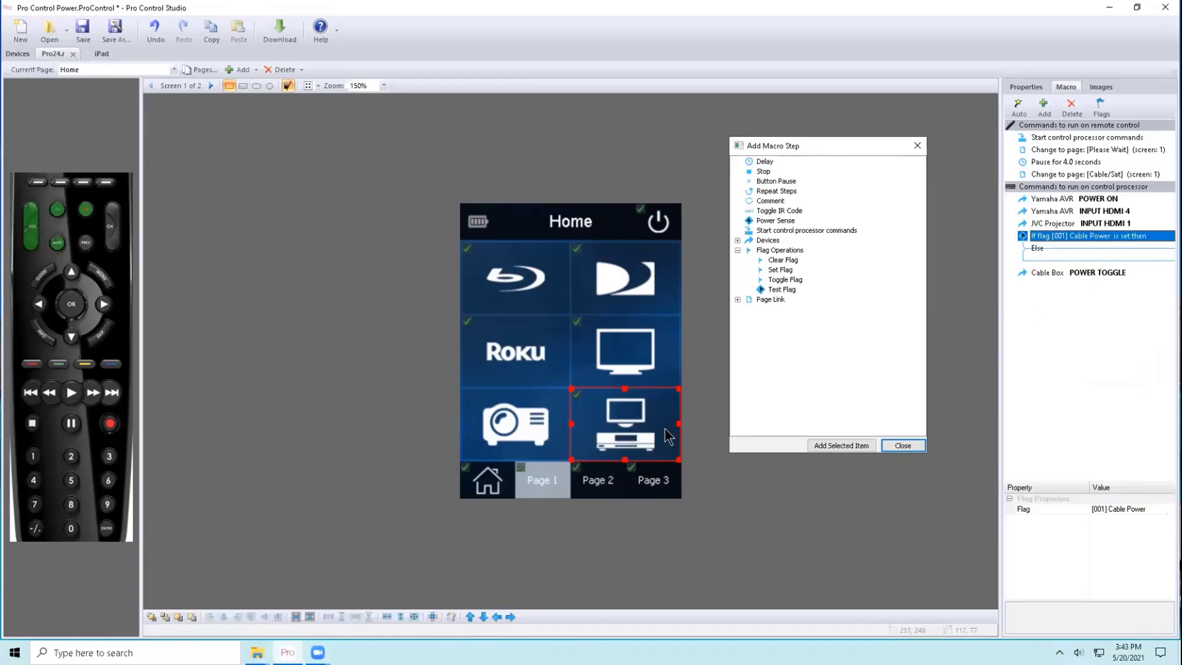
Move Cable Box POWER TOGGLE into the Cable Power test's Else branch and add a Set Flag step for Cable Power after it.
left_click_drag(1053, 271, 1051, 257)
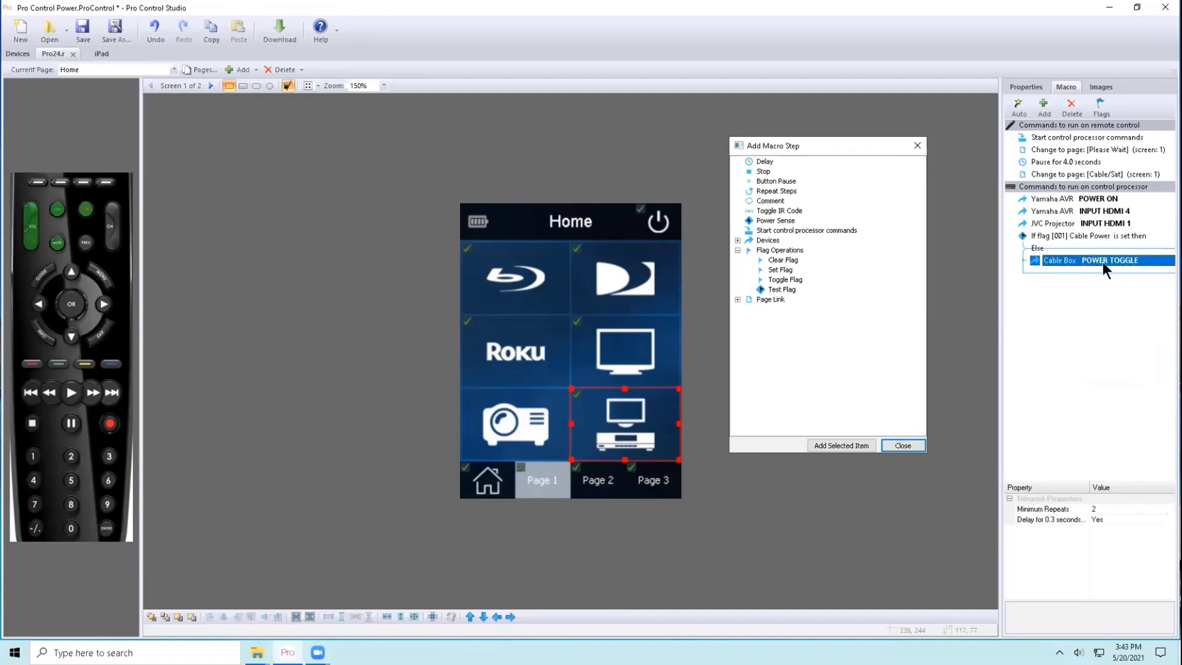
left_click_drag(780, 269, 1074, 270)
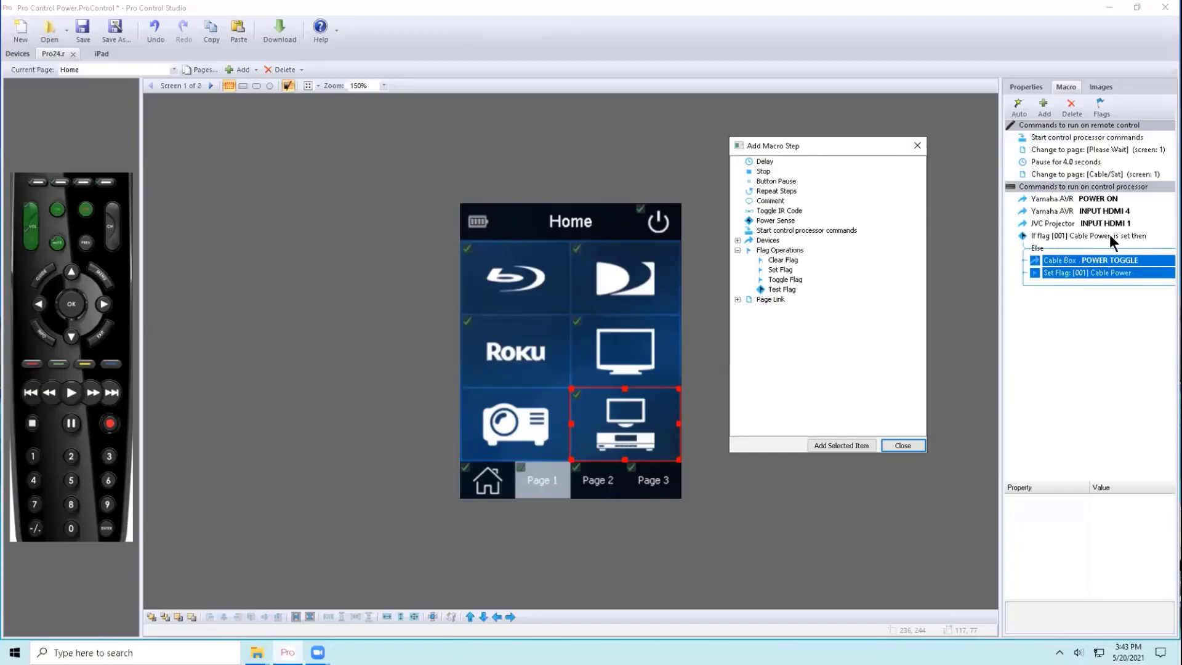
left_click(1046, 235)
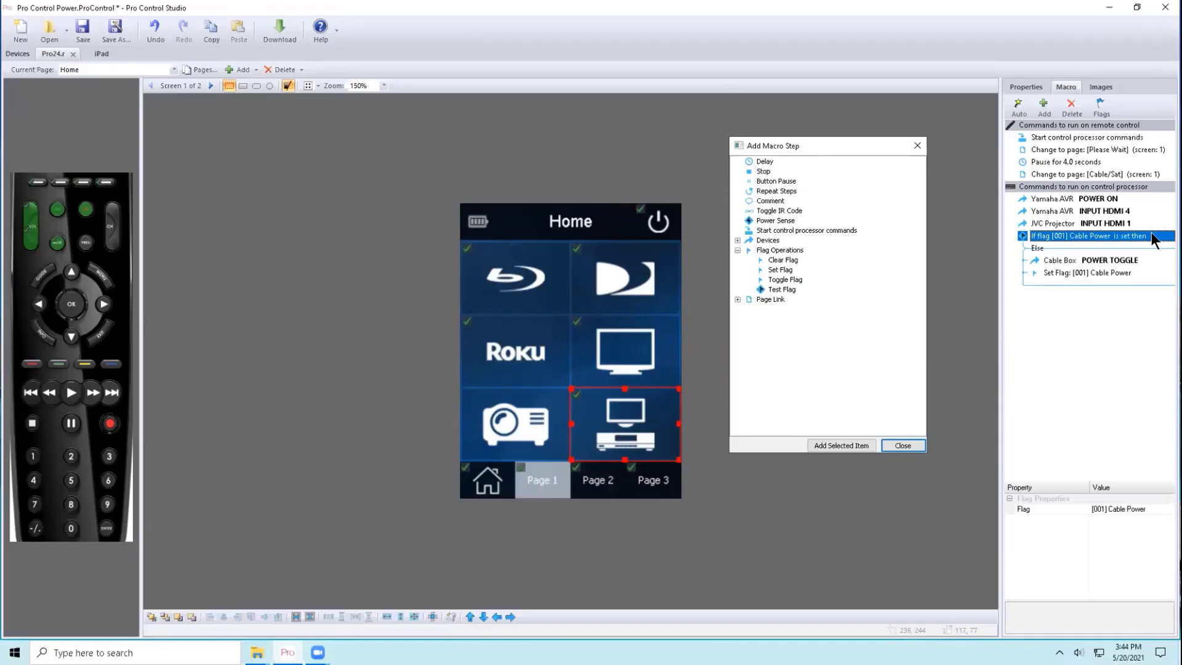
left_click(1101, 242)
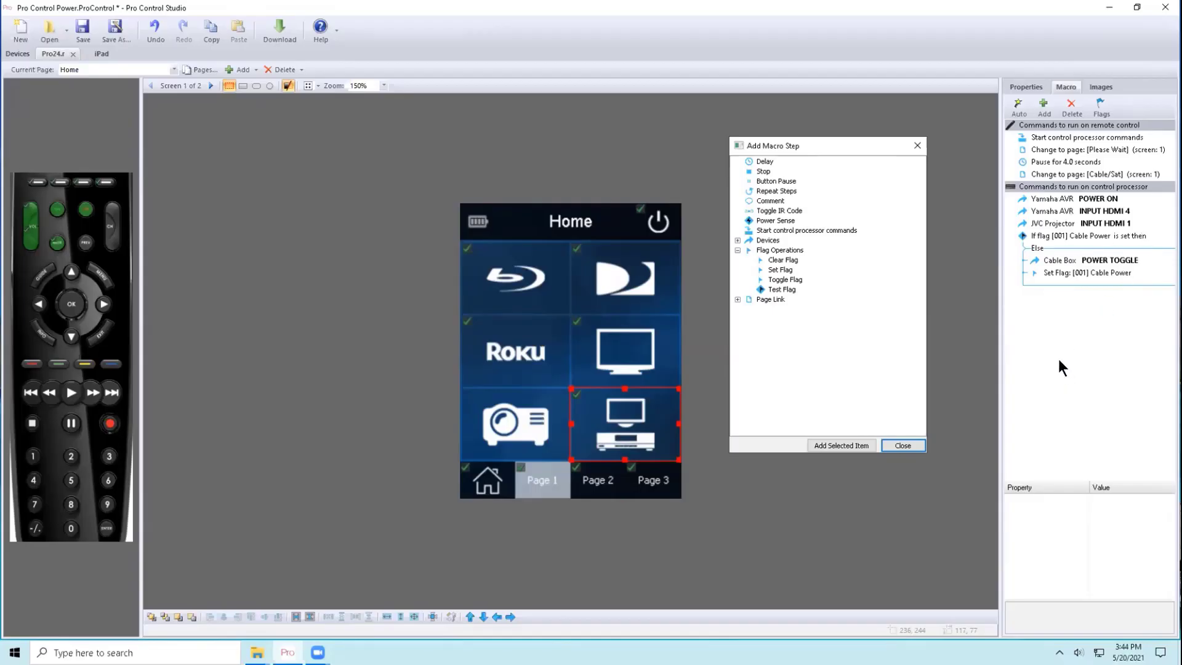
left_click(1062, 235)
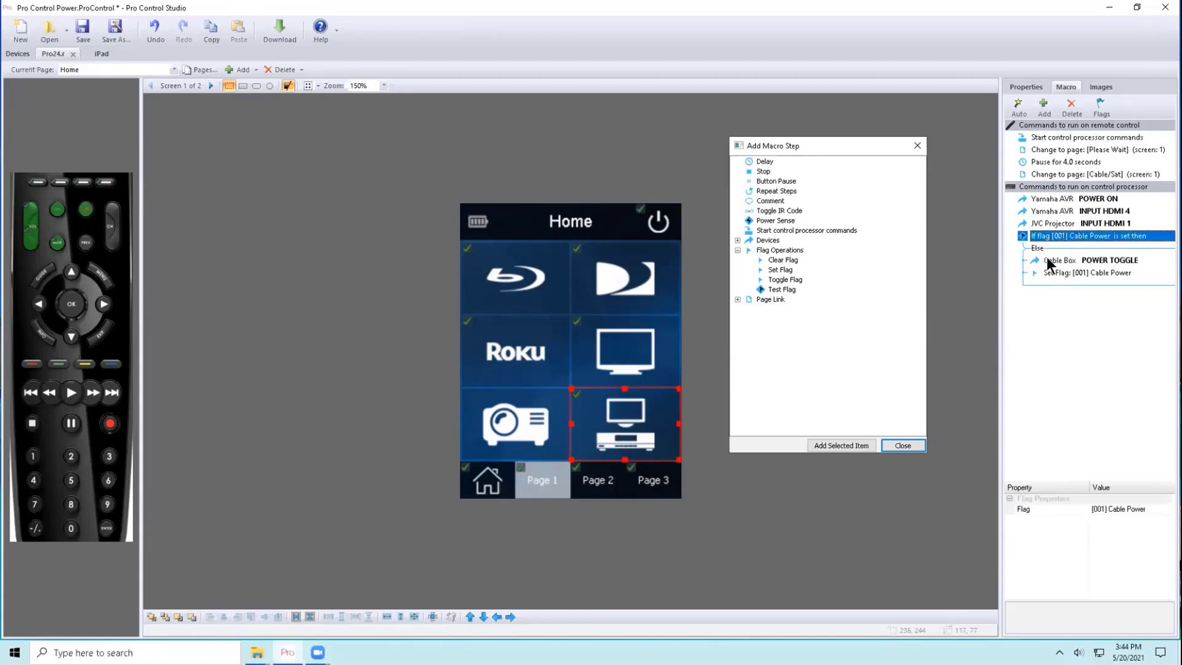
left_click(1055, 261)
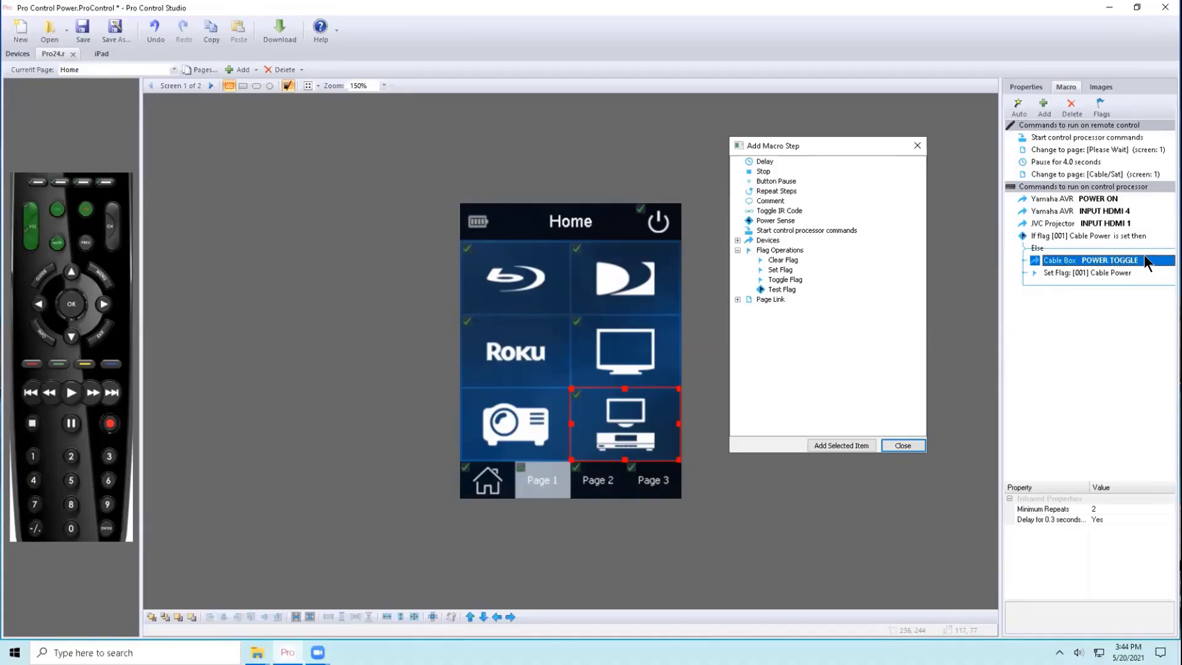
left_click(1076, 272)
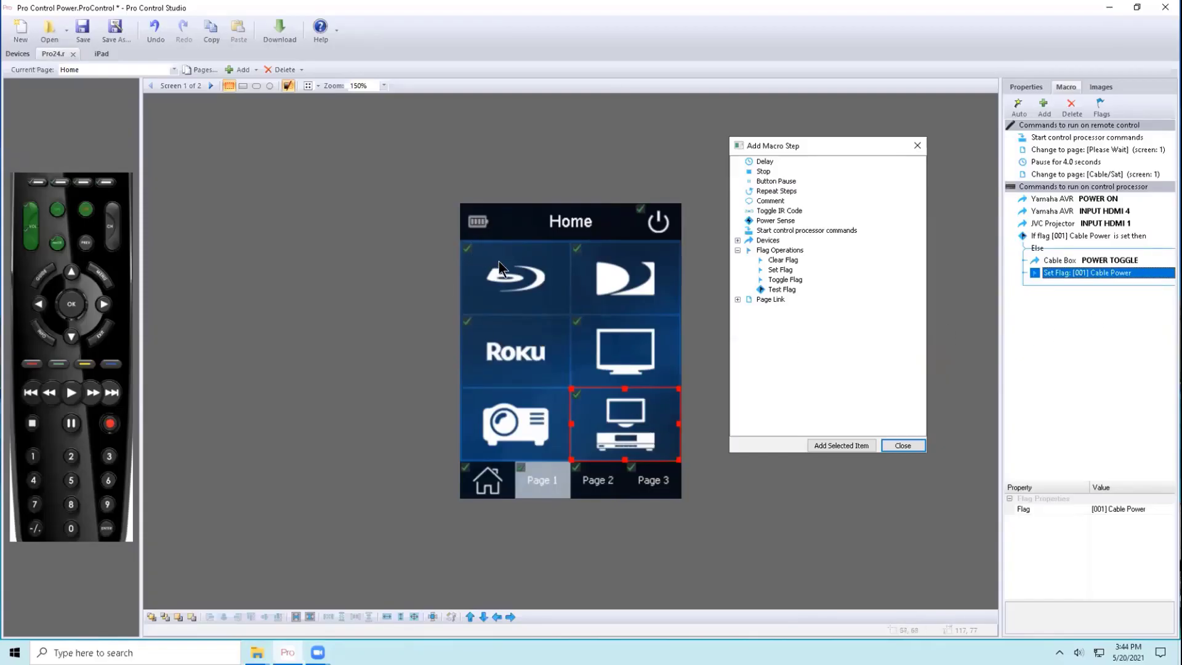
Add a 0.1-second pause to the cable activity macro's branch for when the Cable Power flag is set.
left_click(547, 259)
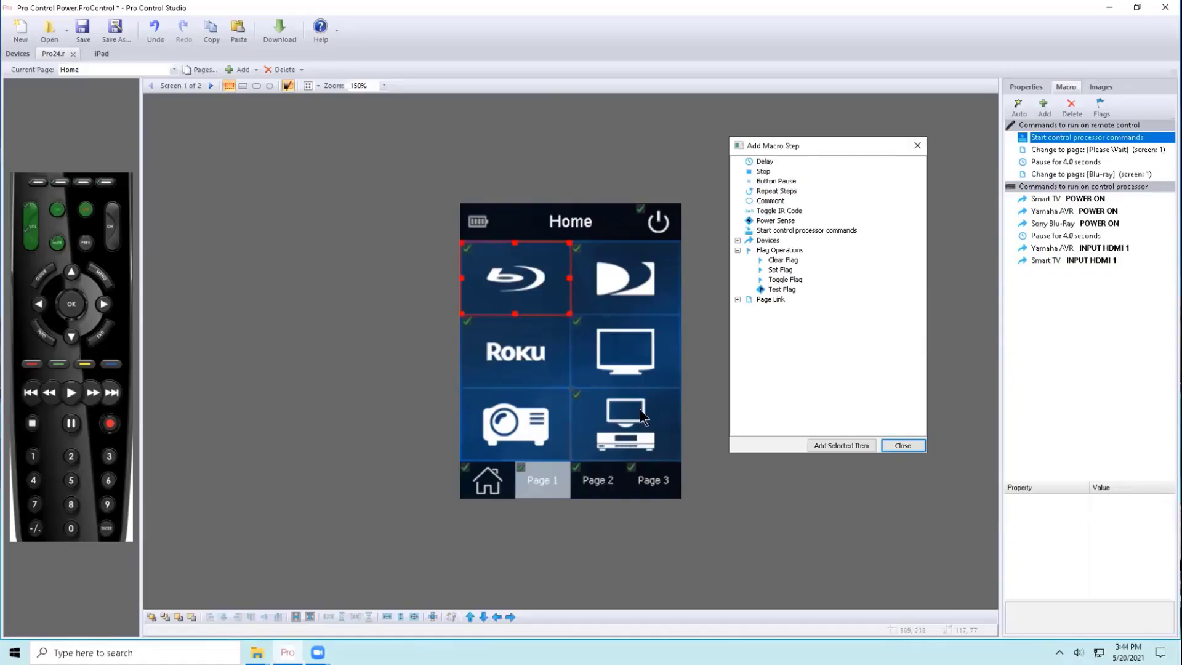
left_click(634, 425)
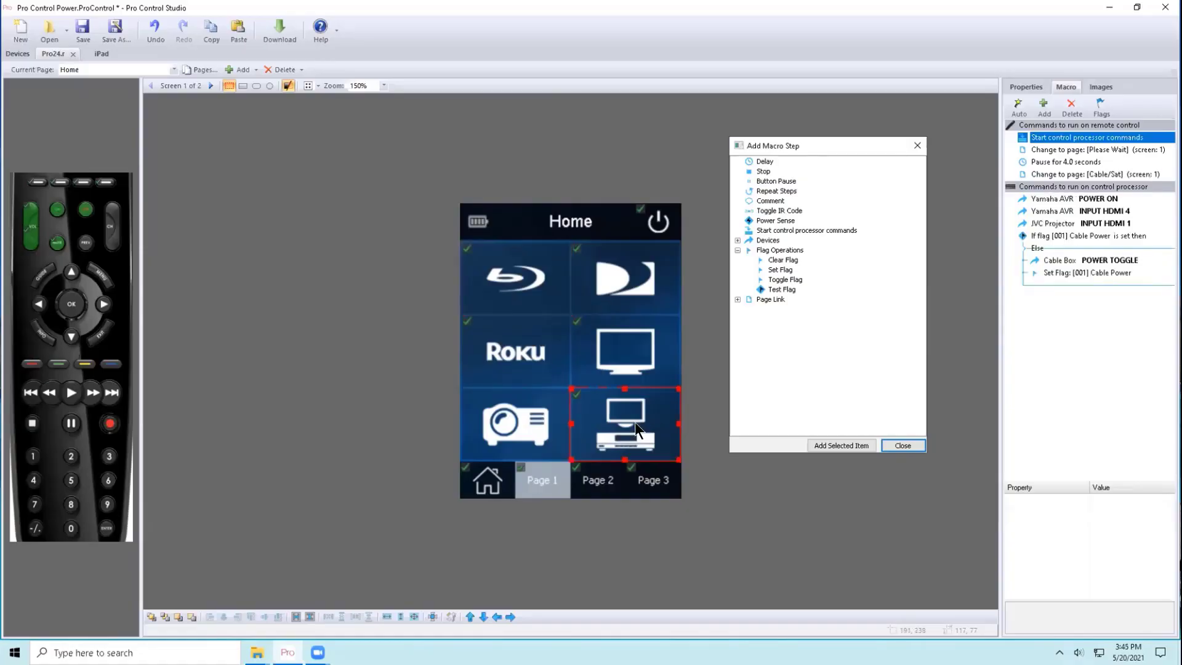
left_click(1057, 238)
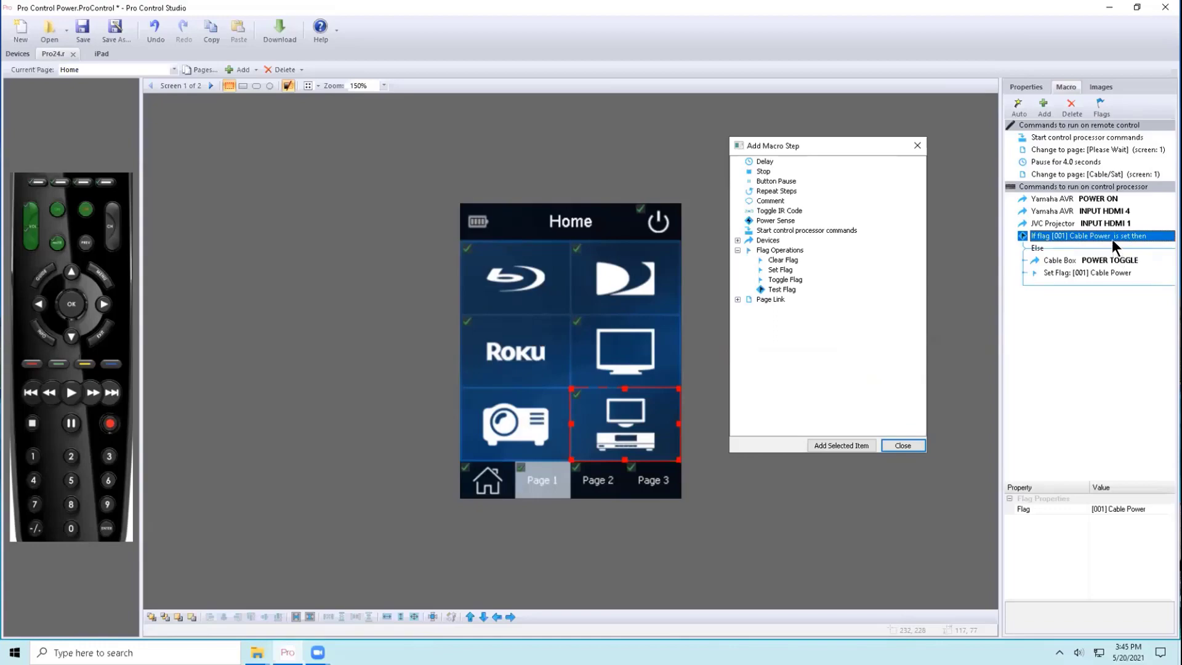
left_click(1083, 244)
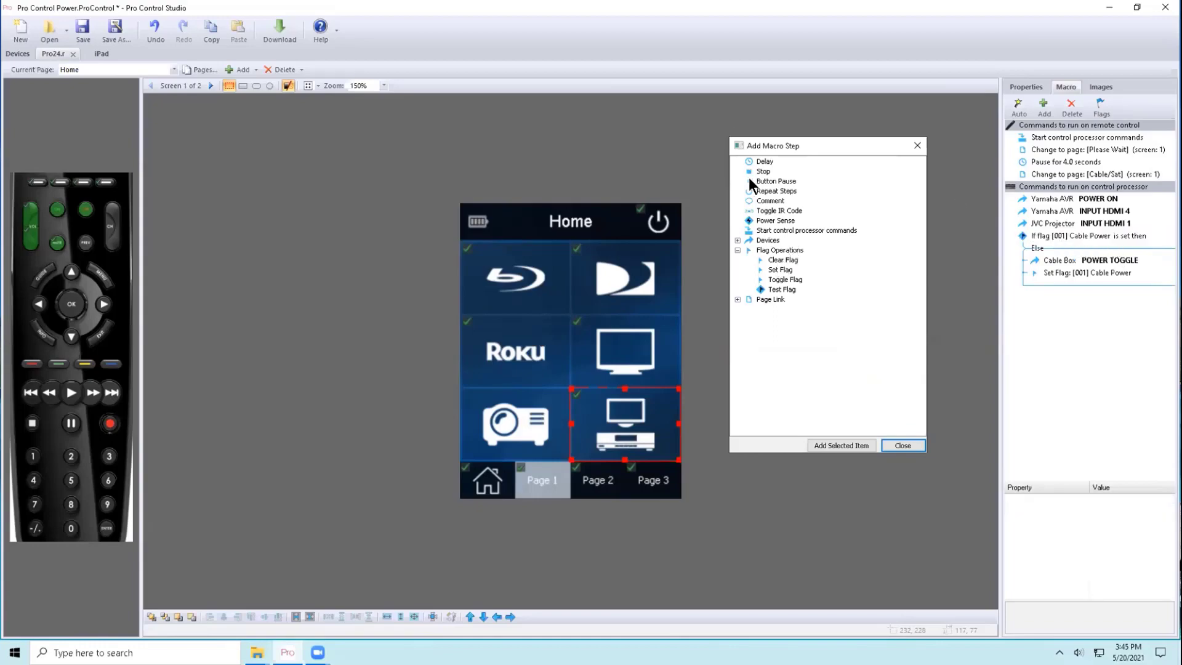
left_click_drag(765, 161, 1068, 249)
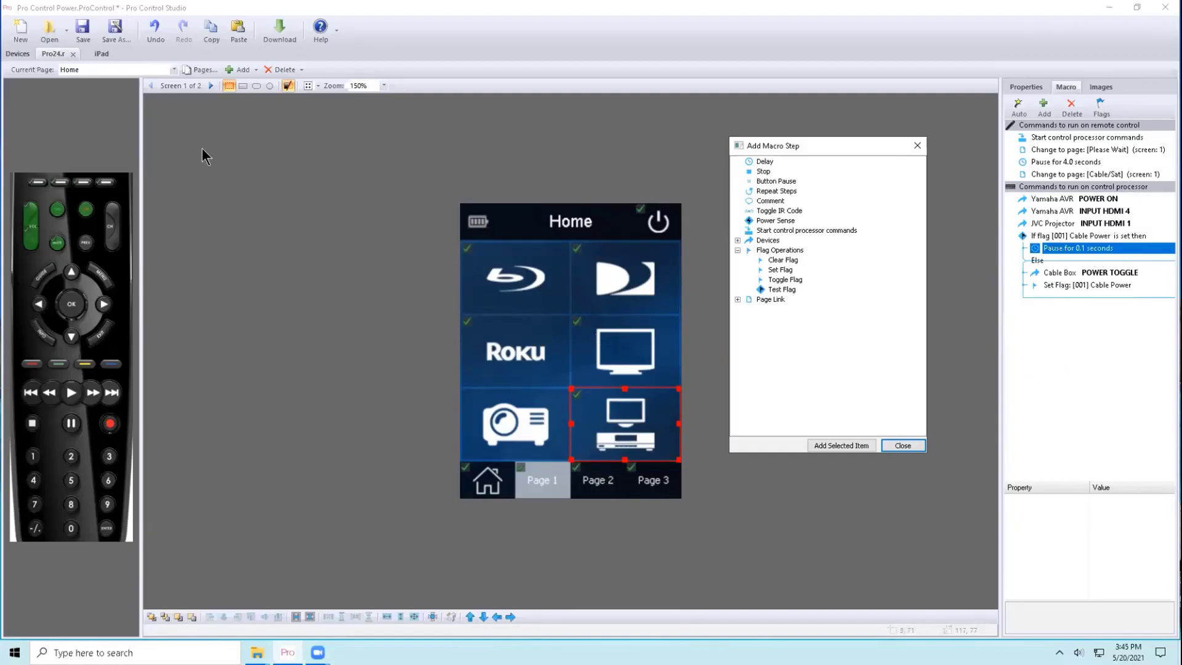
In the Power Off page's Power Off button macro, insert a Cable Power flag test and move Cable Box POWER TOGGLE into its set branch.
left_click(168, 69)
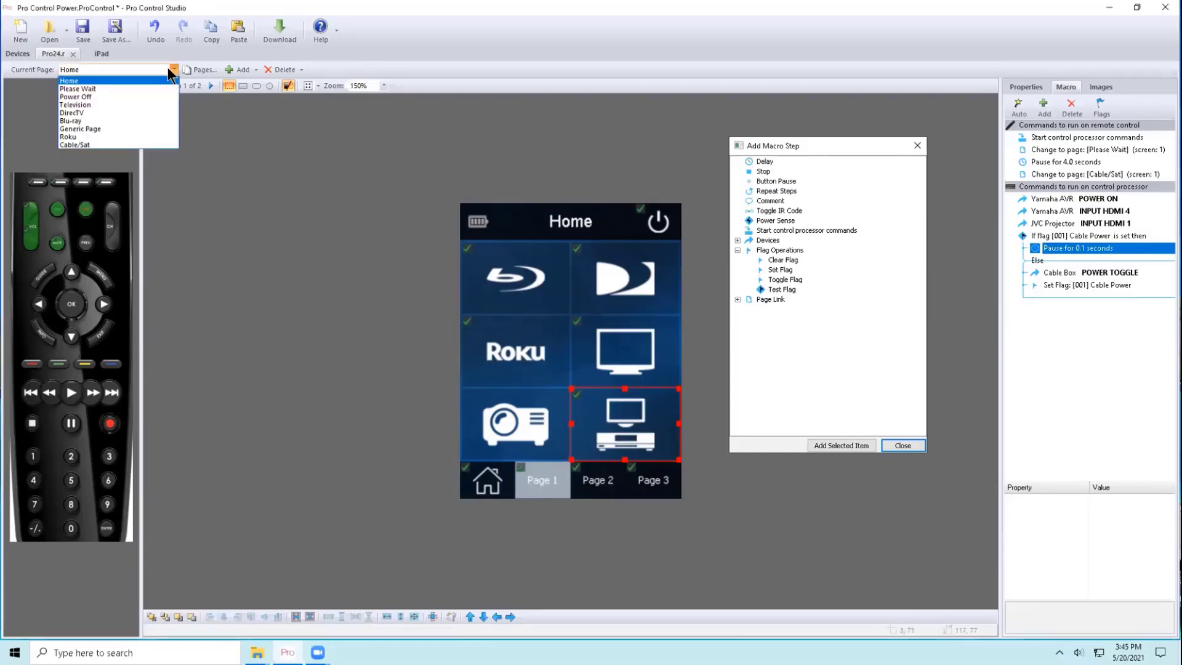
left_click(155, 96)
left_click(625, 373)
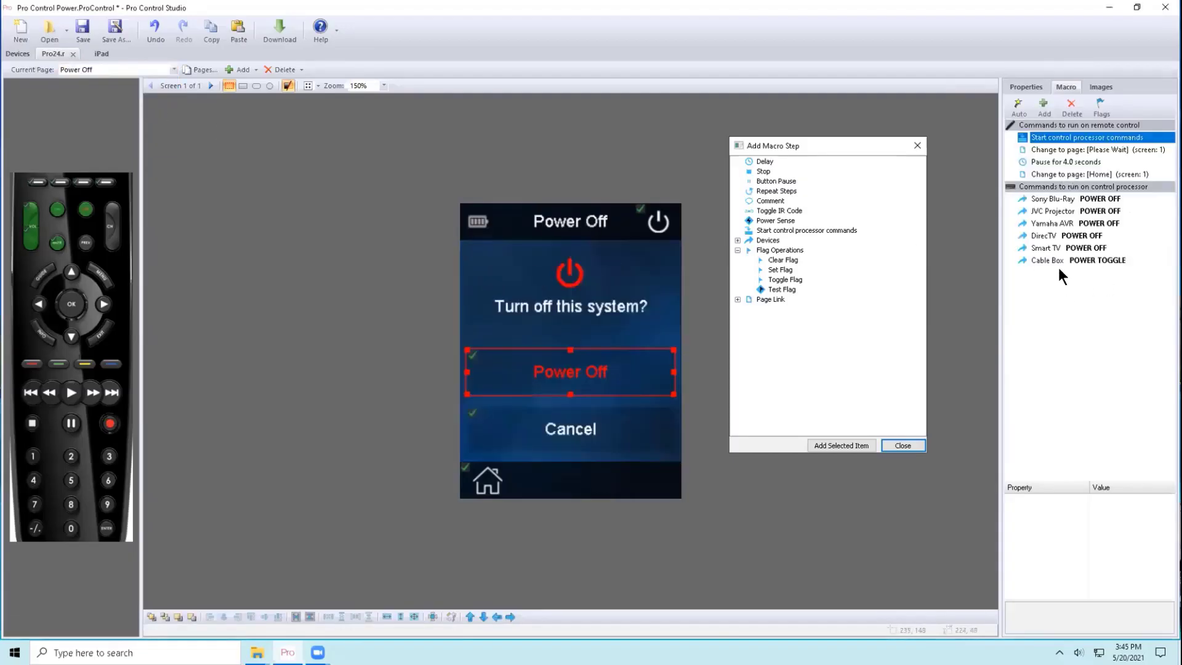
left_click(1074, 262)
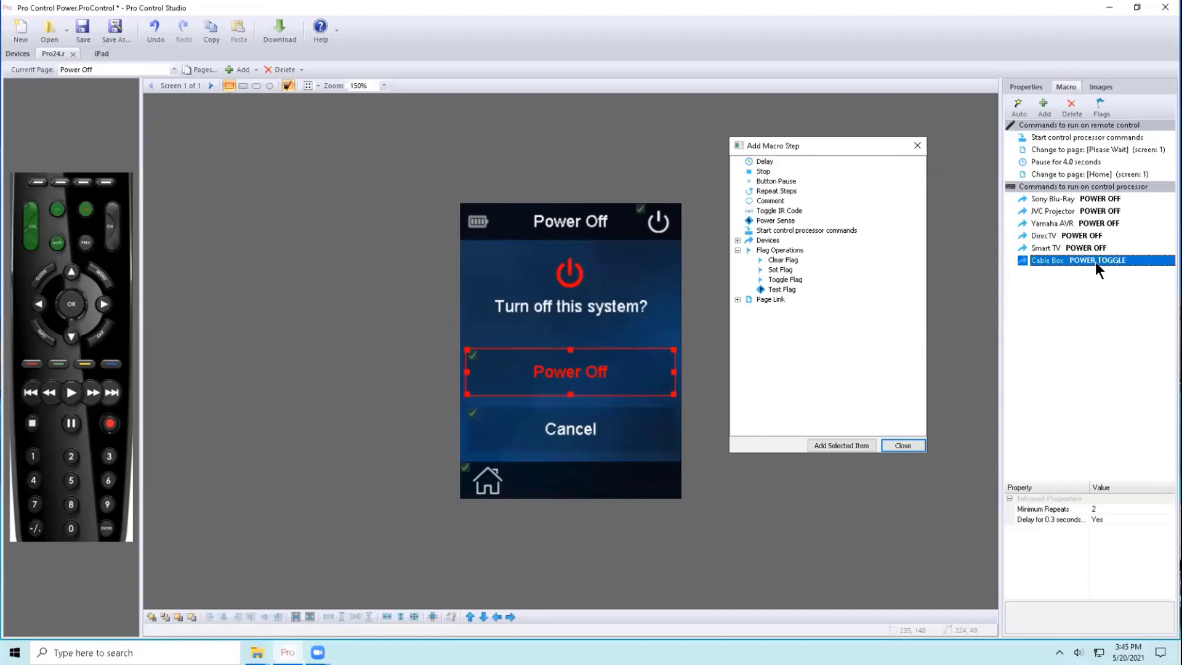
left_click_drag(788, 286, 1041, 261)
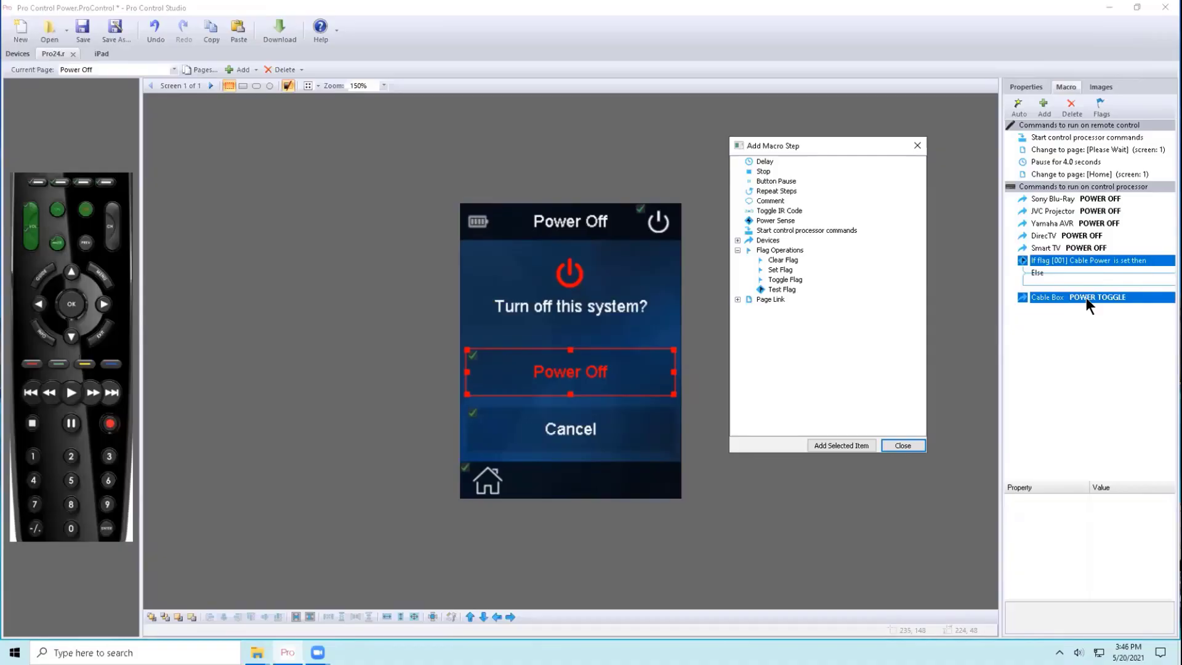
left_click_drag(1086, 298, 1088, 272)
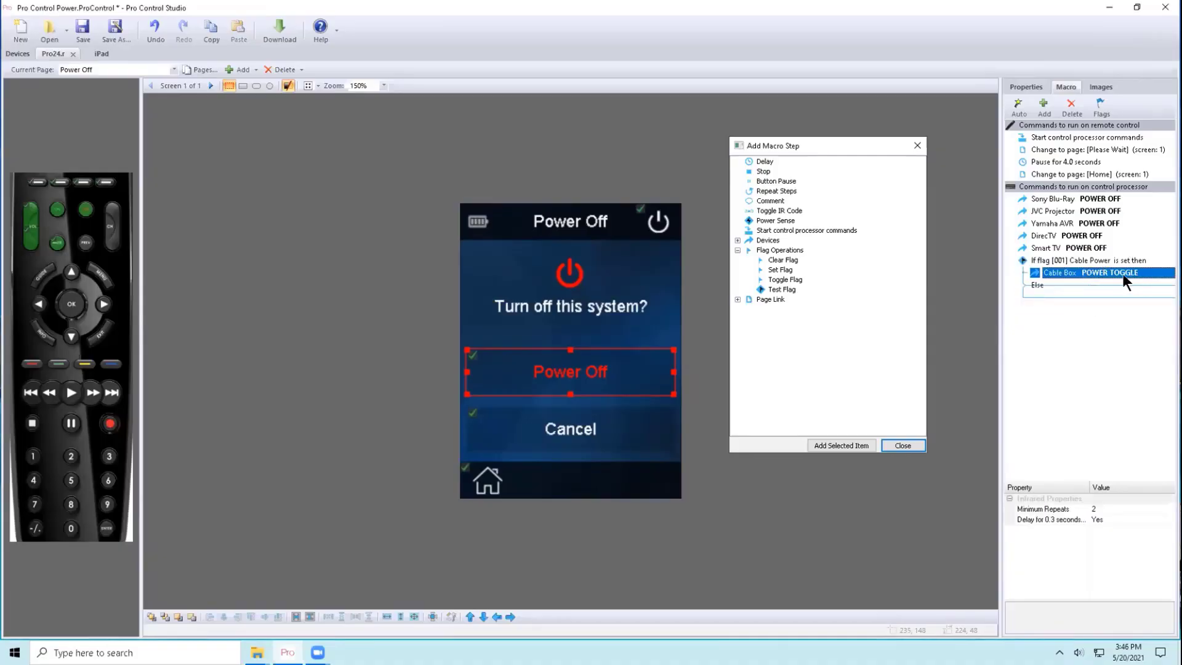
Add a Clear Flag step for Cable Power after Cable Box POWER TOGGLE in the set branch, and review the branch's steps.
left_click_drag(785, 259, 1075, 285)
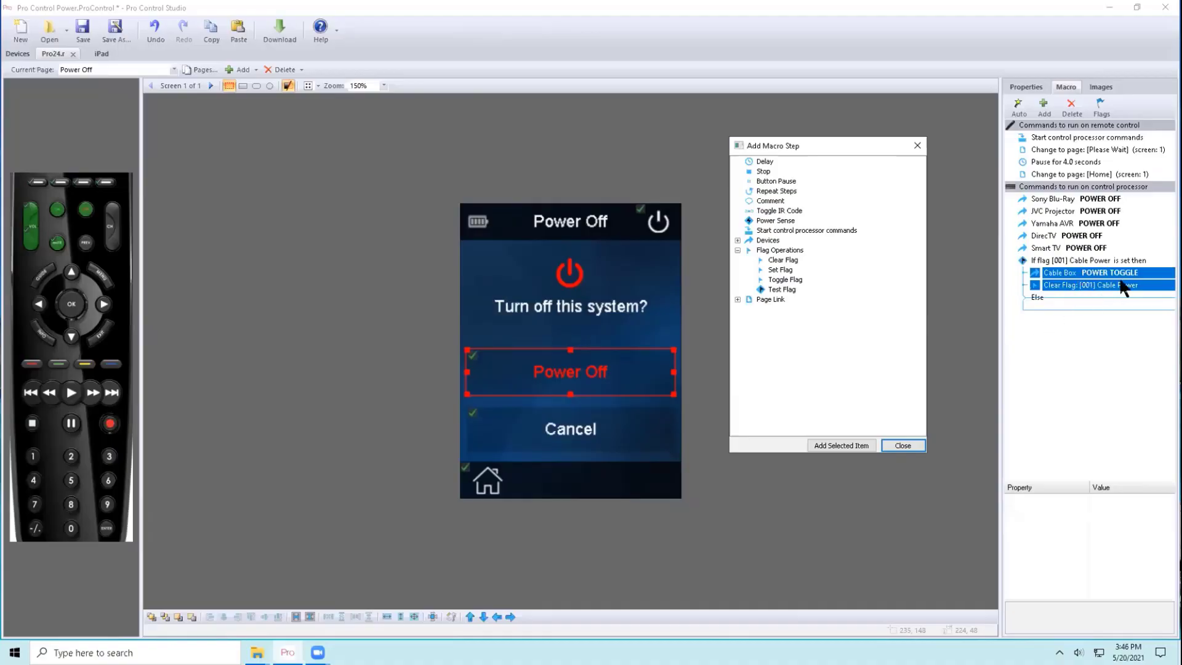
left_click(1096, 319)
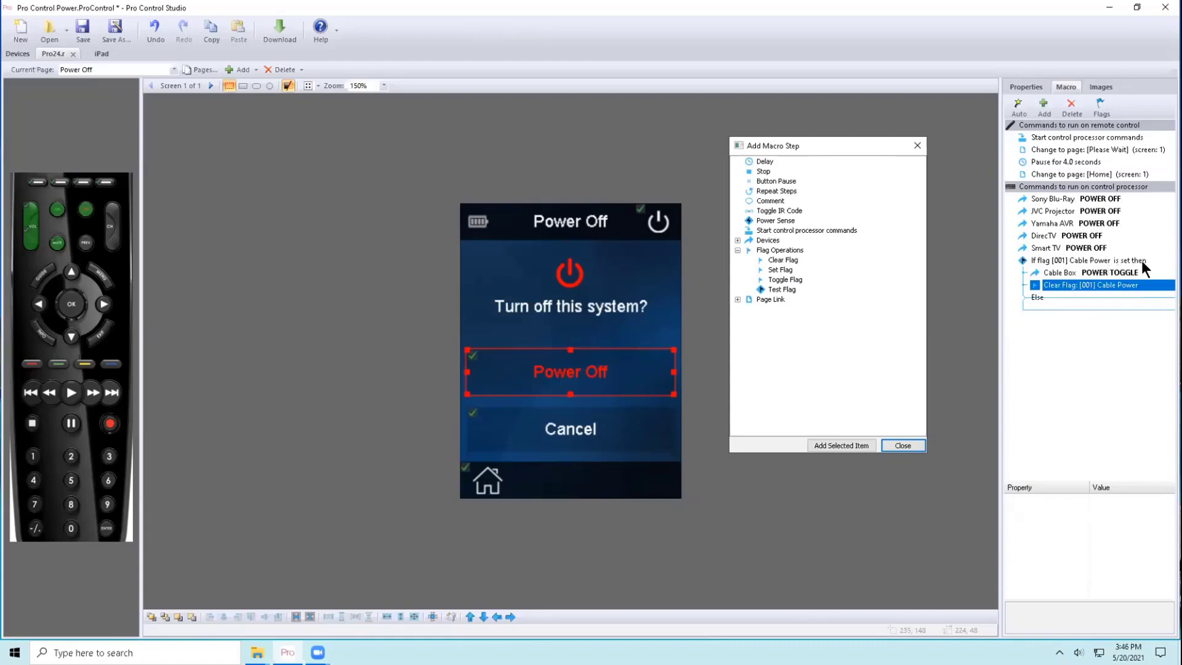
left_click(1070, 300)
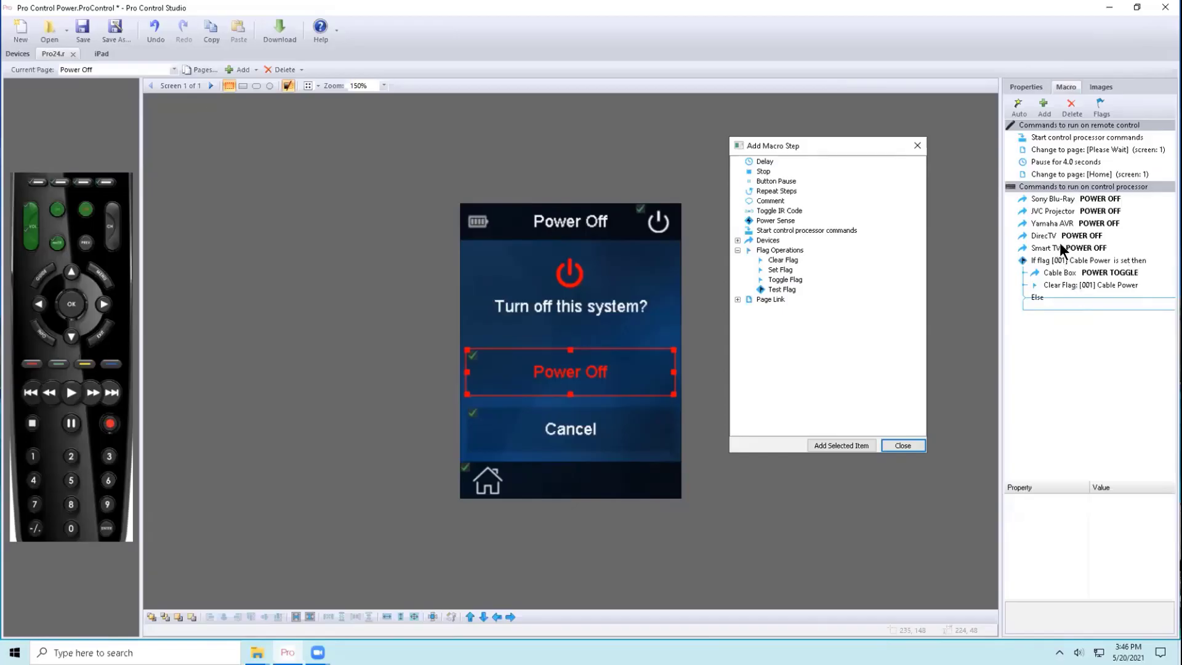
left_click(1149, 258)
left_click(1113, 273)
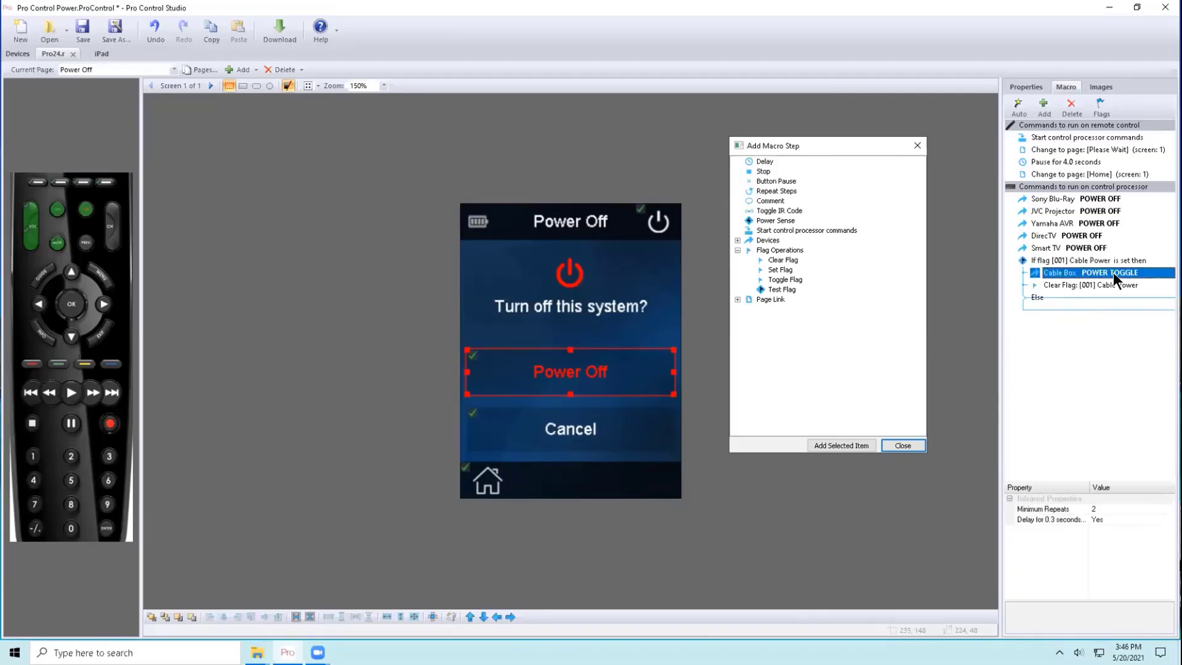
left_click(1055, 284)
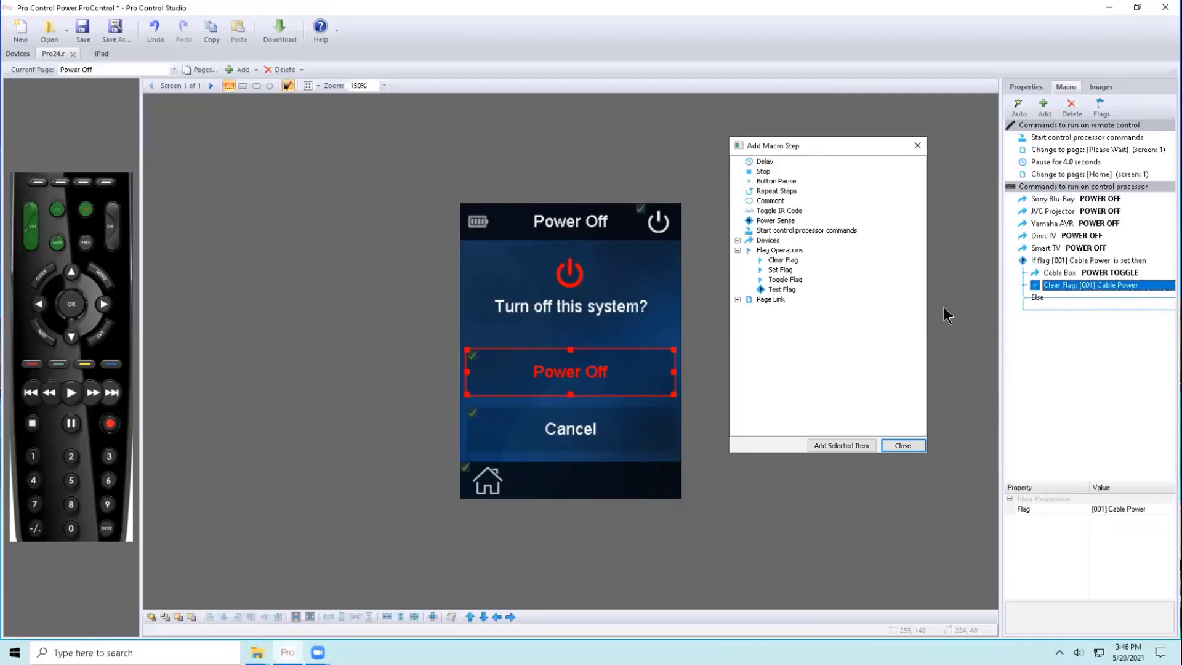
Return to the Home page and review the cable activity macro's Cable Power flag test, power toggle and Set Flag steps.
left_click(140, 70)
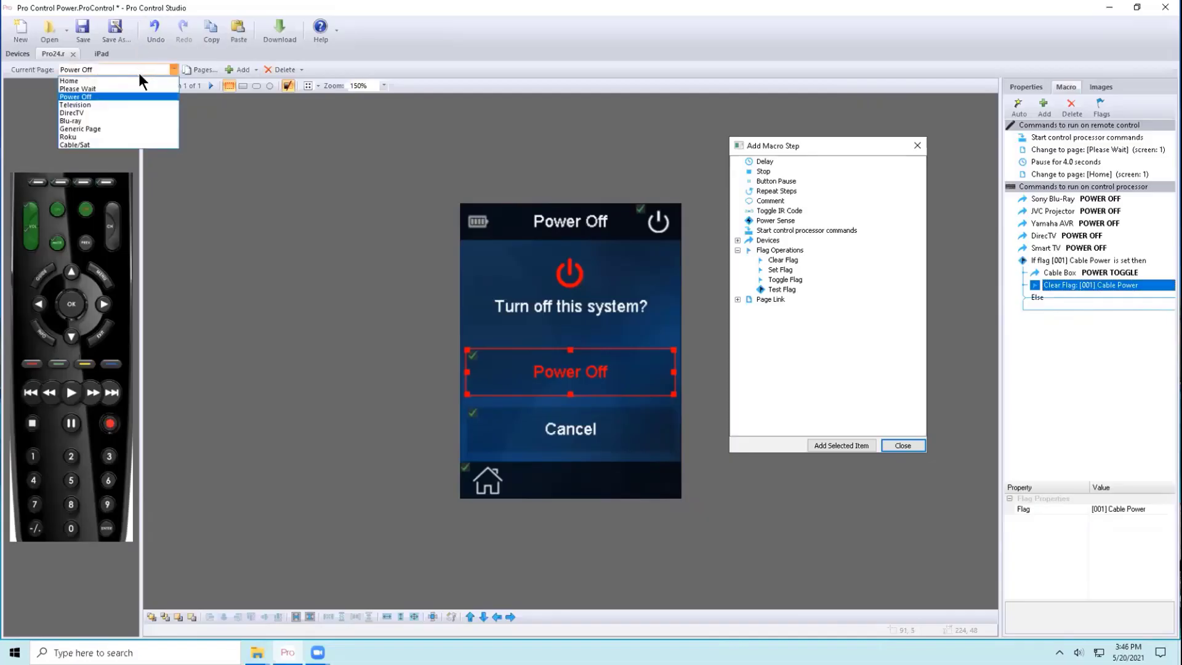
left_click(140, 80)
left_click(654, 278)
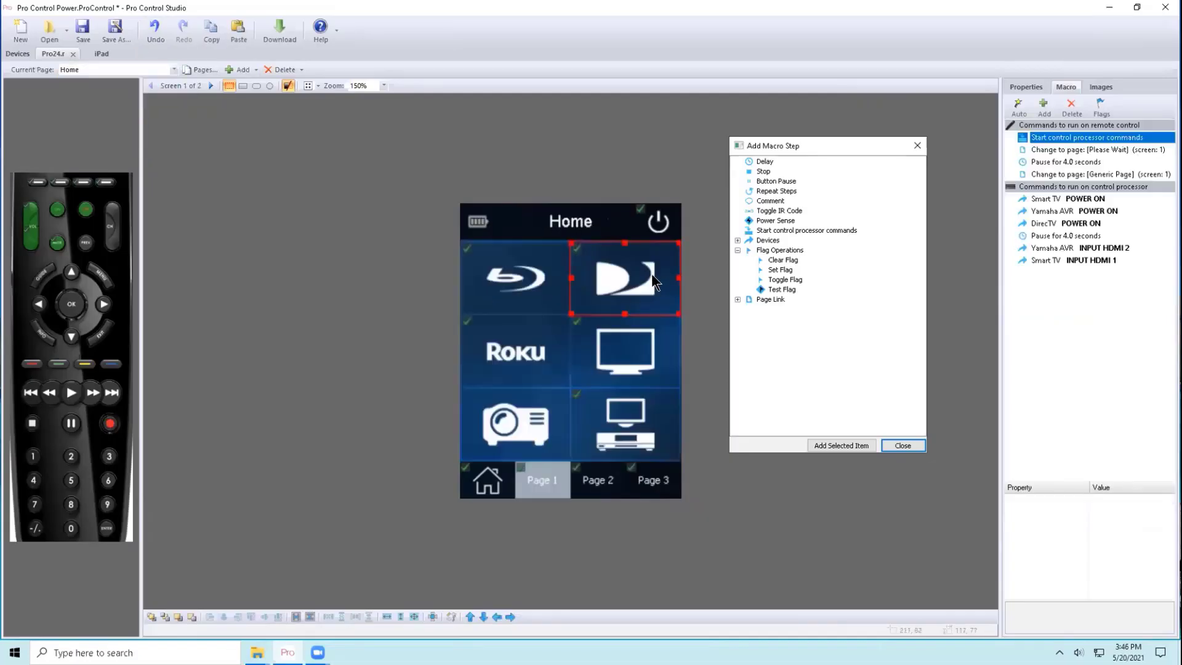
left_click(607, 361)
left_click(625, 419)
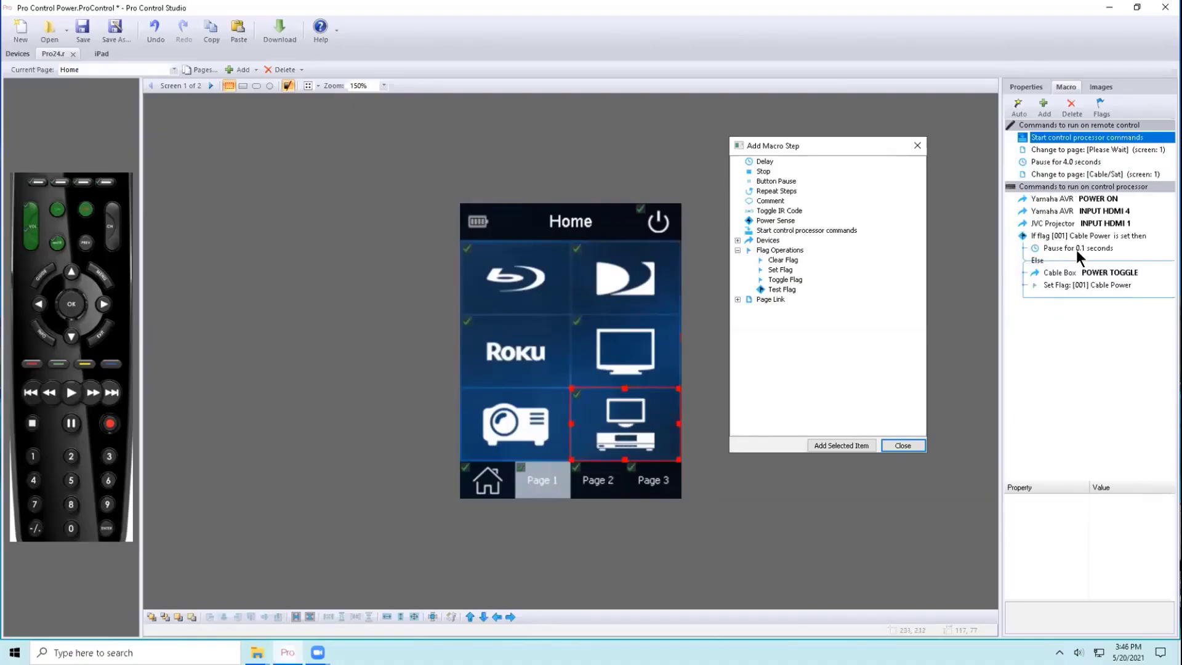
left_click(1088, 275)
left_click(1085, 287)
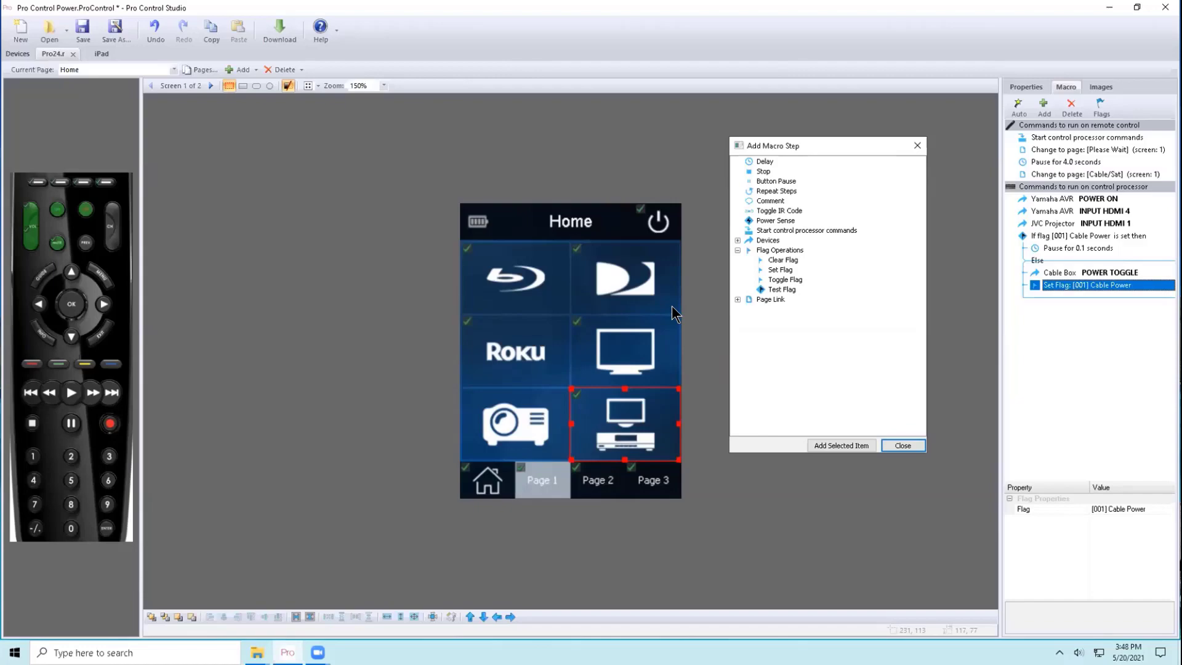
Start adding an infrared controlled device and search the Pro Control IR code library for XYZ.
left_click(22, 54)
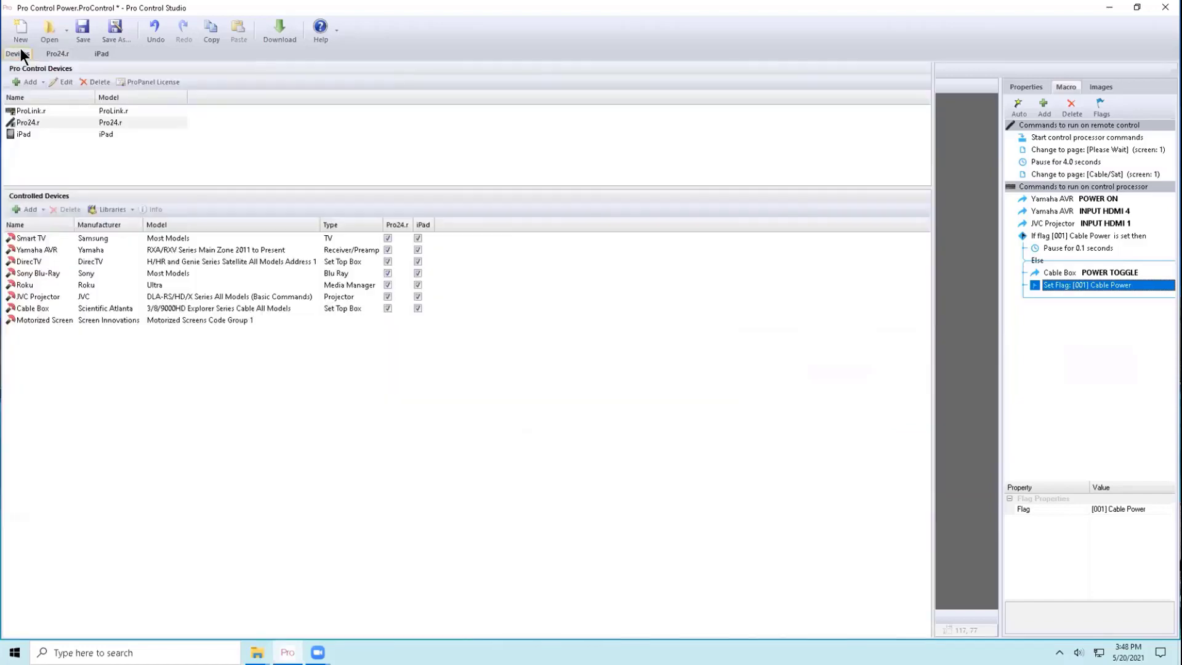
left_click(27, 211)
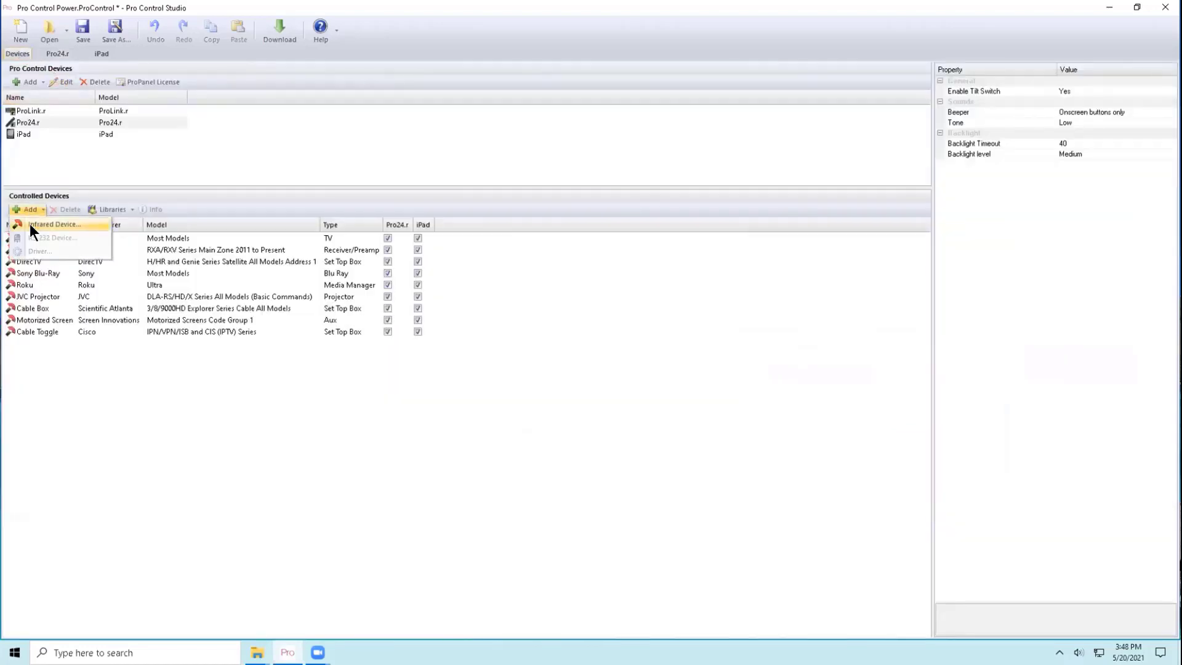
left_click(29, 224)
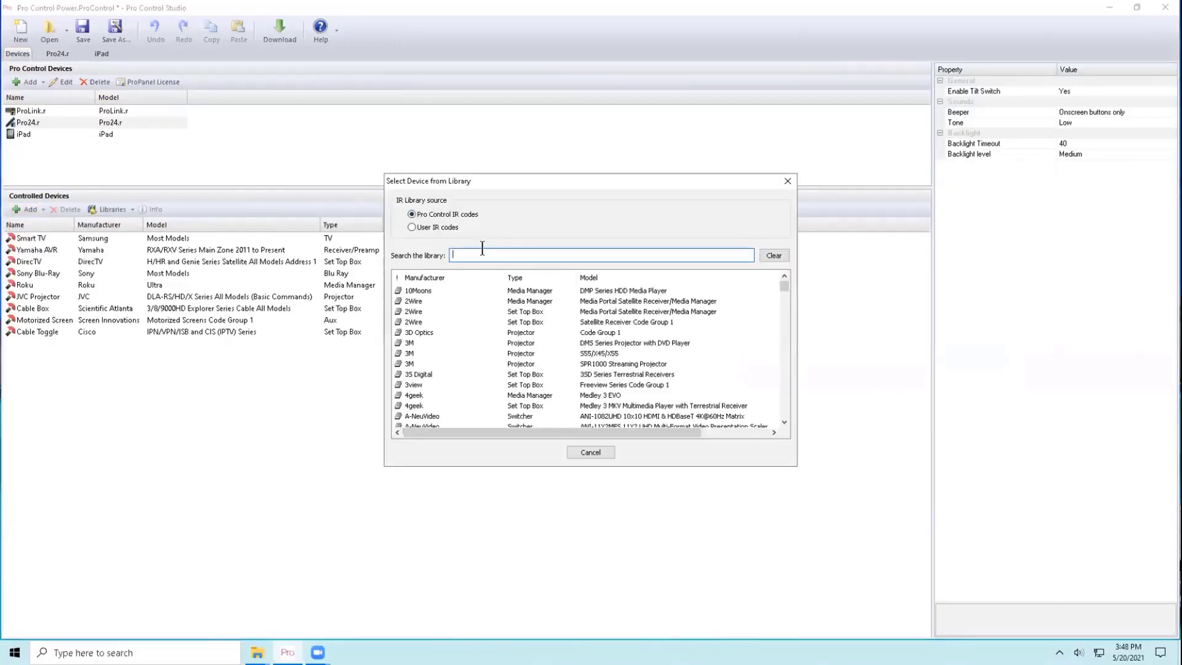
type("XYZ")
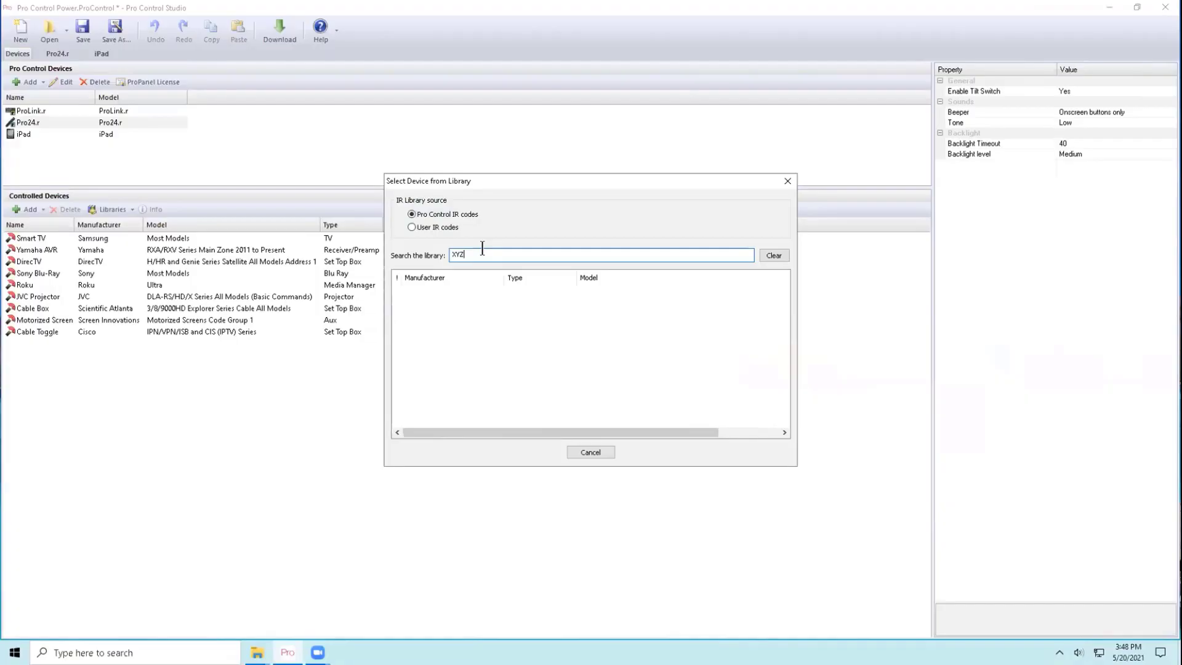
Clear the XYZ library search and cancel adding the infrared device.
key("BackSpace")
key("BackSpace")
key("BackSpace")
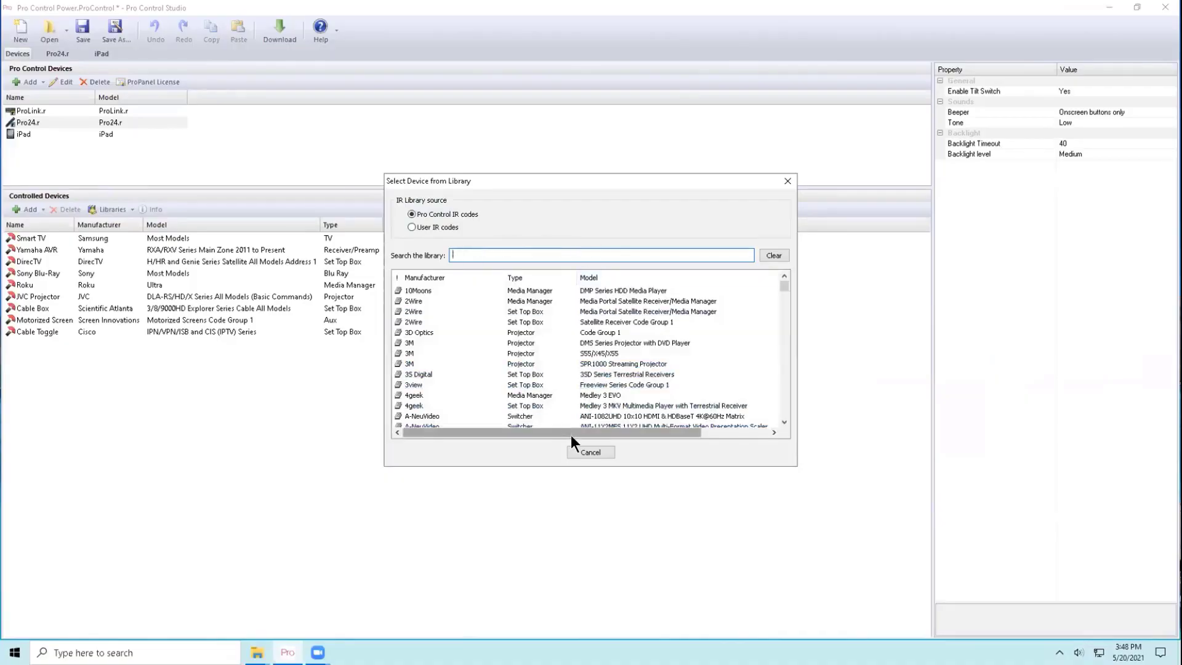
left_click(590, 452)
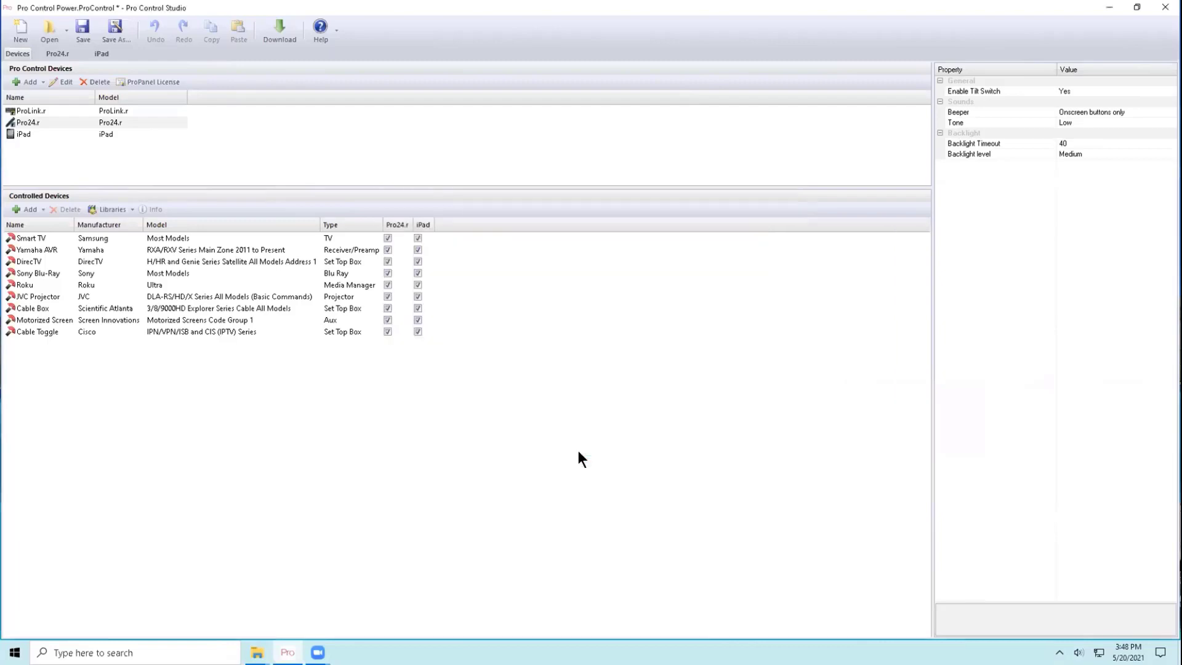
In the Infrared Library Manager, create a new remote with manufacturer XYZ, type Led Strips and model XYZ-ABC.
left_click(97, 209)
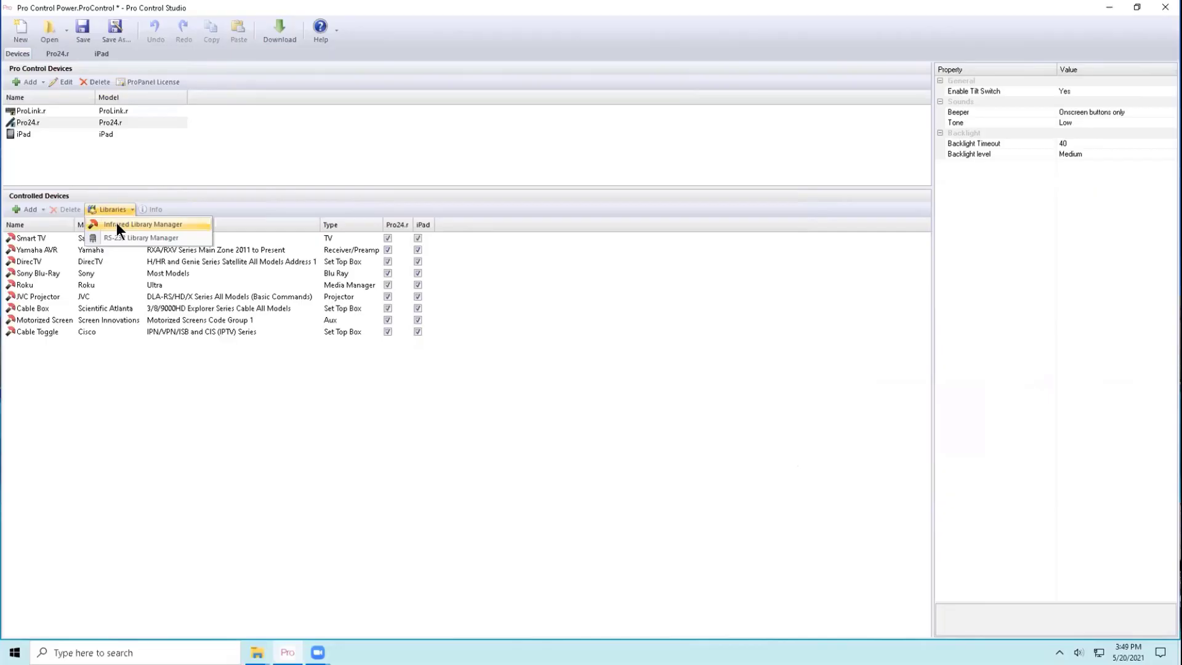
left_click(117, 223)
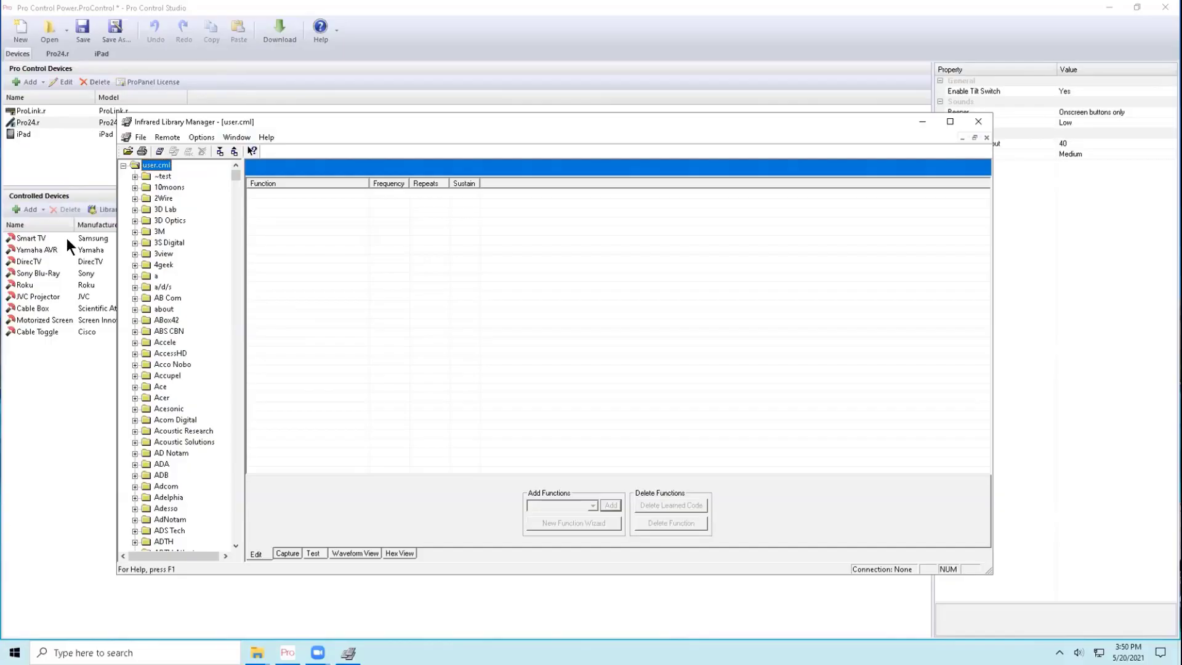
left_click(165, 135)
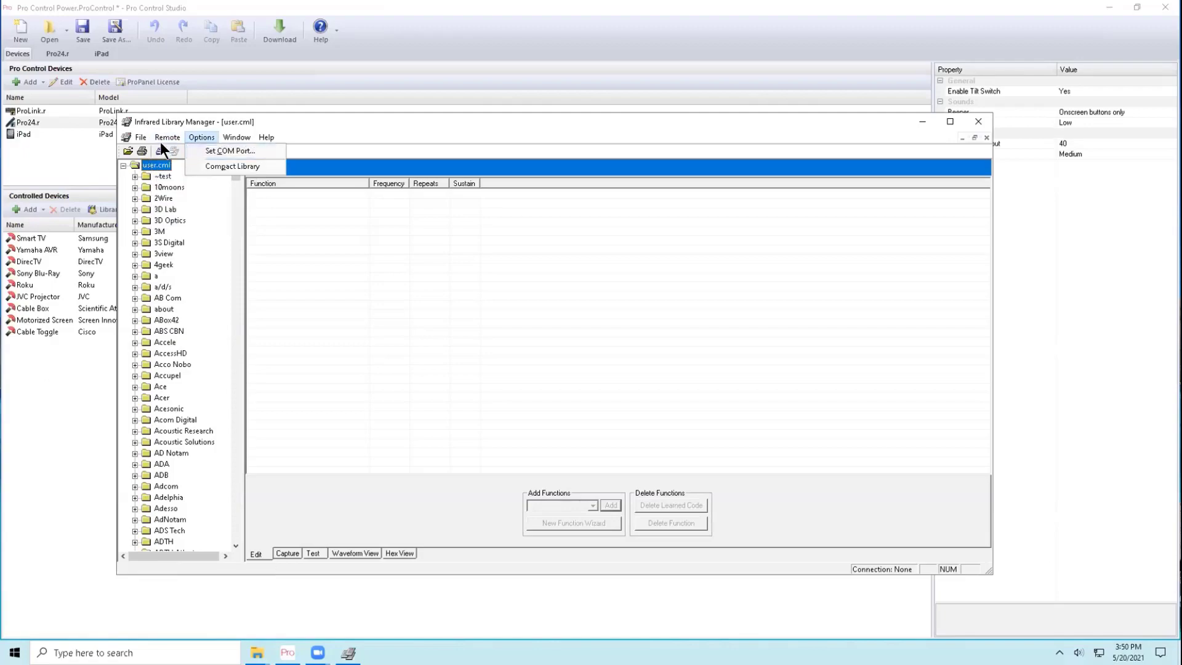
left_click(165, 148)
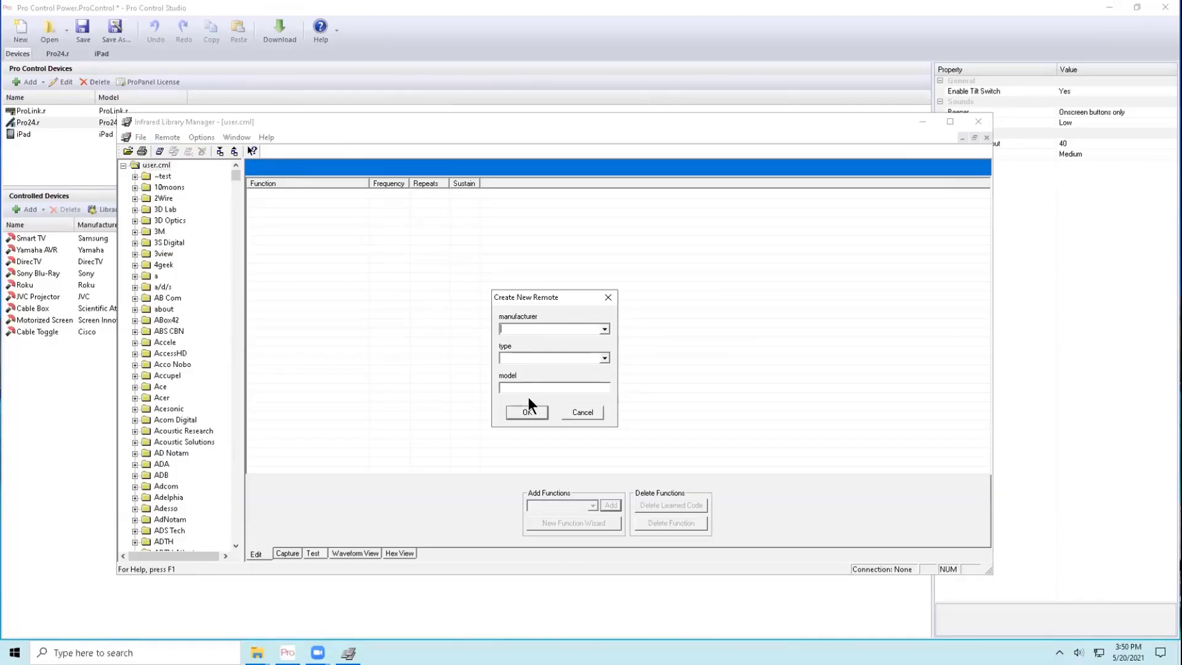
left_click(535, 331)
type("XYZ")
type("Led Strips")
type("XYZ-")
type("ABC")
left_click(523, 416)
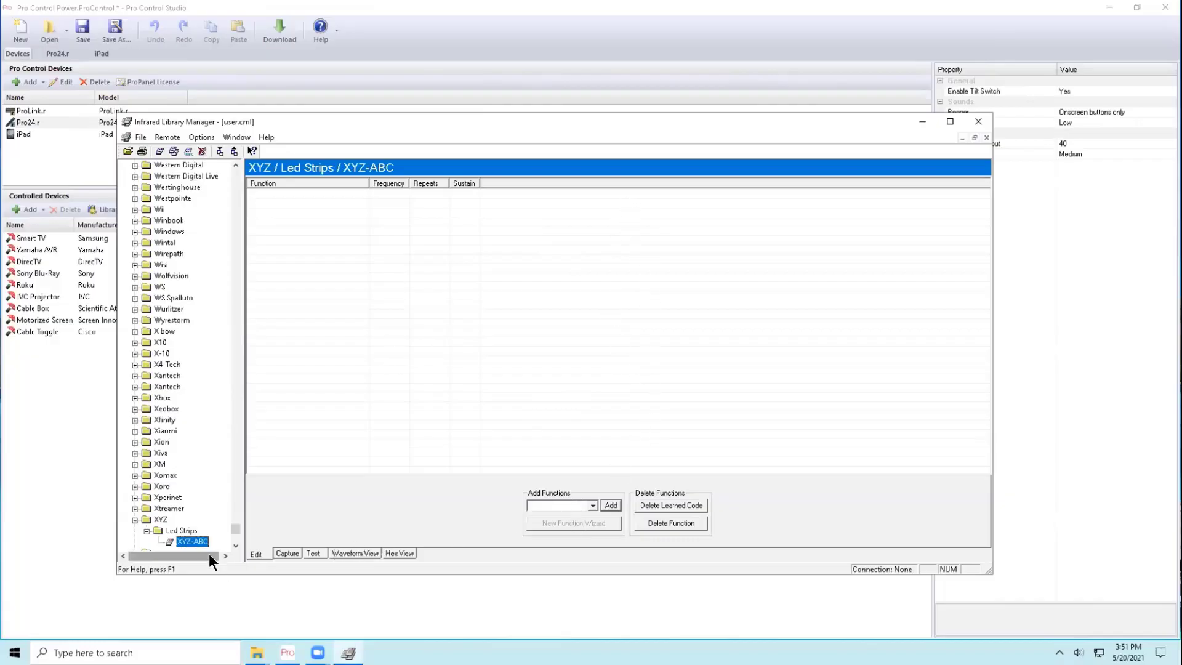
Add the functions BLUE, GREEN, RED, WHITE and YELLOW to the XYZ-ABC remote.
scroll(233, 533, "down", 8)
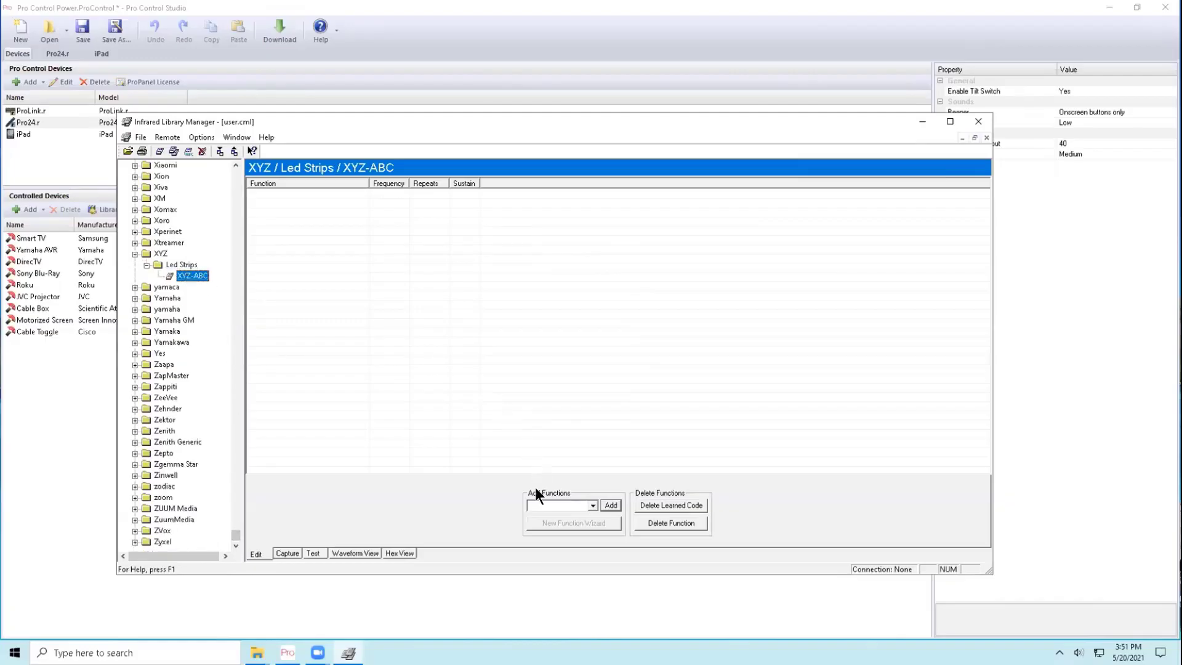
left_click(547, 505)
type("BLUE")
key("Return")
type("GREEN")
key("Return")
type("RED")
key("Return")
type("WHITE")
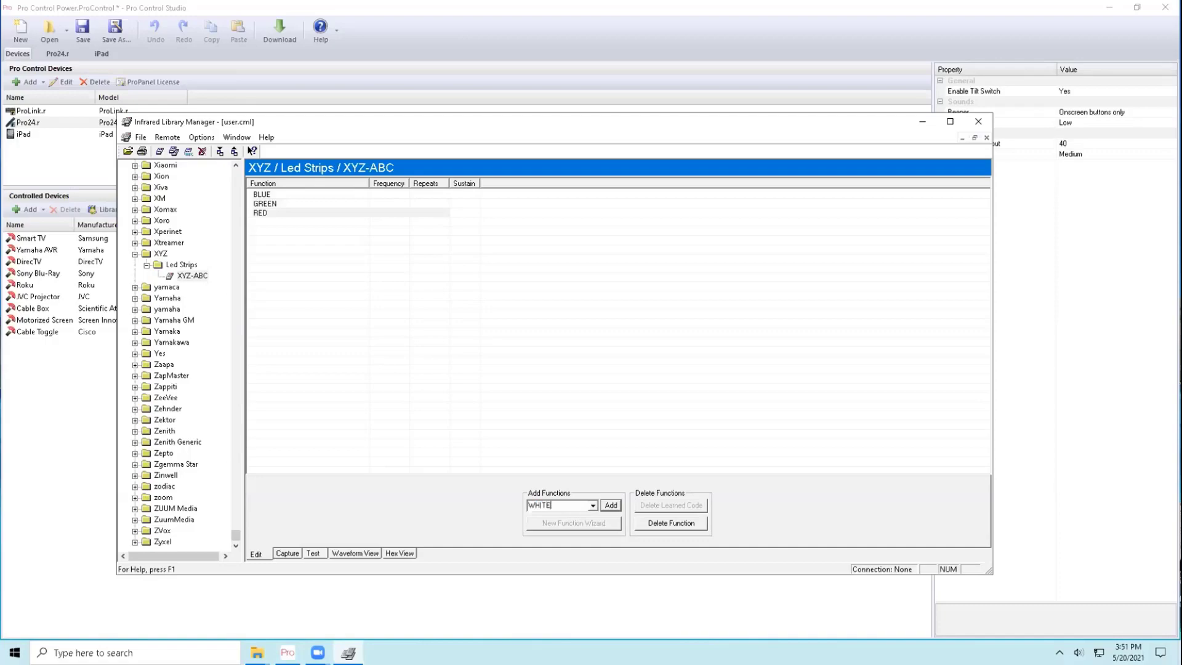
key("Return")
type("YELLOW")
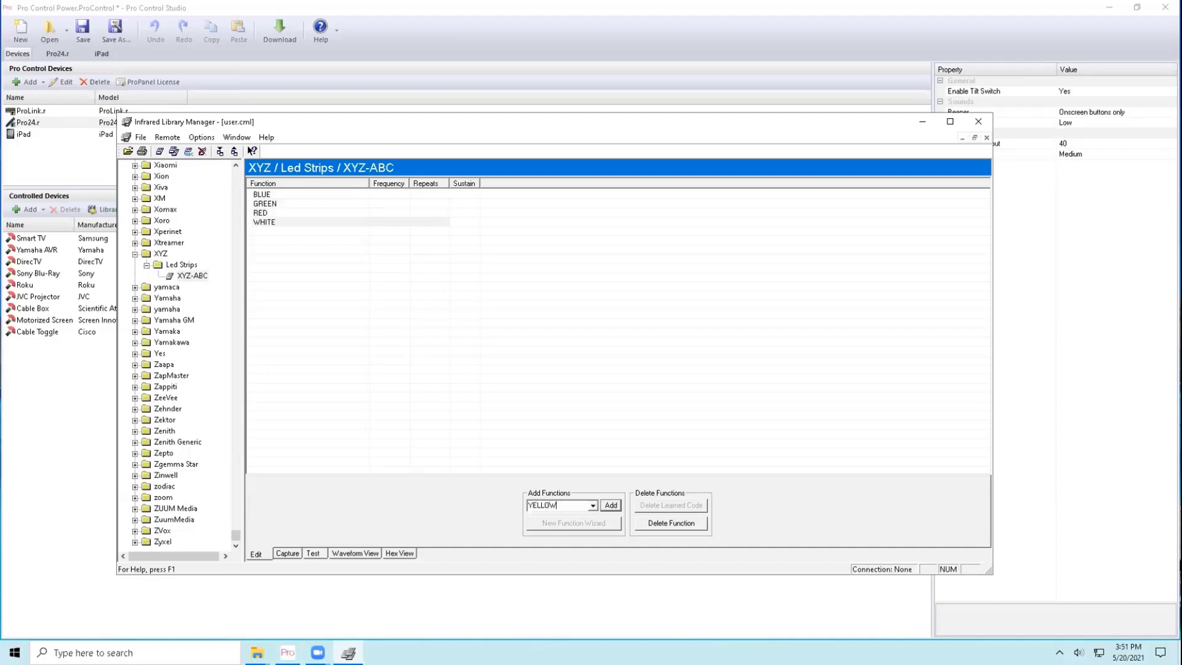
key("Return")
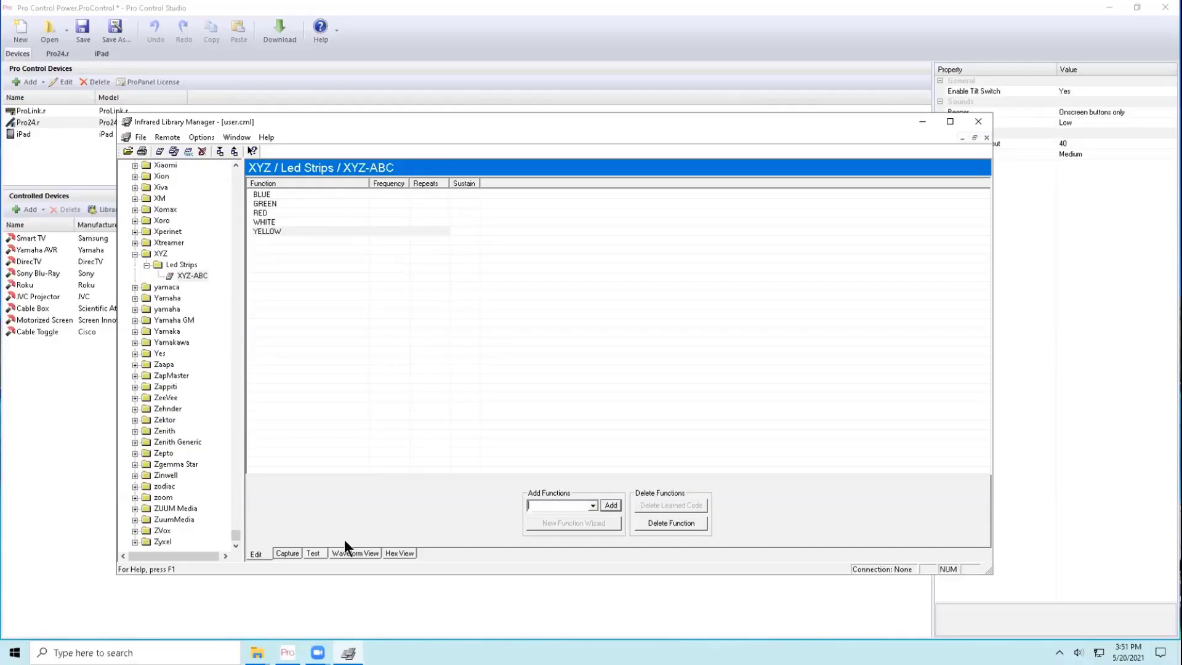
Enable infrared capture, learn the BLUE, GREEN and RED codes from the source remote, and turn capture off.
left_click(289, 553)
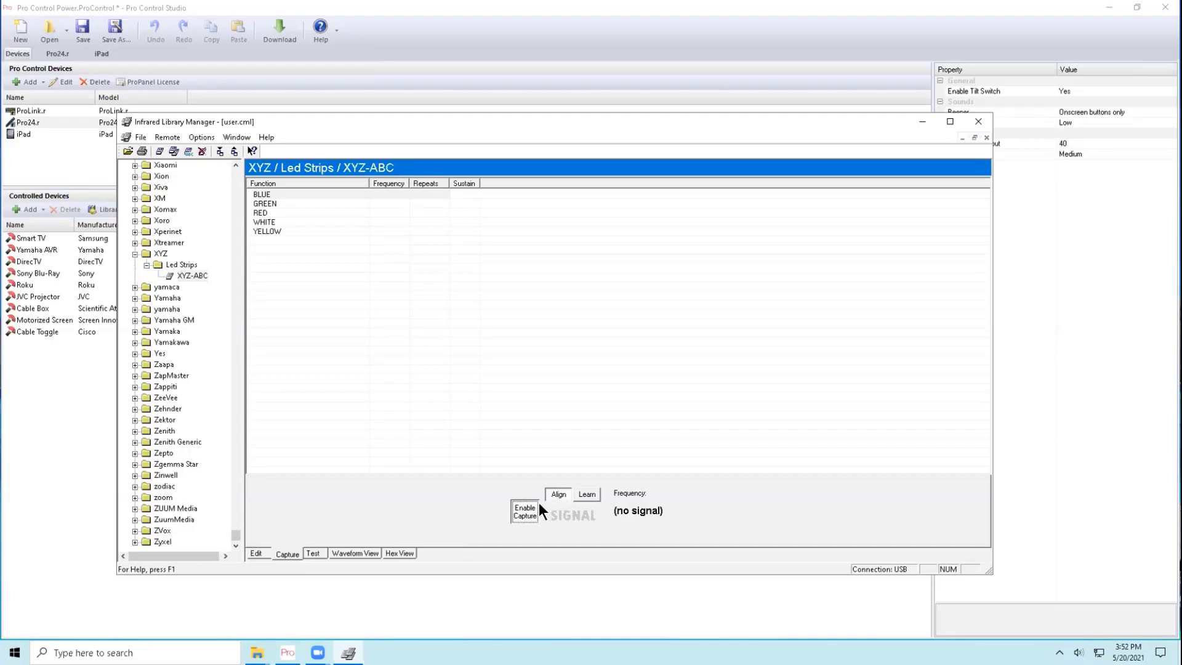
left_click(554, 493)
left_click(586, 495)
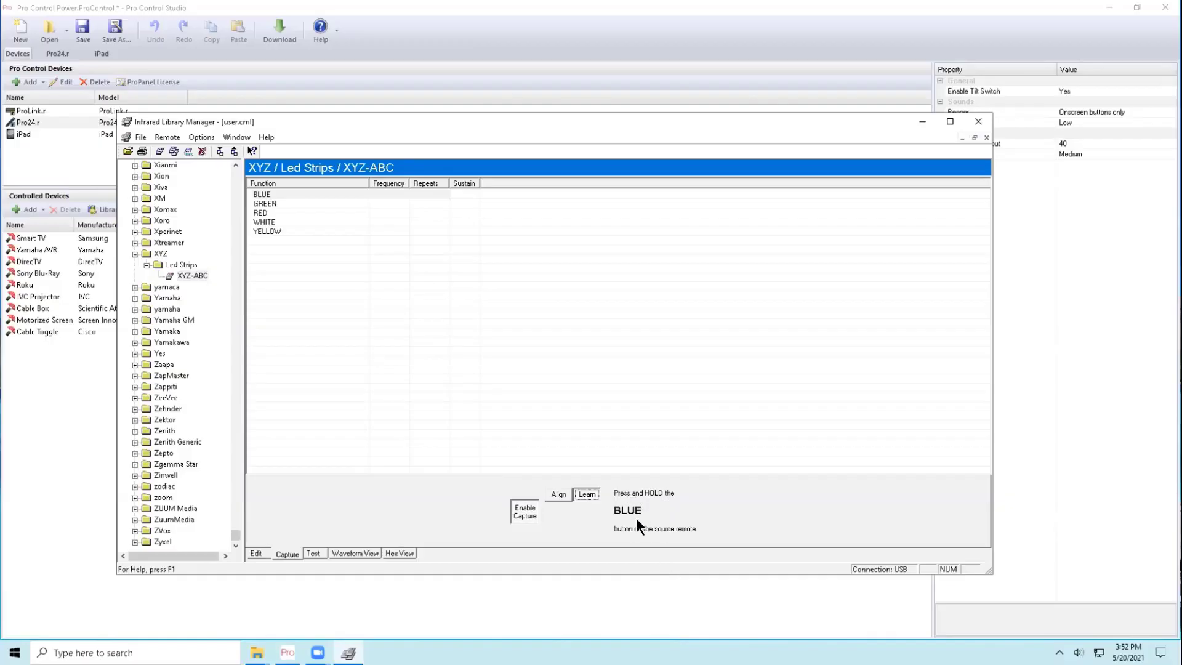
left_click(282, 195)
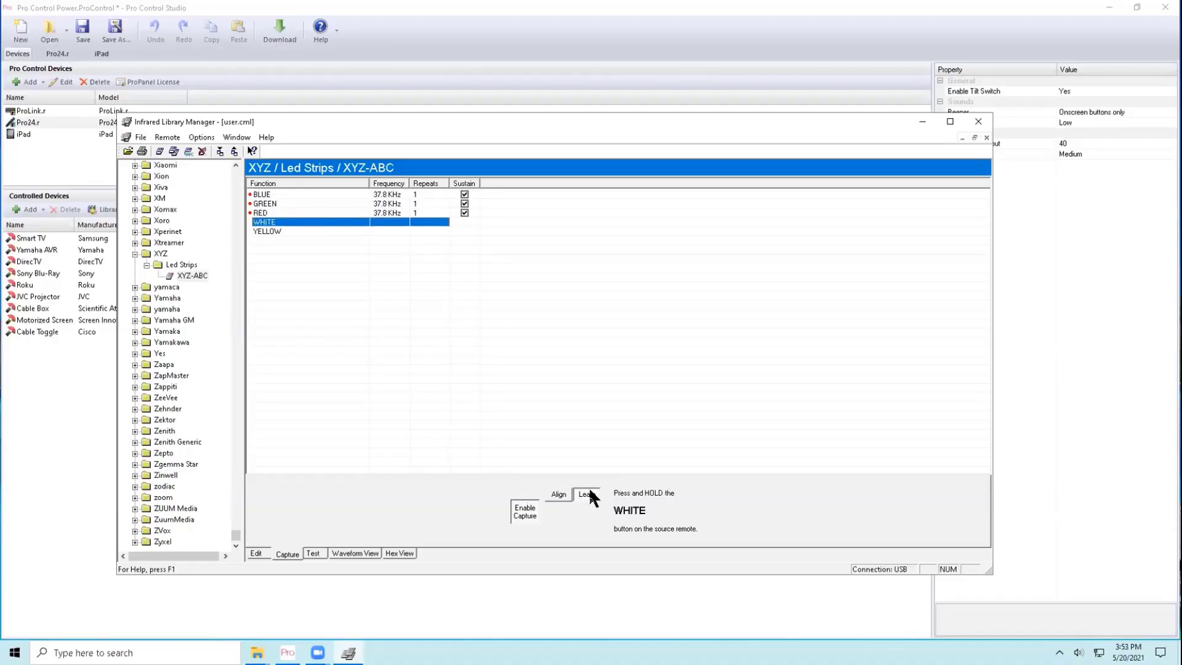
left_click(517, 509)
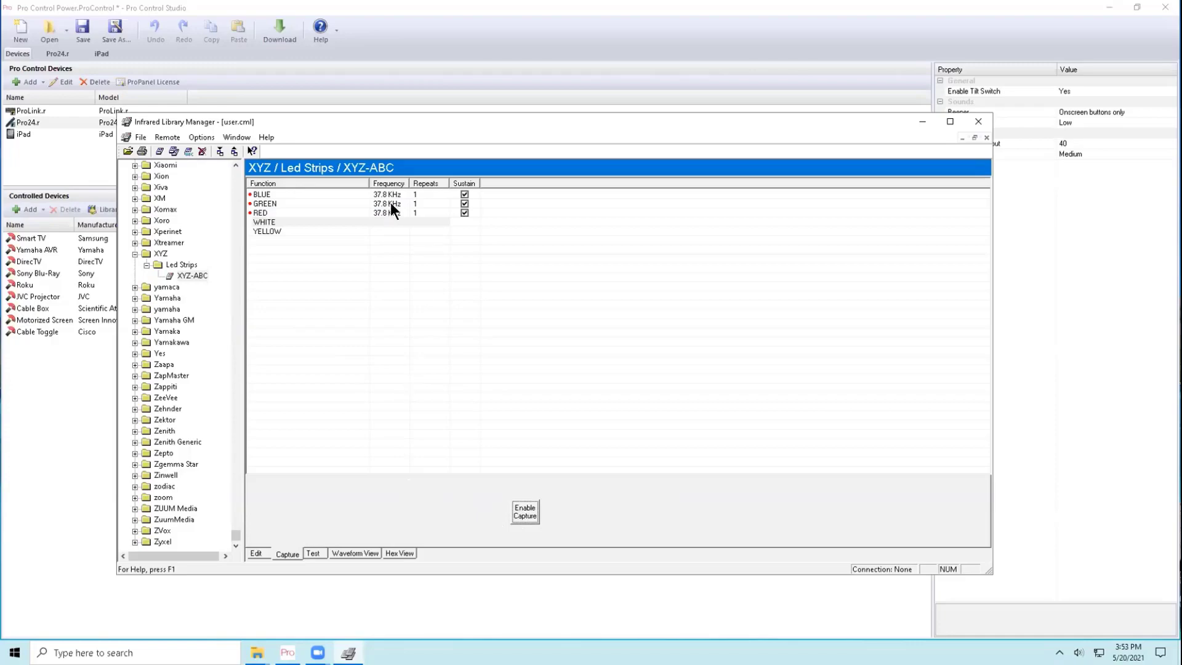
Inspect the RED function's waveform and copy its complete hex data.
left_click(307, 213)
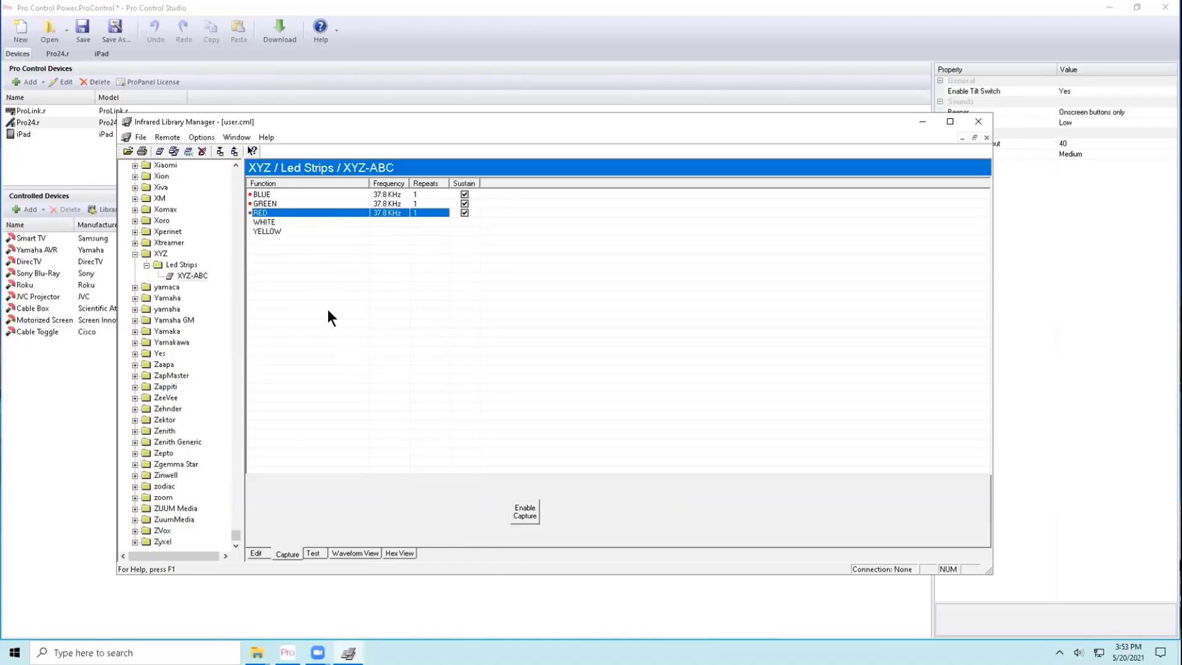
left_click(360, 553)
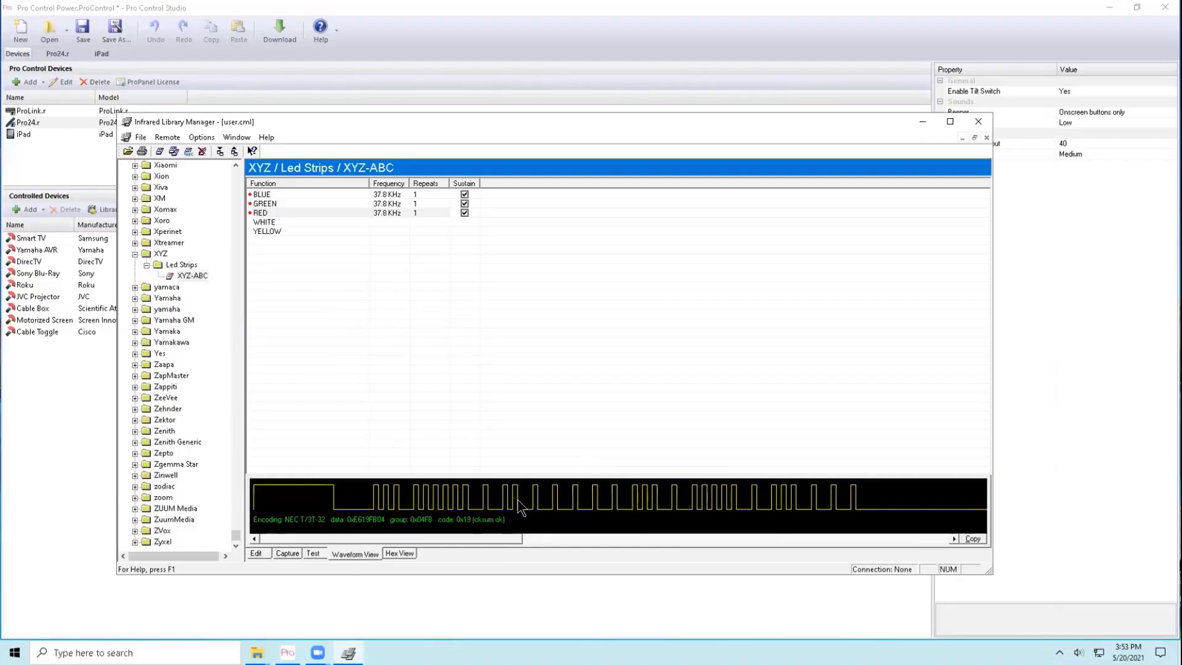
left_click(400, 553)
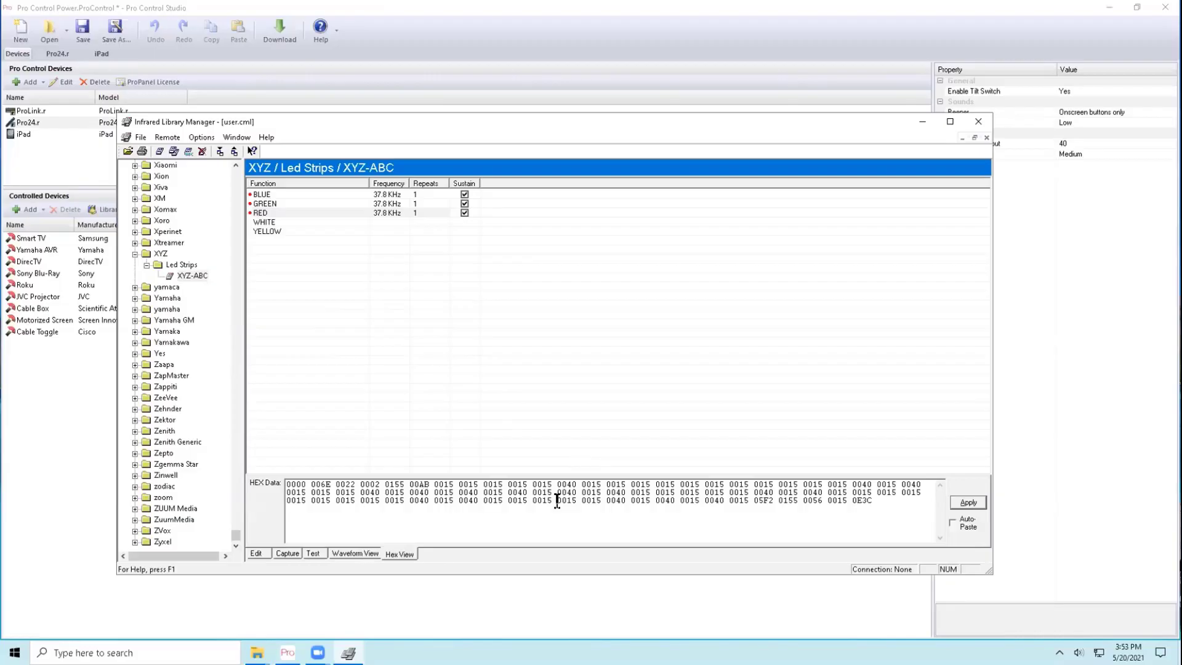
left_click_drag(880, 507, 266, 477)
right_click(342, 488)
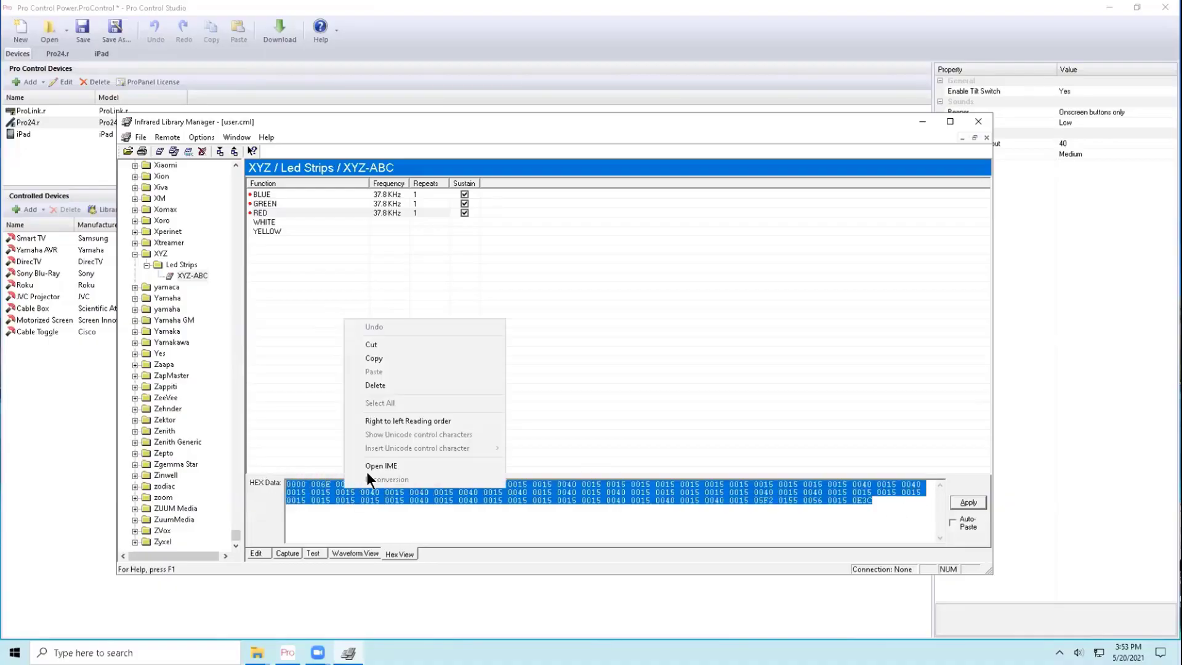
left_click(373, 359)
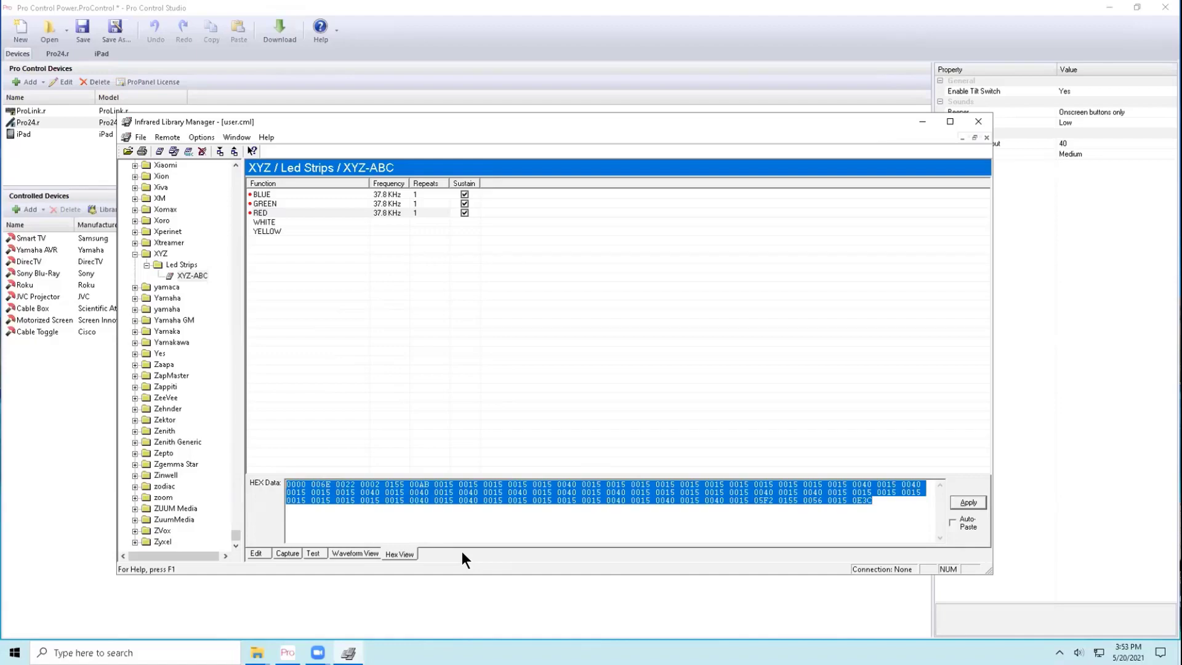
Paste the copied hex data into the WHITE function and apply it.
left_click(319, 223)
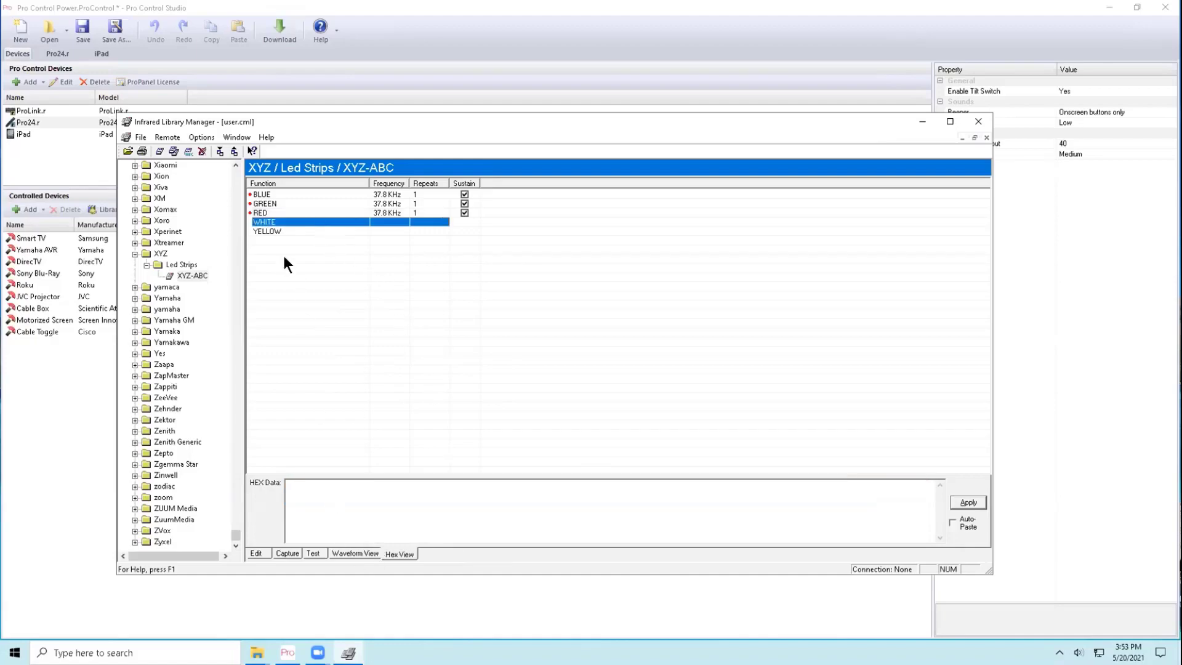
left_click(340, 493)
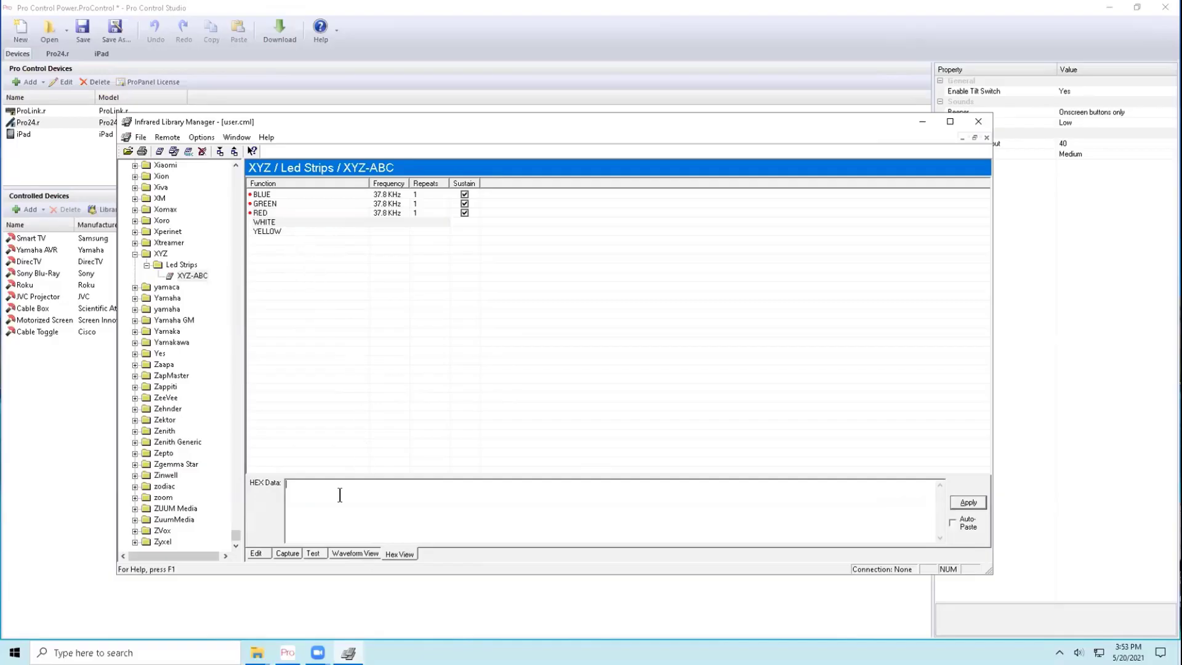
right_click(346, 494)
left_click(394, 375)
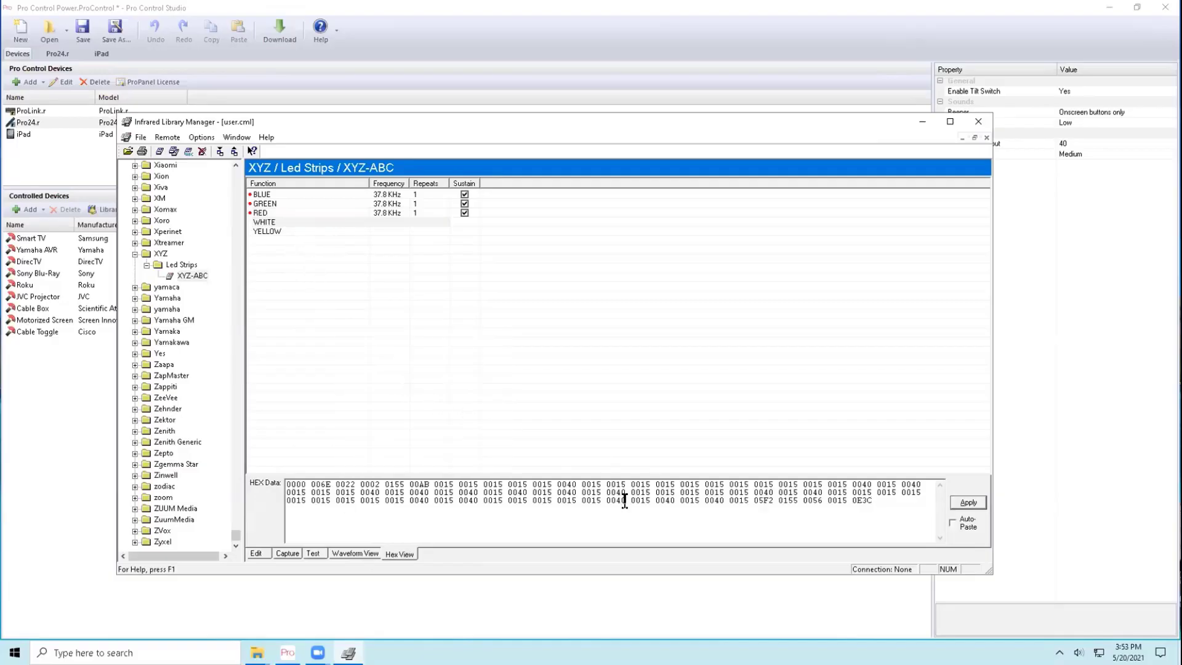
left_click(968, 503)
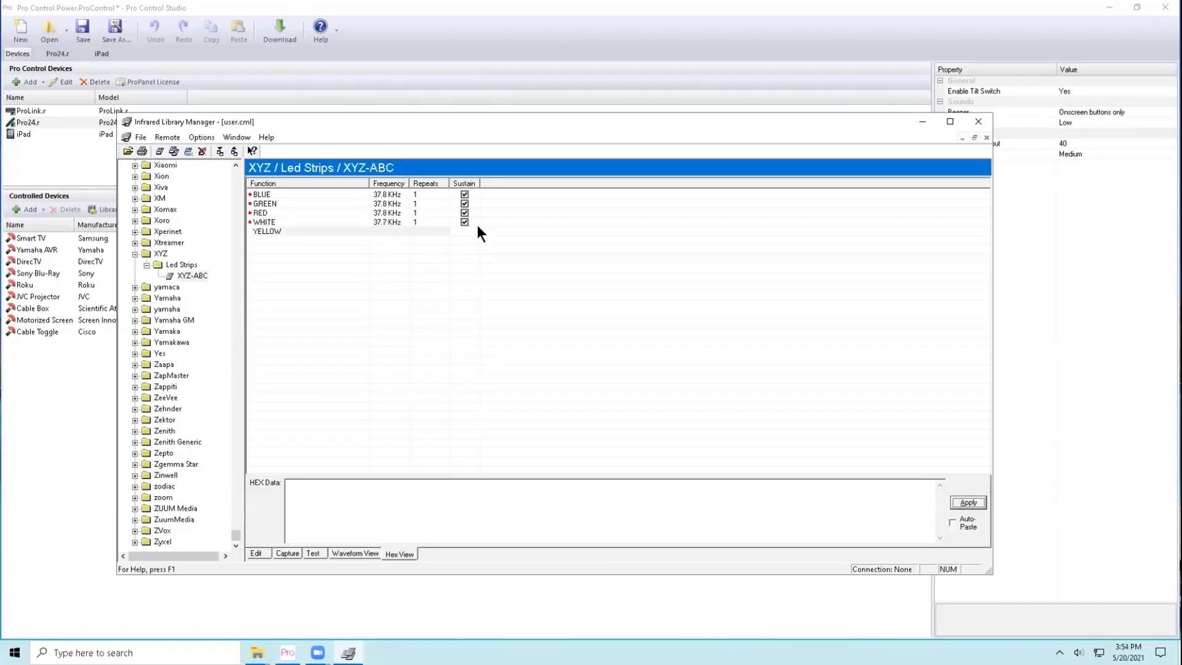
Paste and apply the same hex data to the YELLOW function, and close the Infrared Library Manager.
right_click(362, 517)
left_click(408, 402)
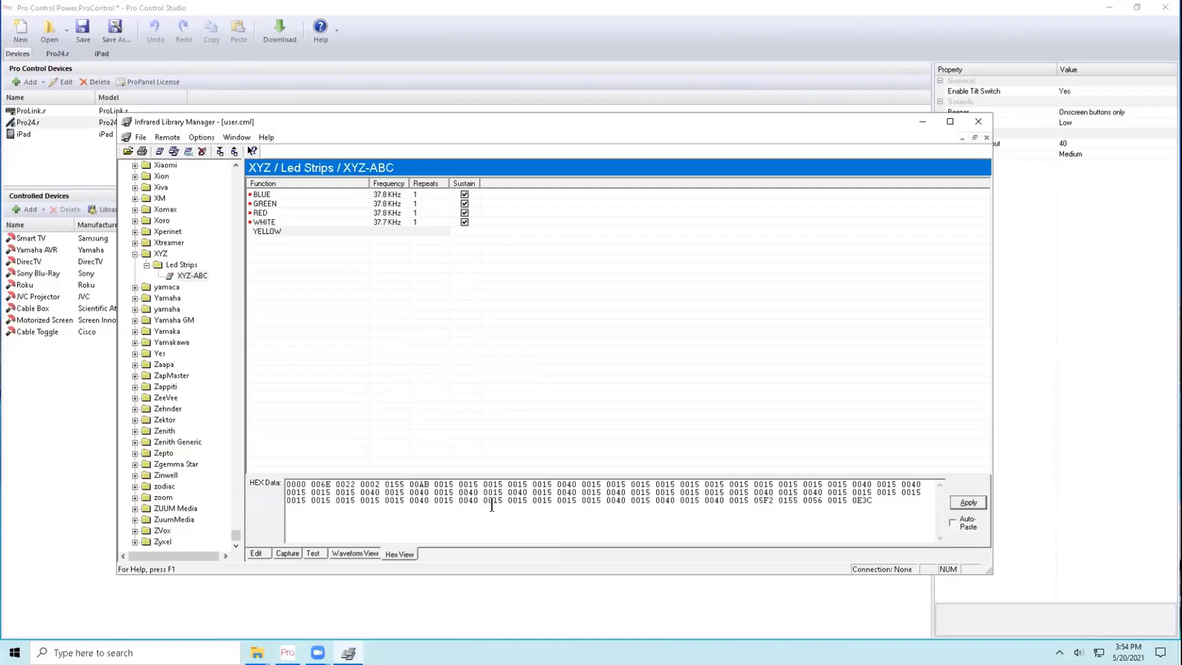
left_click(967, 504)
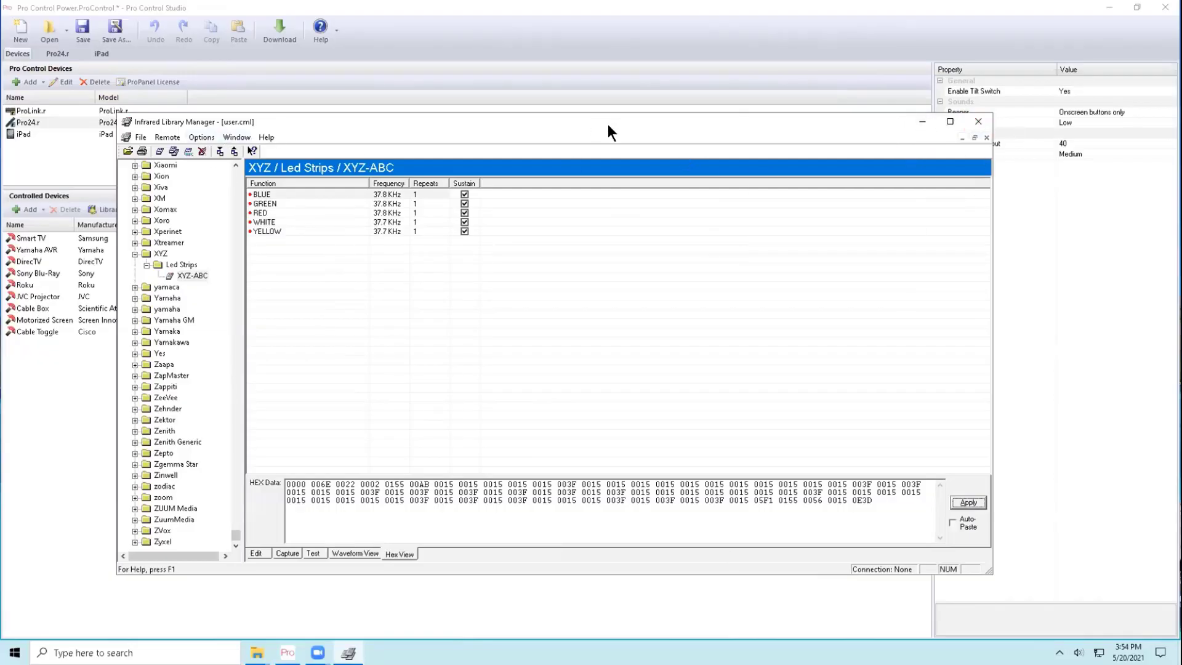
left_click(977, 122)
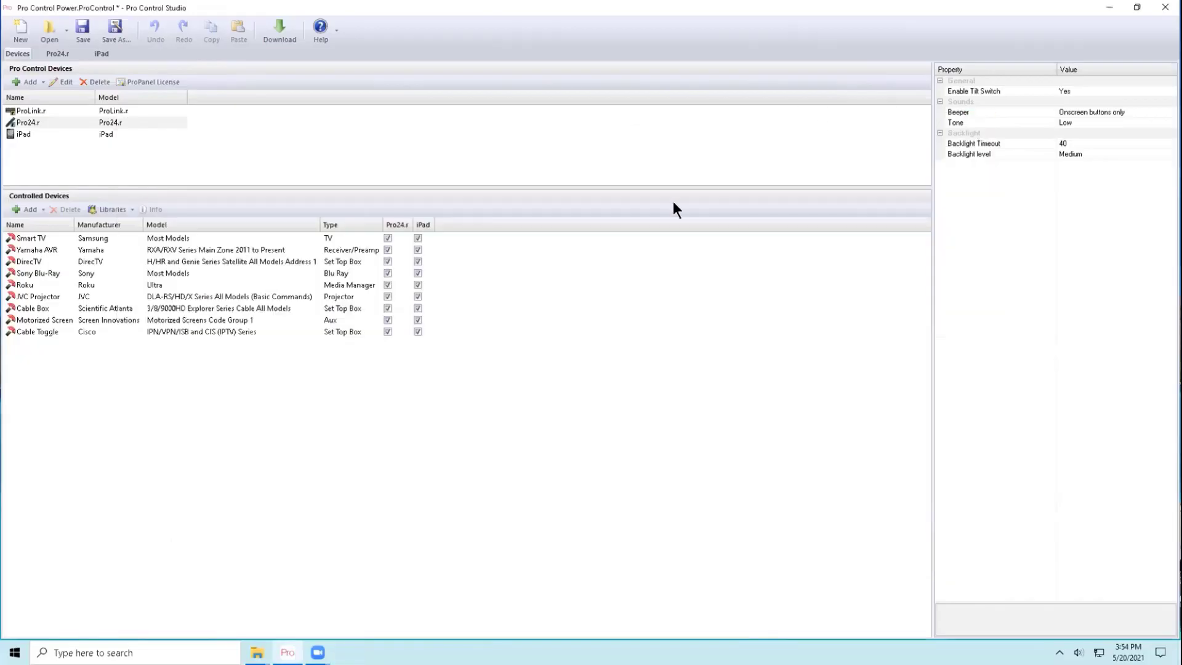
Start adding an infrared controlled device, search the User IR codes for XYZ and choose the Led Strips model XYZ-ABC.
left_click(17, 211)
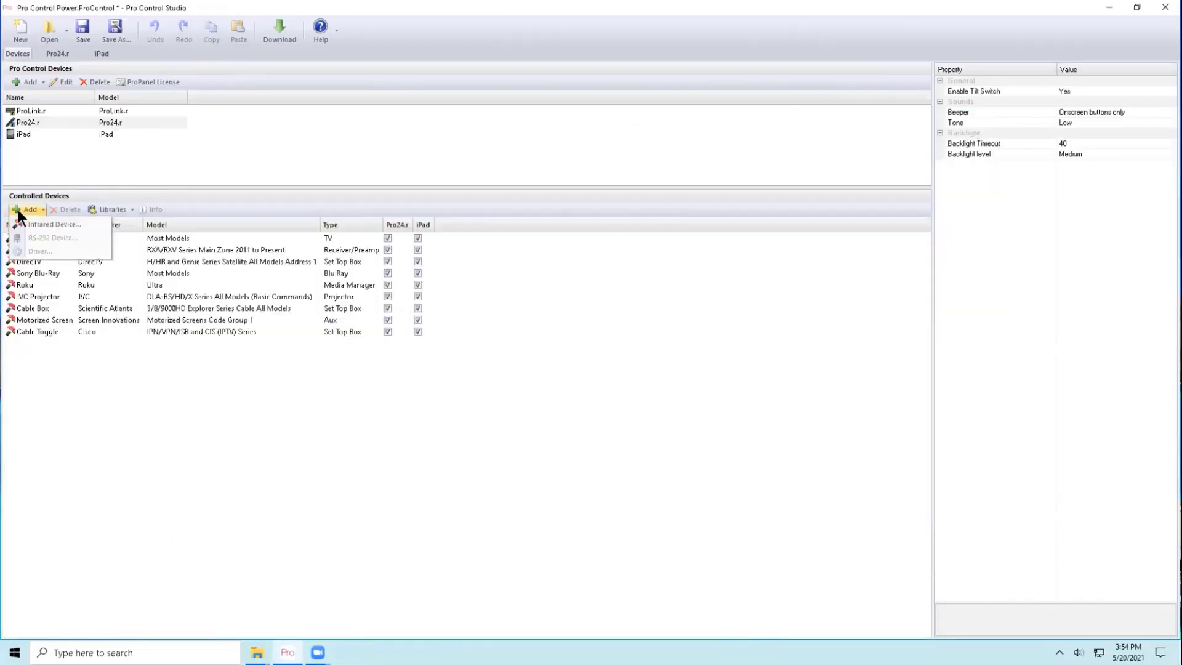
left_click(23, 220)
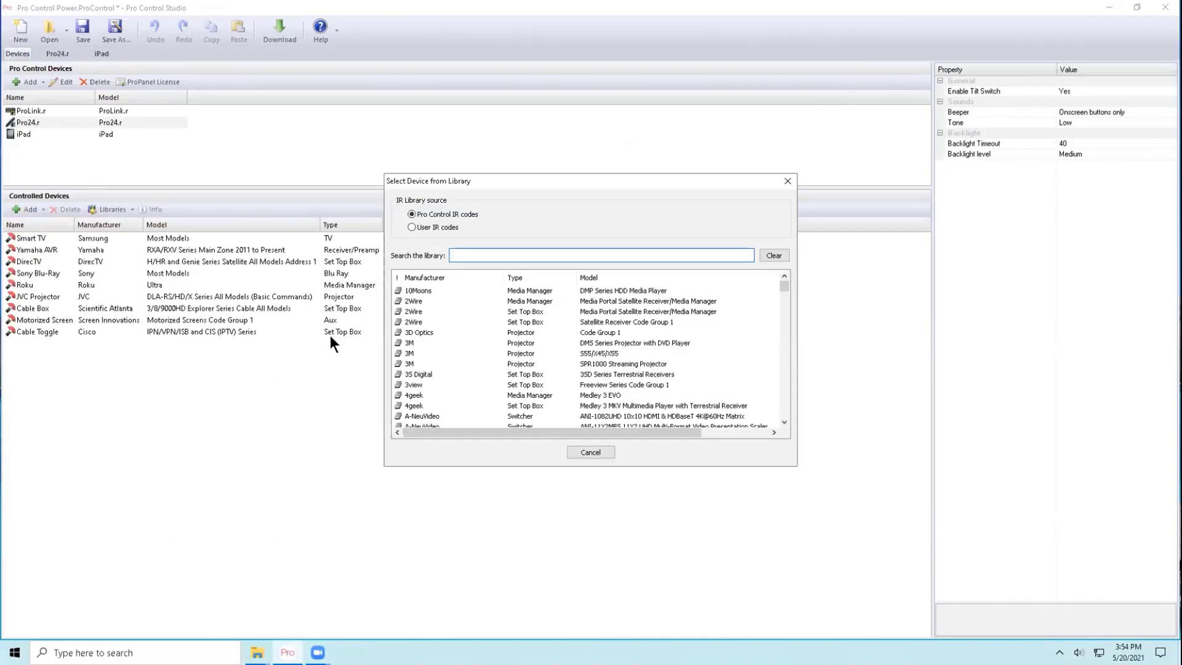
left_click(412, 226)
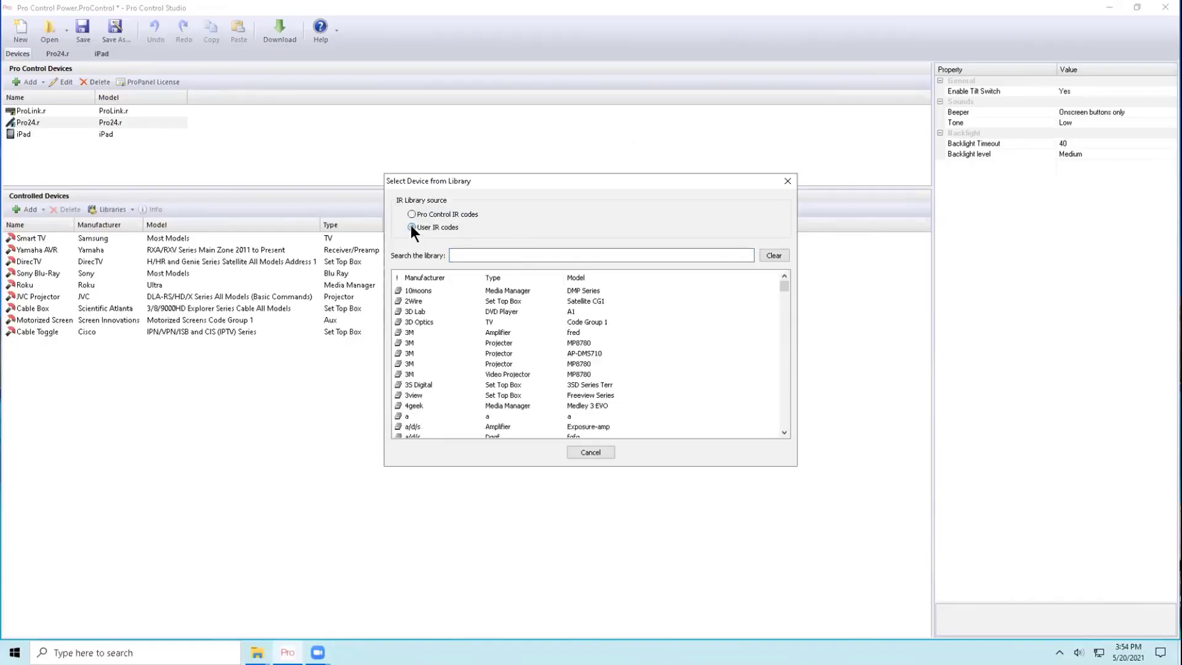
left_click(482, 254)
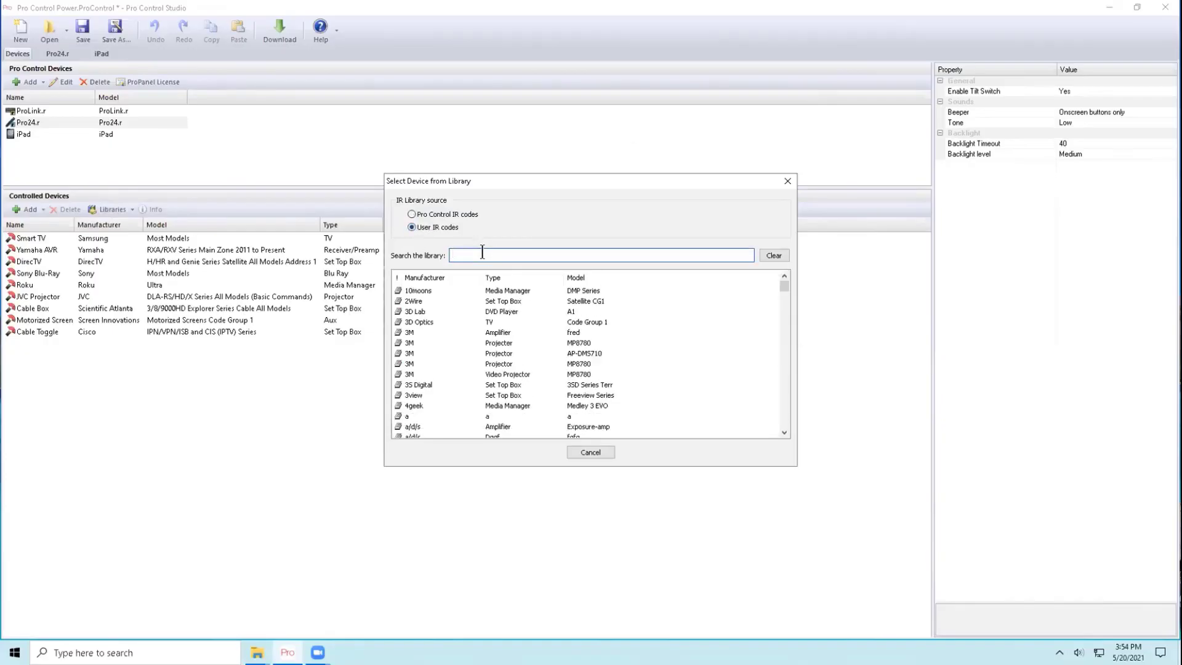
type("XYZ")
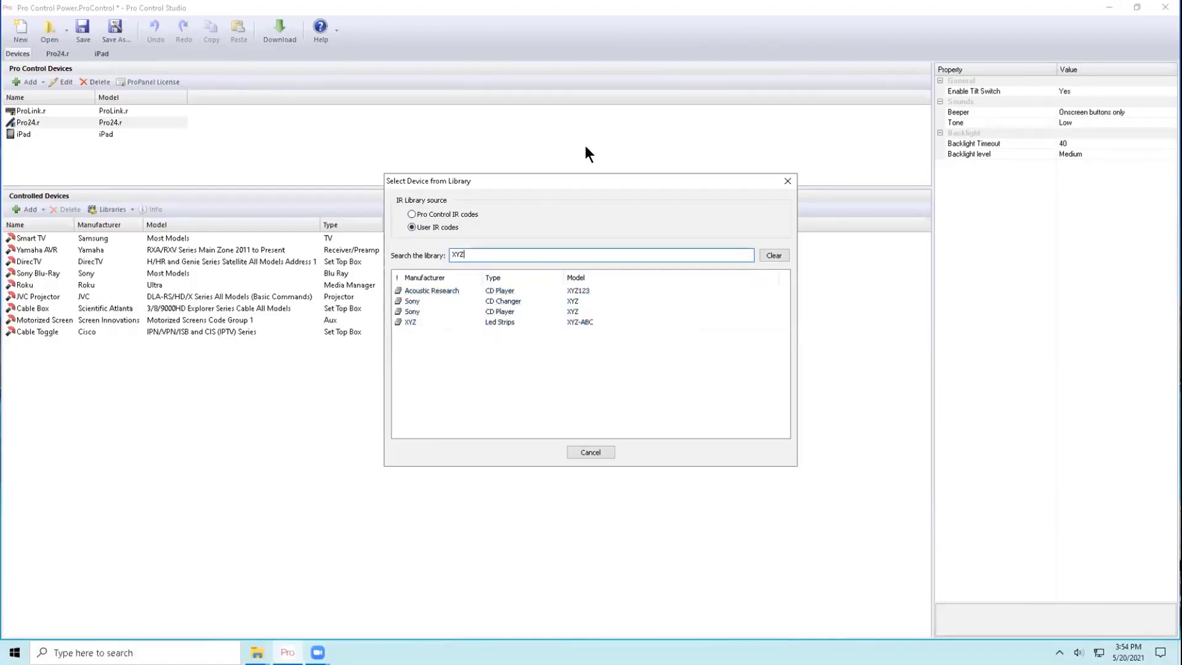
left_click(411, 324)
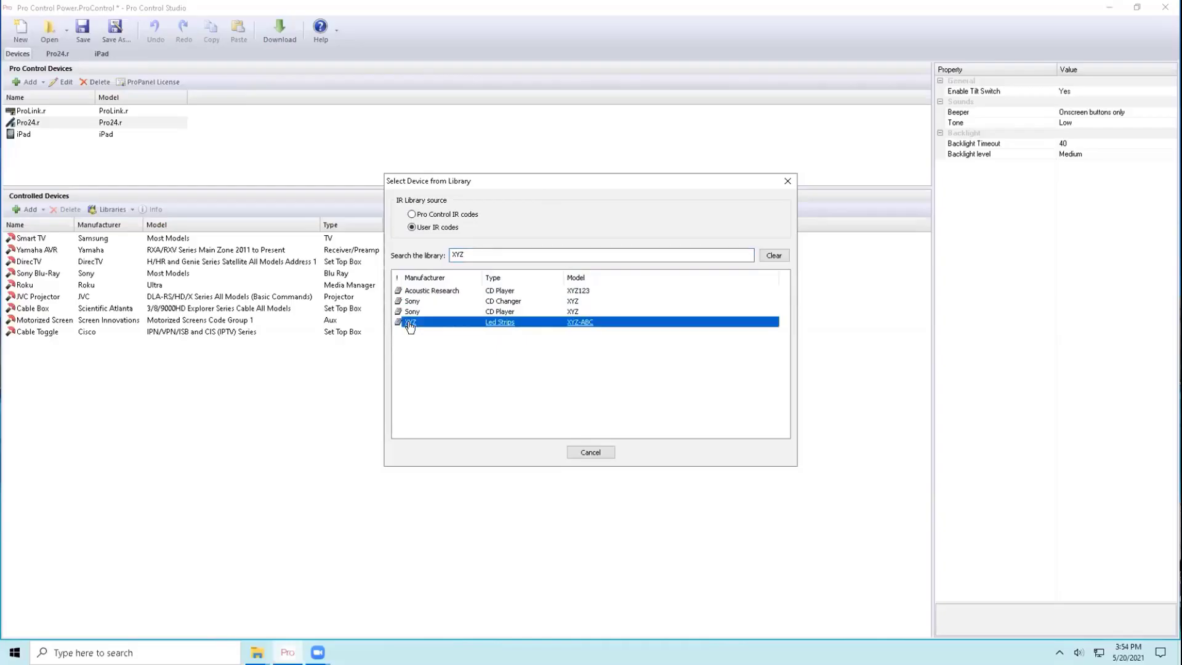
double_click(408, 320)
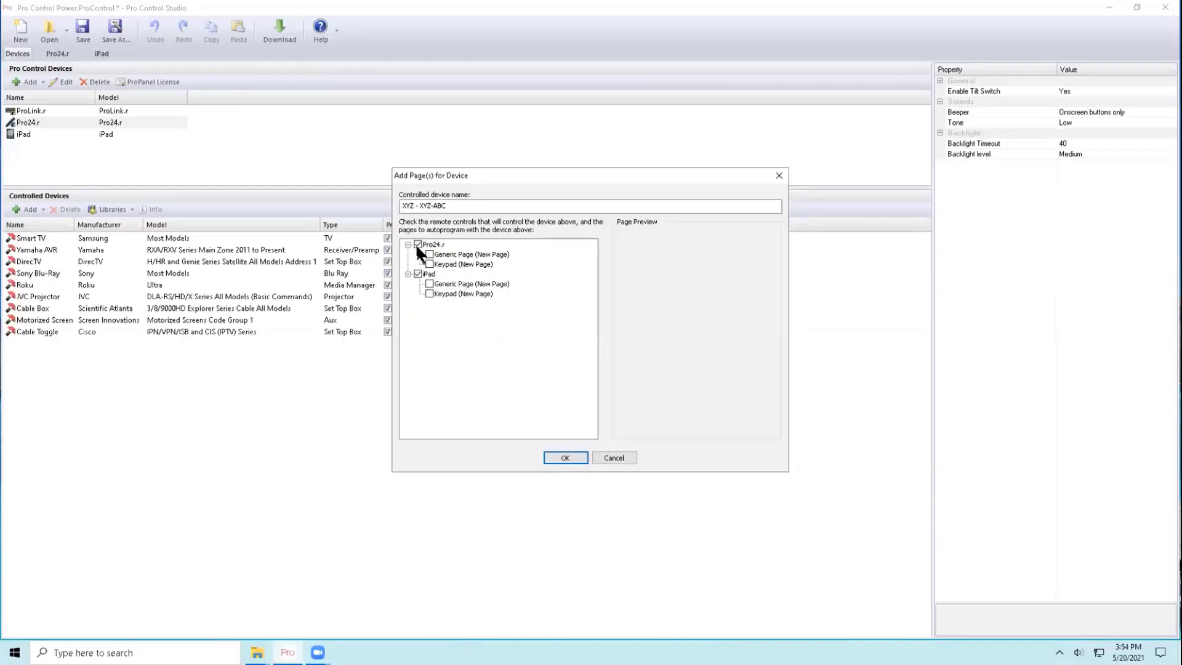
Include a new Generic Page on both Pro24.r and iPad for the XYZ-ABC device, and finish adding it.
left_click(429, 254)
left_click(429, 284)
left_click(565, 457)
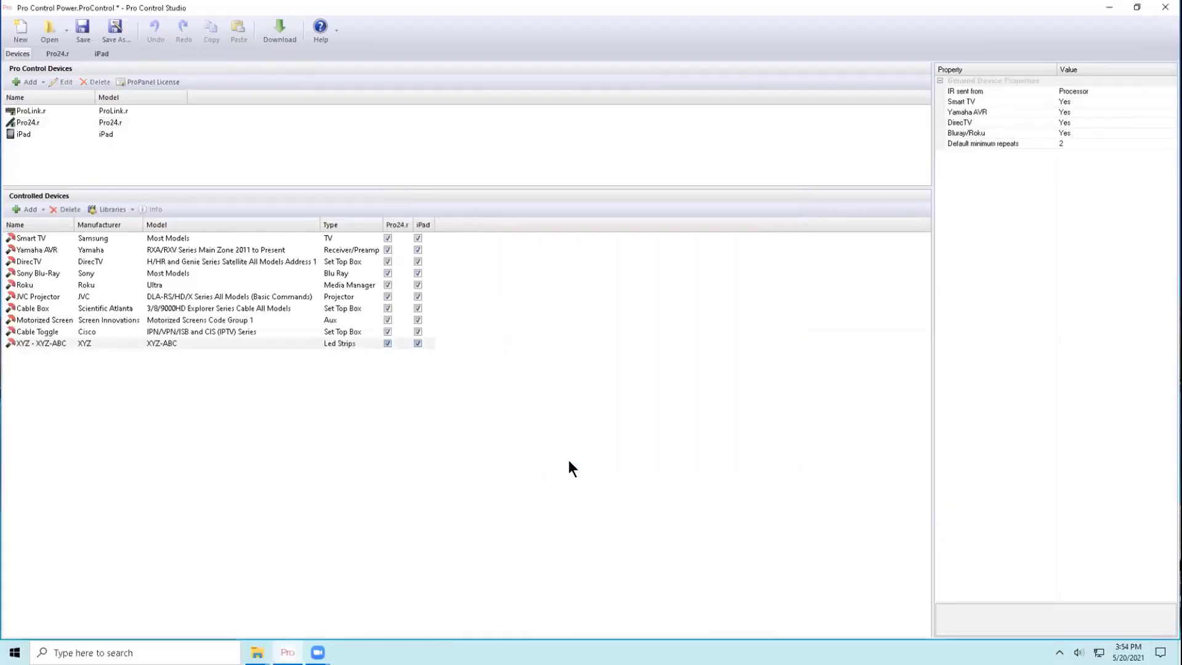
Open Generic Page (2) of Pro24.r and change its title text to LED STRIP.
double_click(32, 123)
left_click(124, 69)
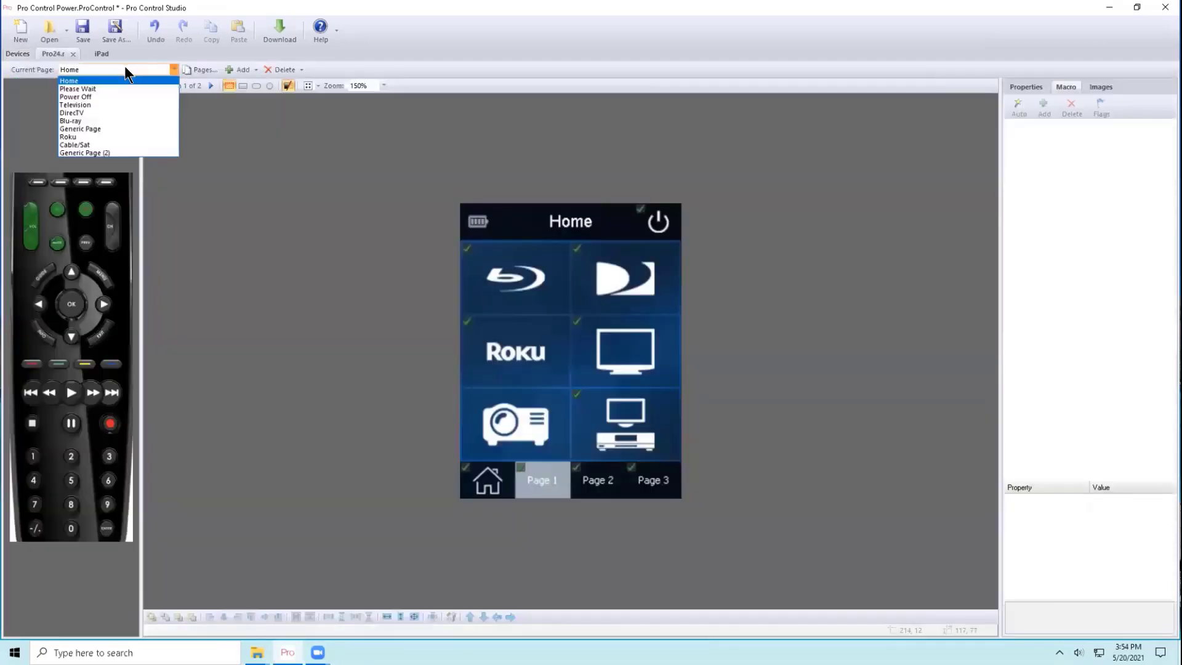
left_click(127, 153)
left_click(583, 230)
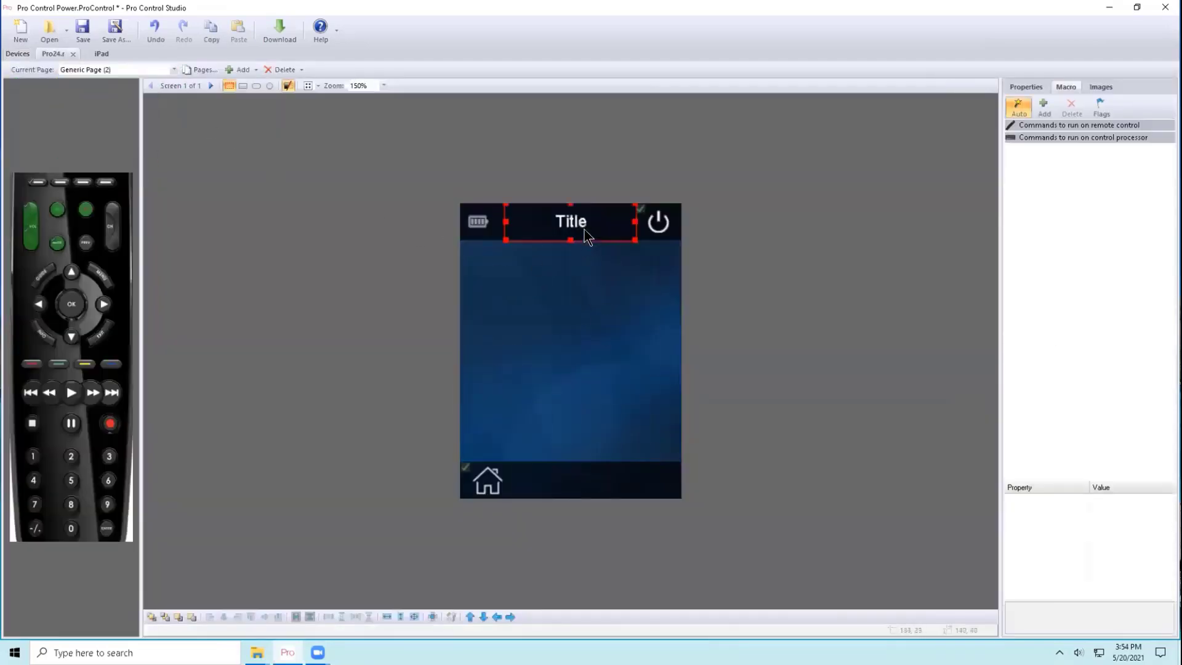
left_click(1028, 88)
left_click(1128, 221)
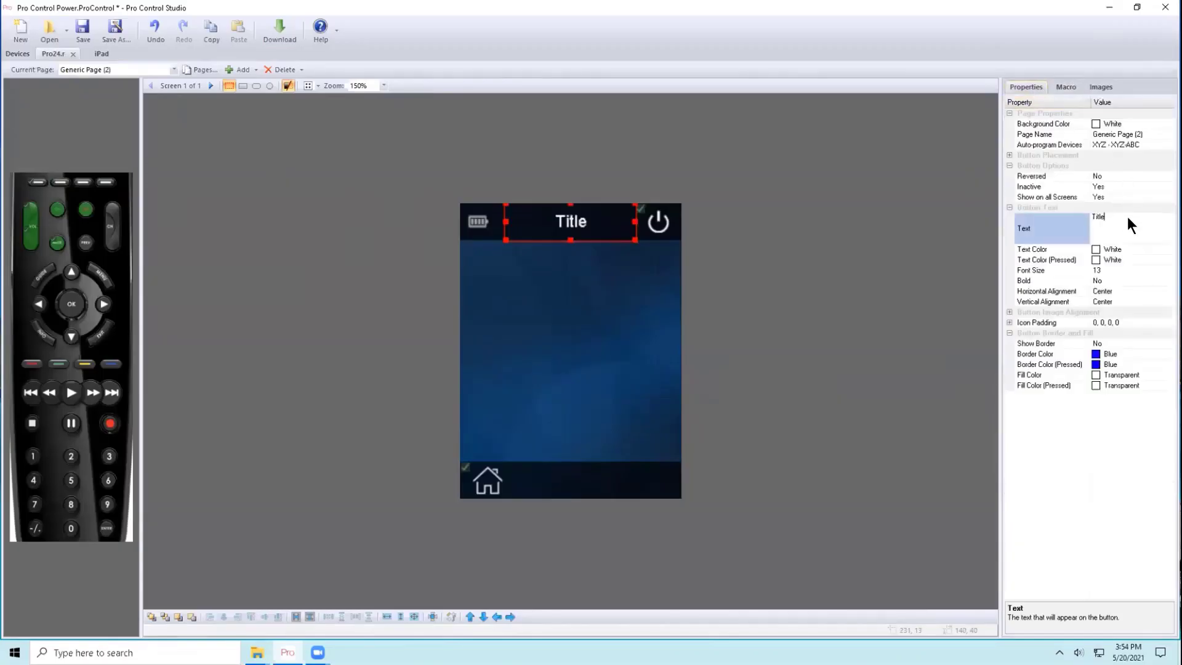
type("LED STRIP")
Add the BLUE command of the XYZ-ABC device to the macro of the page's large central area.
left_click(654, 303)
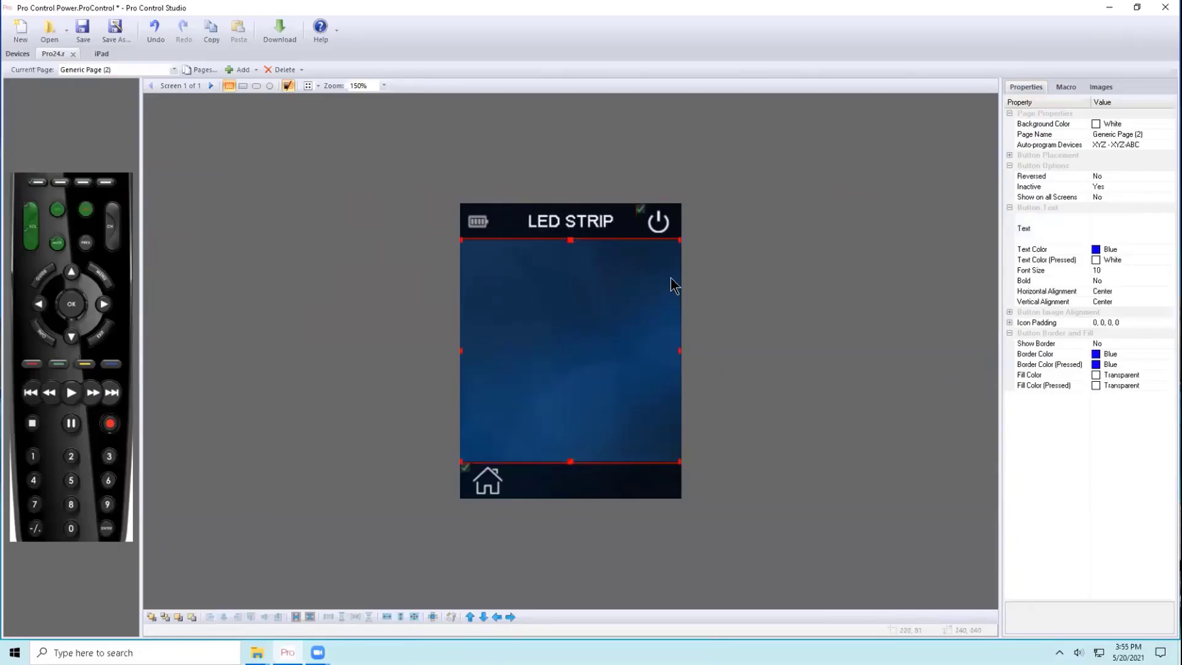
left_click(1073, 88)
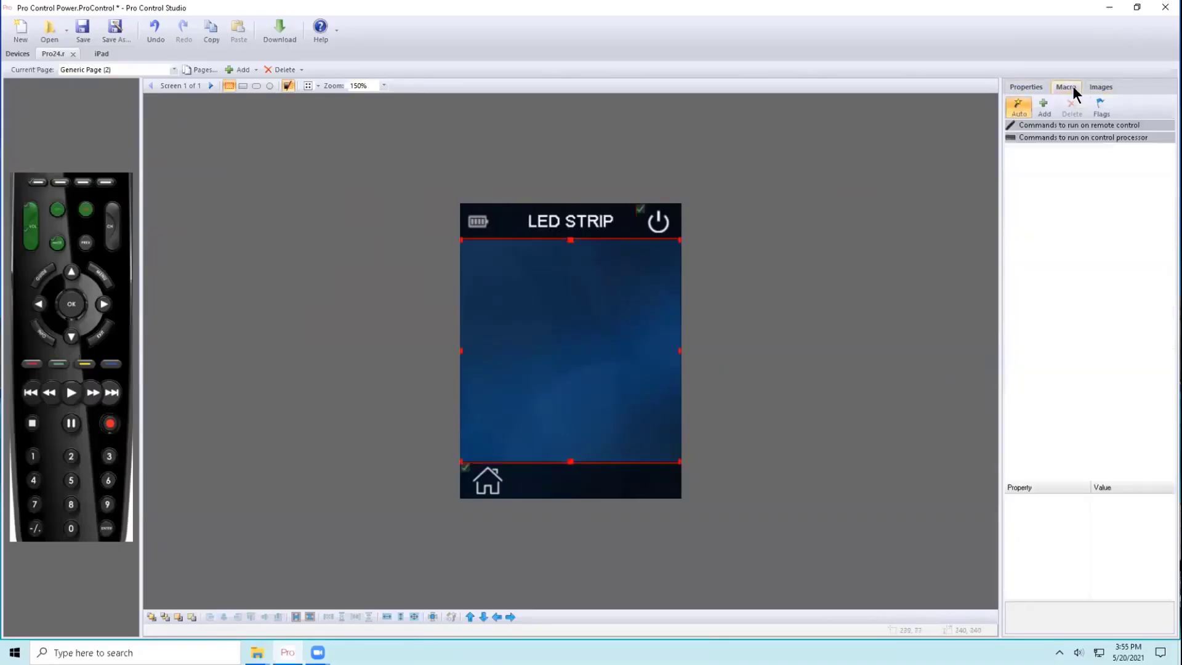
left_click(1044, 107)
double_click(766, 240)
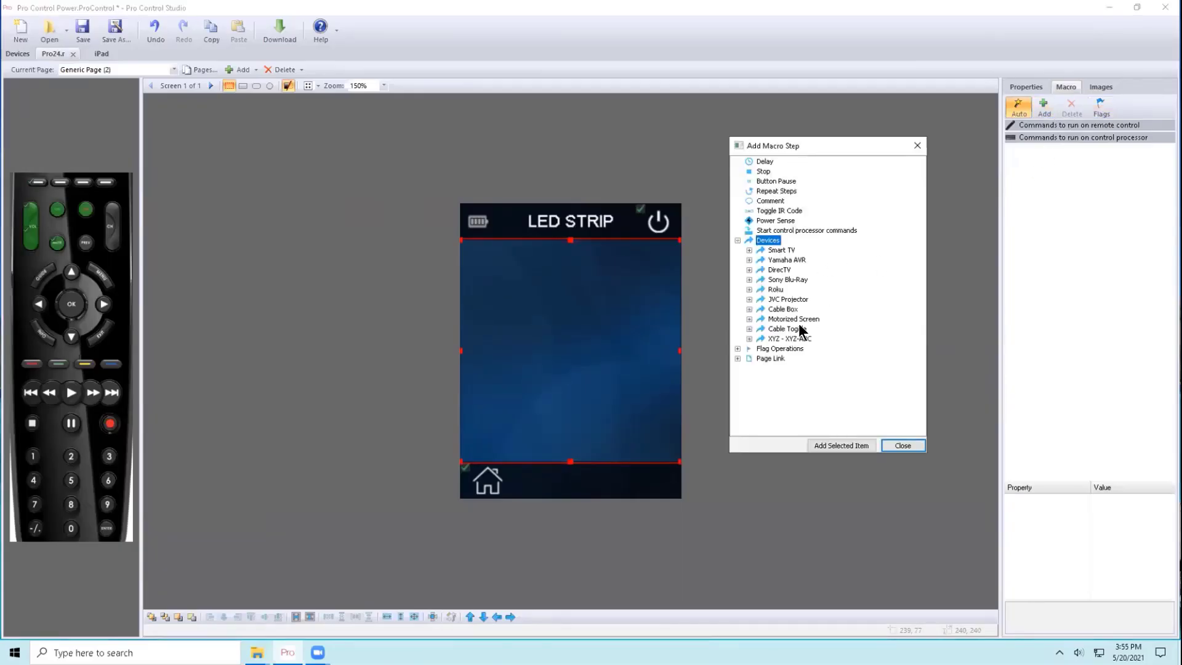
double_click(774, 338)
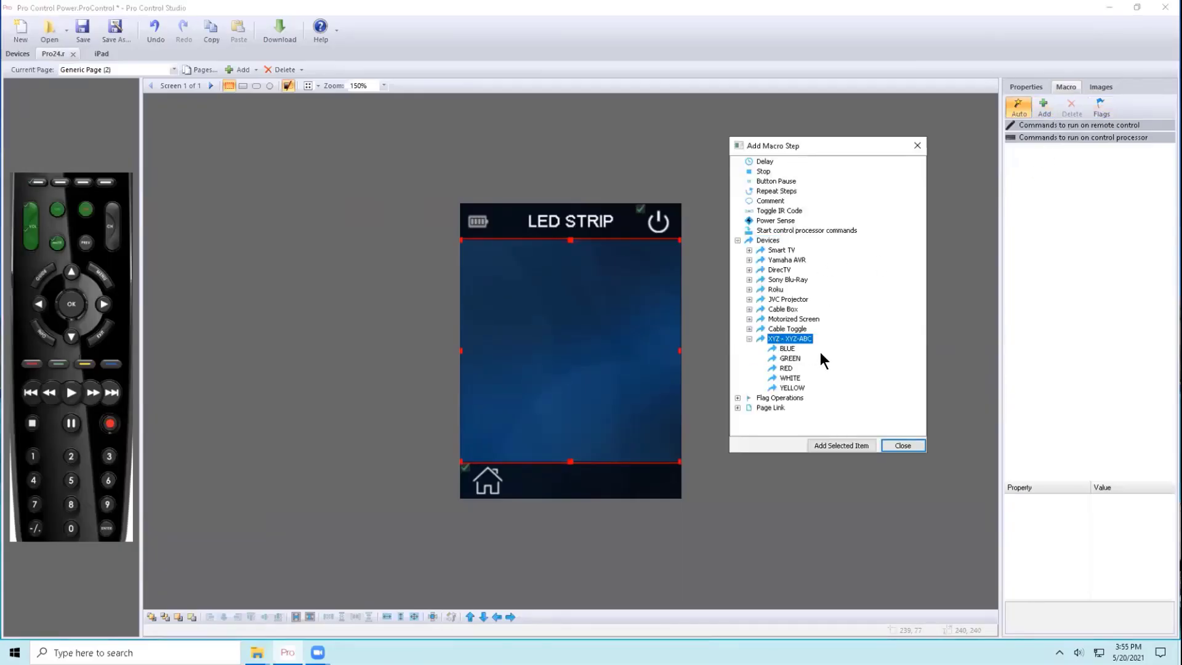
double_click(788, 349)
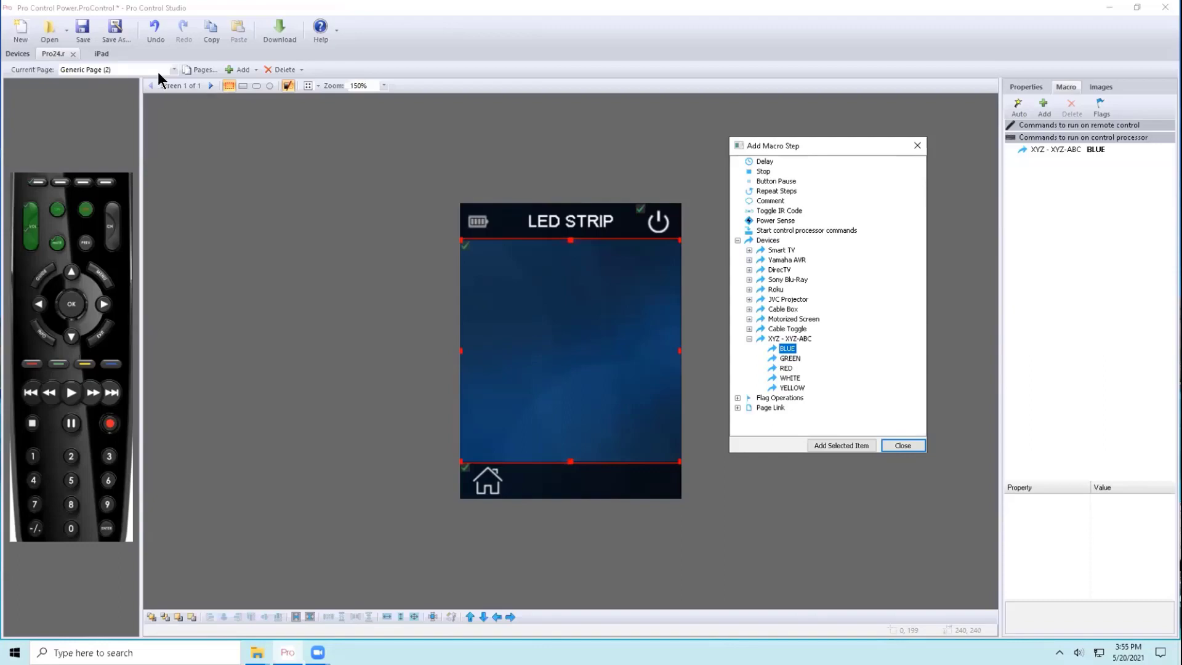
Open the iPad's DirecTV page and examine both panels of its upper viewport.
left_click(175, 70)
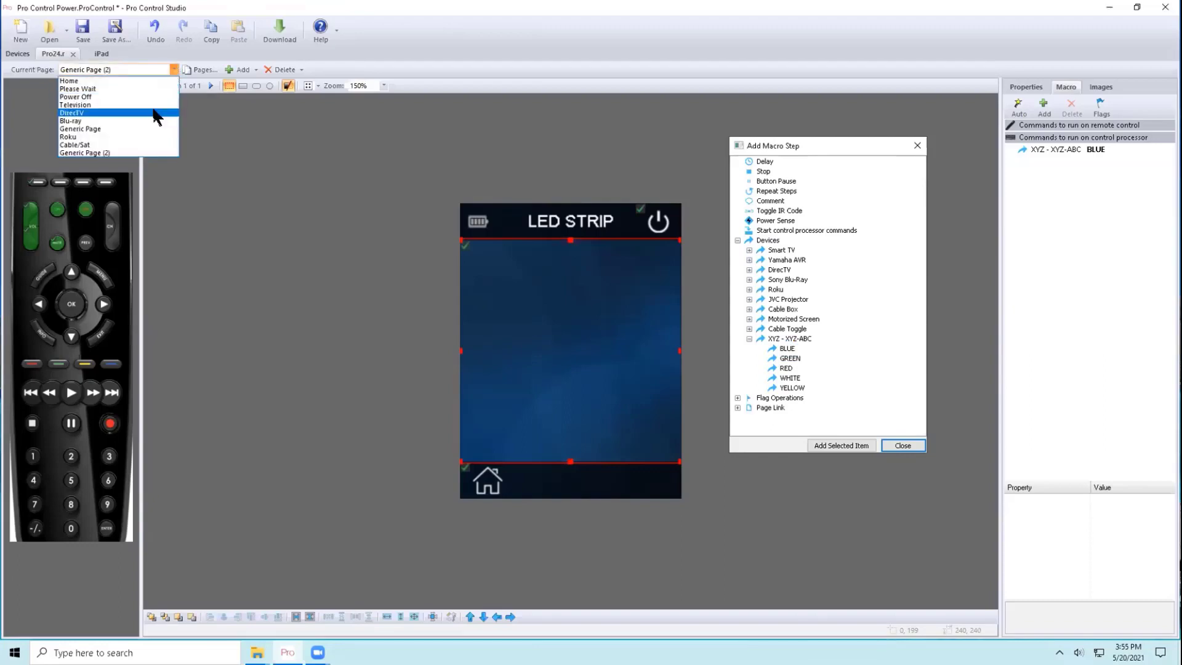
left_click(220, 126)
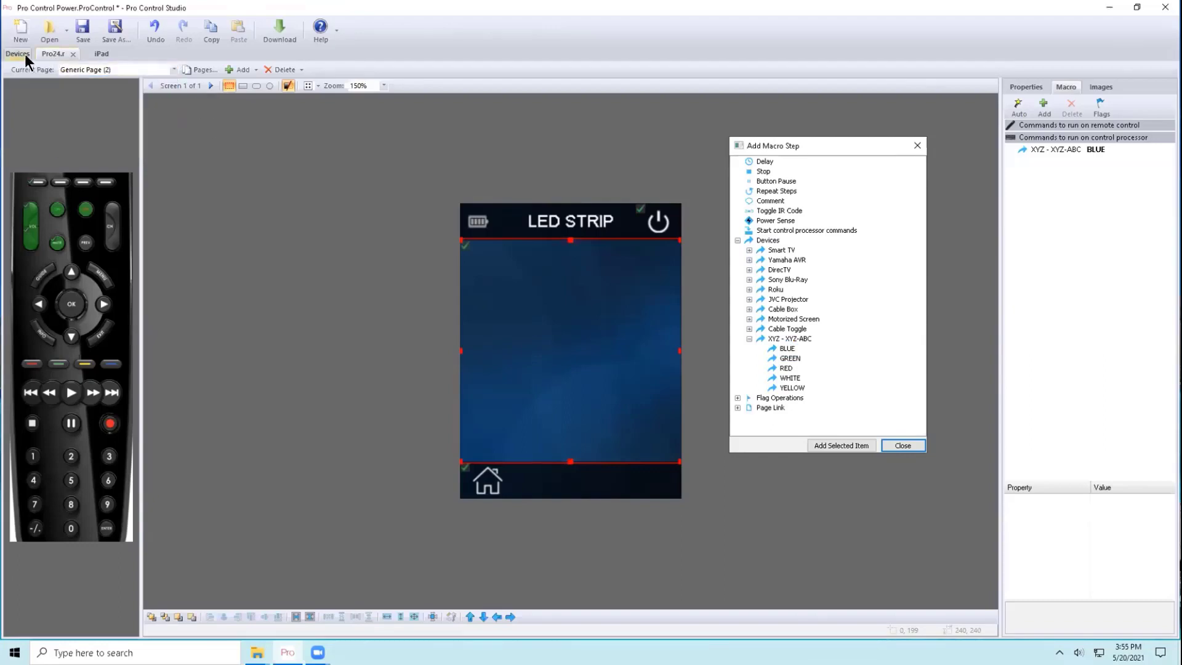
left_click(97, 53)
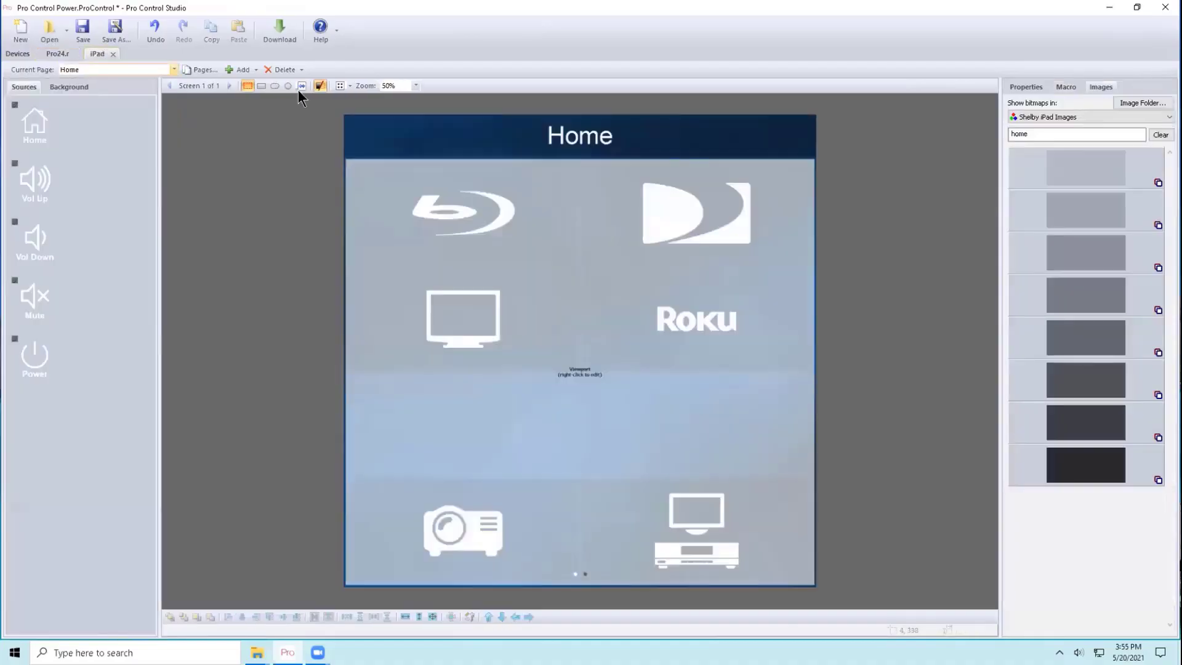
left_click(127, 72)
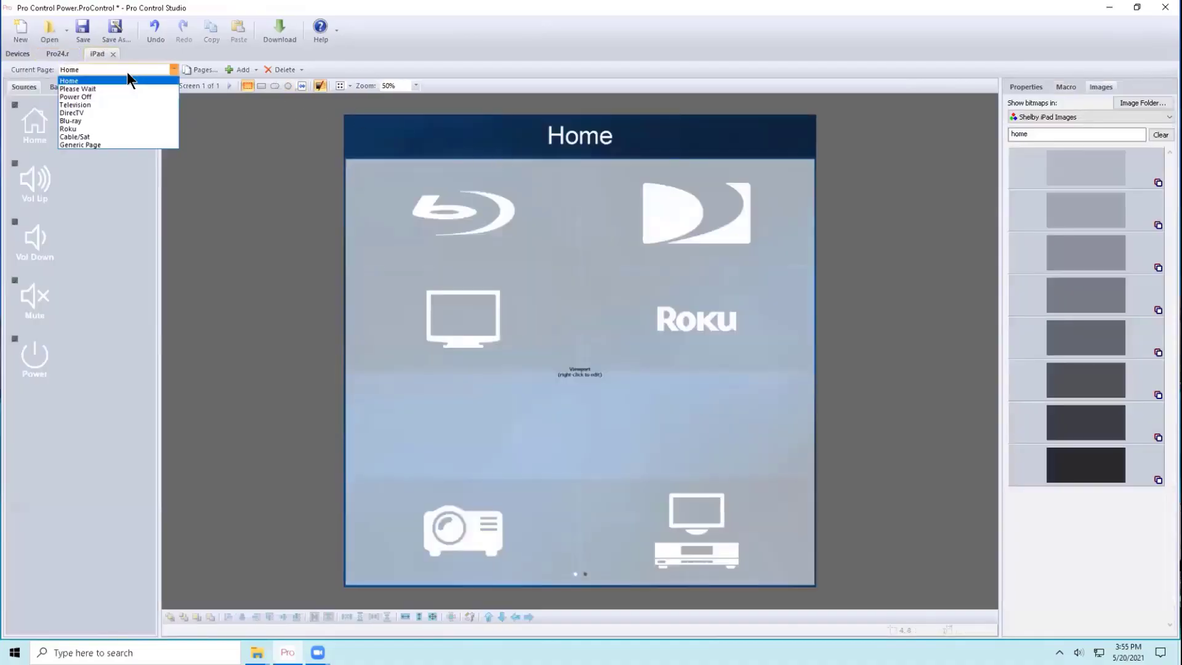
left_click(120, 109)
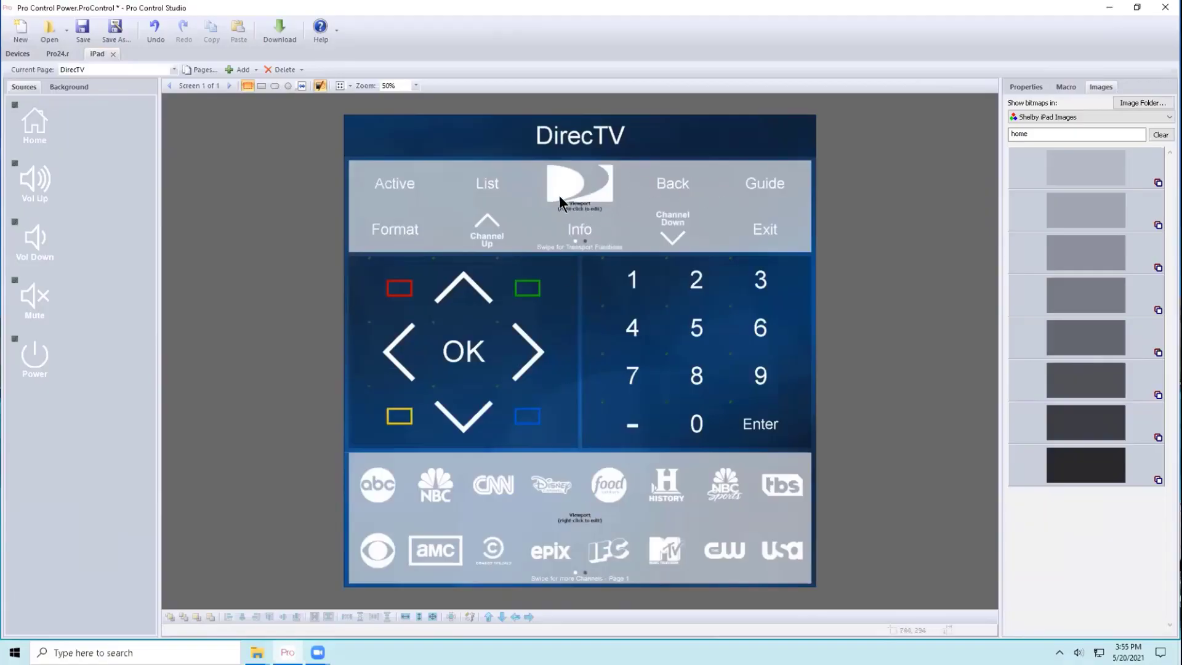
right_click(579, 199)
left_click(596, 205)
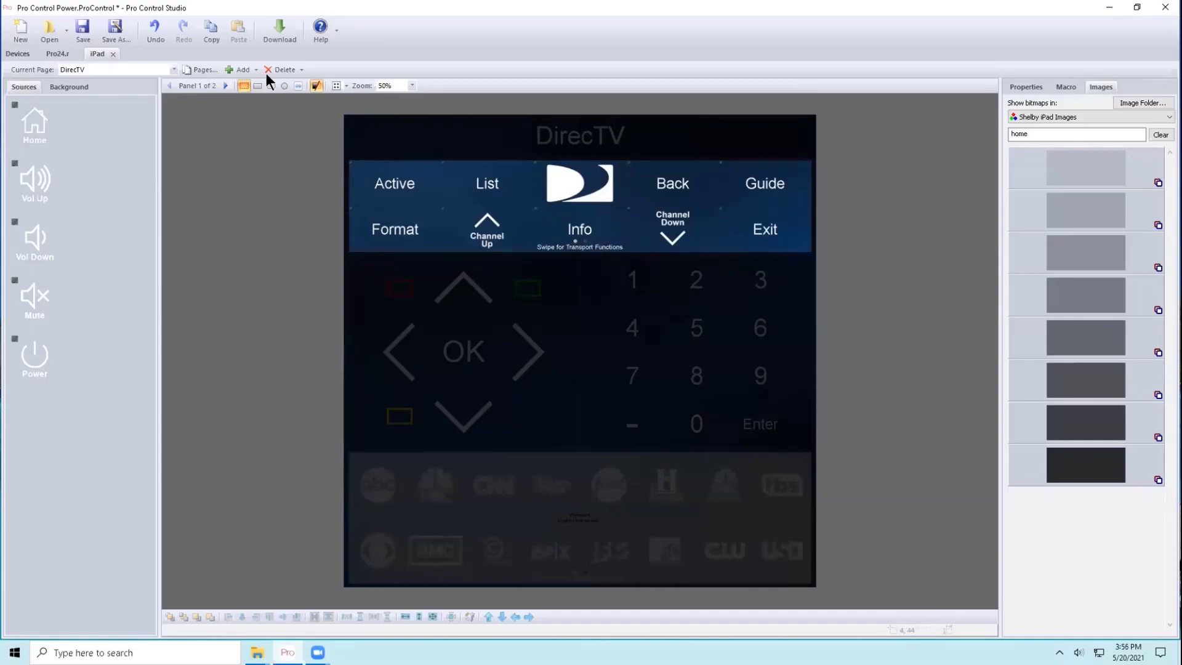
left_click(224, 86)
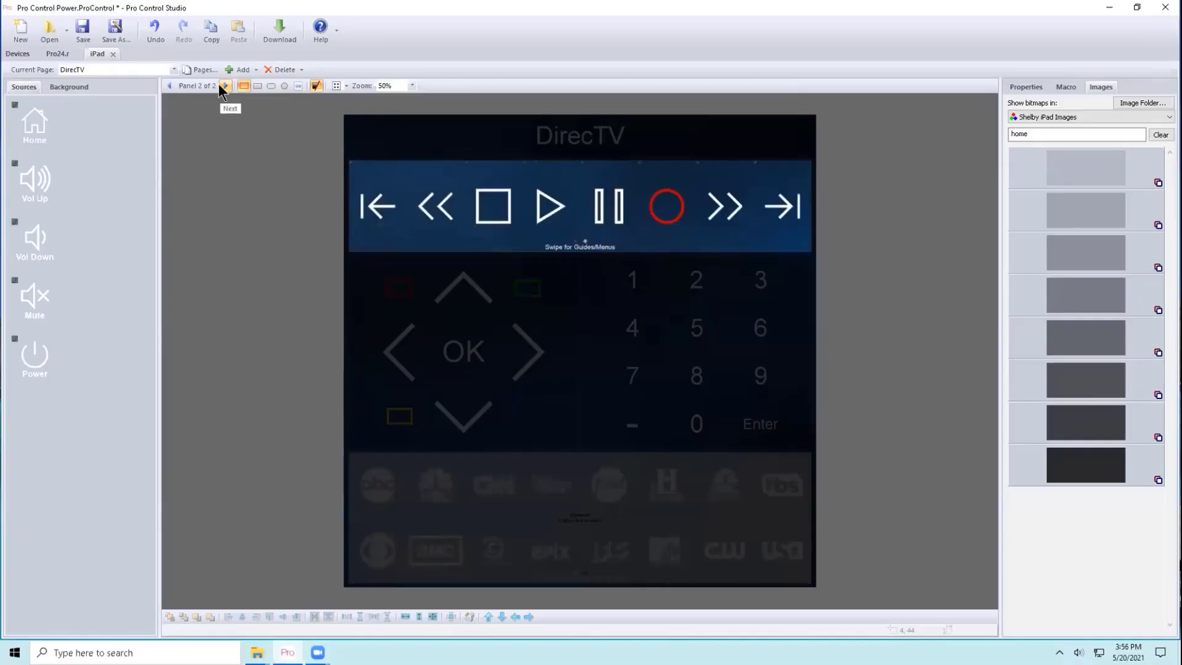
left_click(169, 87)
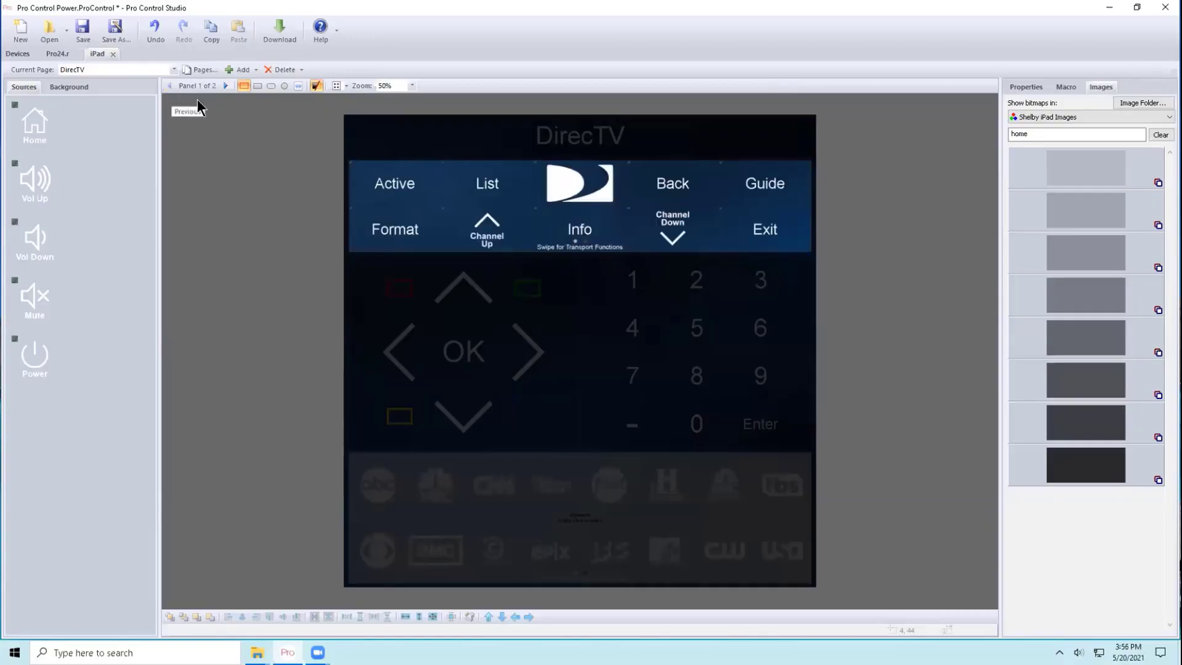
left_click(576, 283)
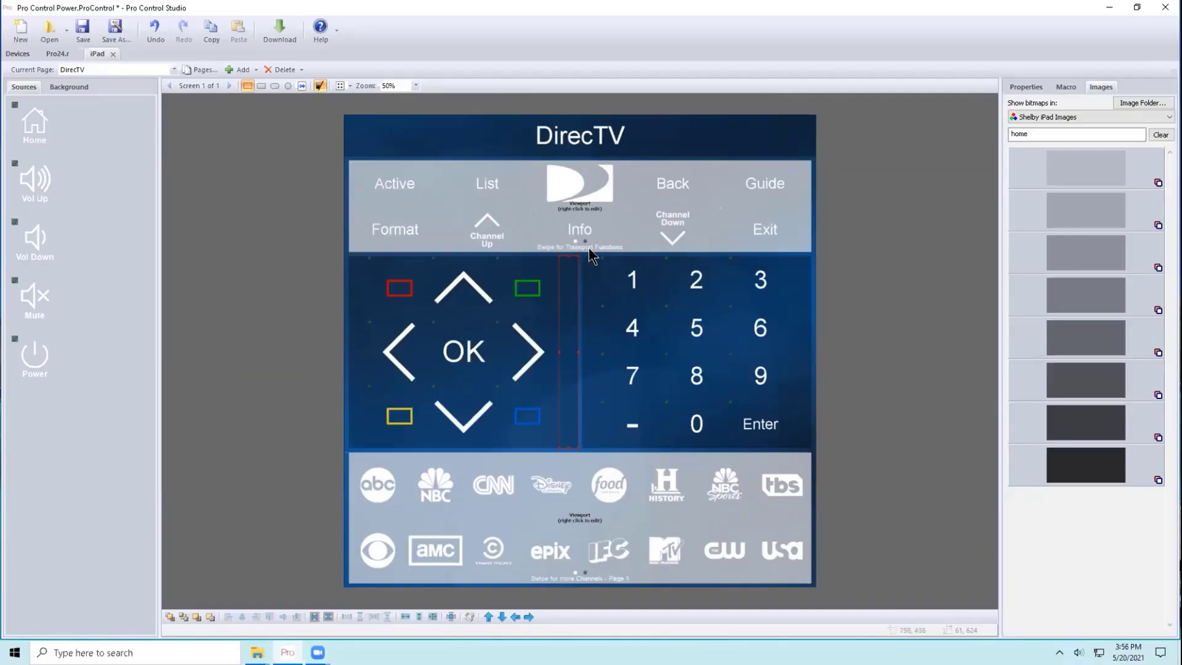
Replace the channel icon viewport on the DirecTV page with a new empty viewport of about 1504 by 278.
left_click(584, 550)
key("Delete")
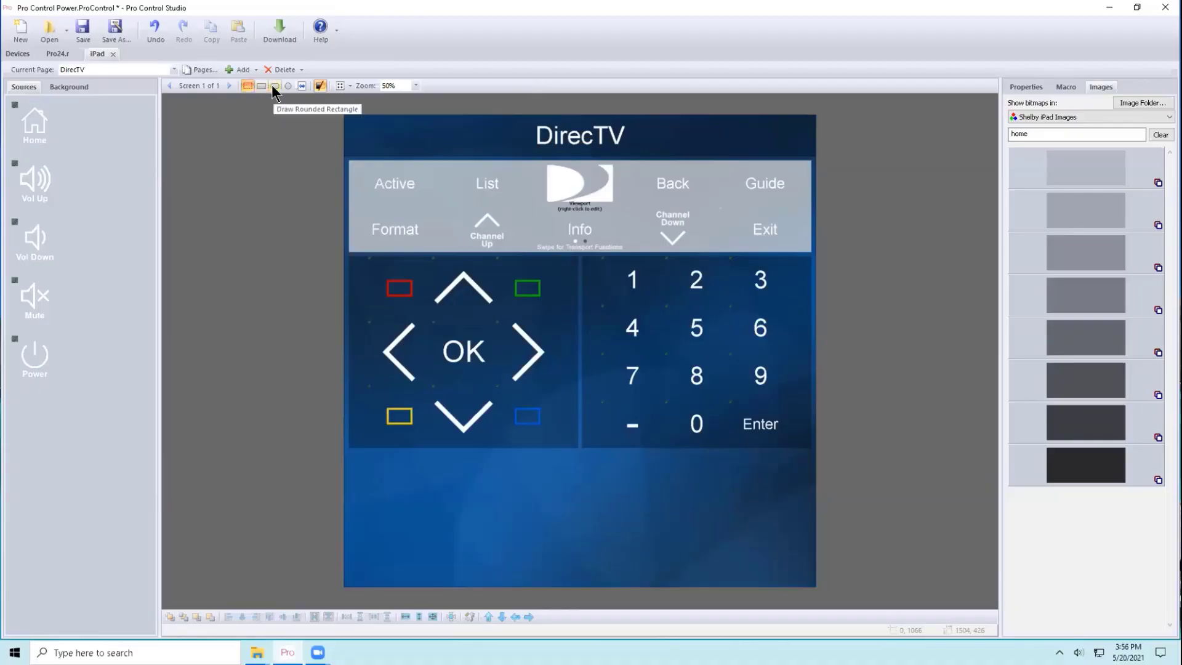
left_click(302, 89)
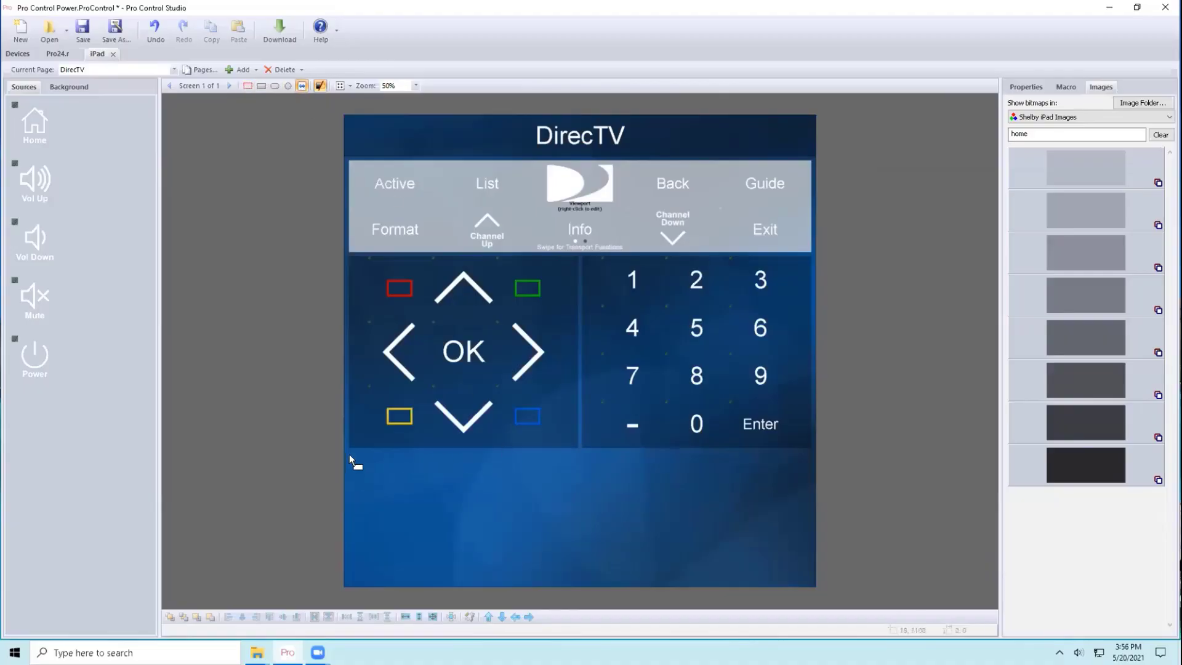
left_click_drag(349, 455, 811, 545)
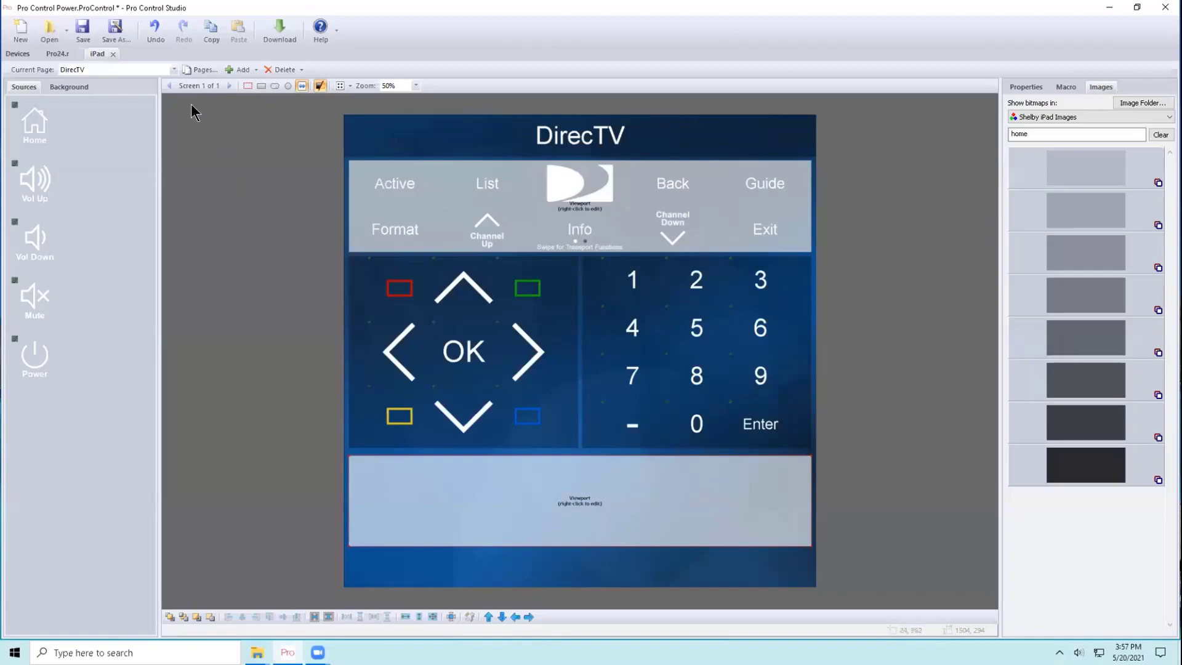
left_click(247, 86)
left_click_drag(583, 546, 581, 541)
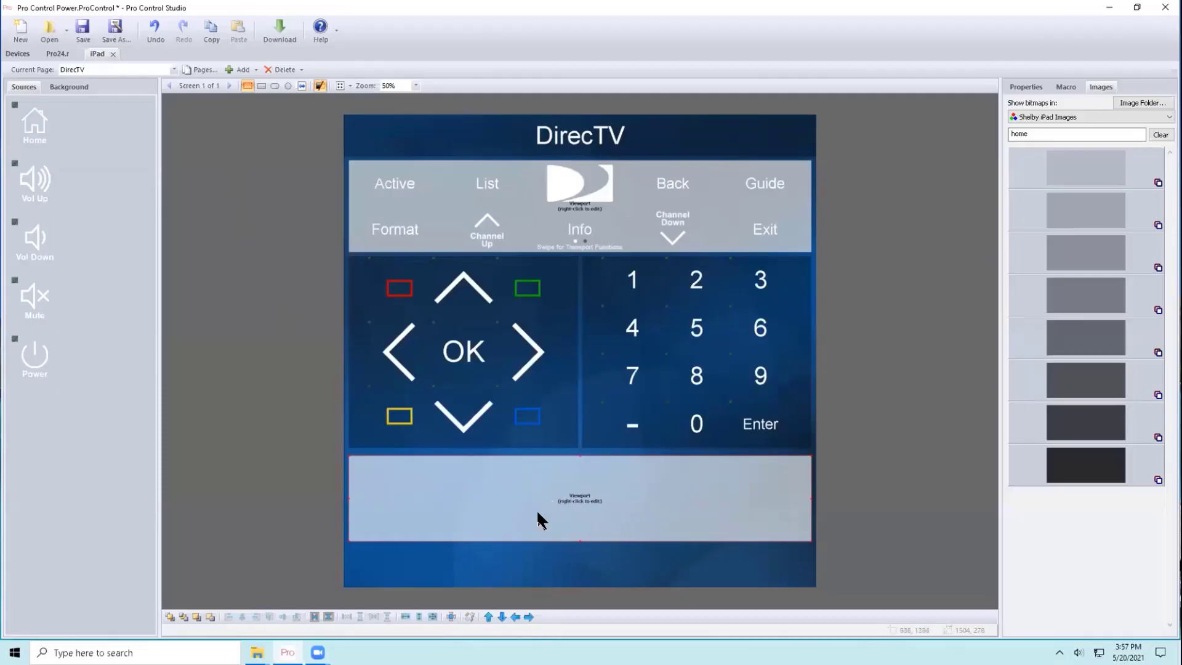
Start editing the new viewport and search the Shelby iPad Images for "ipad center".
right_click(570, 501)
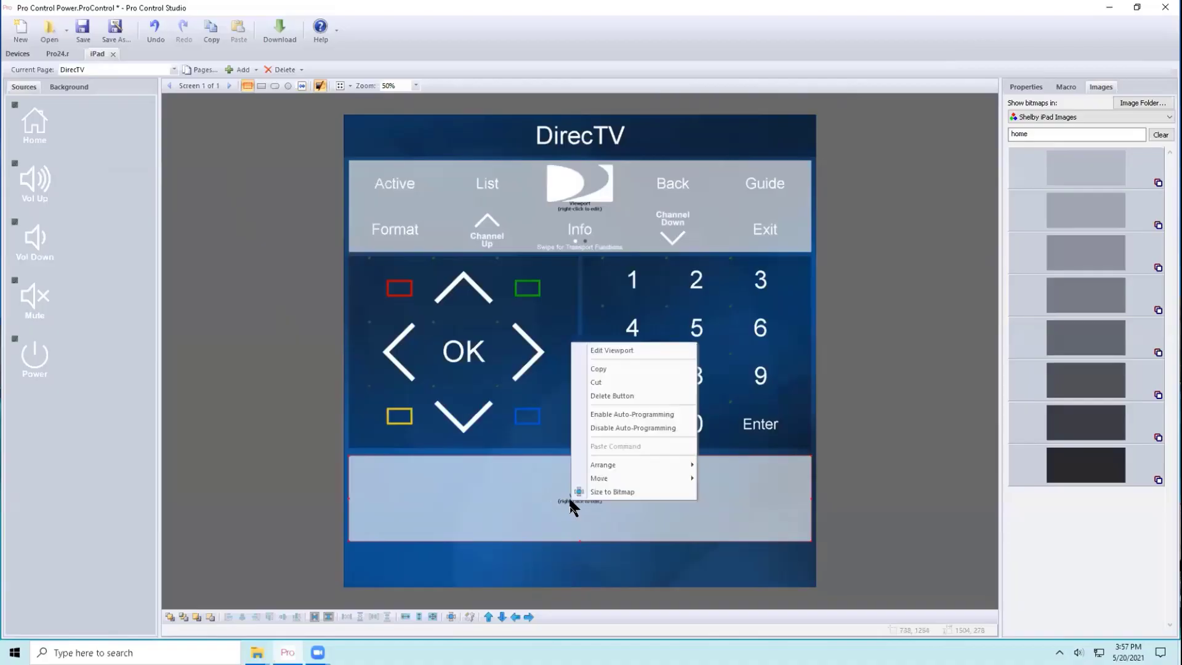
left_click(611, 350)
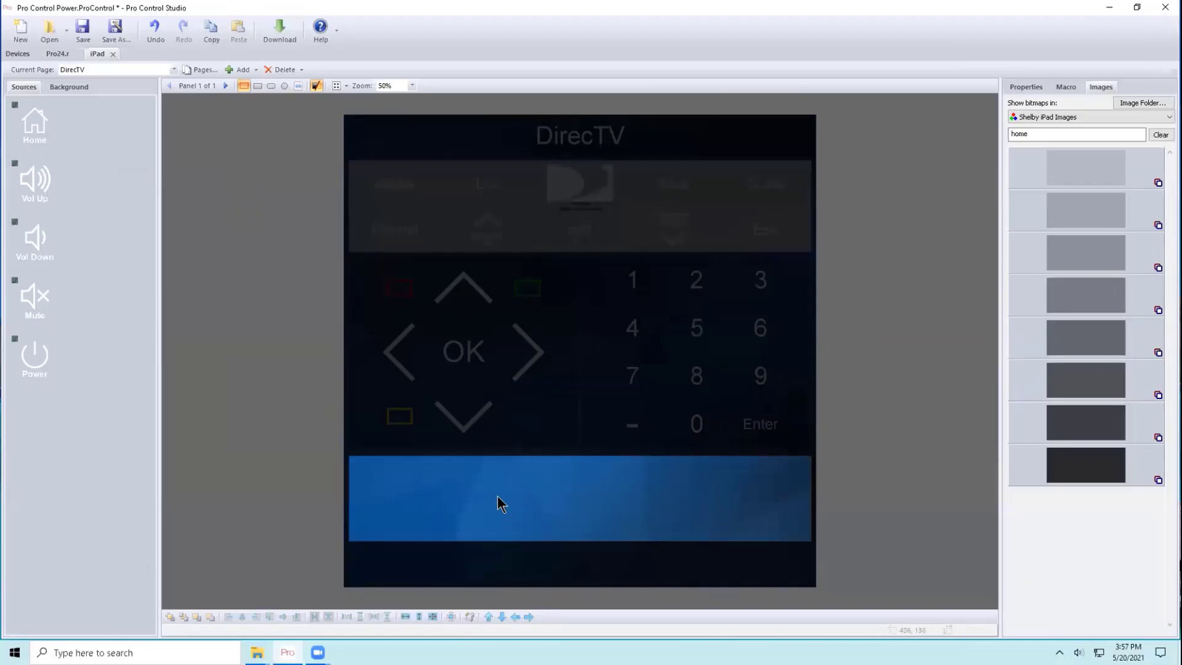
left_click(1068, 114)
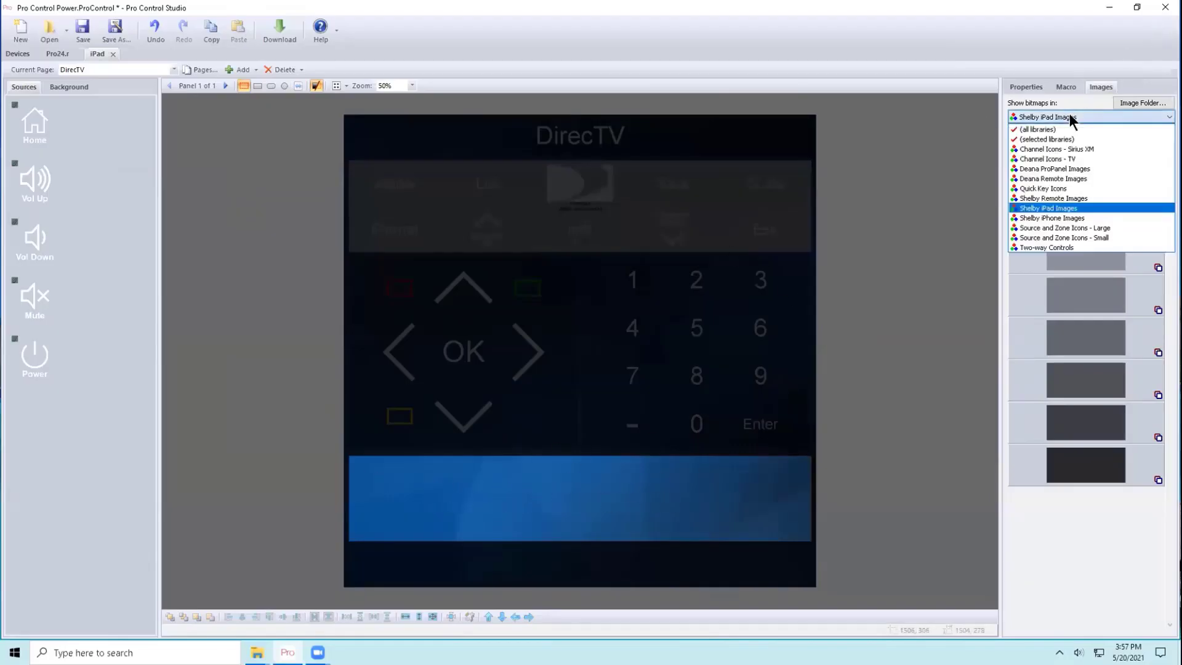
left_click(1054, 204)
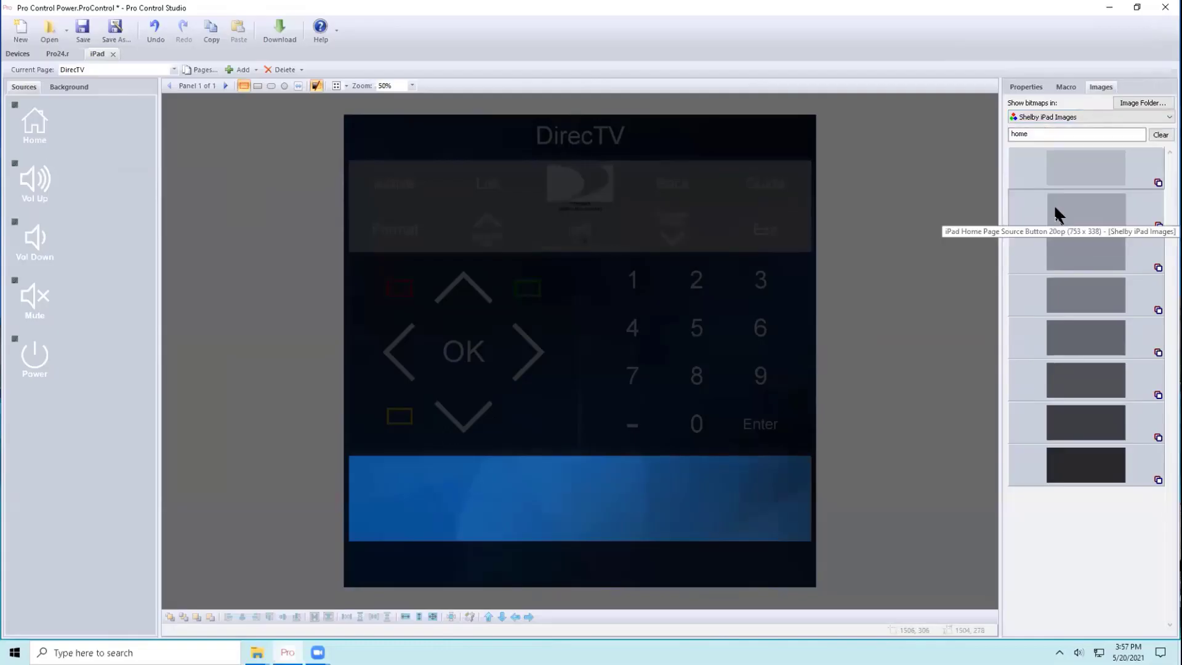
double_click(1019, 134)
type("ipad center")
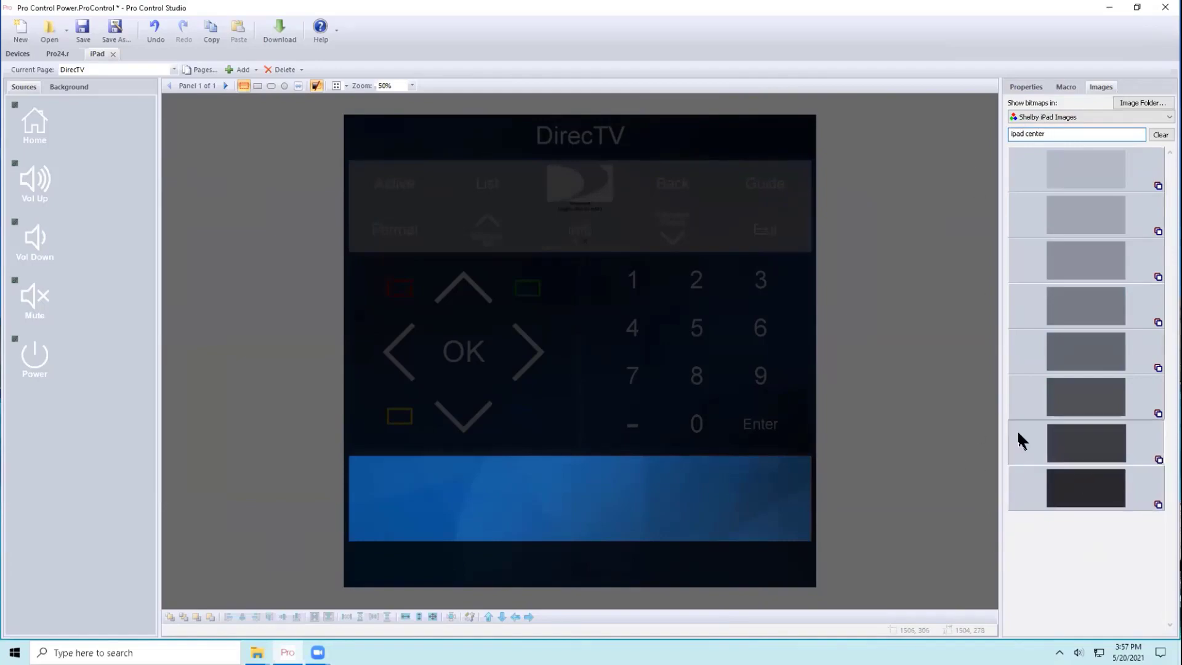
Place four copies of the darkest button image side by side on the viewport's first panel.
left_click_drag(1087, 488, 357, 475)
left_click_drag(1063, 506, 475, 488)
left_click_drag(1087, 490, 591, 473)
left_click_drag(1066, 483, 704, 477)
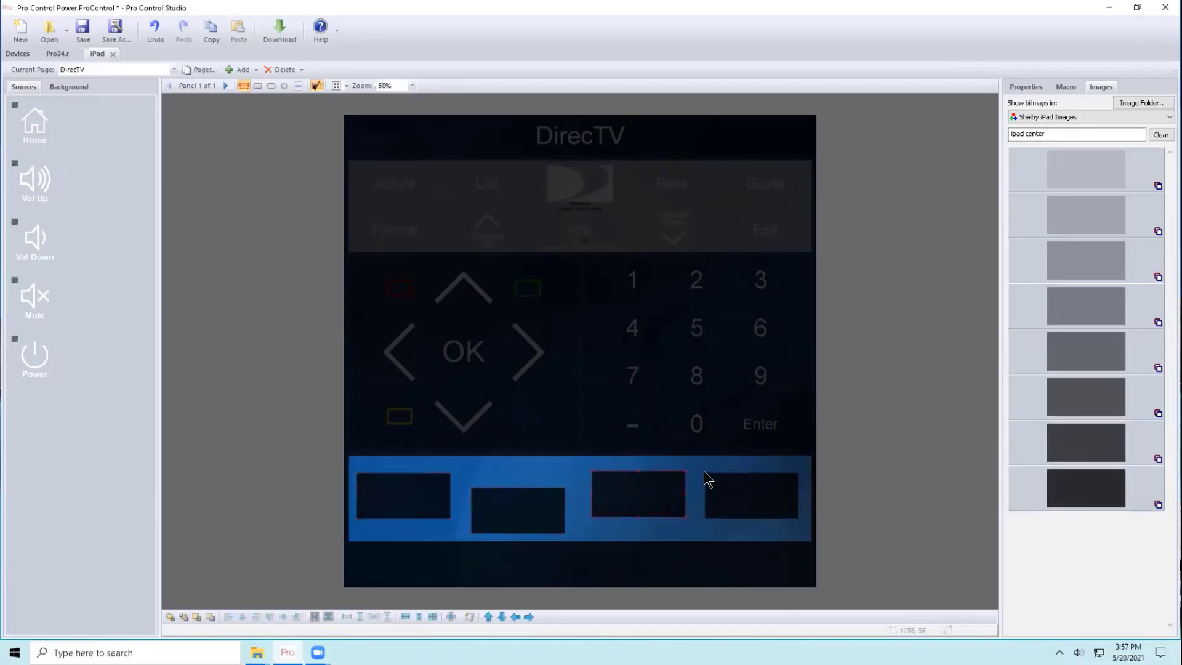
Align the four buttons in one row, space them evenly across and center them in the viewport.
left_click(413, 491)
left_click(499, 506, "ctrl")
left_click(612, 481, "ctrl")
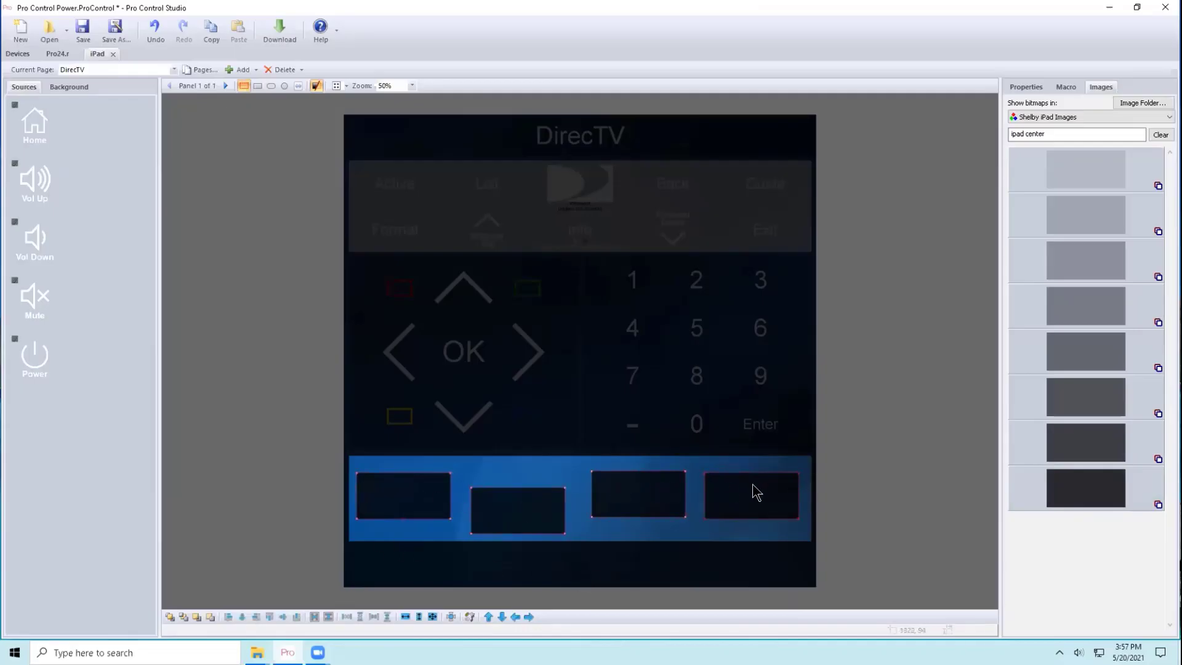
left_click(270, 617)
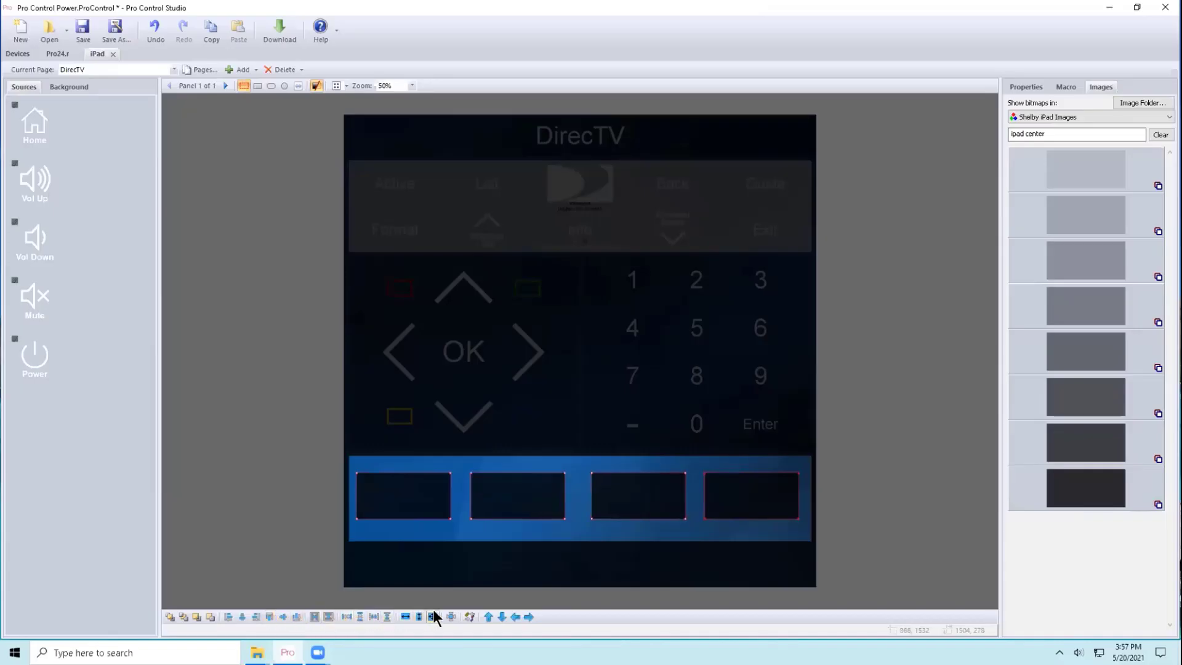
left_click(373, 616)
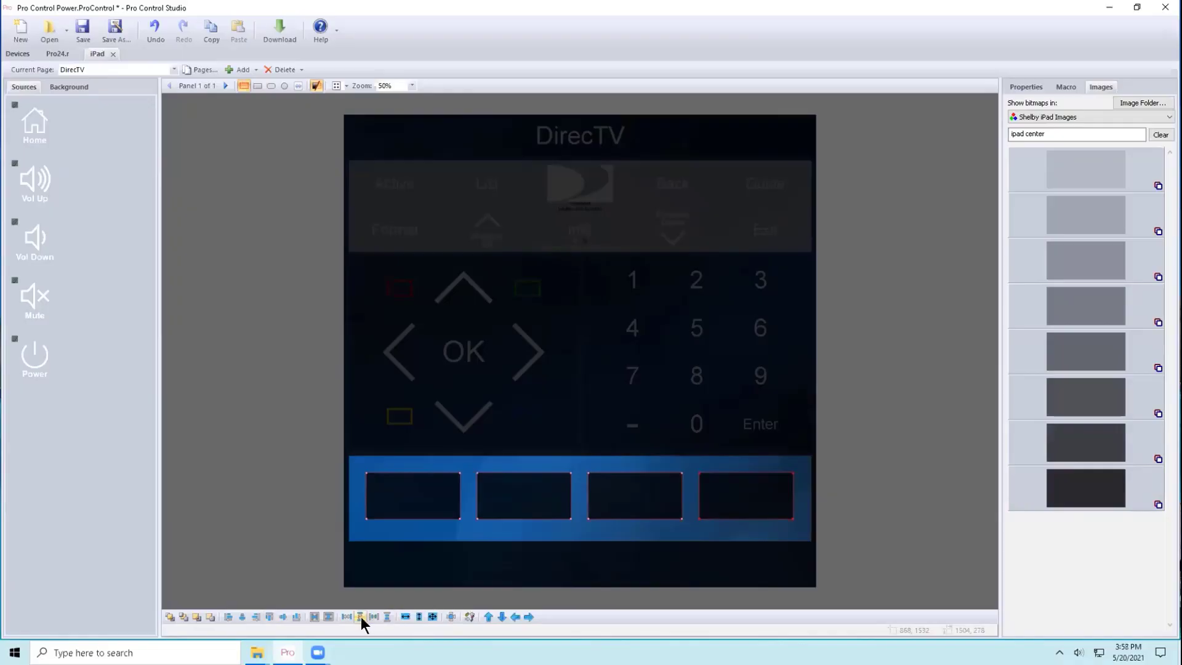
left_click(328, 615)
left_click(315, 614)
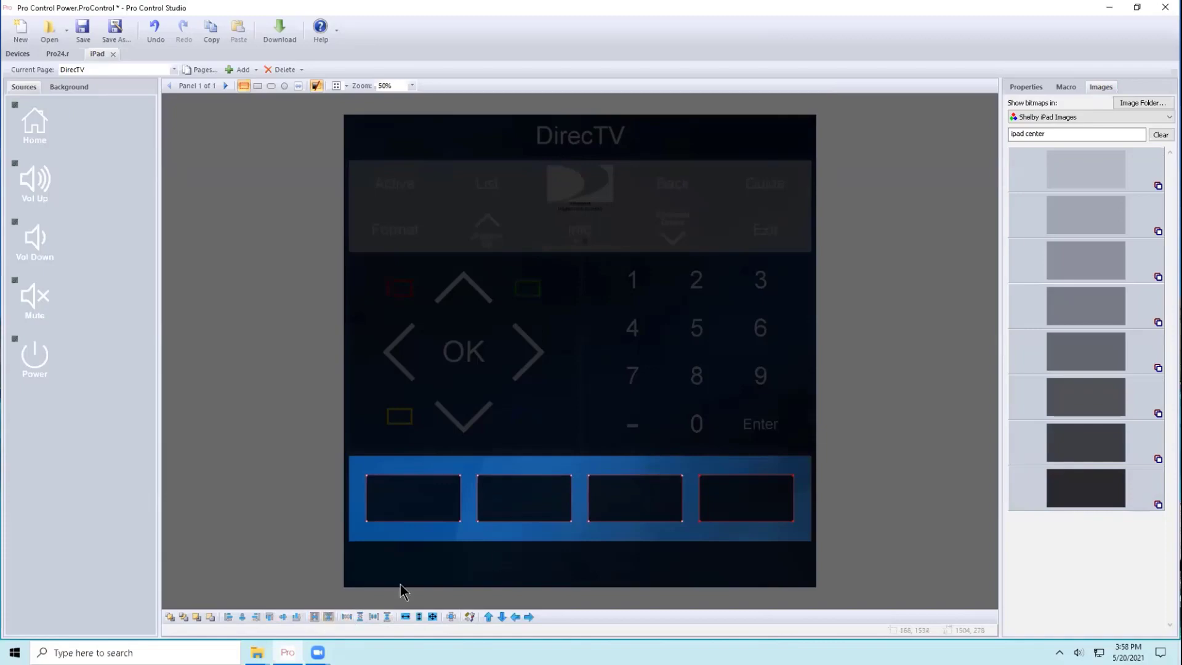
Copy the four buttons, paste them onto a second viewport panel and advance to a third panel.
right_click(521, 496)
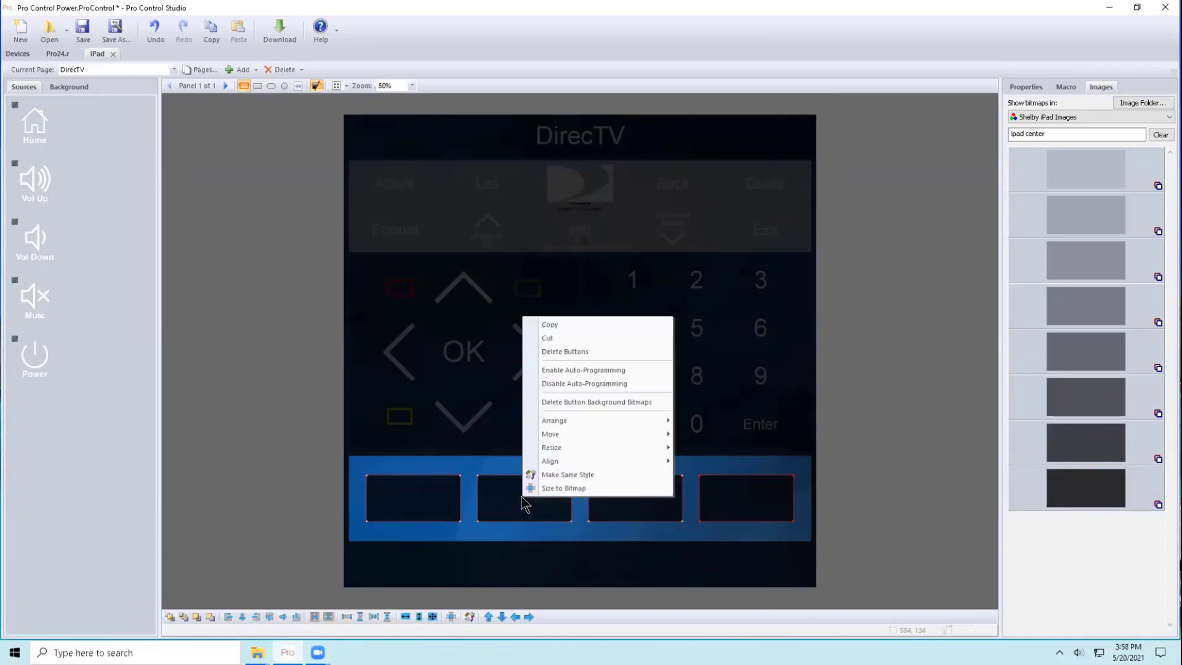
left_click(554, 323)
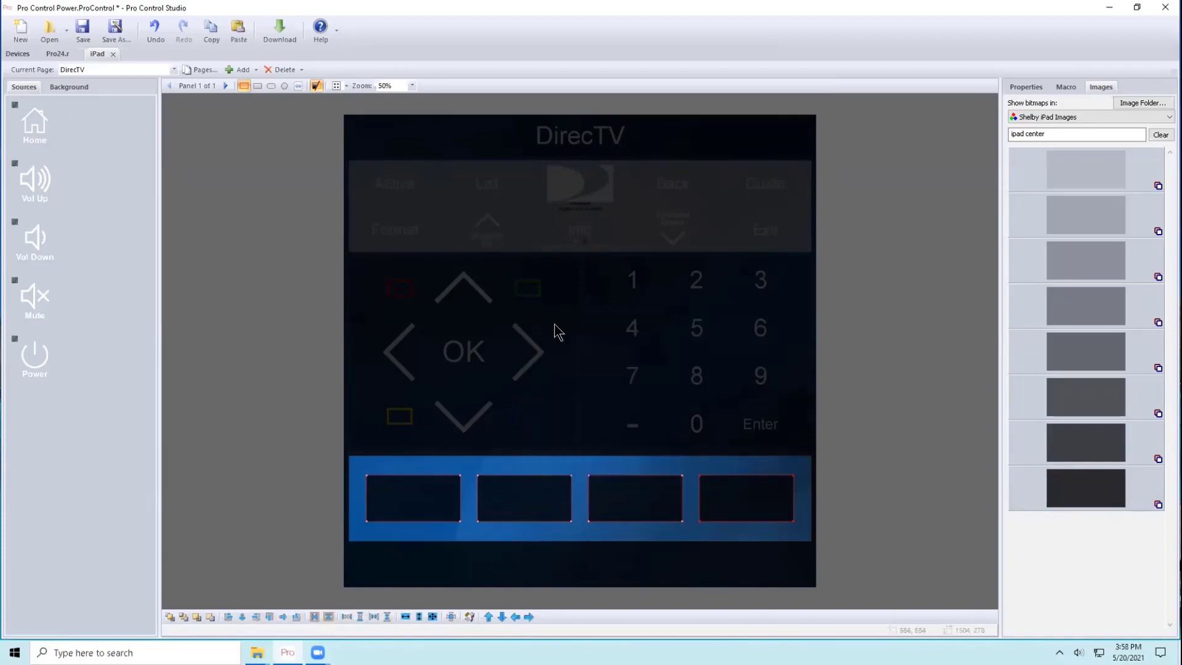
left_click(225, 88)
right_click(497, 486)
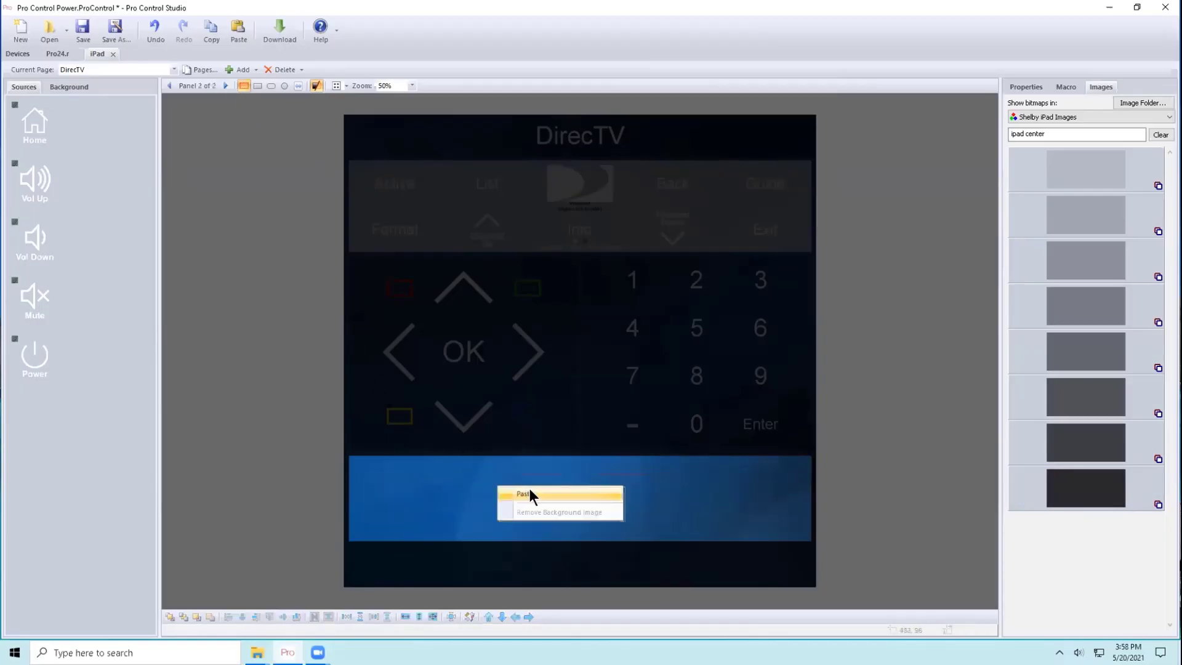
left_click(530, 490)
left_click(225, 86)
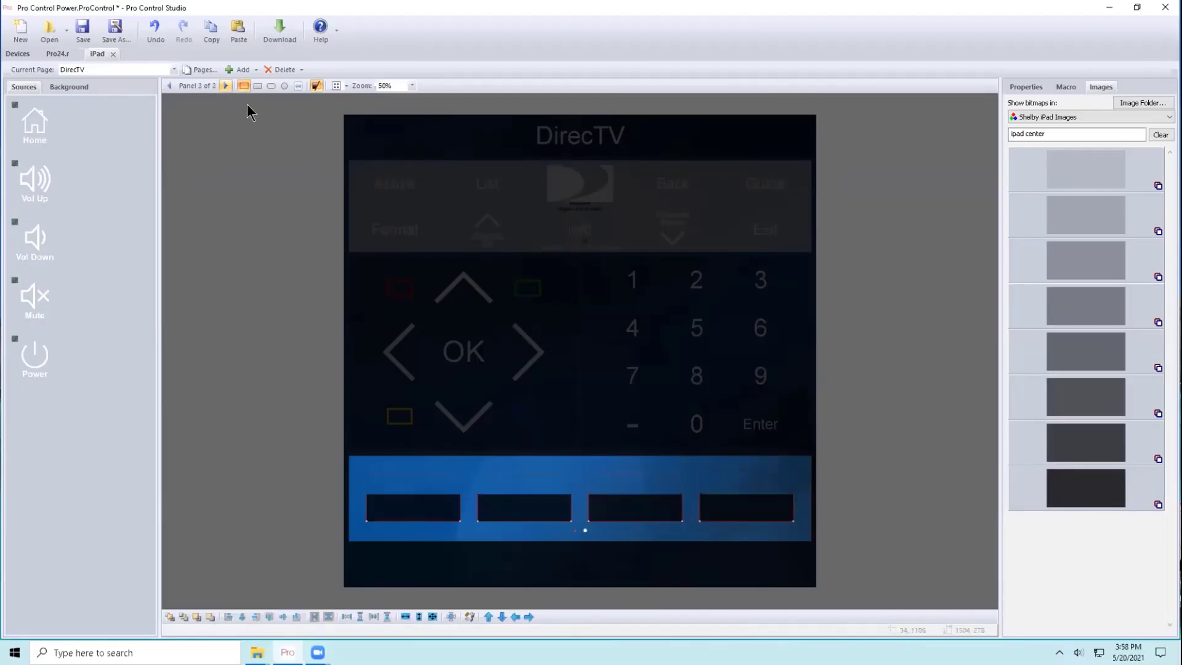
Paste the four buttons onto the viewport's third, fourth and fifth panels and return to the first panel.
right_click(512, 466)
left_click(540, 462)
right_click(540, 463)
left_click(556, 471)
left_click(225, 86)
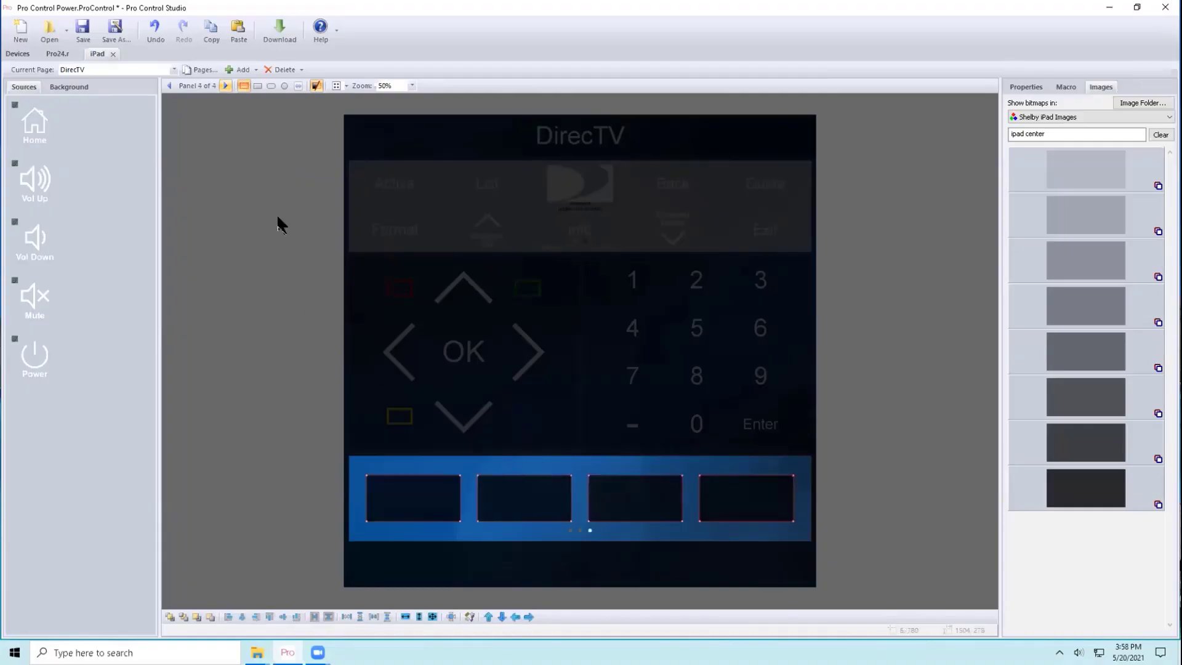
right_click(442, 508)
left_click(479, 514)
left_click(225, 87)
right_click(438, 476)
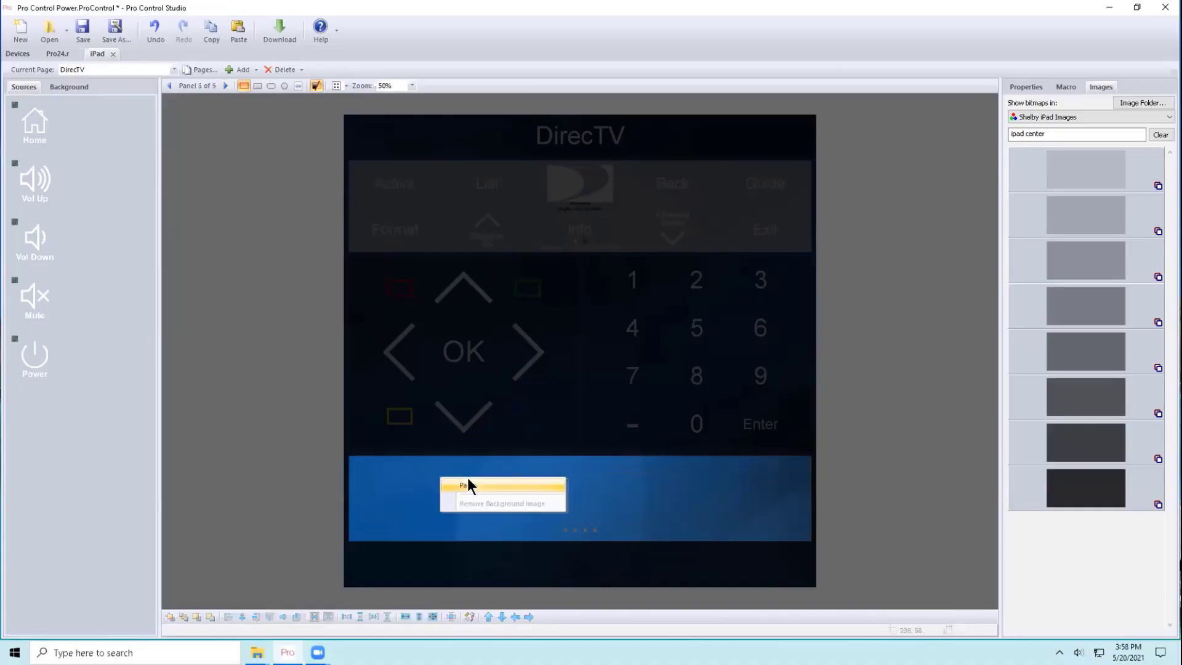
left_click(467, 480)
left_click(168, 86)
left_click(169, 86)
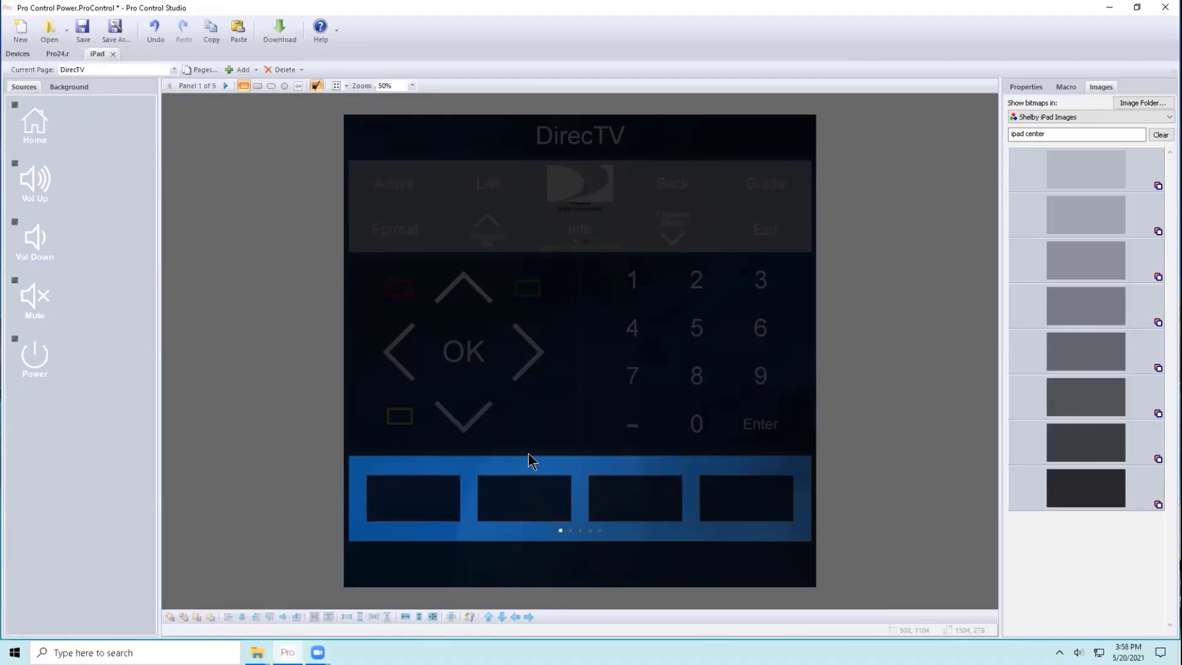
Switch the image library to Channel Icons - TV and clear the search filter.
left_click(1088, 113)
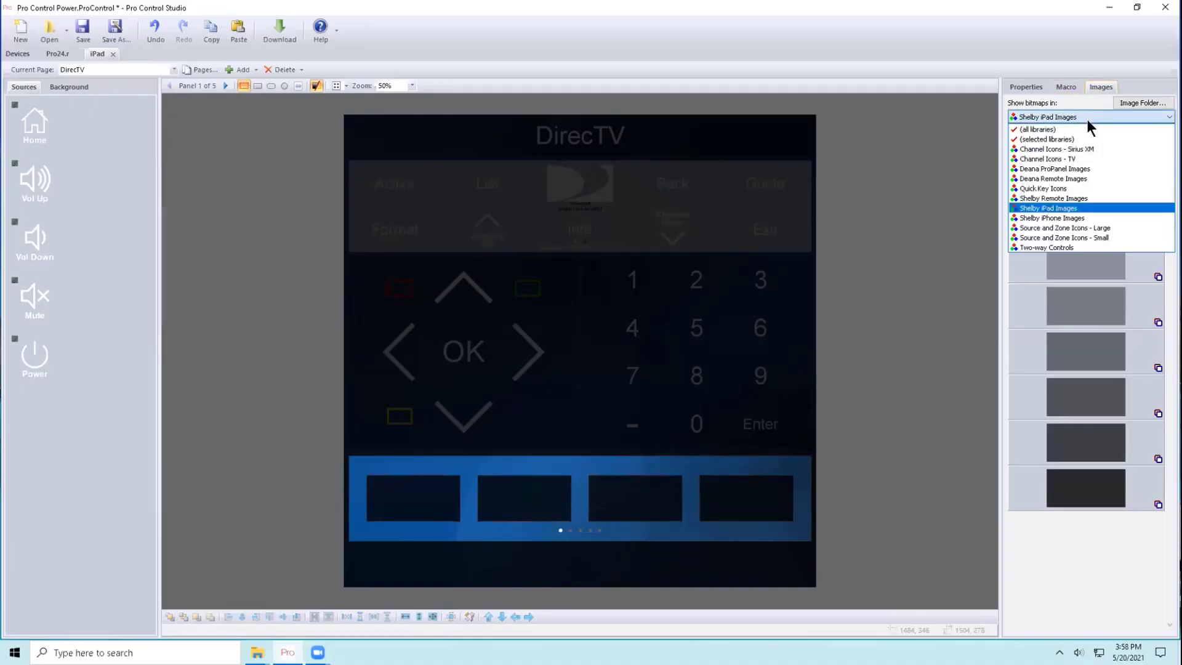
left_click(1079, 159)
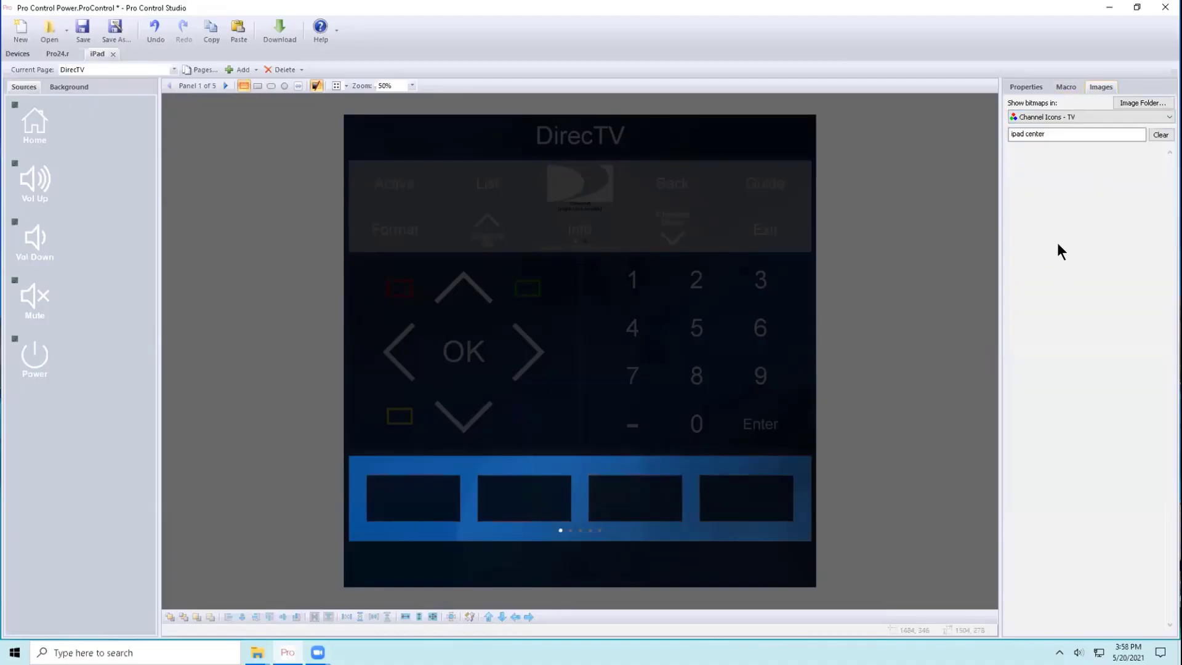
left_click_drag(1044, 139, 926, 143)
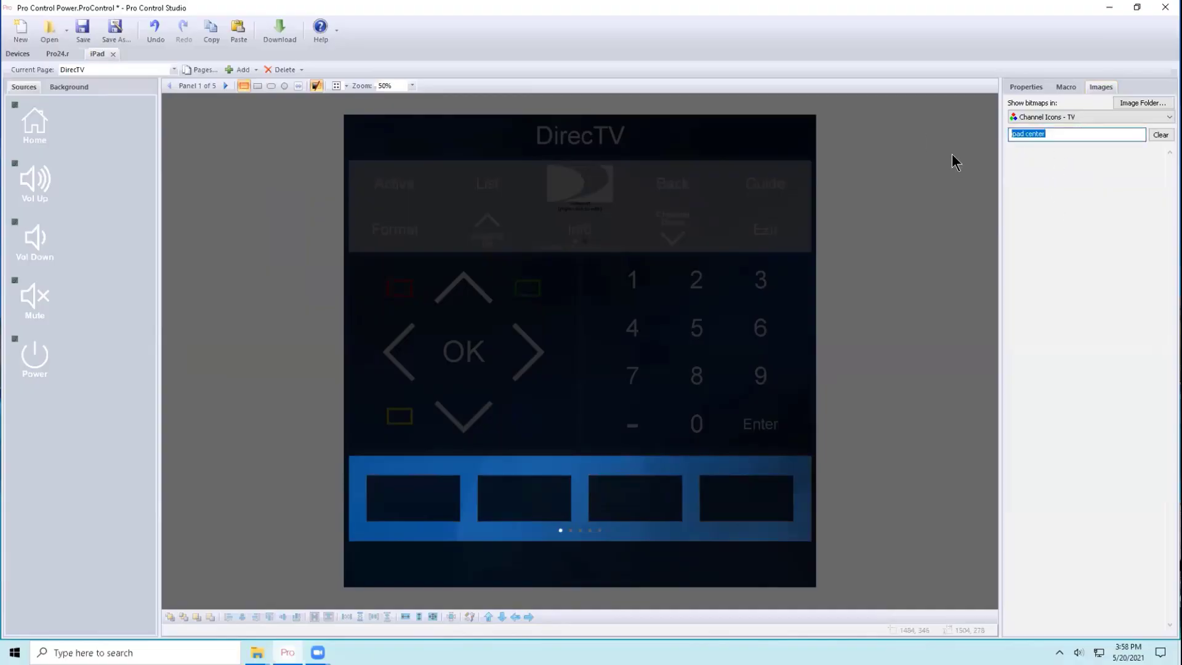
key("BackSpace")
Place the 5 Max, abc, BYU Television and C-SPAN2 icons on the first panel's four buttons, in that order.
left_click_drag(1103, 275, 416, 495)
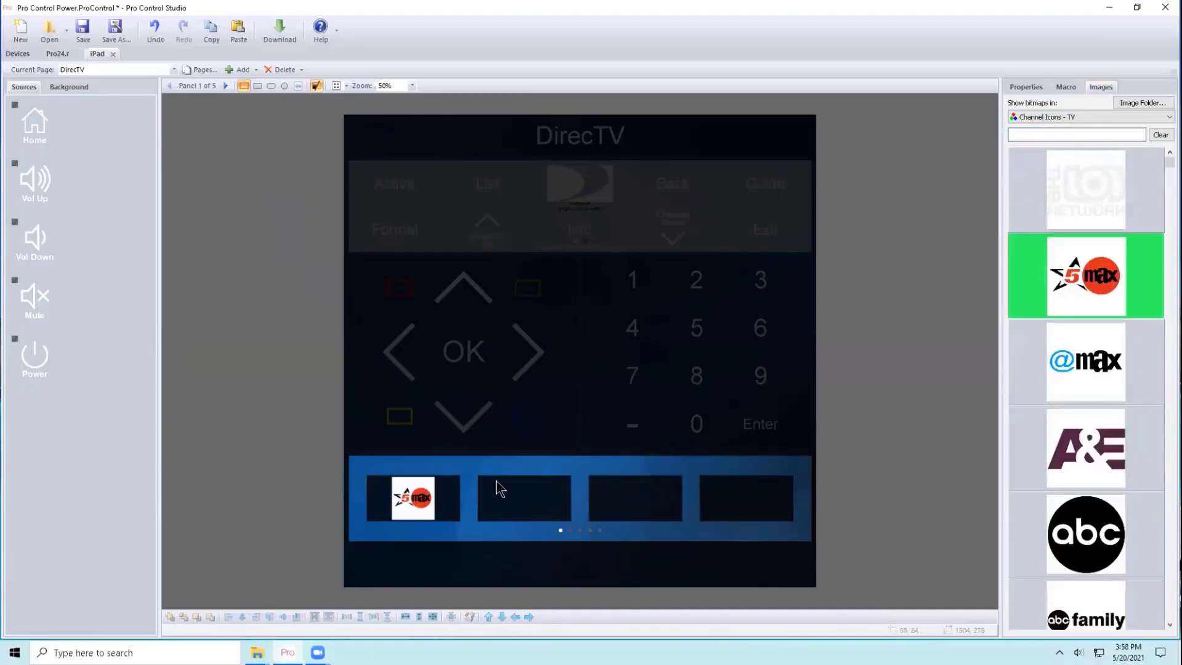
left_click_drag(1120, 518, 524, 497)
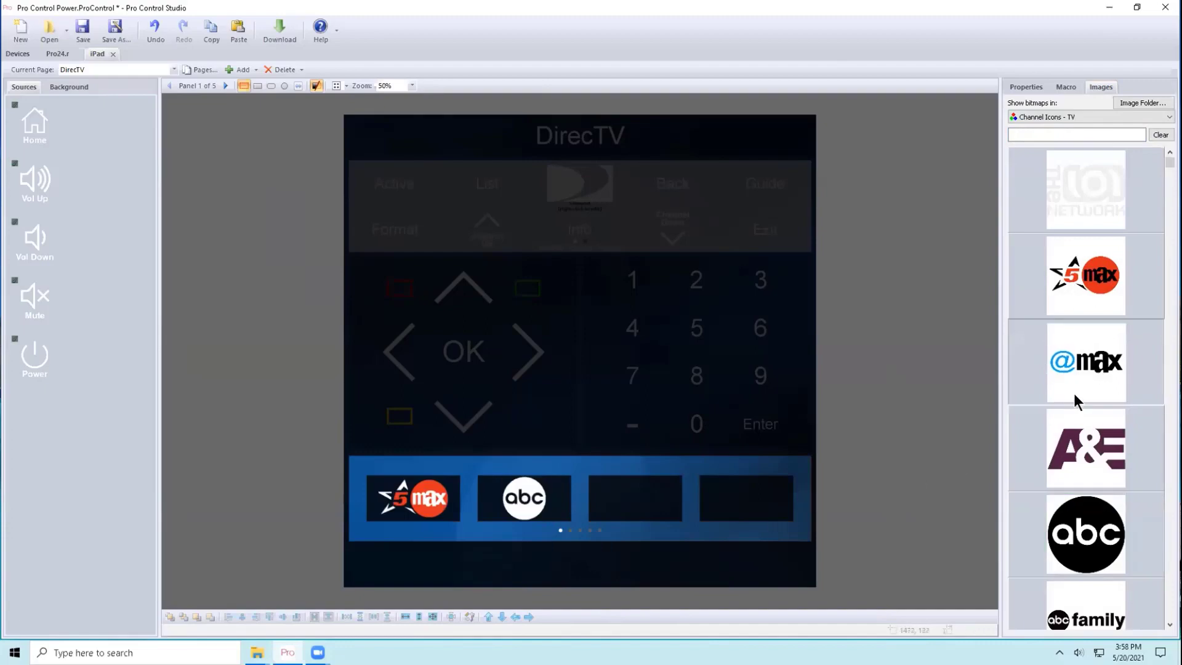
scroll(1091, 414, "down", 10)
left_click_drag(1090, 388, 622, 499)
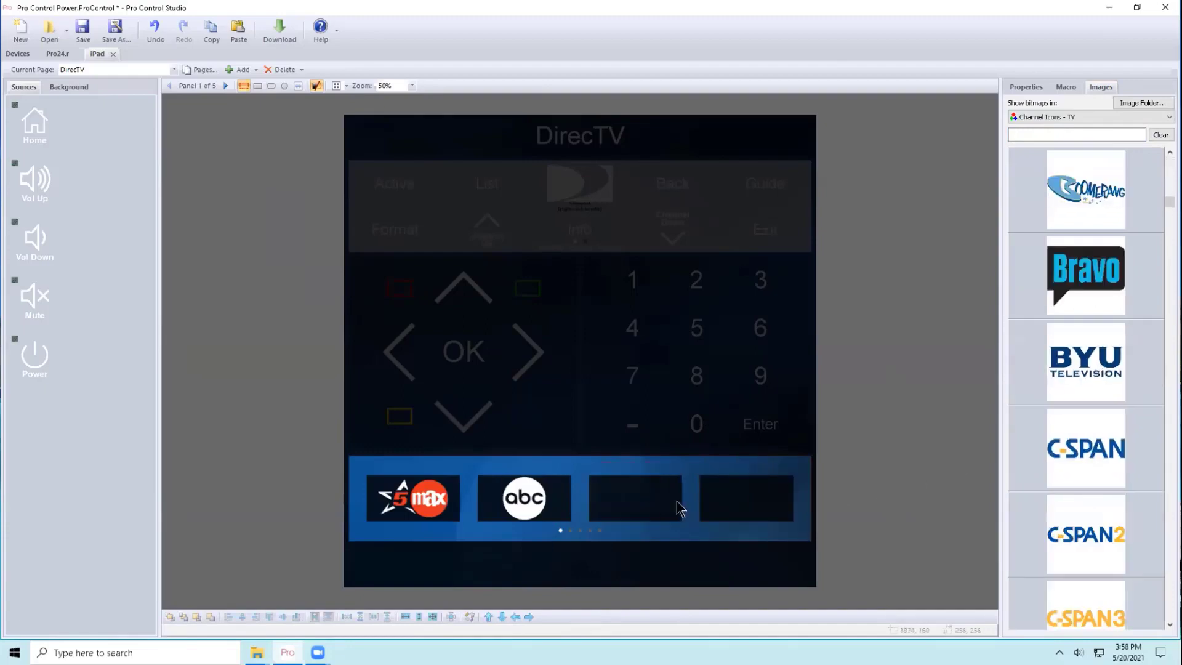
left_click_drag(1086, 363, 652, 514)
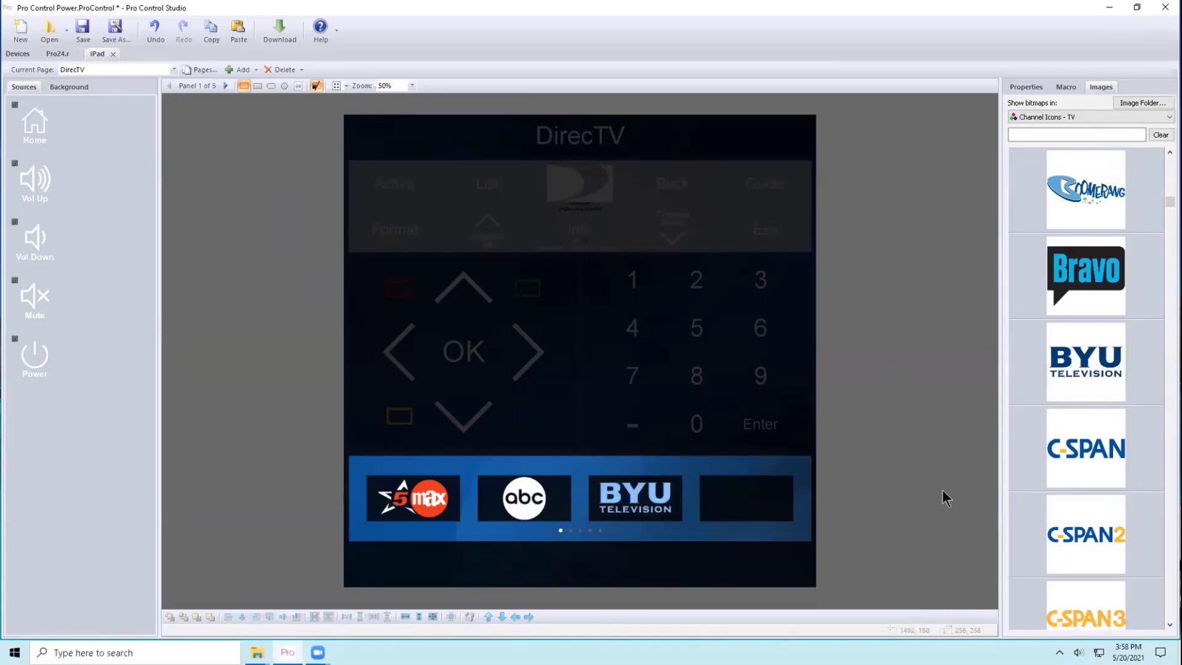
left_click_drag(1077, 535, 764, 510)
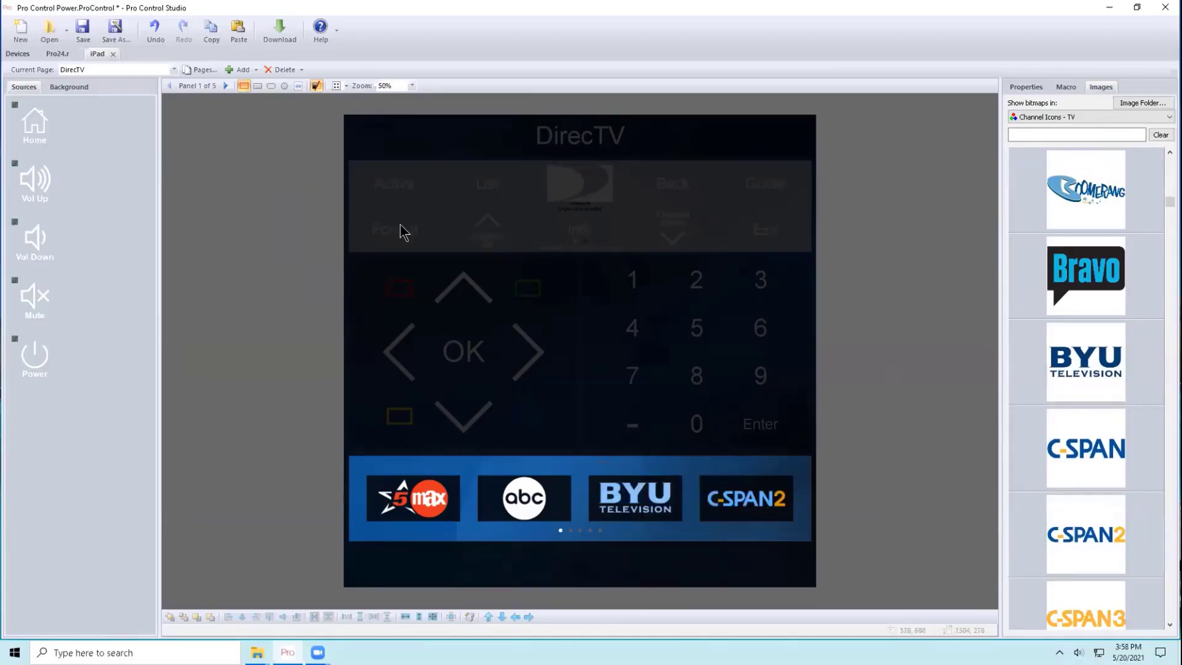
Fill the second panel's buttons with the C-SPAN2 and C-SPAN3 icons and two channel icons from the white set.
left_click(225, 85)
left_click_drag(1076, 508, 413, 500)
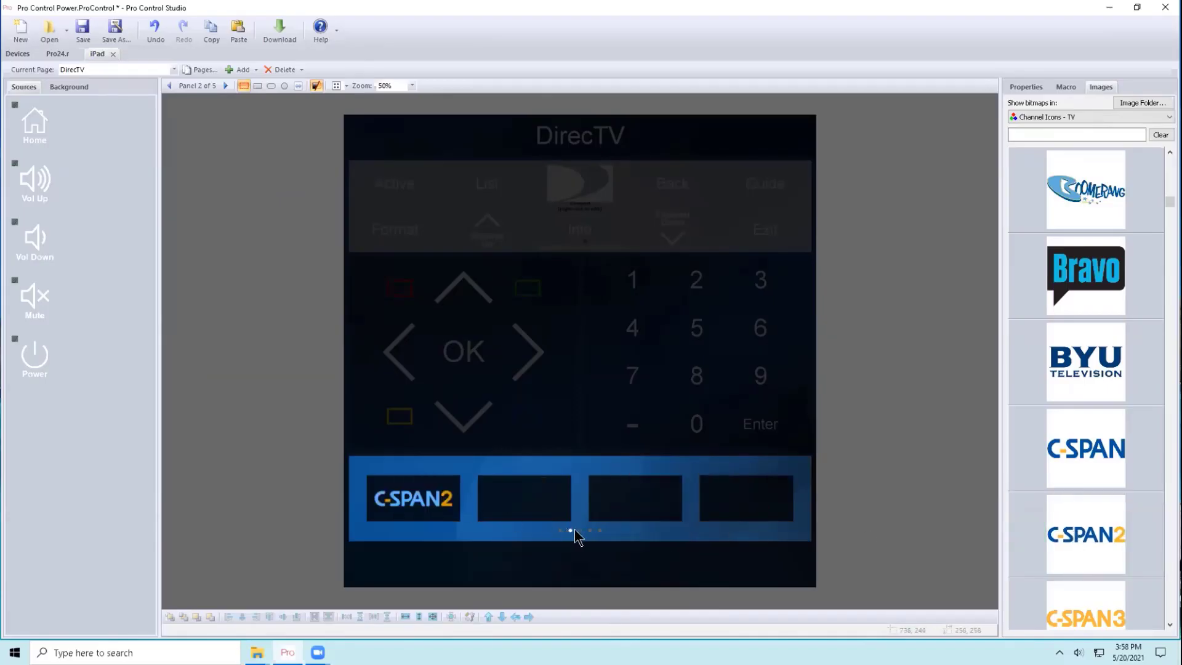
left_click_drag(1009, 515, 529, 504)
scroll(1095, 582, "down", 2)
left_click_drag(1086, 449, 530, 504)
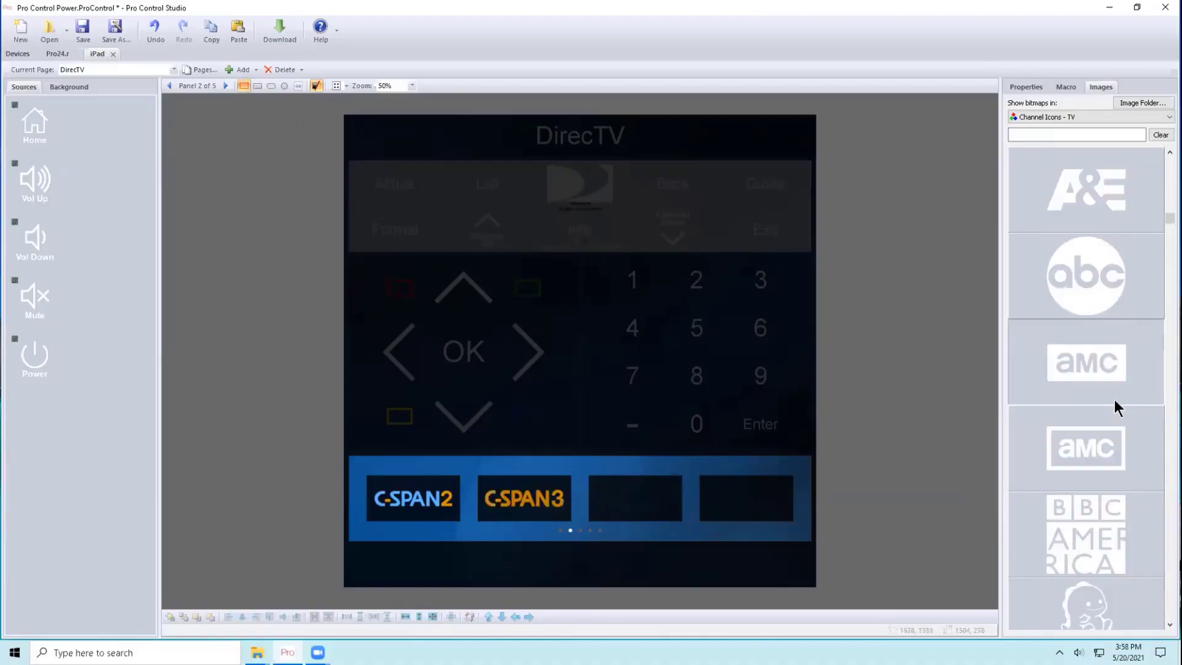
scroll(1114, 400, "down", 5)
left_click_drag(1082, 483, 636, 498)
scroll(1132, 468, "down", 3)
left_click_drag(1102, 522, 746, 500)
Place the HD, IFC, NBC and nick icons on the third panel's four buttons, in that order.
left_click(223, 87)
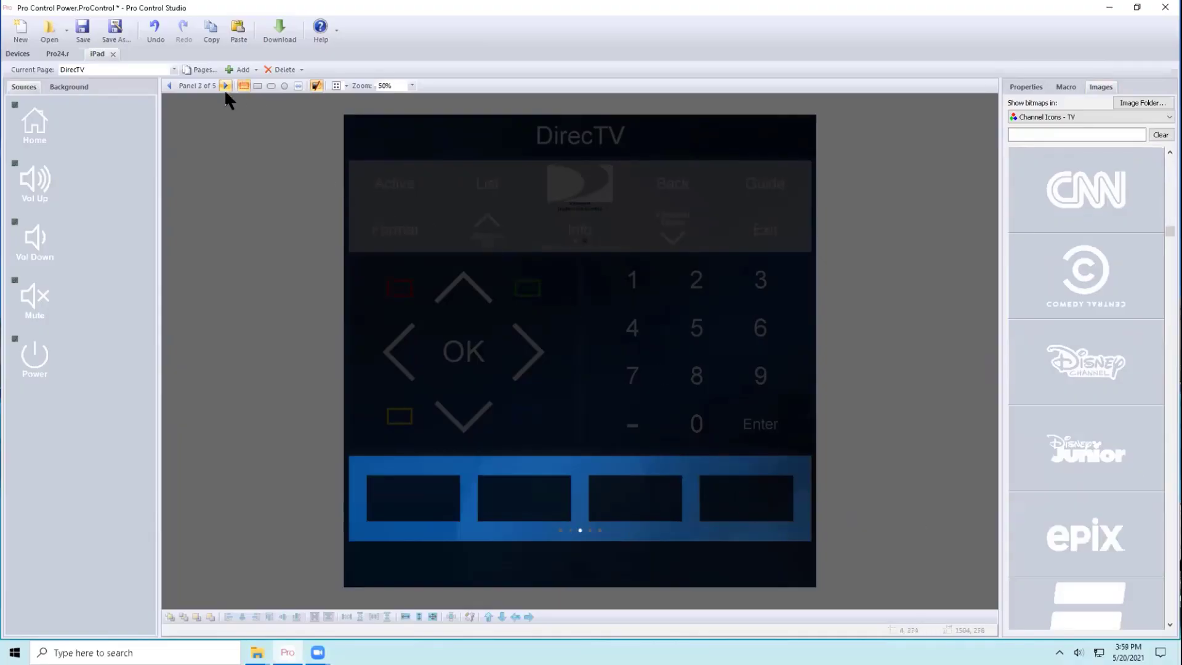
scroll(1105, 511, "down", 5)
left_click_drag(1066, 393, 434, 501)
scroll(1012, 490, "down", 3)
left_click_drag(1061, 370, 524, 498)
scroll(1102, 435, "down", 6)
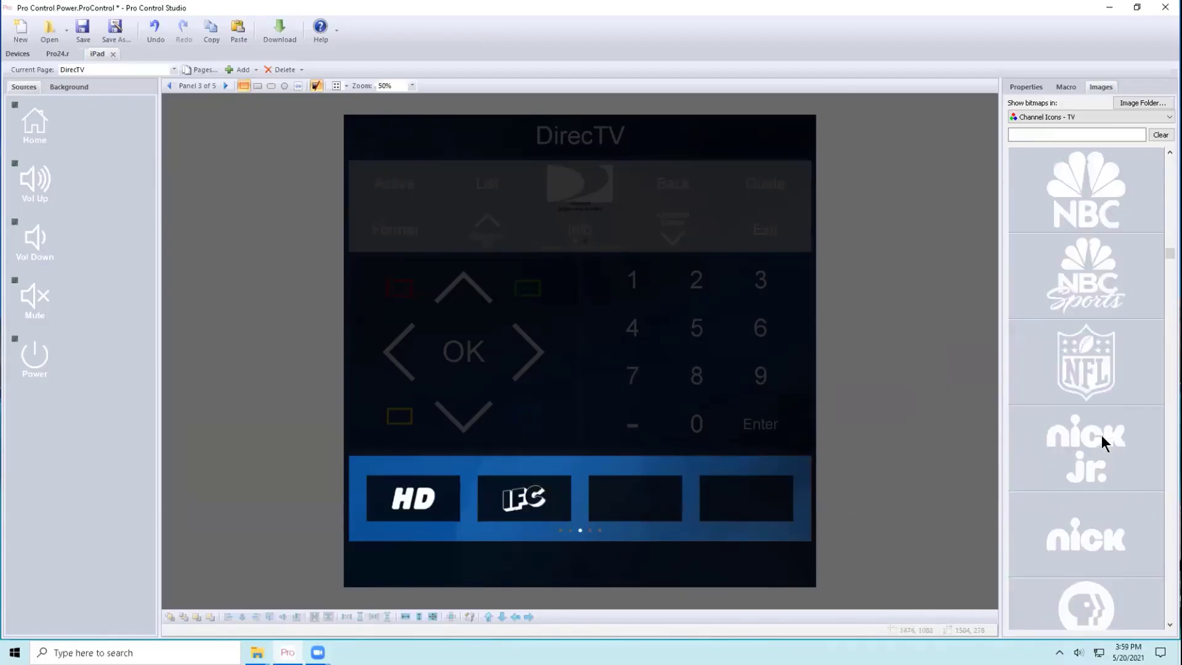
left_click_drag(1095, 211, 636, 498)
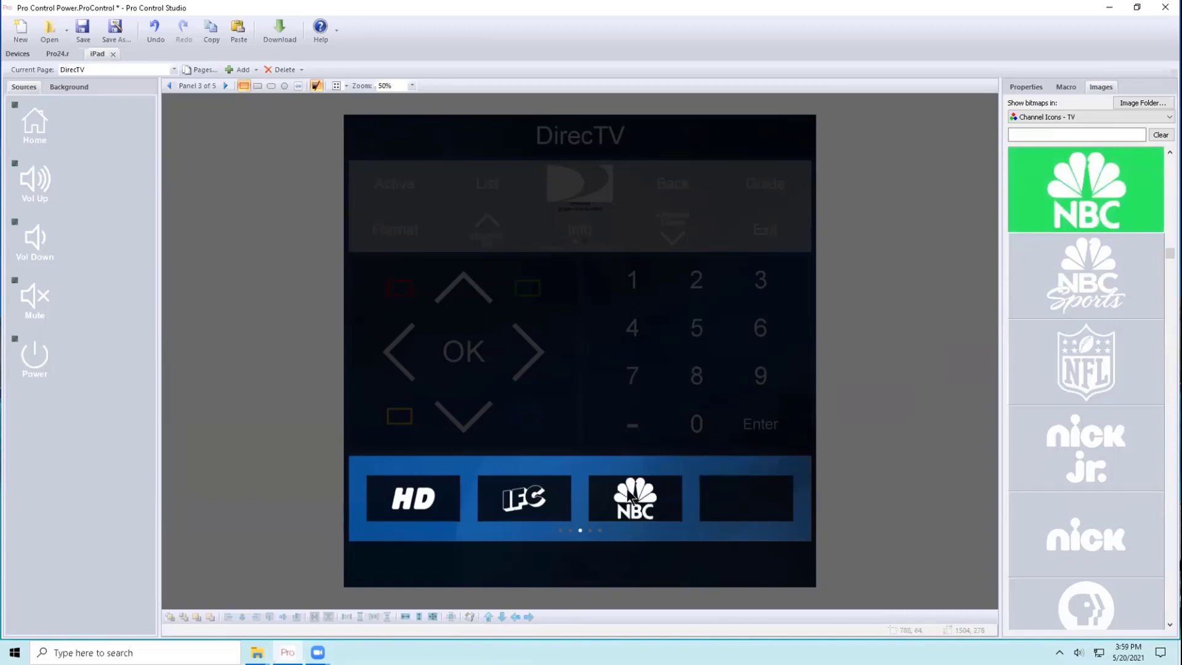
left_click_drag(1055, 507, 746, 499)
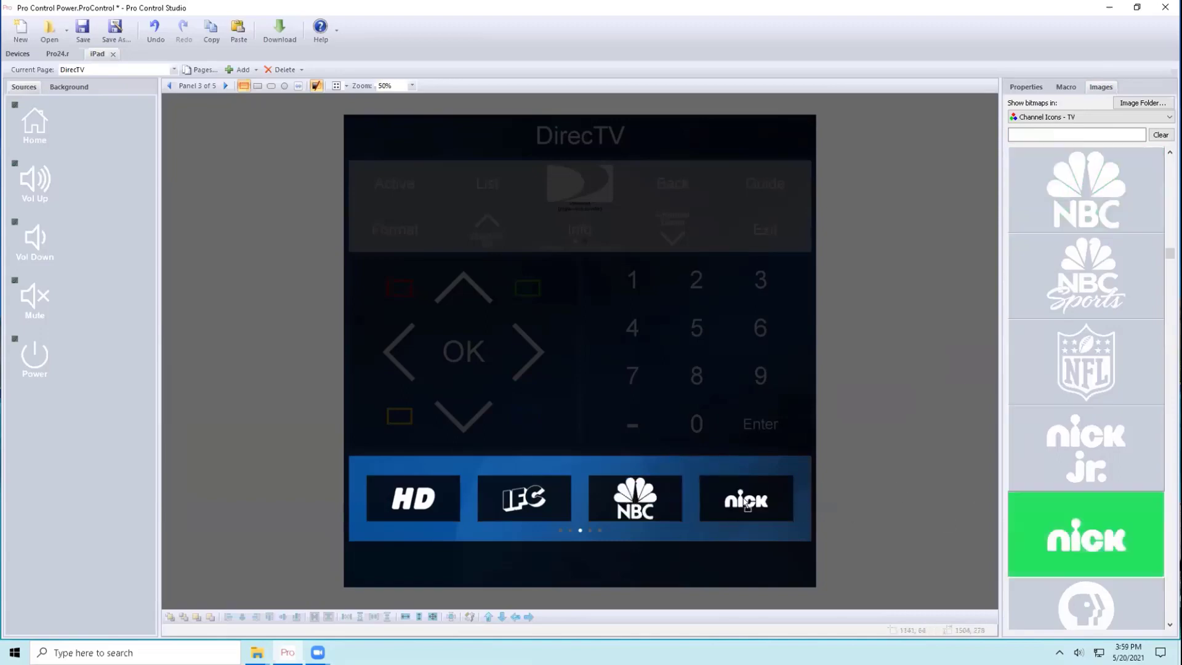
Fill the fourth panel's buttons with the SYFY, UFC, CMT and Comedy Central icons, in that order.
left_click(223, 86)
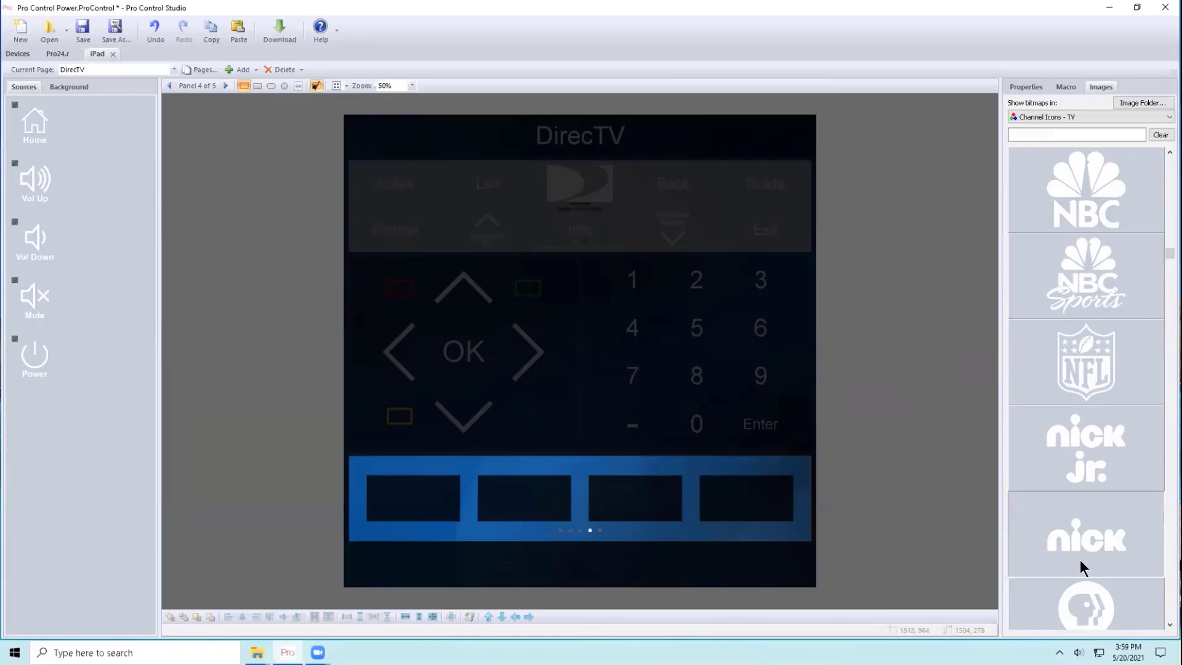
scroll(1081, 554, "down", 3)
left_click_drag(1087, 523, 368, 478)
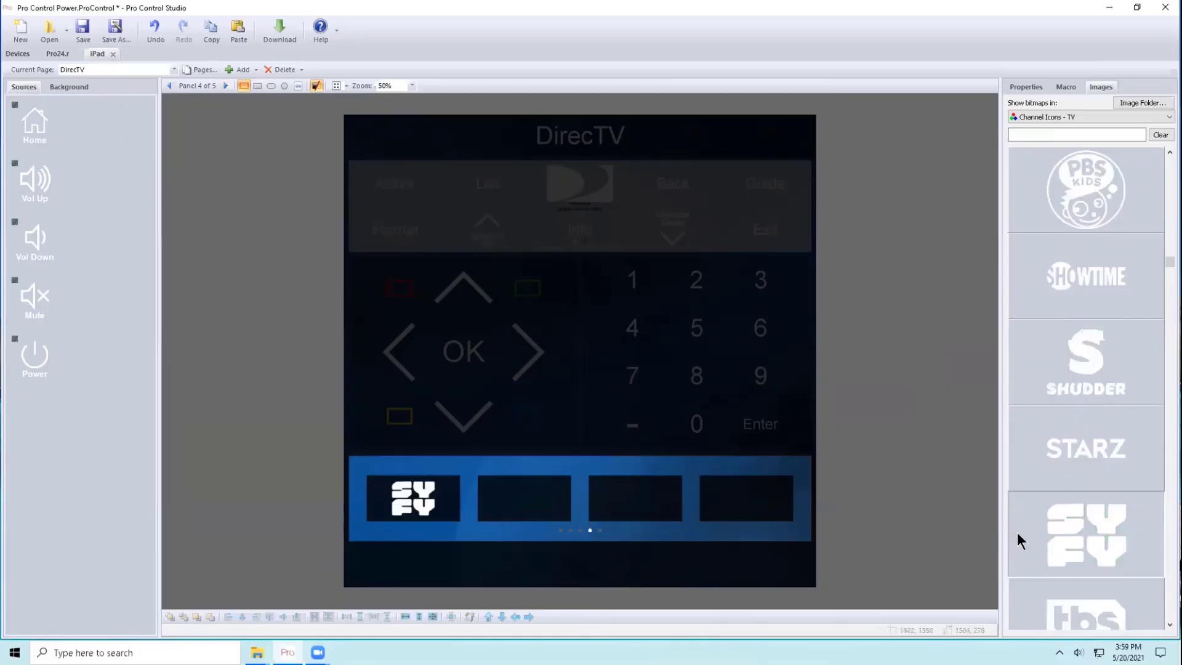
scroll(1084, 465, "down", 3)
left_click_drag(1085, 465, 506, 506)
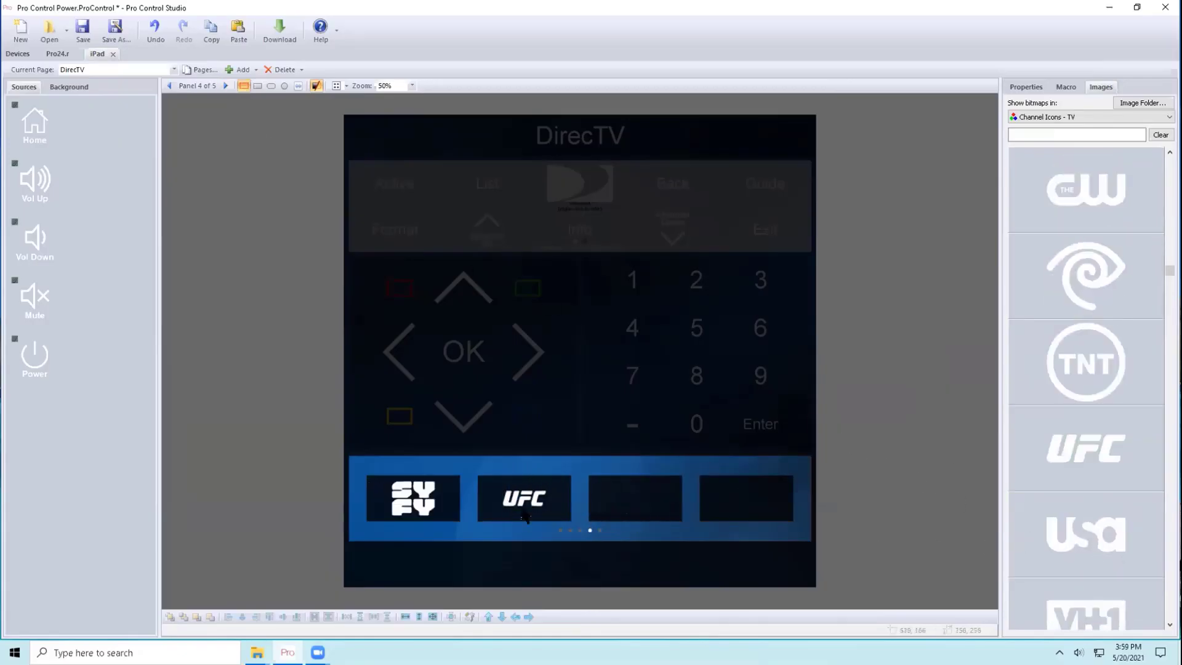
scroll(1114, 584, "down", 3)
left_click_drag(1077, 449, 634, 497)
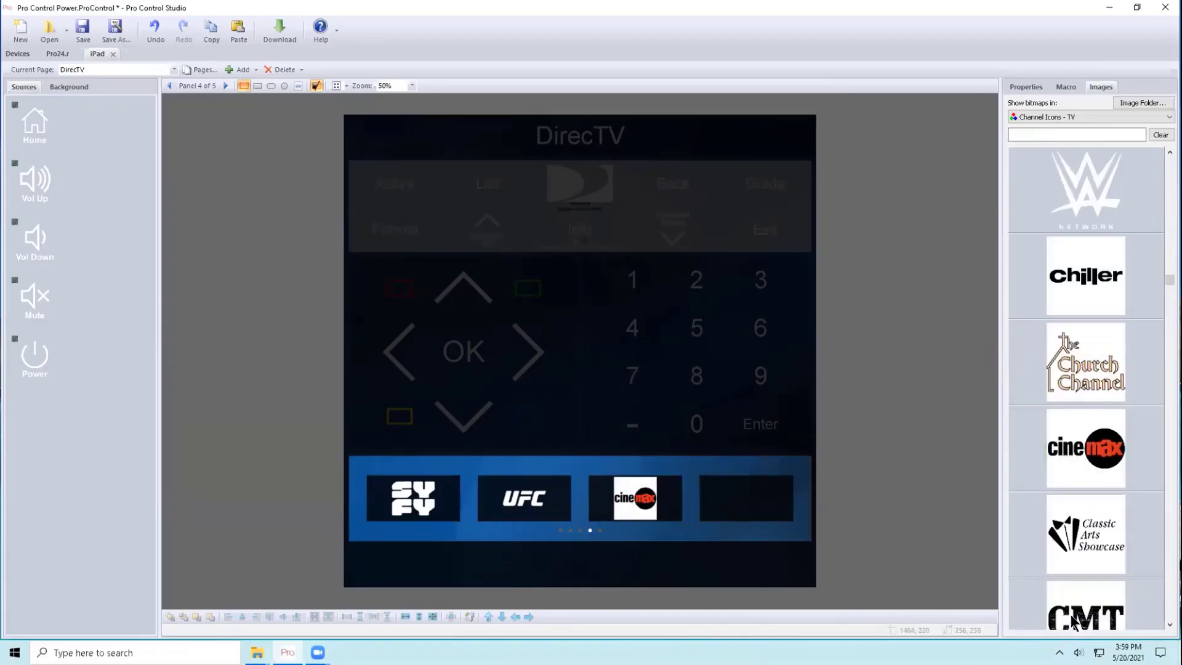
left_click_drag(1073, 619, 627, 508)
scroll(1078, 523, "down", 3)
left_click_drag(1081, 534, 722, 525)
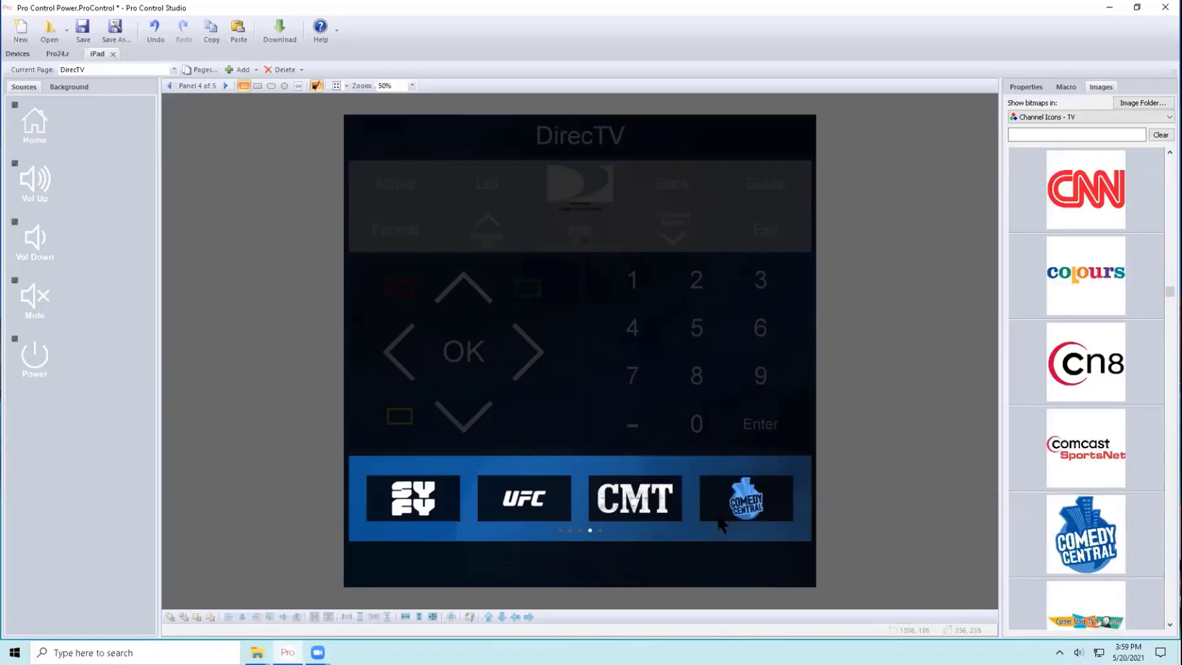
Check the viewport's fifth panel and return to the first panel.
left_click(227, 85)
left_click(169, 85)
left_click(168, 84)
left_click(169, 85)
left_click(169, 85)
Give the 5 Max button a macro sending the DirecTV commands DIGIT 3, DIGIT 2 and DIGIT 1.
left_click(417, 486)
left_click(1071, 88)
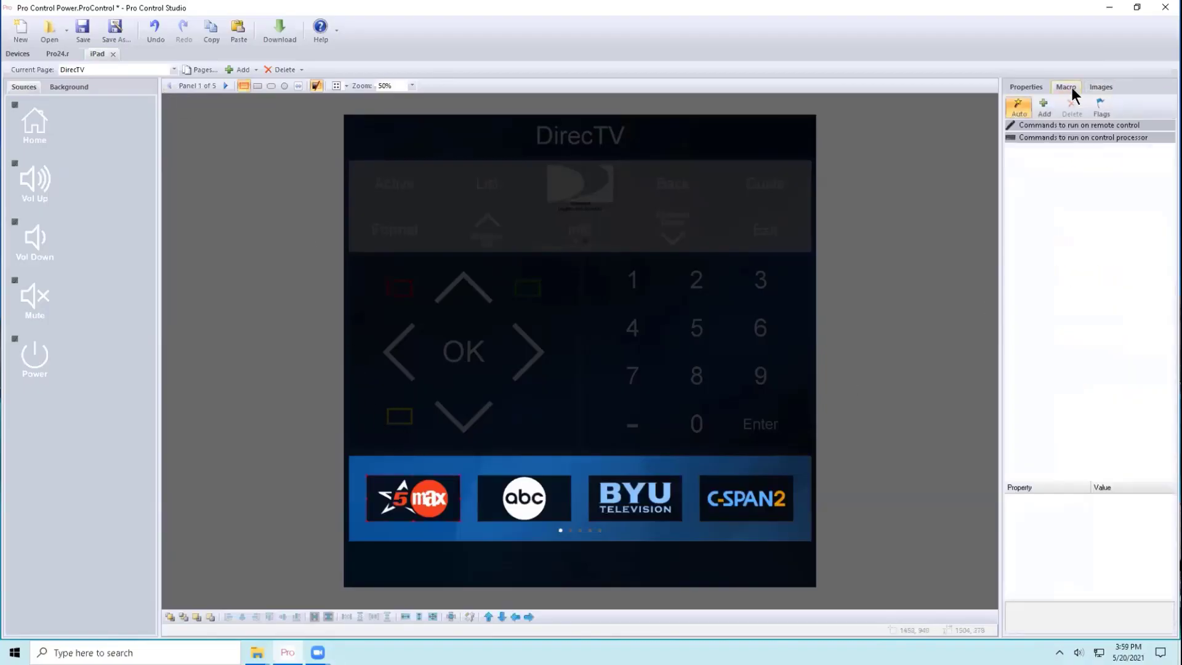
left_click(1046, 106)
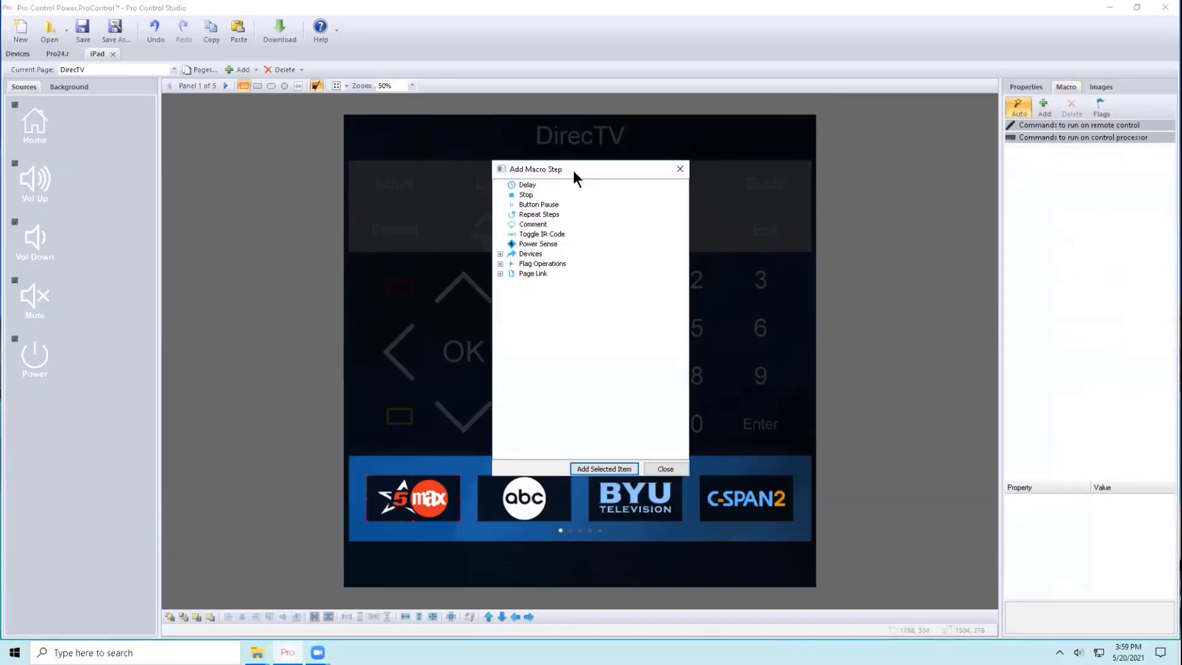
left_click_drag(573, 170, 832, 167)
double_click(782, 250)
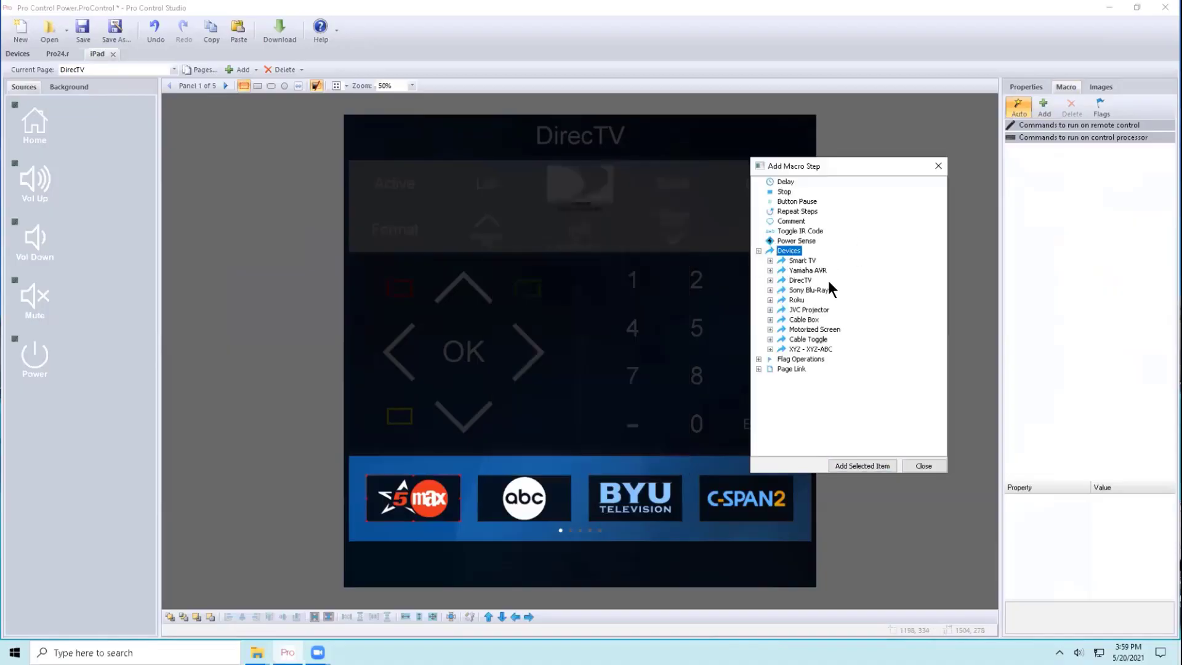
double_click(801, 281)
double_click(810, 309)
double_click(810, 300)
double_click(809, 291)
Add the DirecTV commands DIGIT 5, DIGIT 4 and DIGIT 3 to the abc button's macro.
left_click(514, 501)
double_click(808, 329)
double_click(808, 319)
double_click(808, 309)
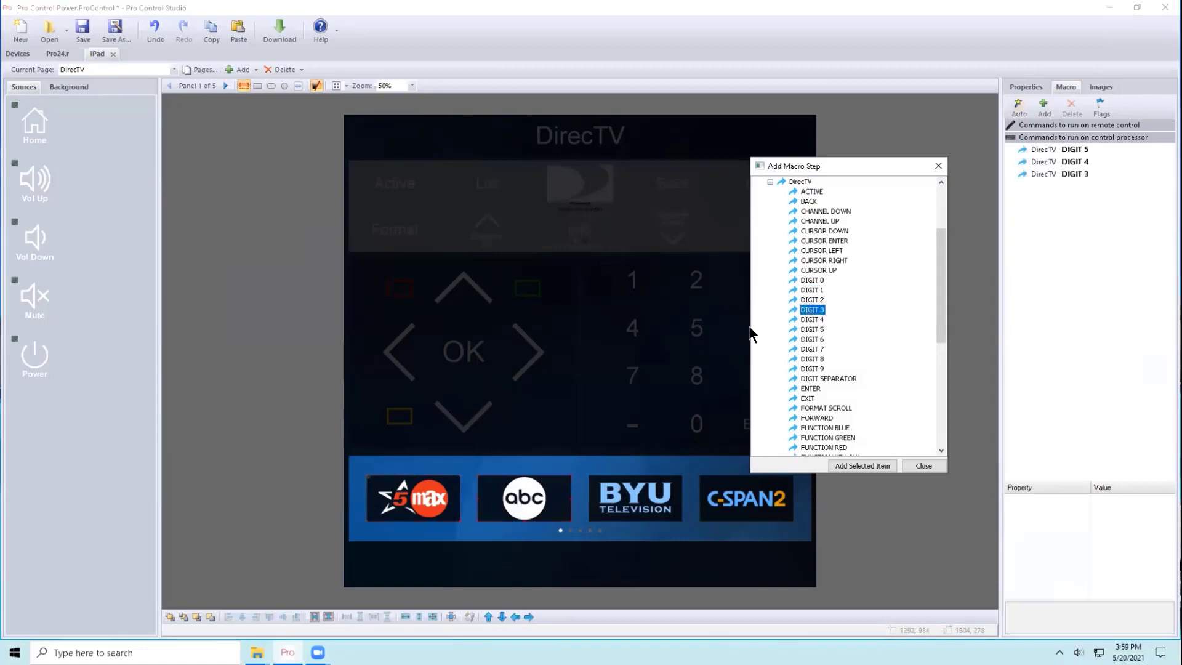
Add the DirecTV commands DIGIT 7, DIGIT 6 and DIGIT 5 to the BYU Television button's macro.
left_click(603, 496)
double_click(812, 349)
double_click(812, 339)
double_click(812, 329)
Add DirecTV commands DIGIT 9, DIGIT 8 and DIGIT 7 to the C-SPAN2 button's macro and finish editing the viewport.
left_click(739, 498)
double_click(814, 368)
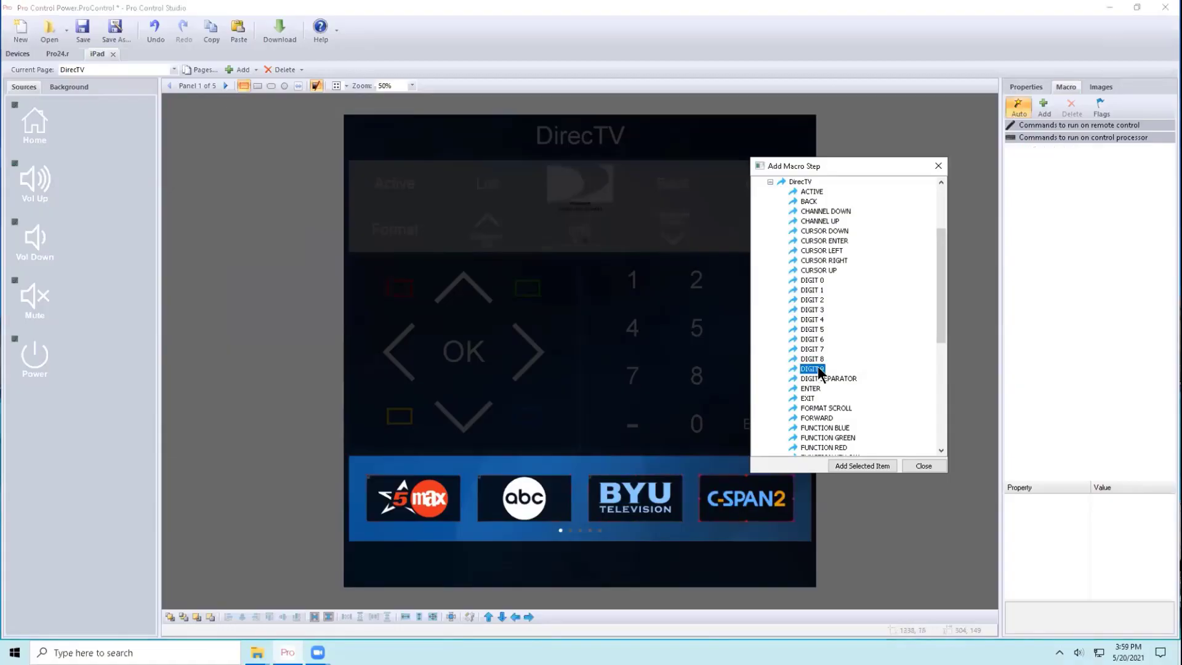
double_click(814, 359)
double_click(813, 349)
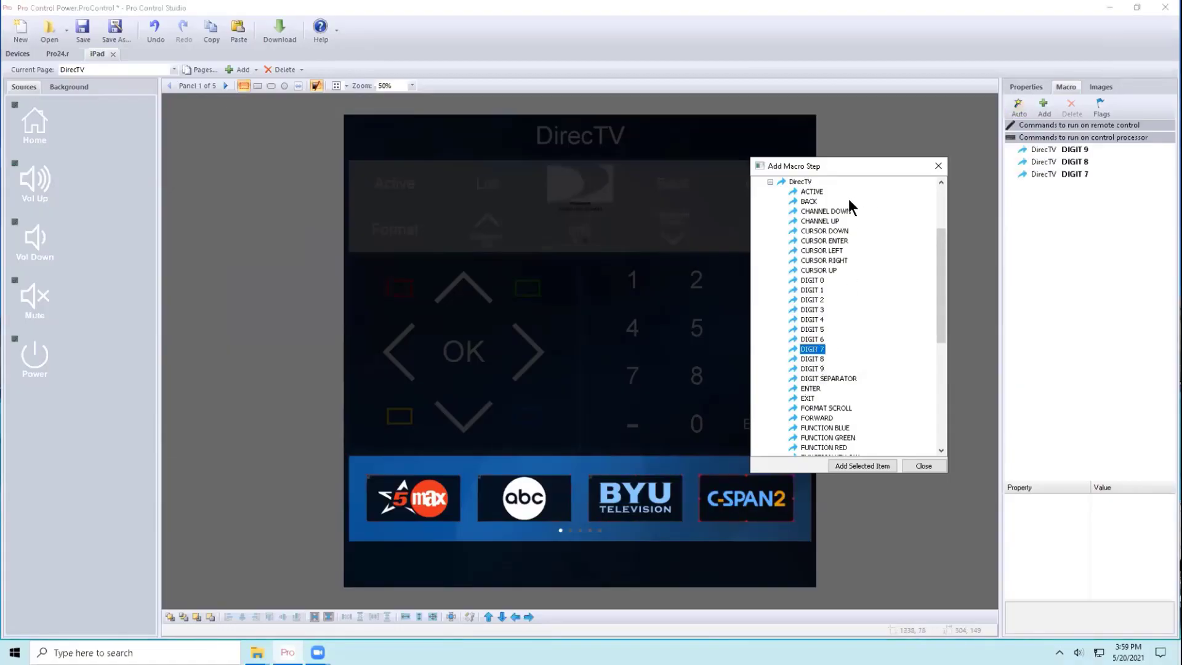
left_click(938, 166)
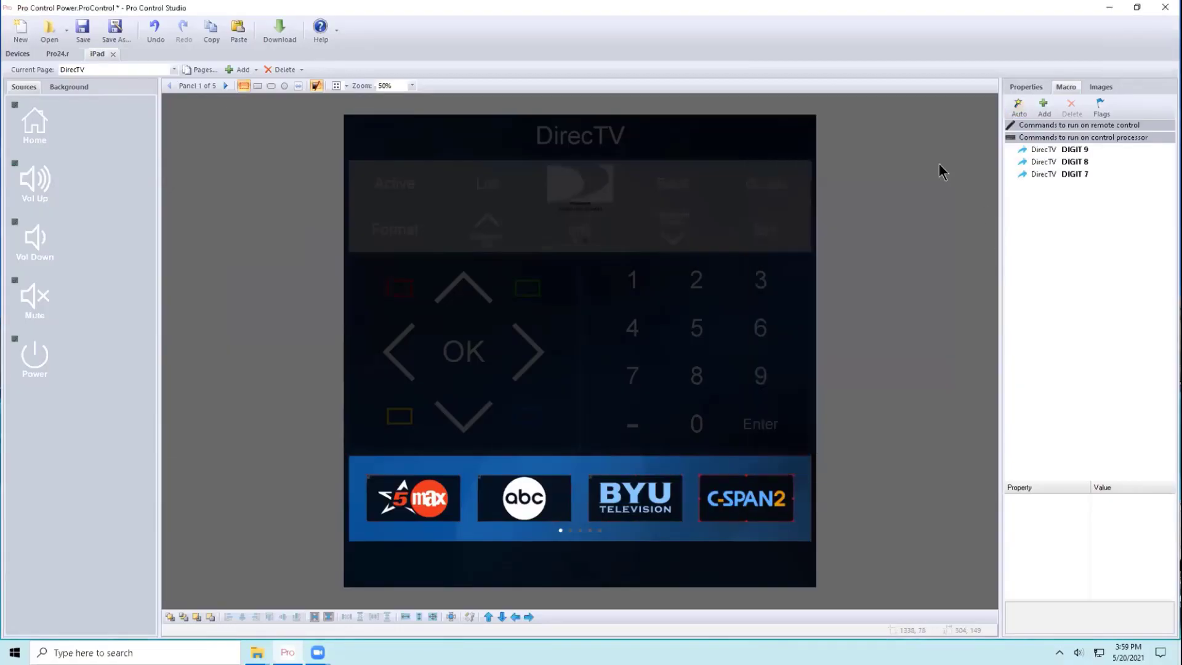
left_click(862, 220)
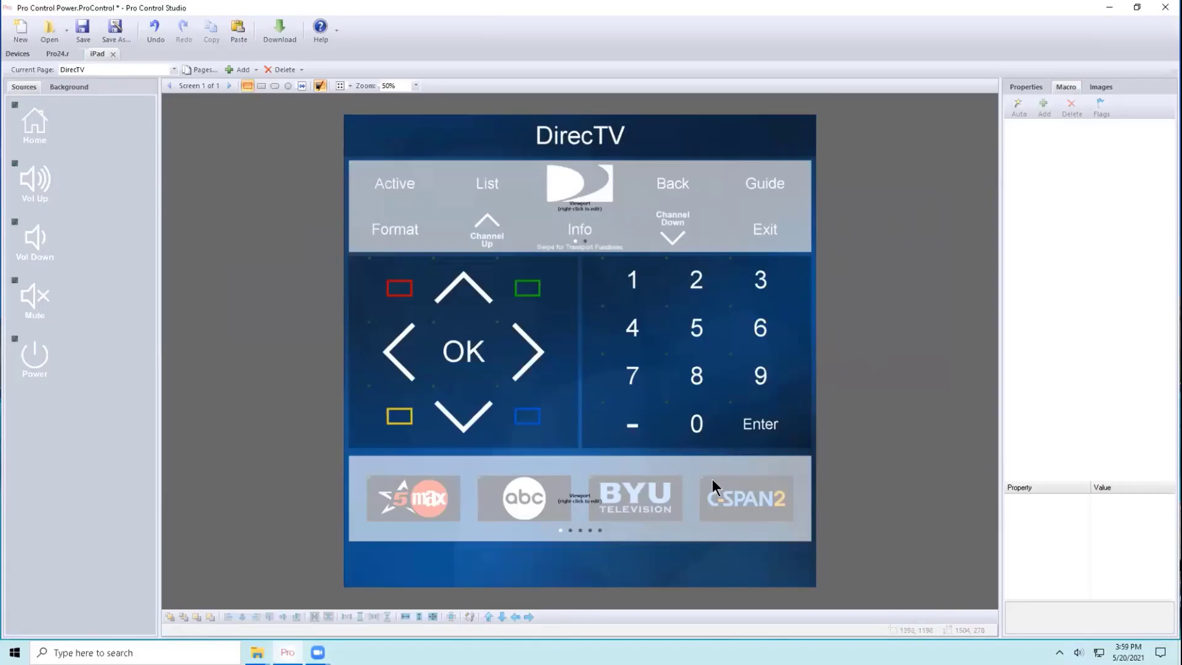
Download the ProLink.r program file to the ProLink.r device found on Ethernet.
left_click(282, 28)
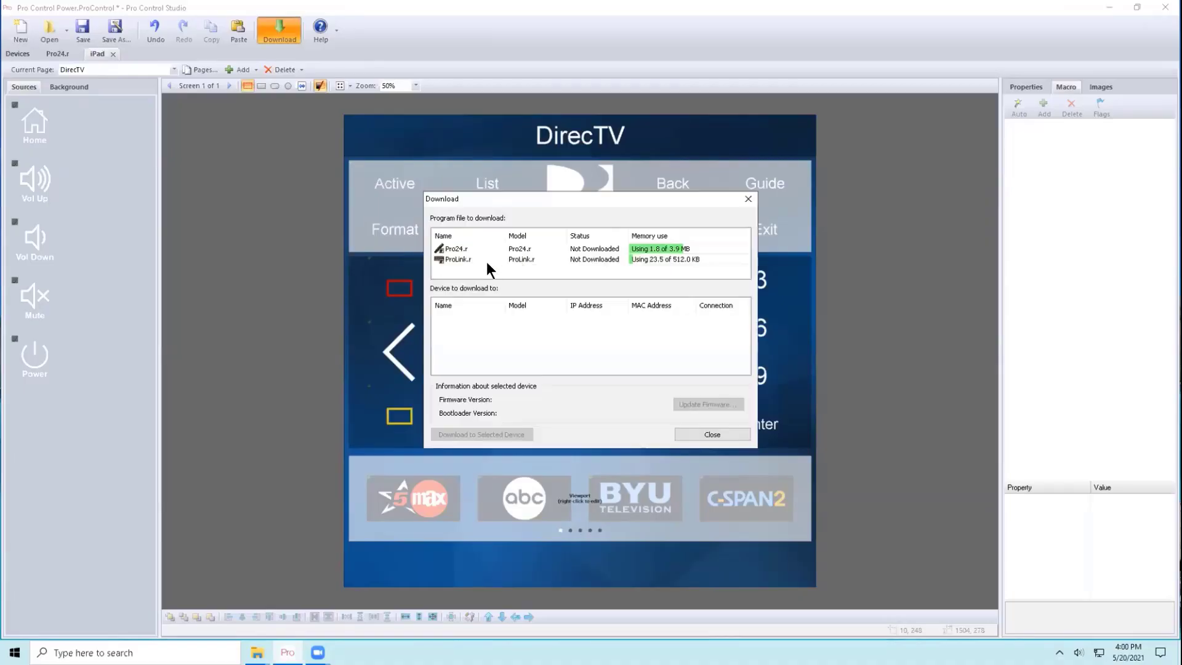
left_click(471, 259)
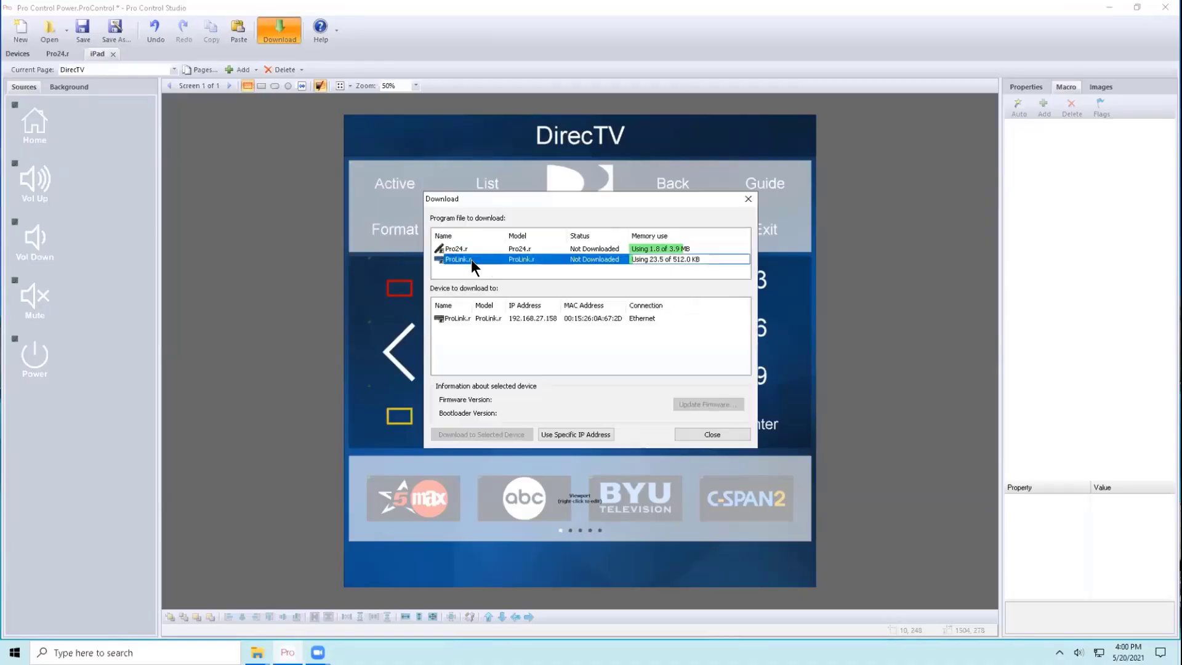
left_click(457, 319)
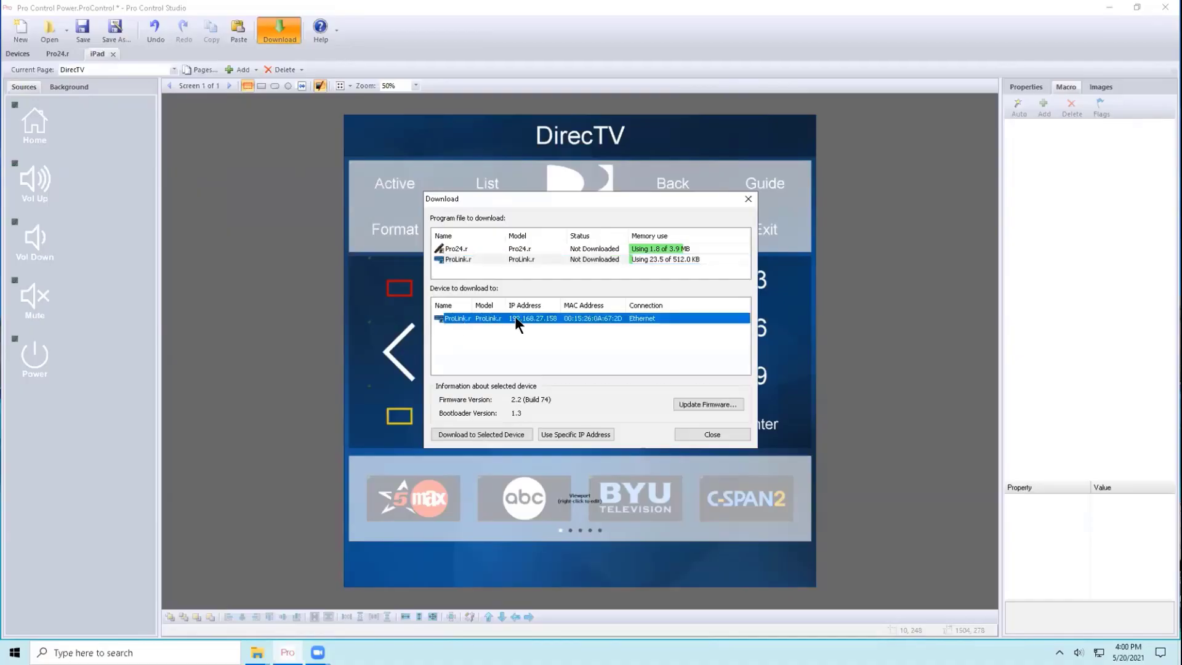
left_click(479, 433)
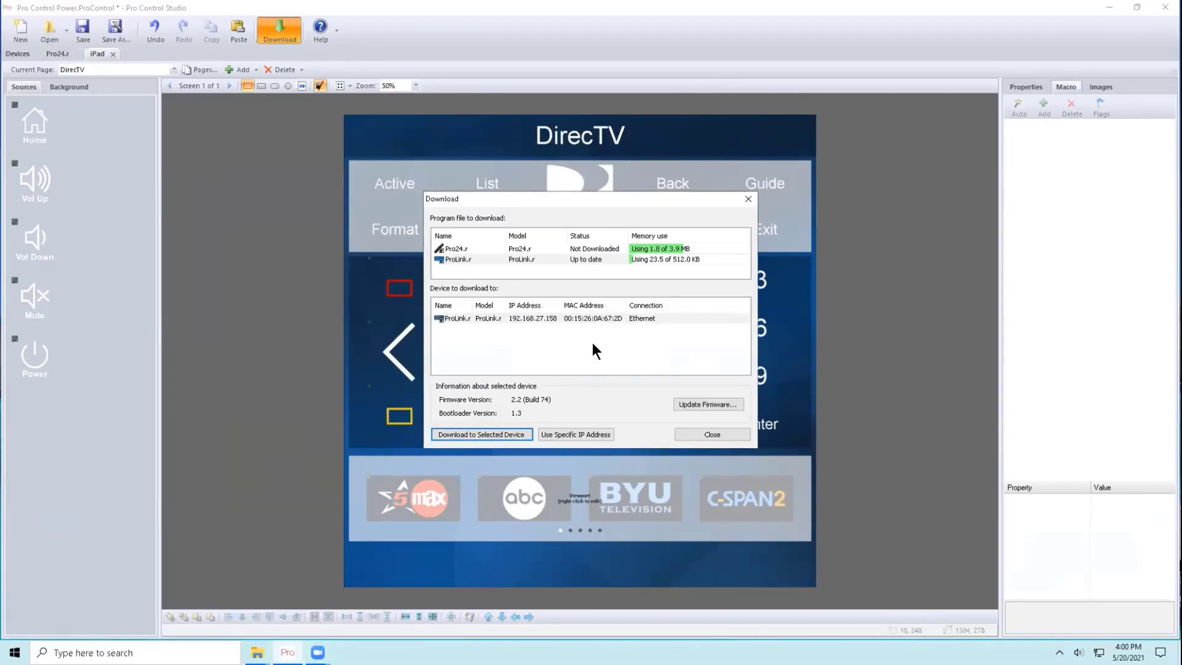
left_click(713, 435)
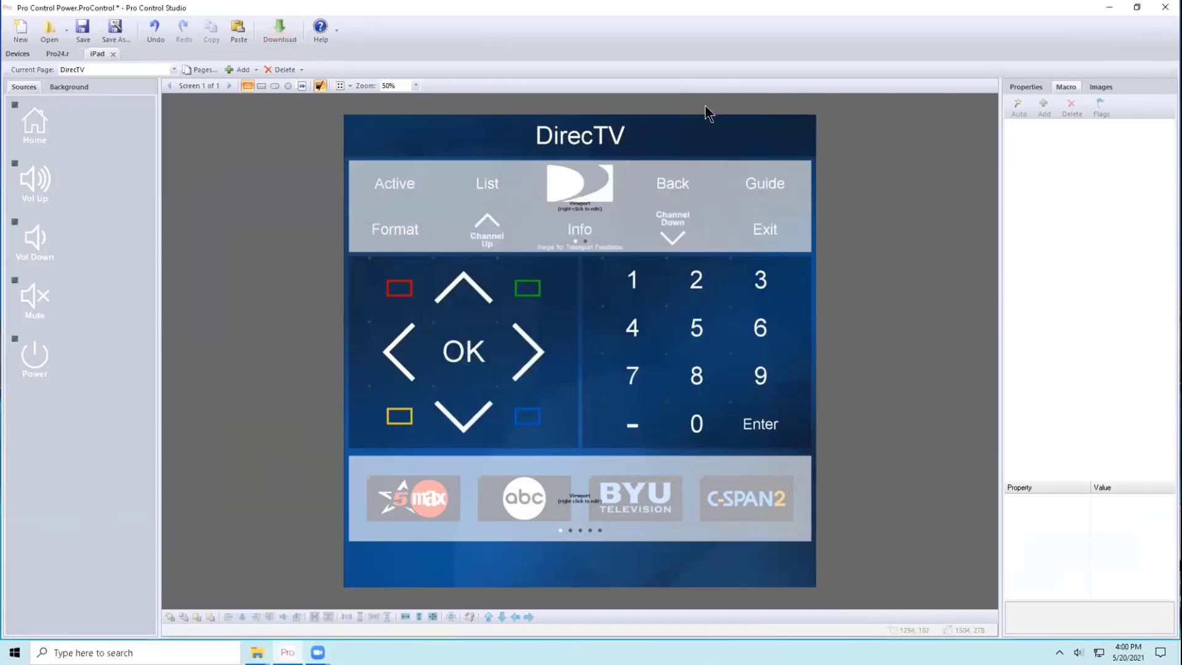